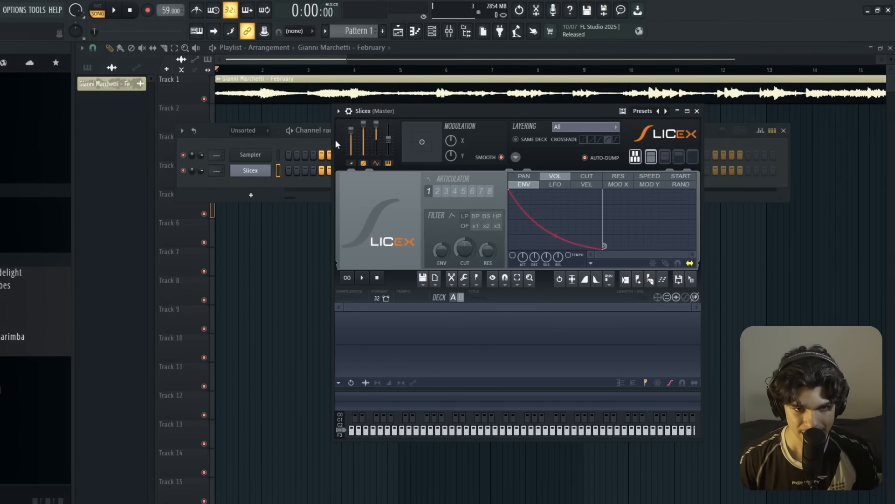
Step: Detach the Slicex plugin window and move it down, clear of the Track 1 audio clip
left_click(337, 112)
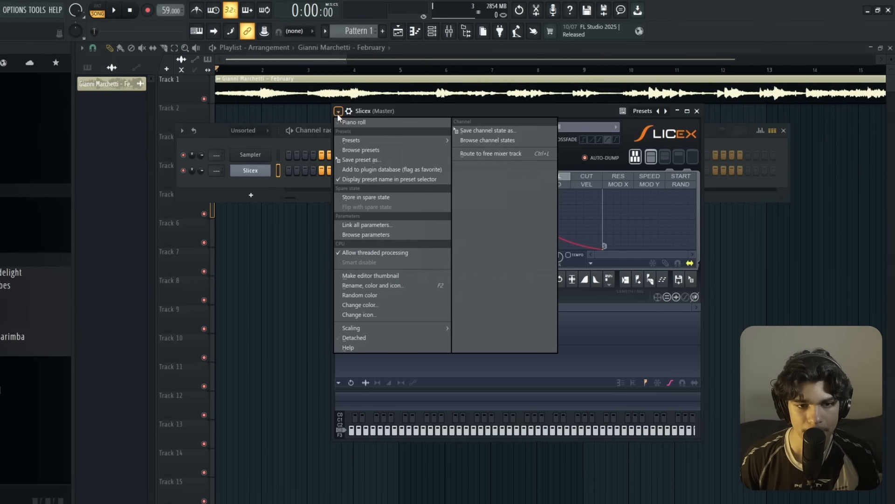
left_click(342, 113)
left_click(339, 112)
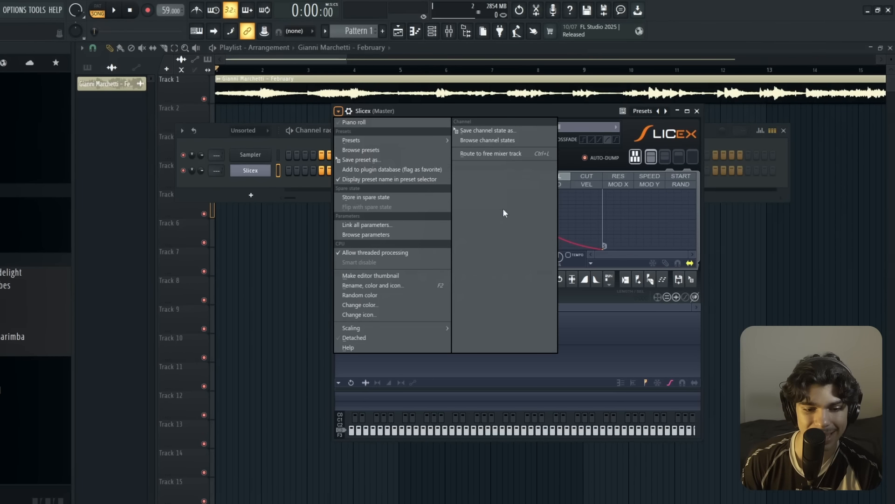
left_click(369, 336)
left_click_drag(441, 115, 513, 175)
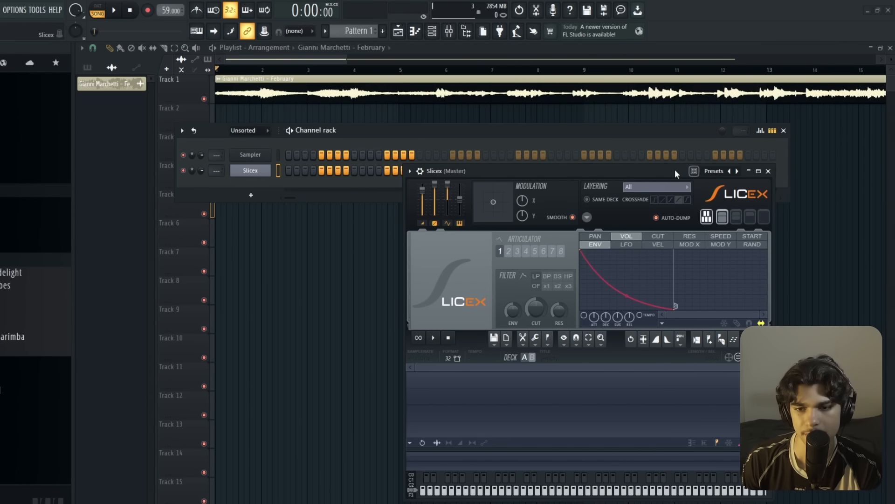
left_click_drag(676, 169, 667, 170)
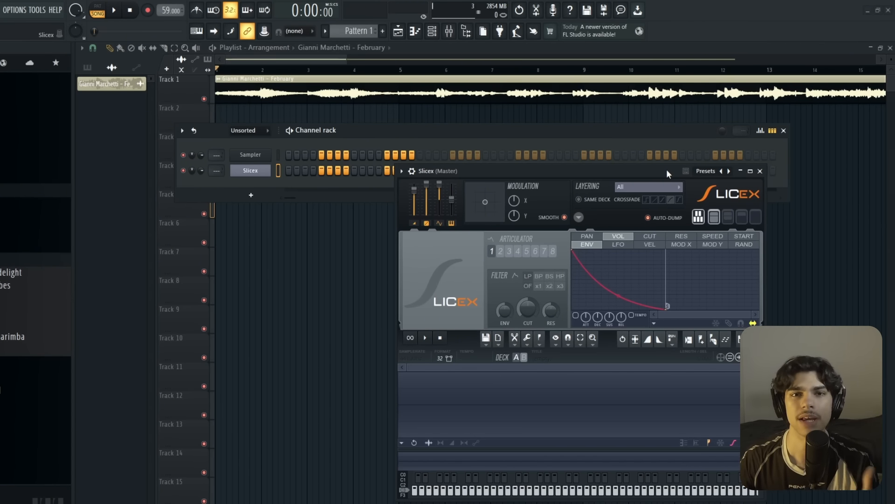
Step: Load the sample from the Gianni Marchetti - February audio clip into the Slicex channel
left_click(374, 98)
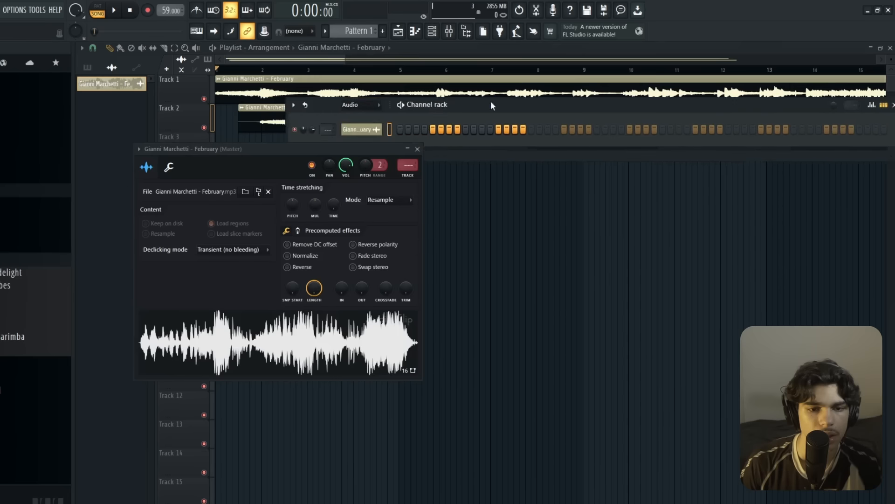
left_click_drag(491, 102, 439, 40)
left_click(303, 43)
left_click(302, 76)
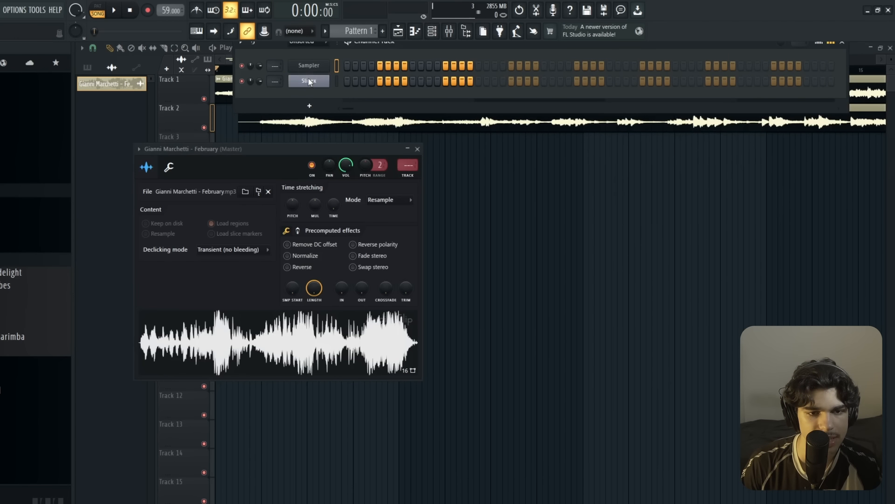
left_click(310, 82)
left_click_drag(308, 336, 518, 387)
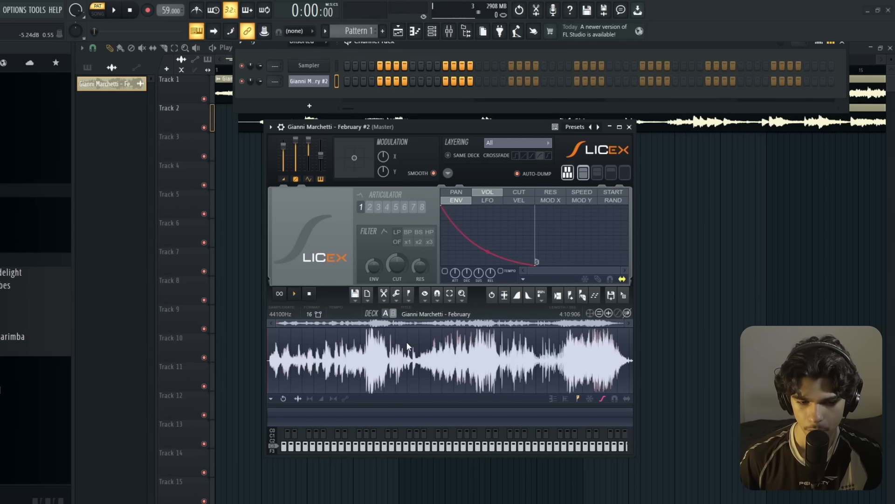
Step: Preview and select different sections in the first half of the sample's waveform in Slicex
left_click(378, 347)
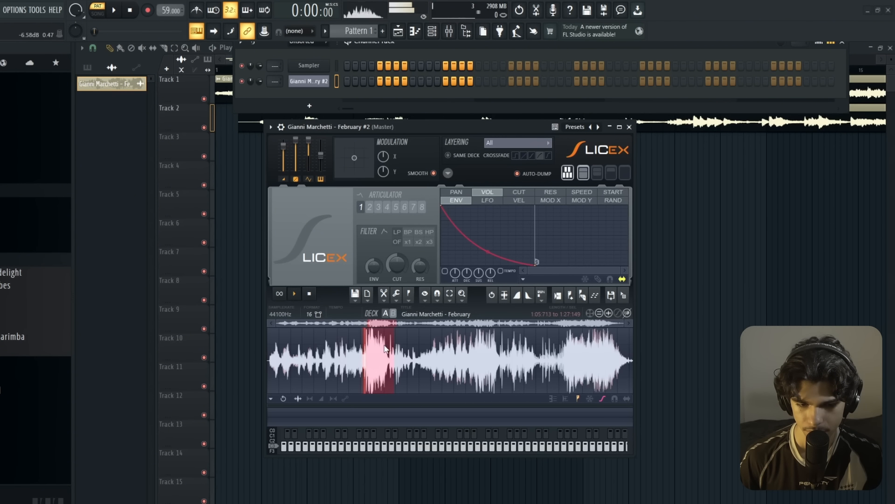
left_click(464, 354)
left_click_drag(466, 348, 455, 357)
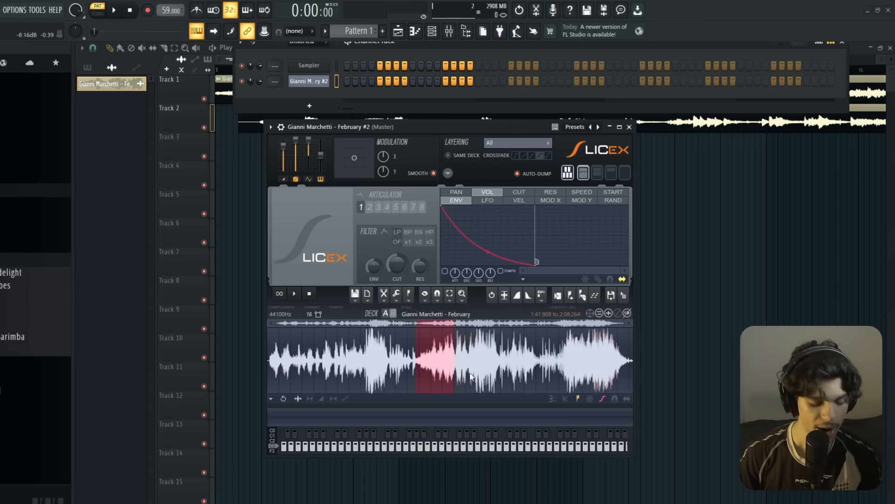
scroll(460, 374, "up", 3)
scroll(460, 373, "down", 3)
scroll(330, 364, "up", 4)
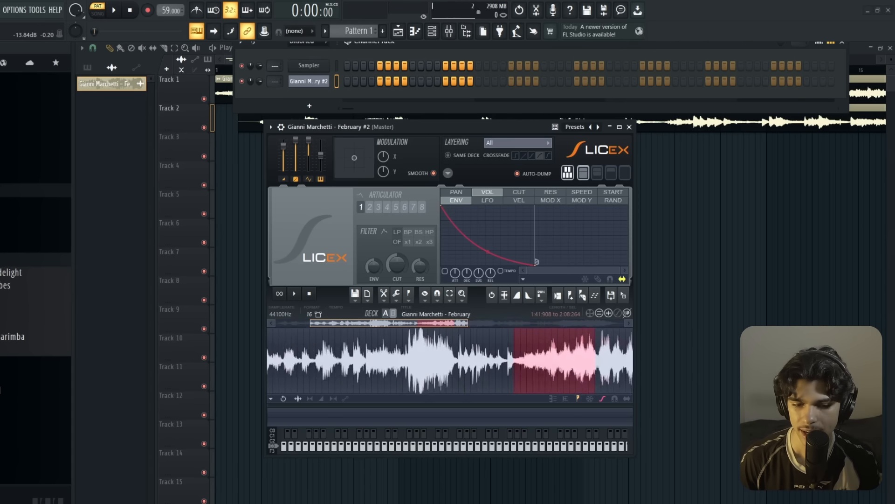
left_click_drag(389, 322, 360, 322)
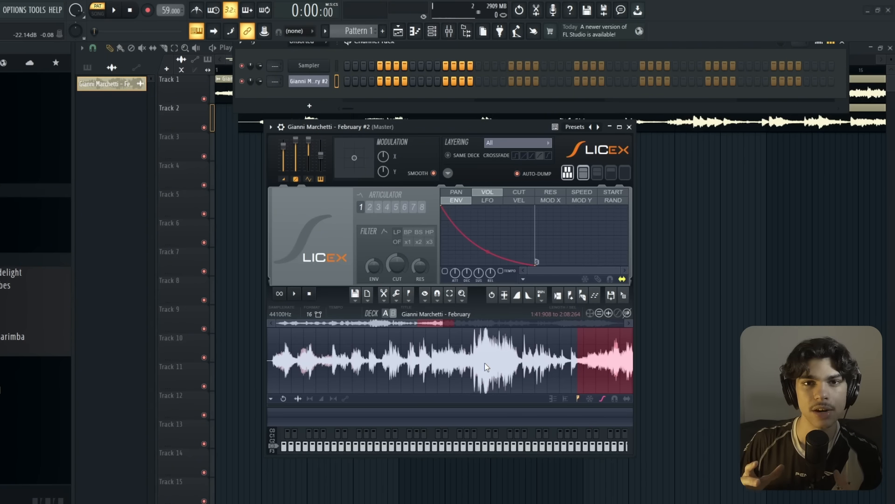
Step: Play the sample from the loud final section of the waveform to judge it for chopping
scroll(485, 363, "down", 3)
right_click(569, 339)
left_click(565, 337)
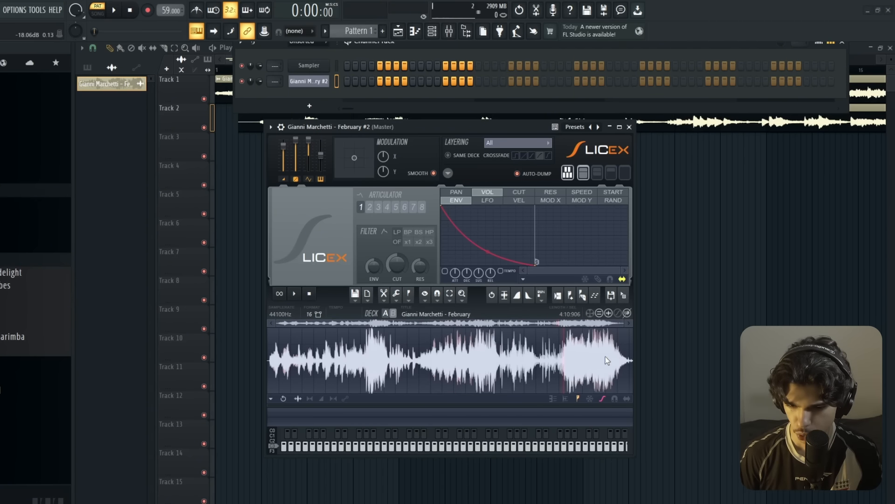
scroll(605, 356, "up", 2)
scroll(606, 360, "up", 3)
key("space")
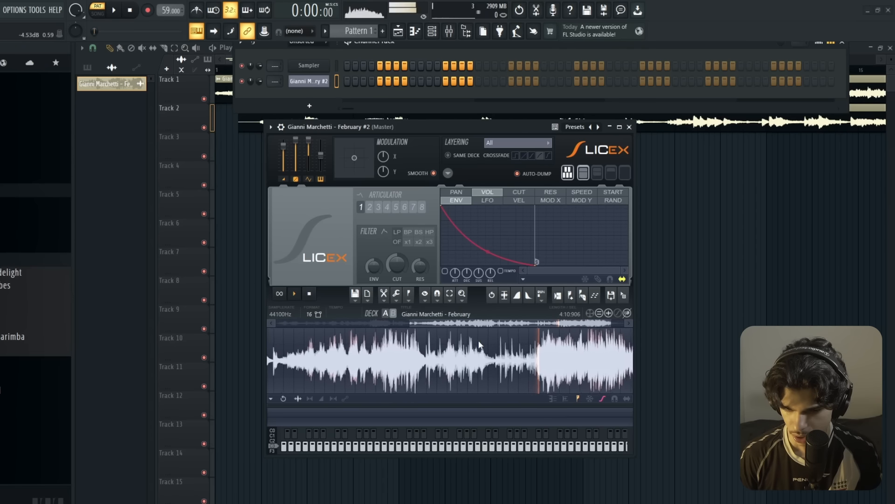
scroll(596, 359, "down", 1)
scroll(595, 358, "down", 1)
scroll(563, 355, "down", 2)
scroll(562, 353, "up", 2)
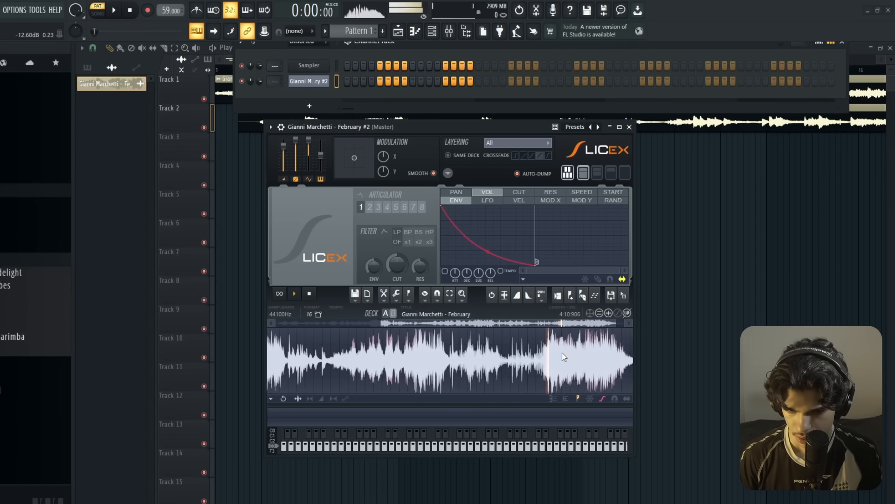
scroll(562, 353, "down", 1)
scroll(562, 353, "down", 2)
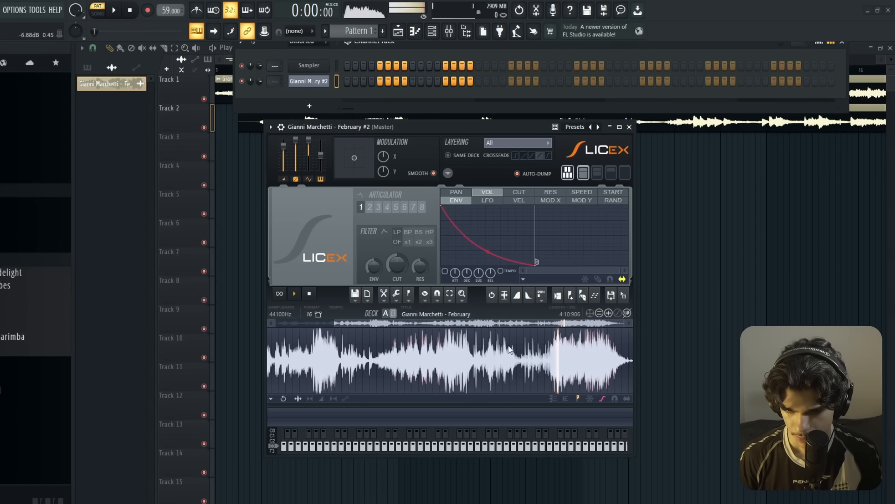
scroll(327, 342, "up", 1)
key("space")
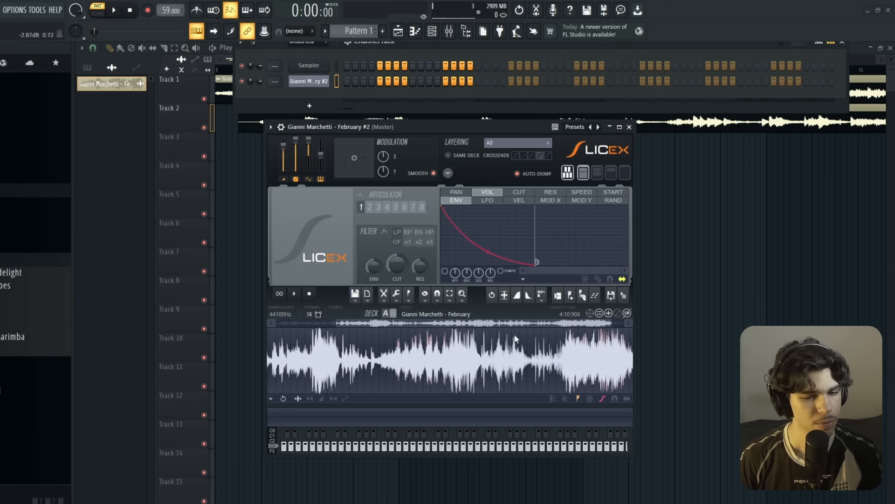
Step: Audition the first loud section and locate the onset of its opening hit at about 1:08
left_click(440, 340)
key("space")
scroll(456, 344, "up", 3)
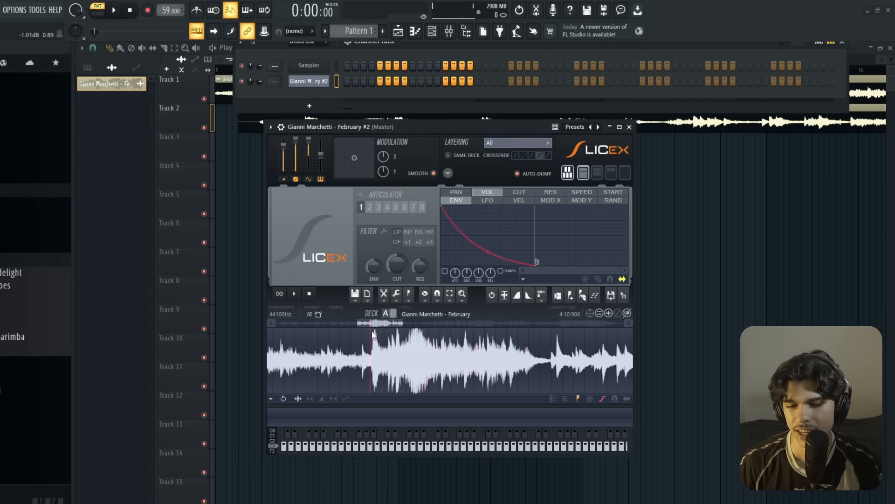
scroll(372, 333, "up", 2)
left_click(362, 335)
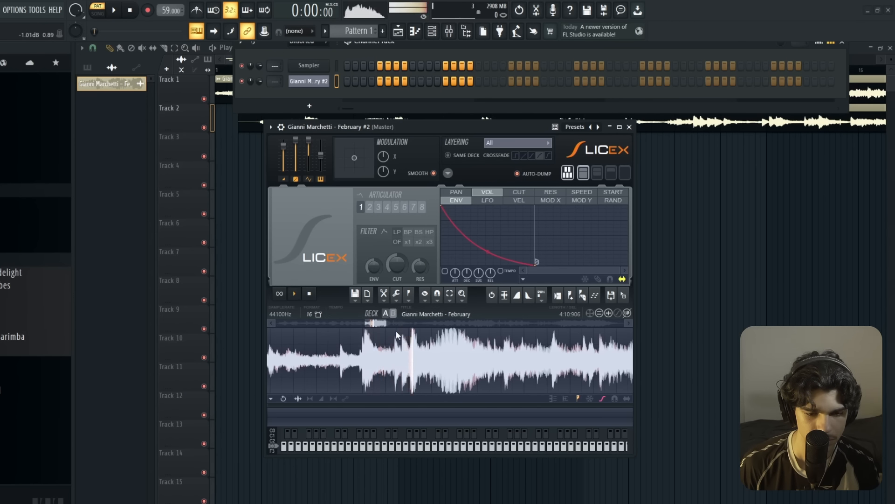
left_click(362, 333)
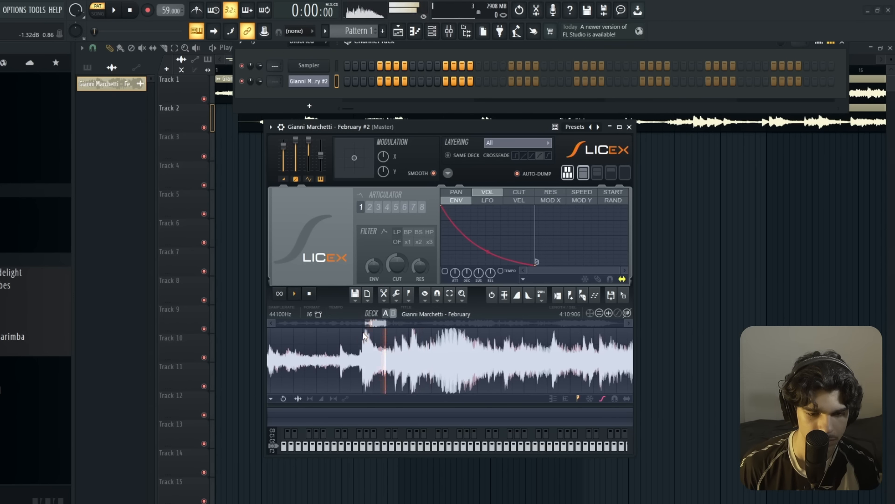
left_click(363, 333)
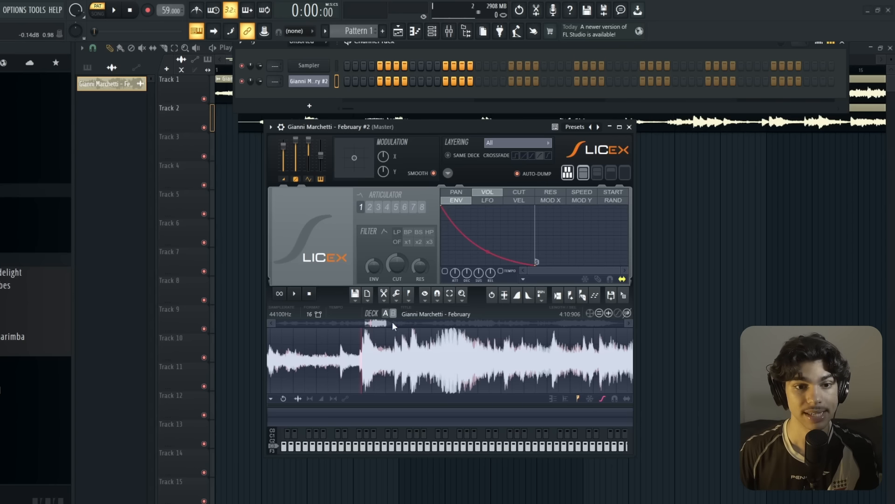
right_click(309, 80)
left_click(334, 81)
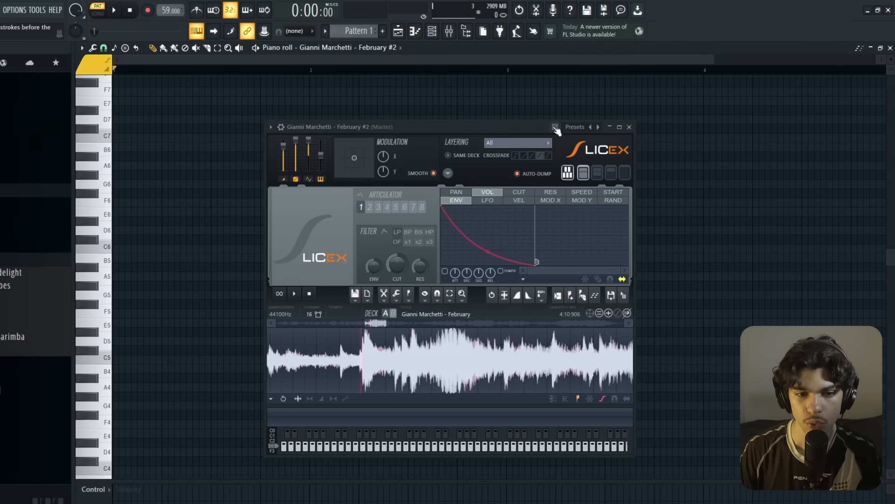
left_click(891, 48)
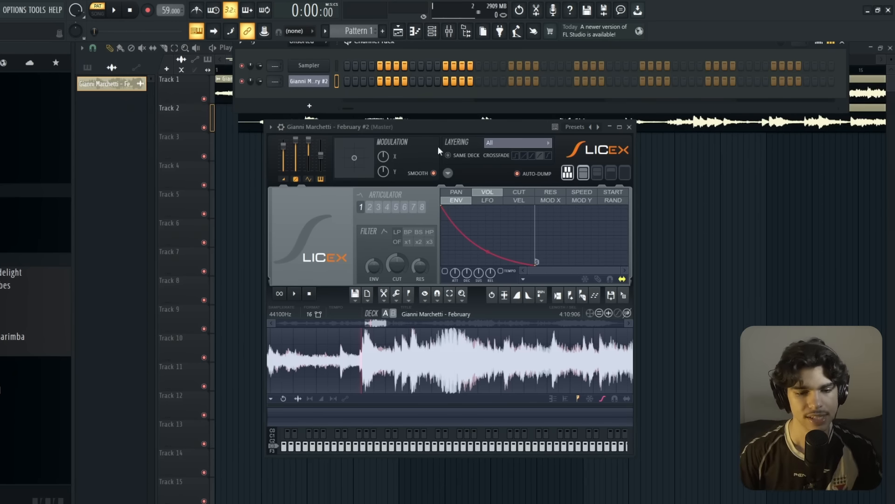
Step: Select the opening hit from about 1:08.0 to 1:09.4 and add a slice marker at its start with the default name
scroll(380, 351, "up", 3)
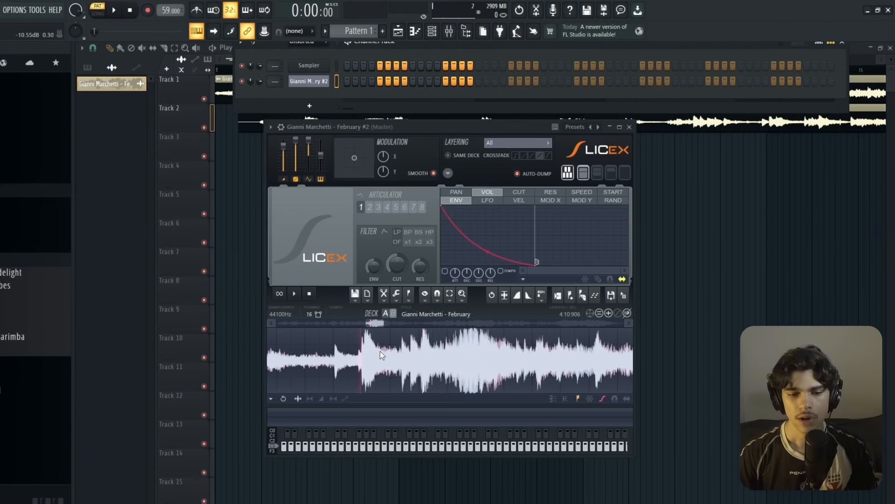
left_click(359, 335)
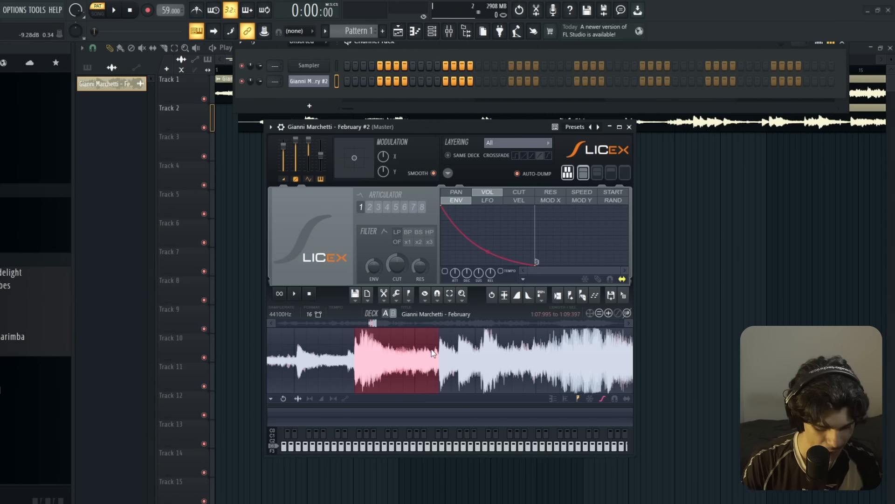
key("alt+m")
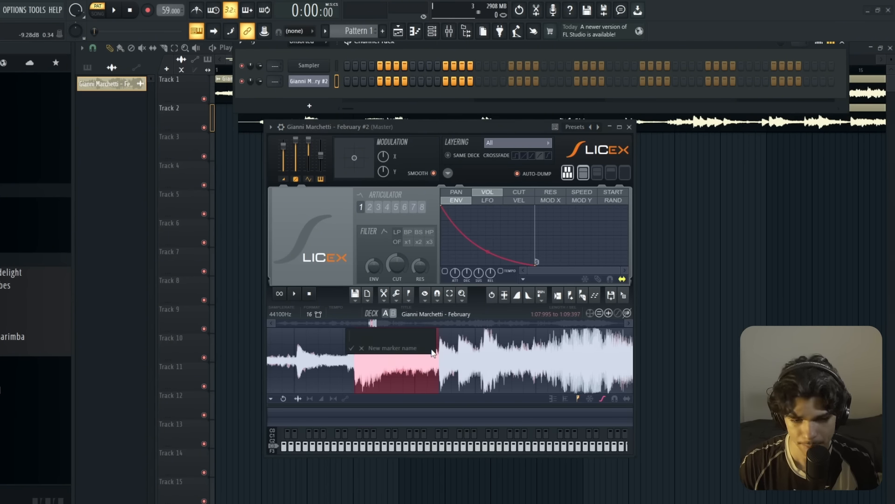
key("Return")
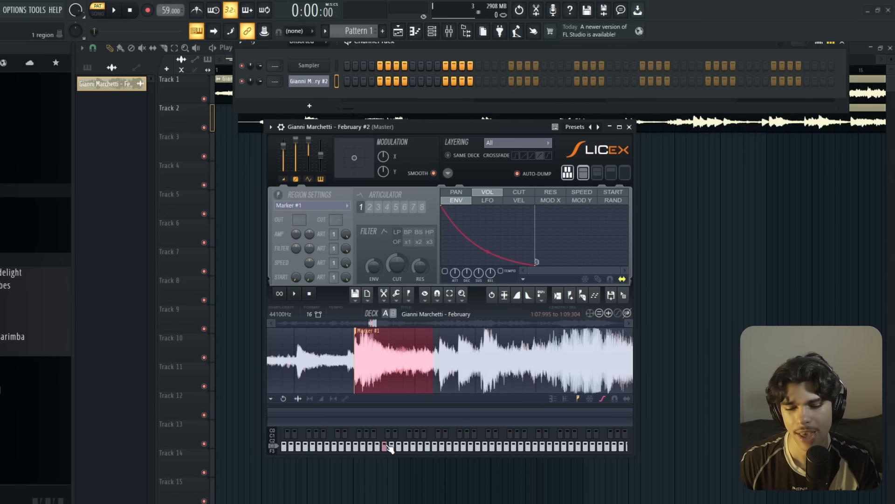
Step: In the Slicex channel's piano roll, place a one-beat note on the first marker's row at the start of bar 1 and play it
right_click(324, 81)
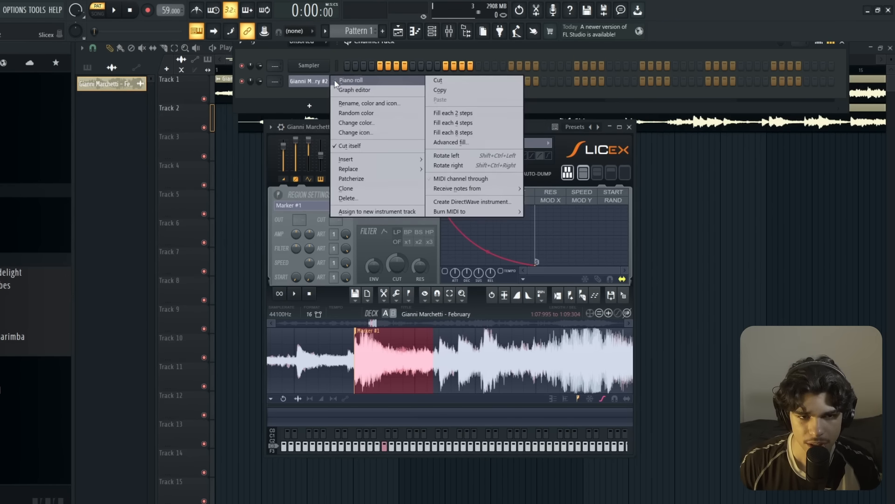
left_click(332, 83)
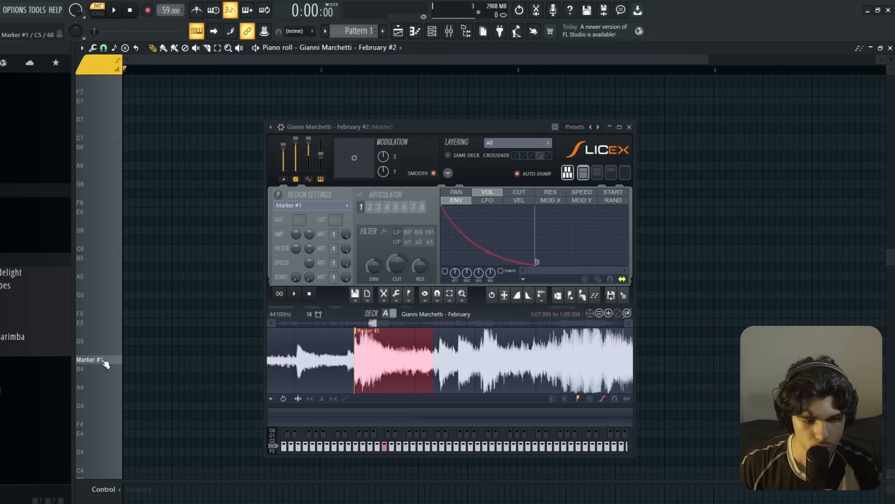
left_click(629, 126)
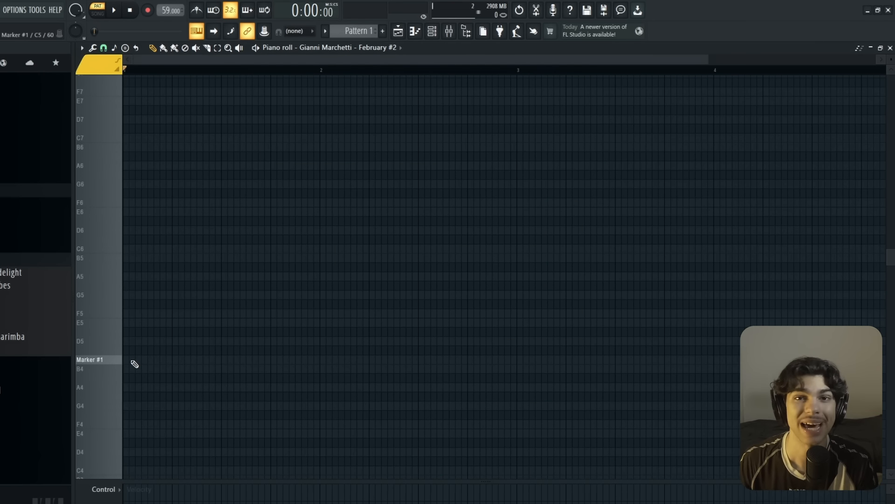
left_click_drag(134, 363, 279, 365)
key("space")
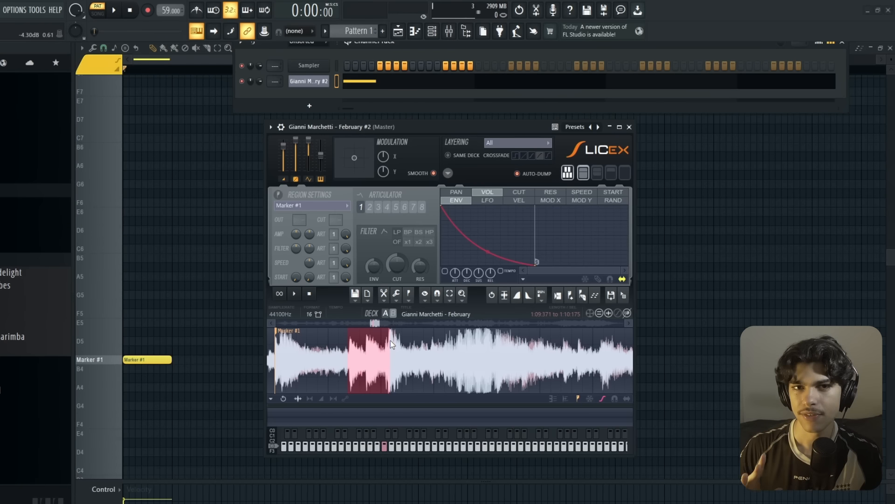
Step: Select the following hits from about 1:09.4 to 1:10.1 and add a second slice marker at the selection's start
left_click(390, 340)
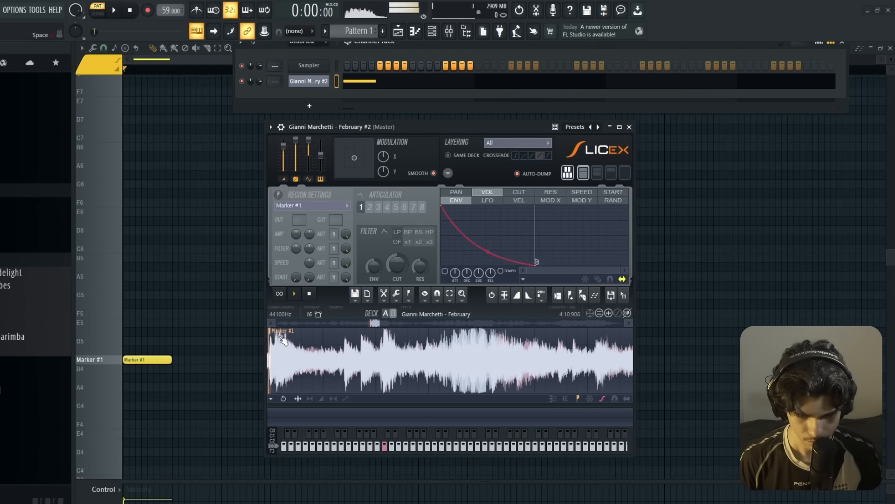
right_click(346, 340)
left_click_drag(343, 343, 383, 336)
key("alt+m")
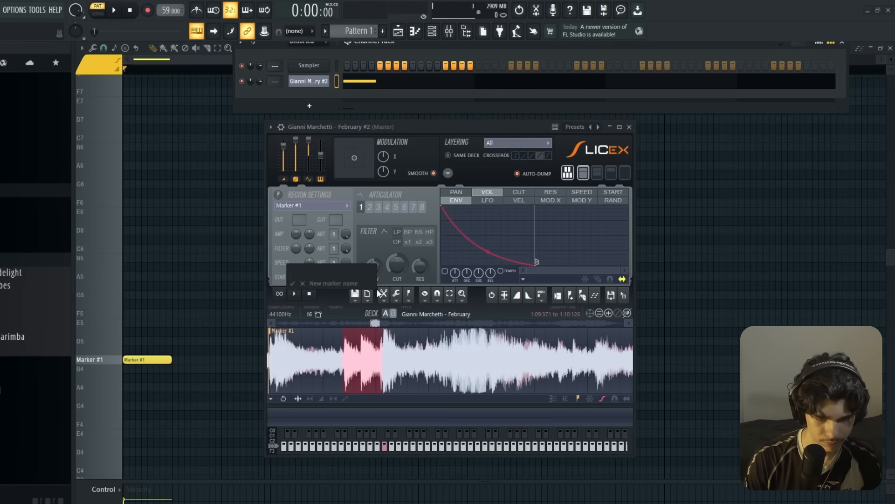
key("Return")
Step: Audition the next loud hit after the second marker and add a third slice marker at its onset
left_click(381, 343)
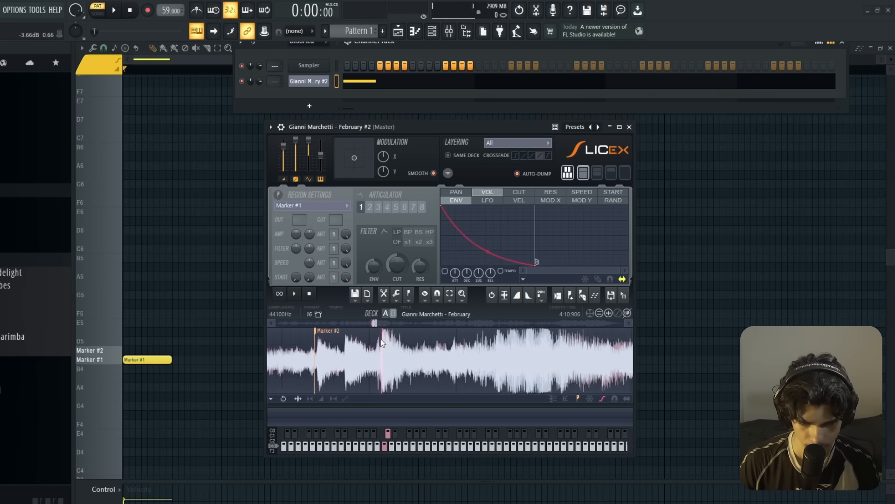
scroll(381, 340, "up", 3)
right_click(379, 335)
right_click(361, 333)
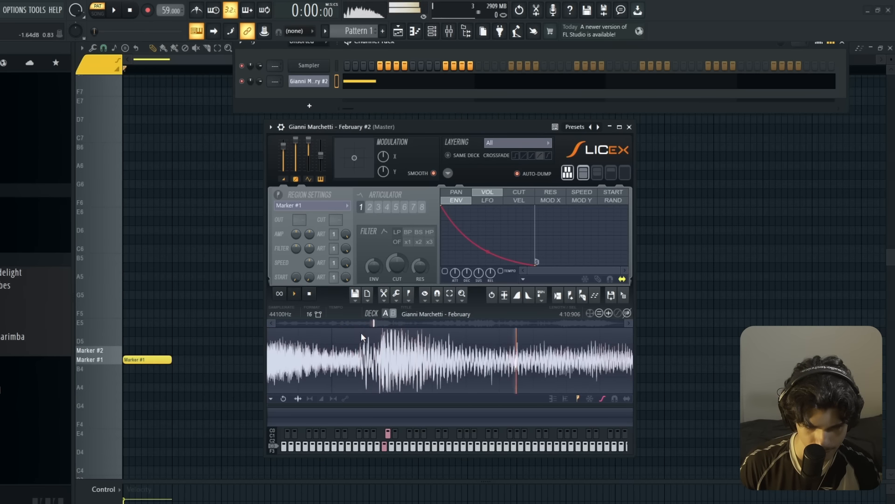
left_click(361, 332)
key("alt+m")
key("Return")
scroll(375, 351, "down", 3)
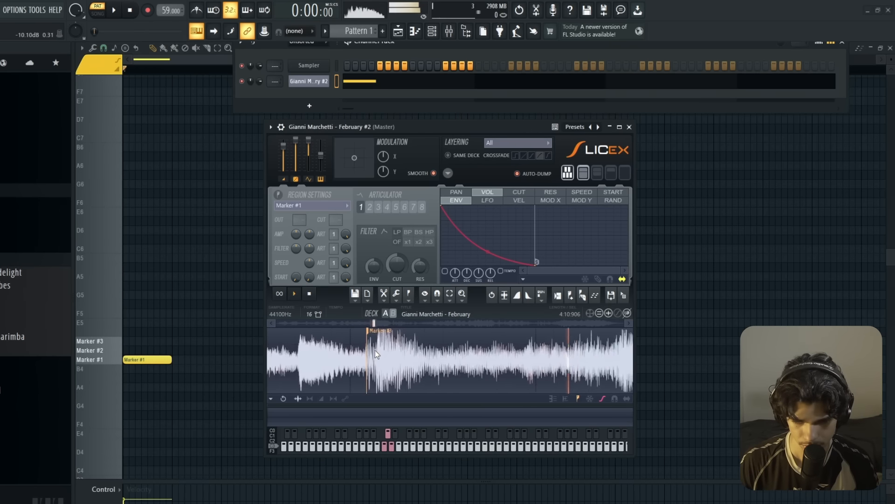
Step: Select the loud hit from about 1:11.4 to 1:12.1 after the third marker and add a fourth slice marker at its start
scroll(434, 351, "down", 1)
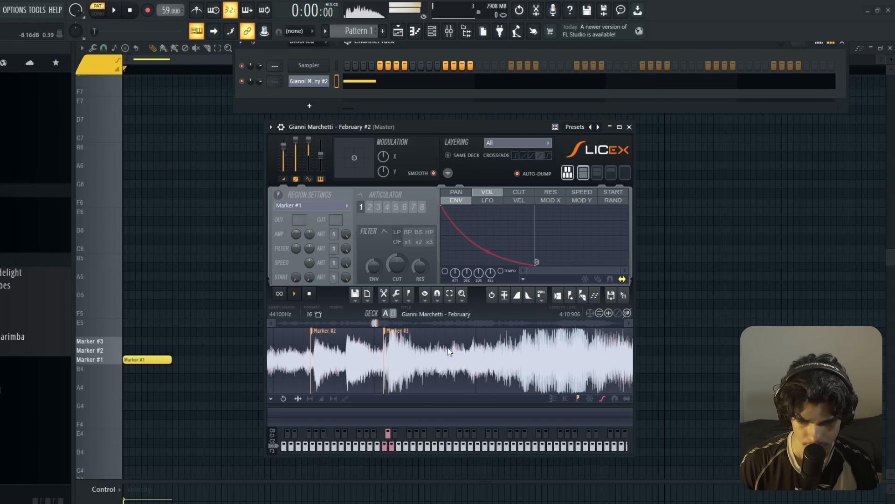
scroll(524, 347, "down", 3)
scroll(401, 339, "up", 3)
right_click(401, 335)
left_click_drag(401, 339, 474, 341)
key("alt+m")
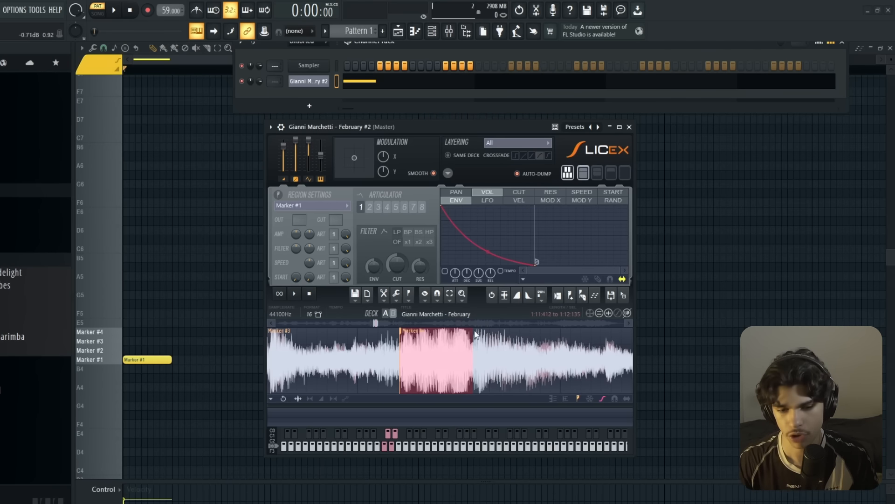
left_click(474, 339)
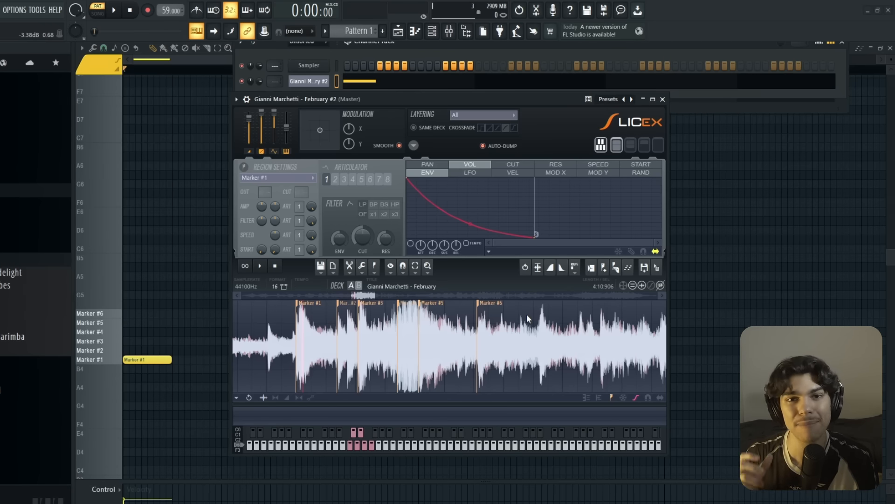
Step: Hide the channel rack, close the Slicex editor and play the pattern in the piano roll
key("F6")
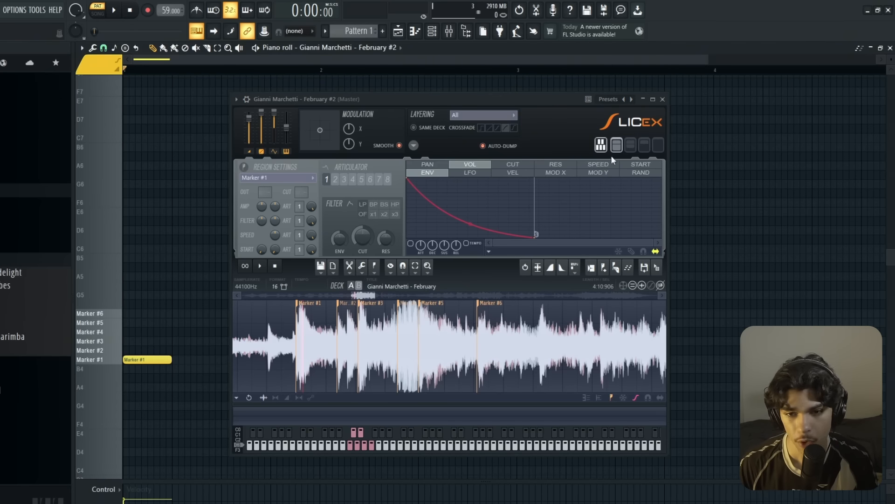
left_click(664, 100)
scroll(196, 278, "up", 3)
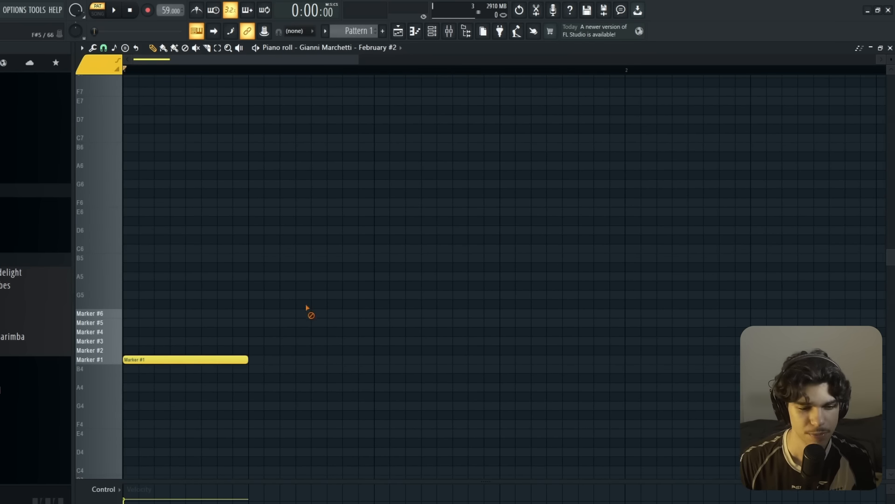
key("space")
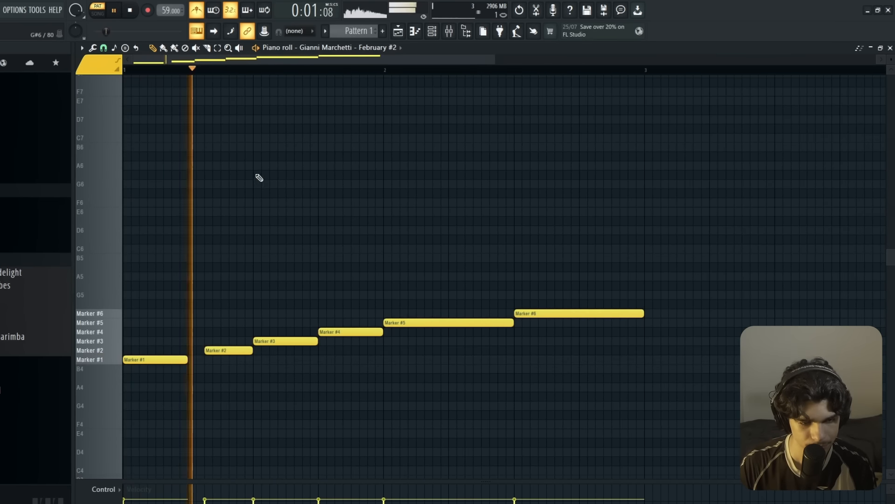
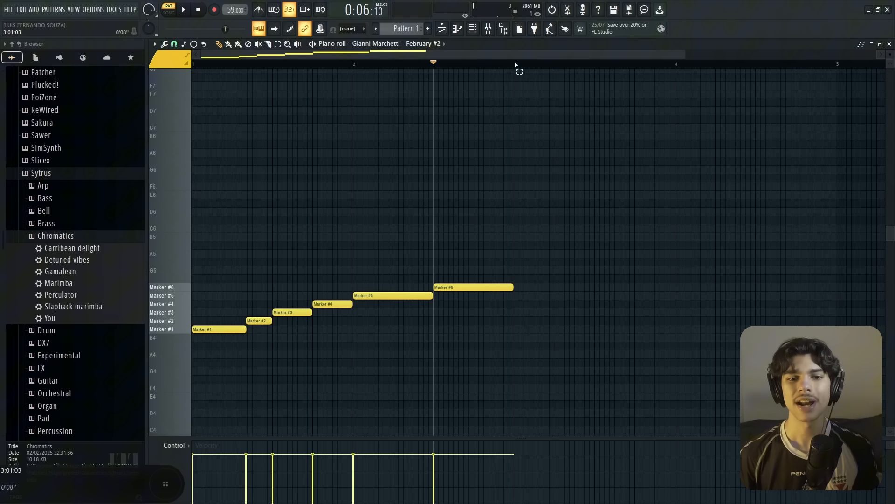
Step: Set the piano roll's time selection over bars 1 and 2 and play the slice sequence
key("ctrl+a")
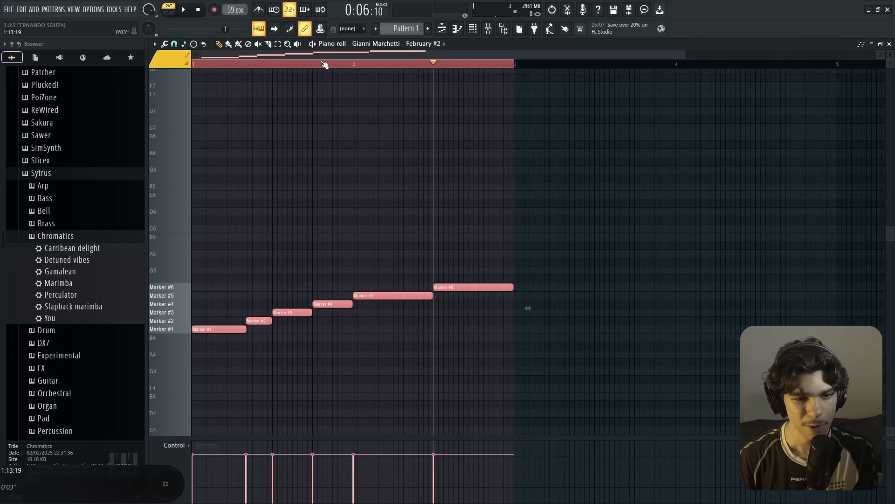
key("ctrl+d")
key("space")
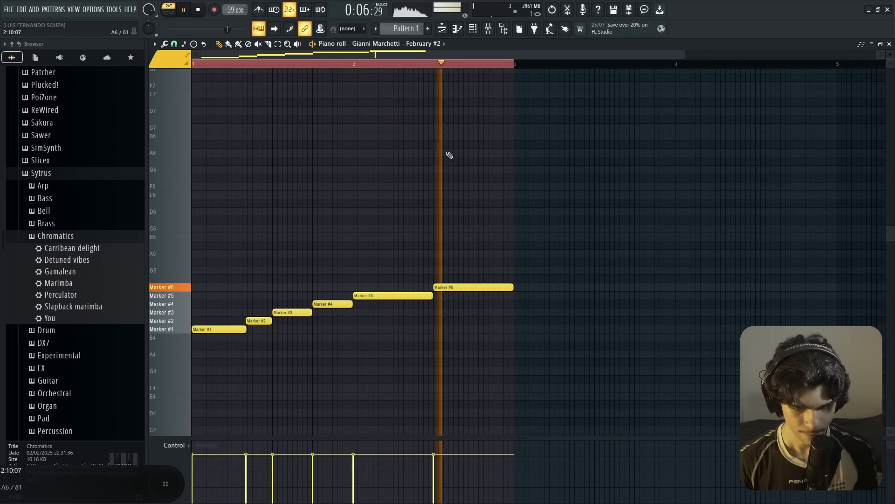
Step: Open the sliced channel's Slicex editor, select the chopped passage from about 1:07.7 to 1:16.8 and apply Declick out
left_click(475, 31)
key("space")
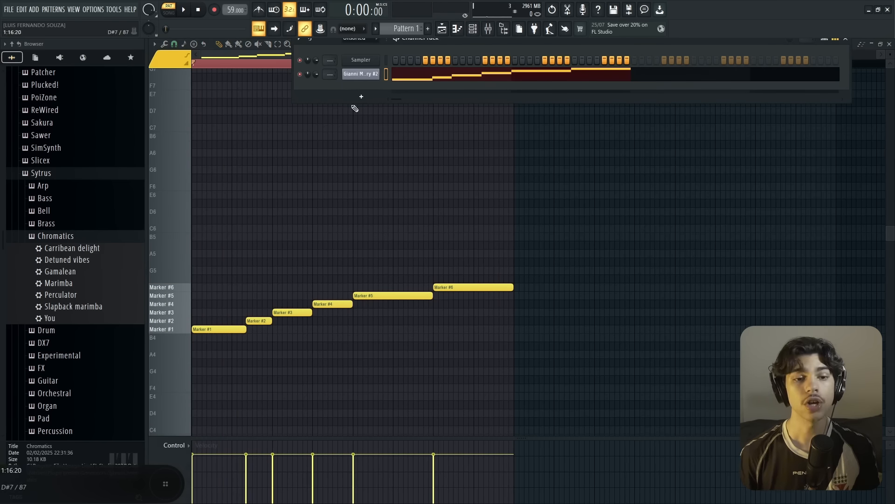
left_click(365, 74)
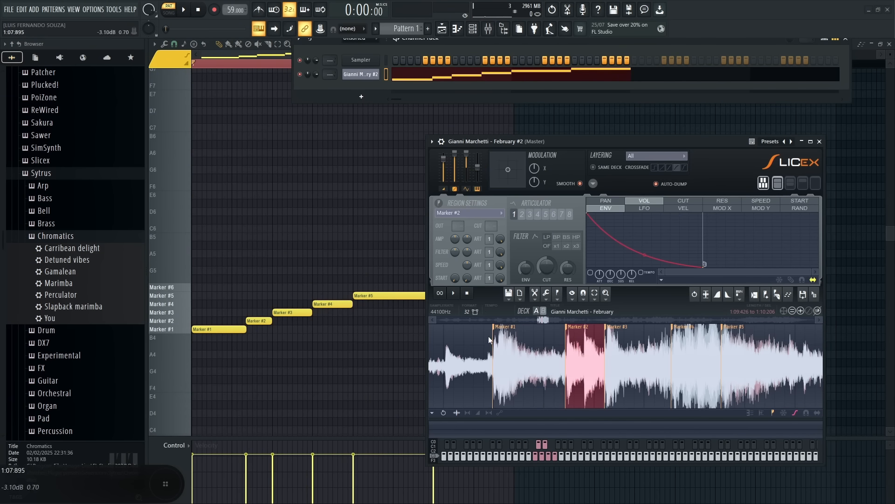
left_click_drag(594, 339, 657, 349)
left_click_drag(578, 348, 581, 349)
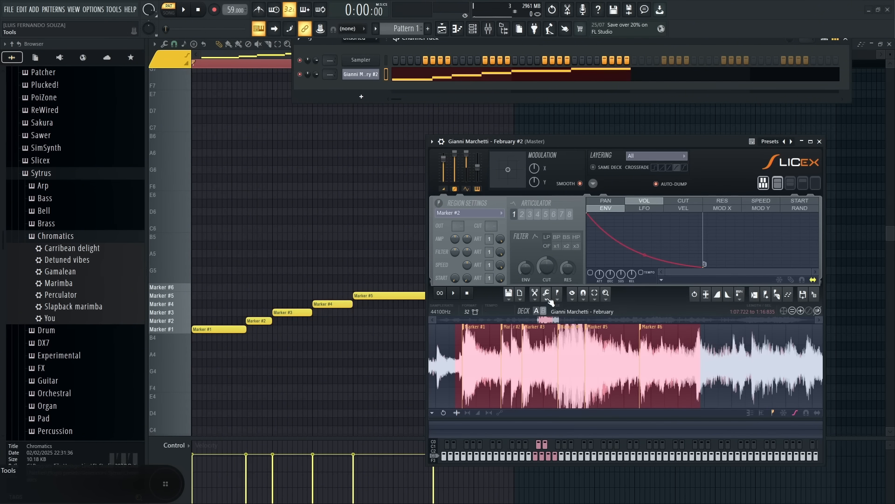
left_click(549, 298)
left_click(545, 294)
left_click(547, 294)
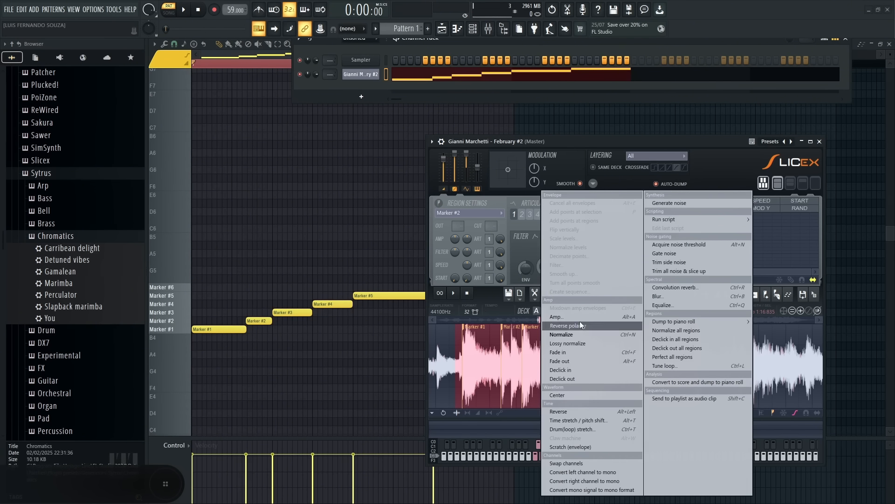
left_click(570, 380)
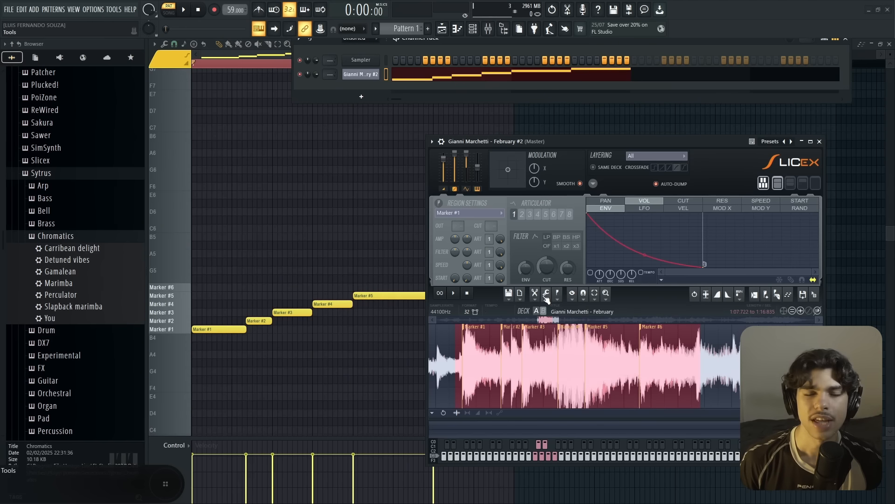
Step: Play the pattern and apply Declick in all regions with the waveform selected from about 1:07.6 to 1:20.9
key("F6")
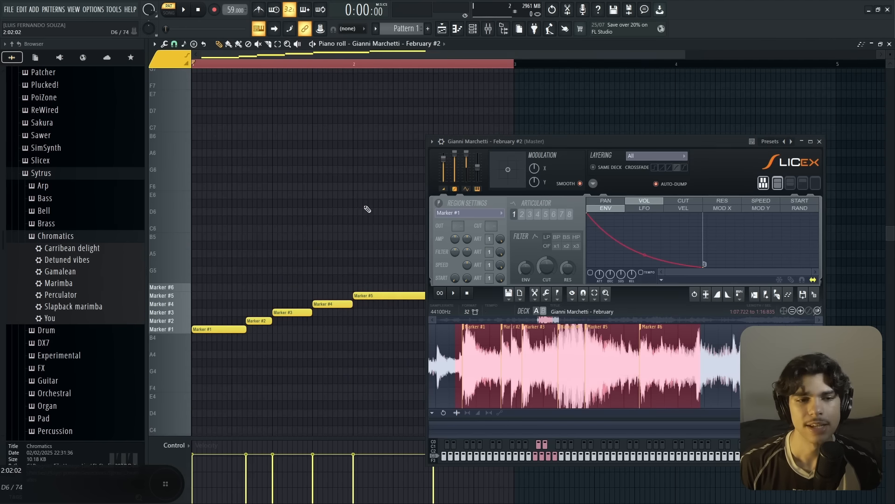
left_click(184, 9)
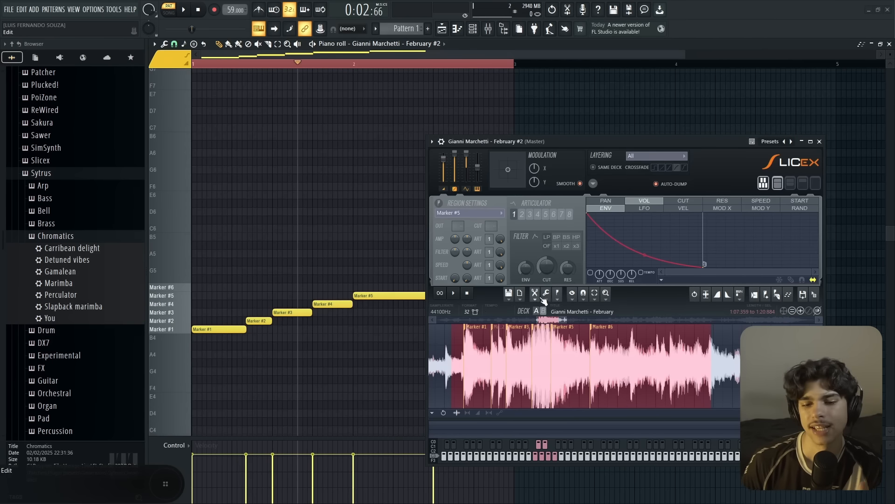
left_click(543, 297)
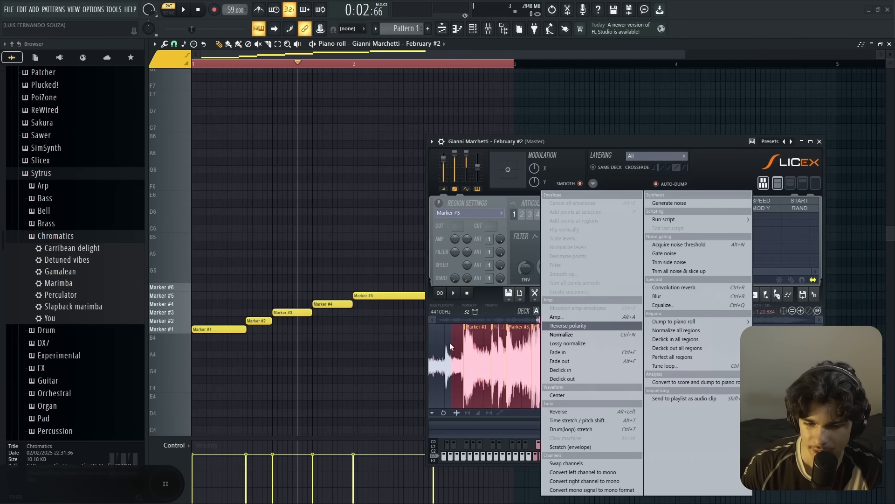
left_click(682, 340)
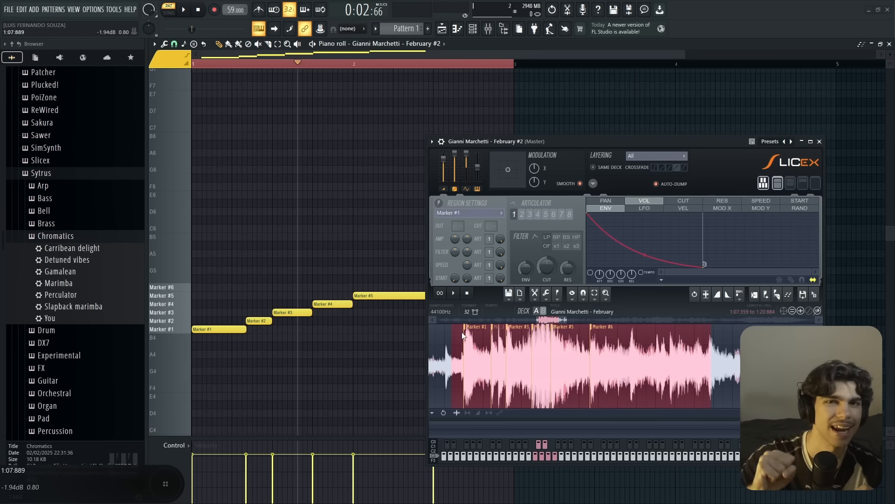
Step: Clear the time selection over bars 1 and 2, move the Slicex window off the notes and audition the sequence
double_click(327, 63)
left_click_drag(509, 142, 643, 155)
key("space")
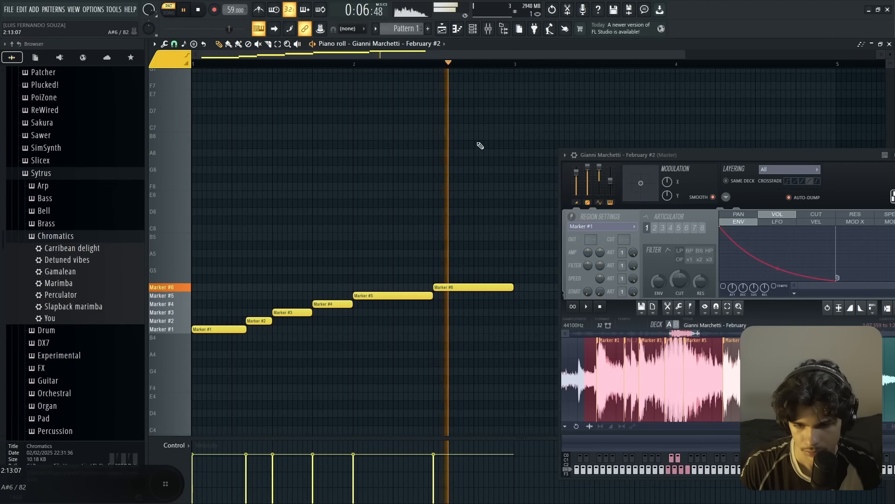
key("space")
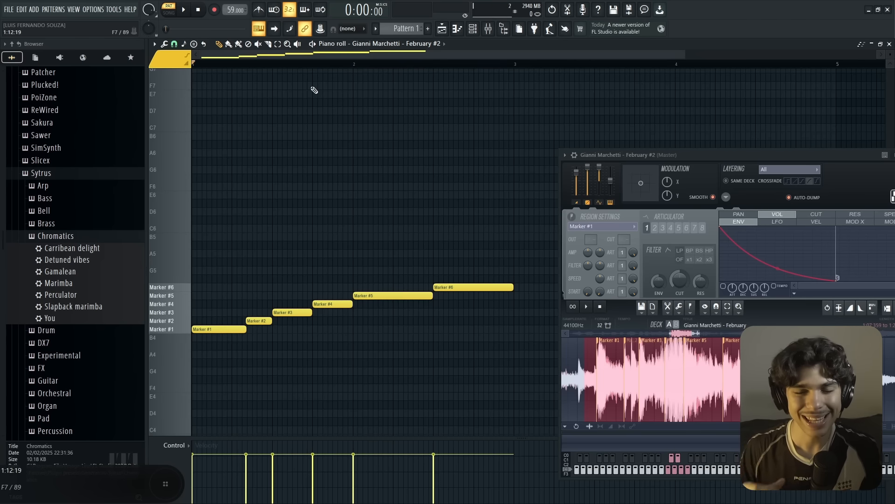
Step: Pitch-shift the sample from about 1:06.2 to 1:26.7 up 5 semitones with the e3 generic method and close Slicex
left_click_drag(678, 150, 574, 119)
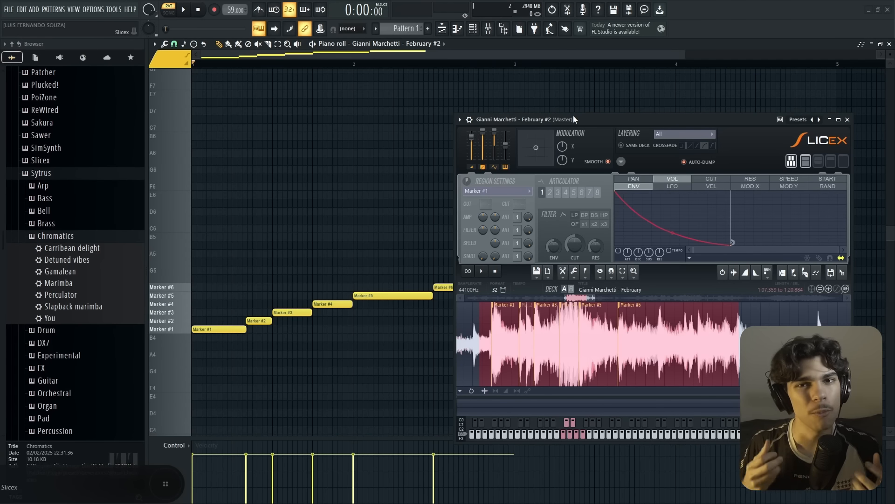
left_click_drag(574, 116, 575, 106)
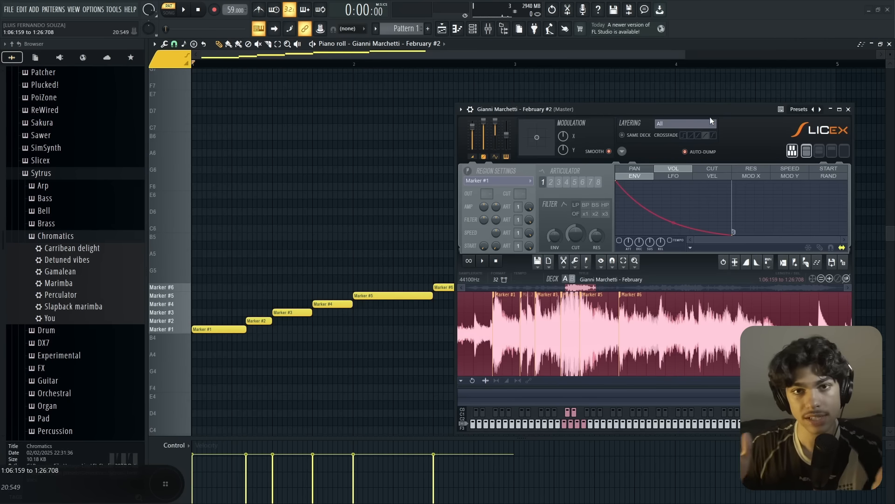
key("alt+t")
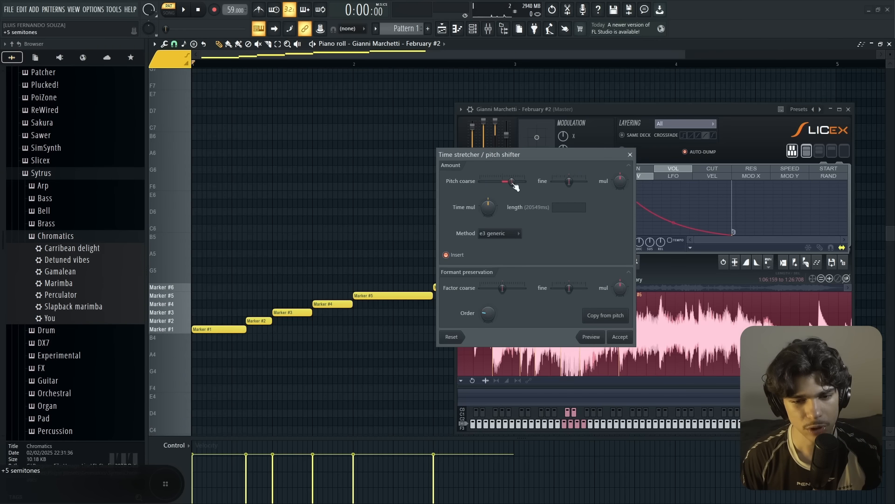
left_click(620, 337)
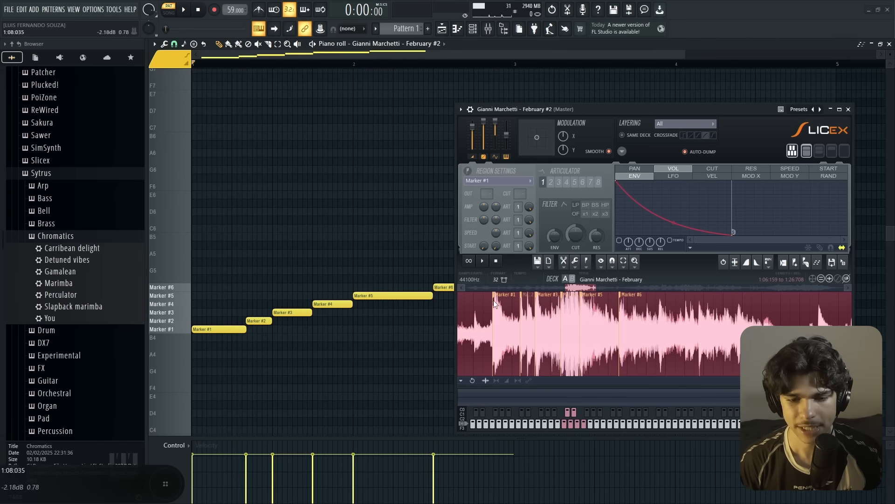
left_click(849, 109)
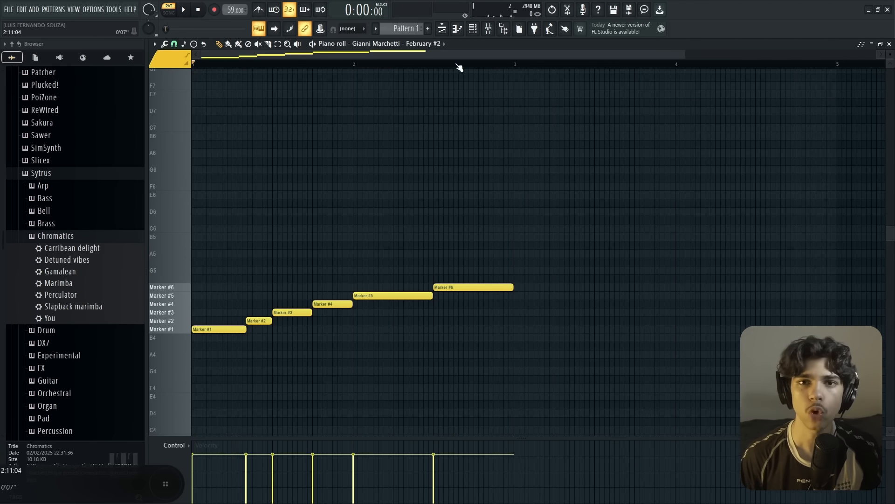
Step: Play the pattern and duplicate all six slice notes from bars 1 and 2 into bars 3 and 4
key("space")
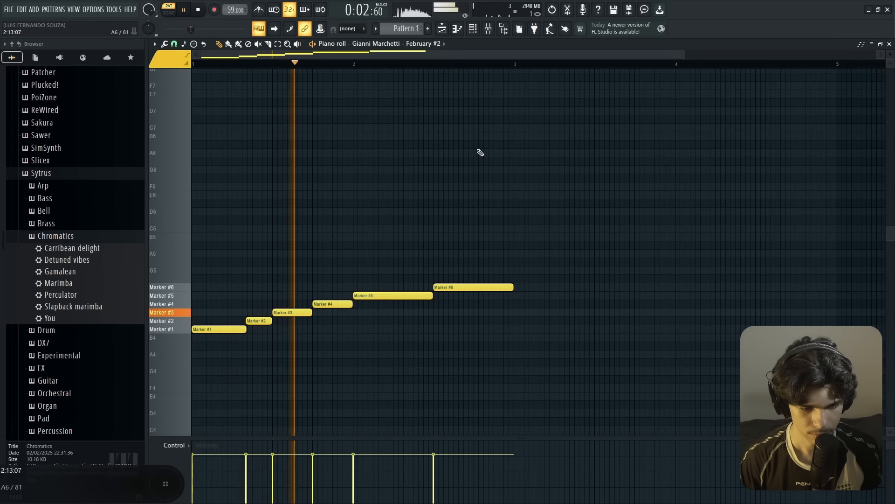
left_click_drag(530, 196, 202, 323)
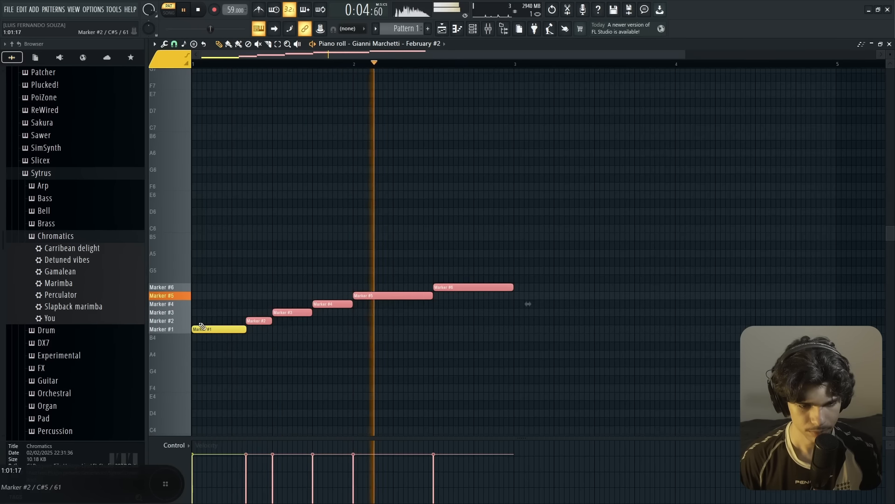
left_click_drag(563, 258, 208, 357)
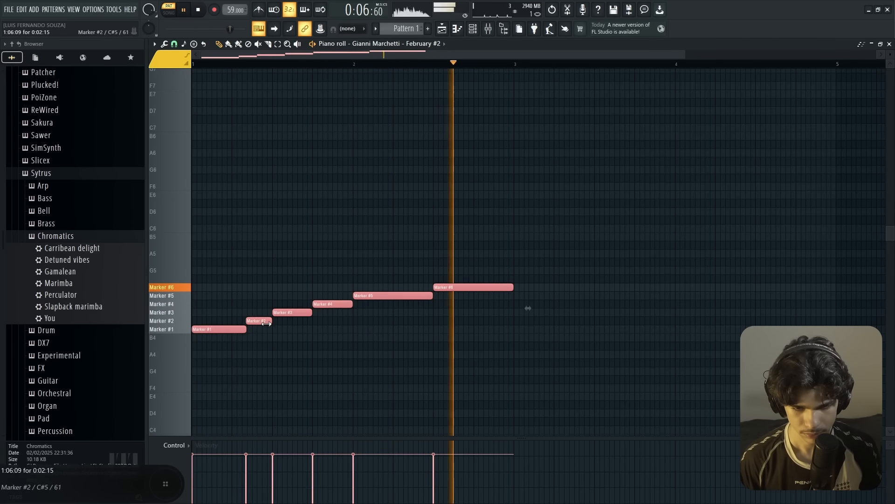
key("ctrl+b")
scroll(275, 314, "down", 2)
left_click(322, 260, "ctrl")
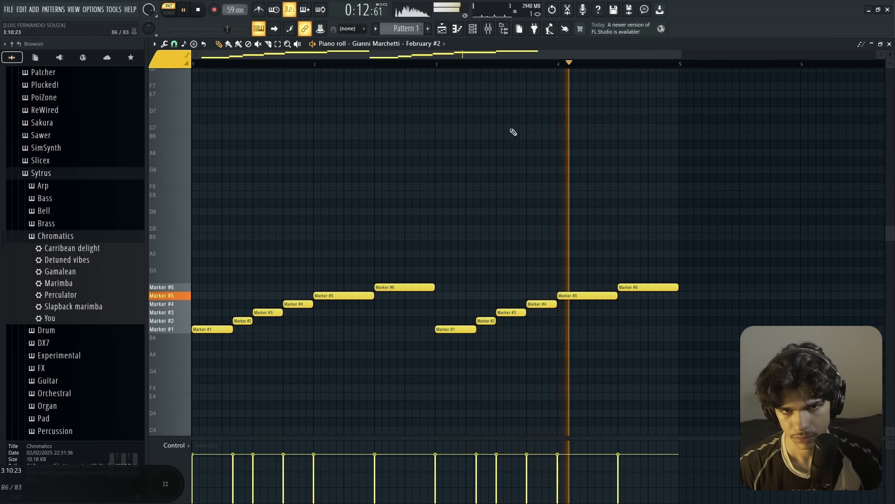
Step: Show the playlist with the channel rack and delete the Sampler channel
key("F6")
key("F5")
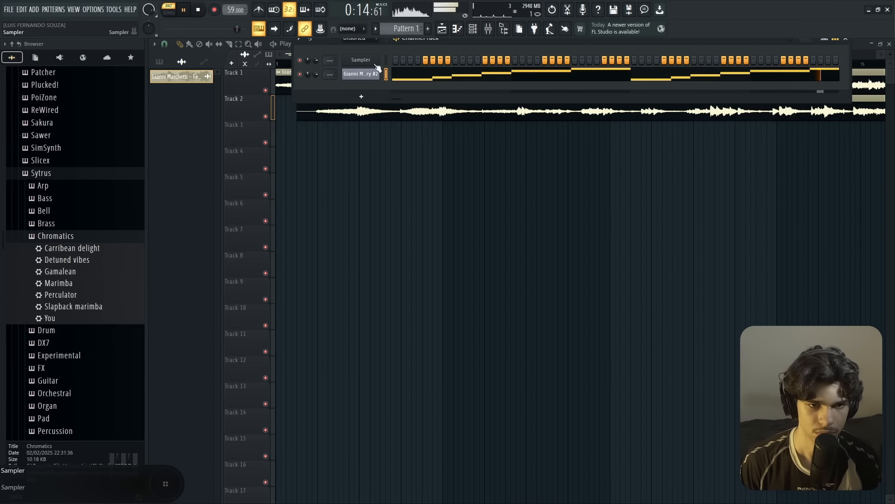
key("alt+Delete")
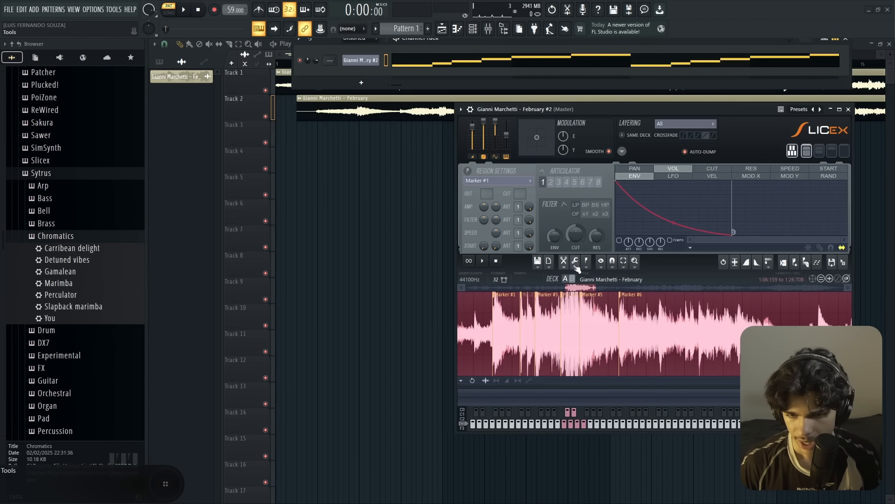
Step: Apply Declick in all regions to the pitched sample in Slicex and close its editor
left_click(576, 266)
left_click(717, 345)
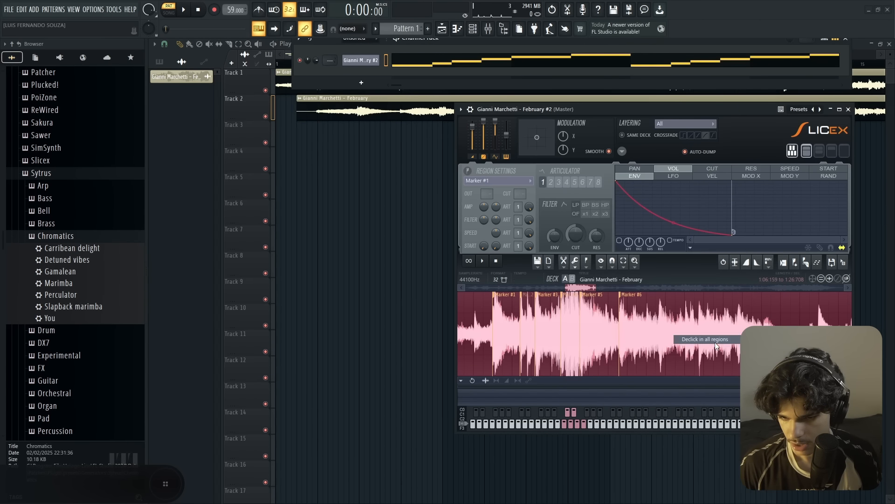
left_click(849, 109)
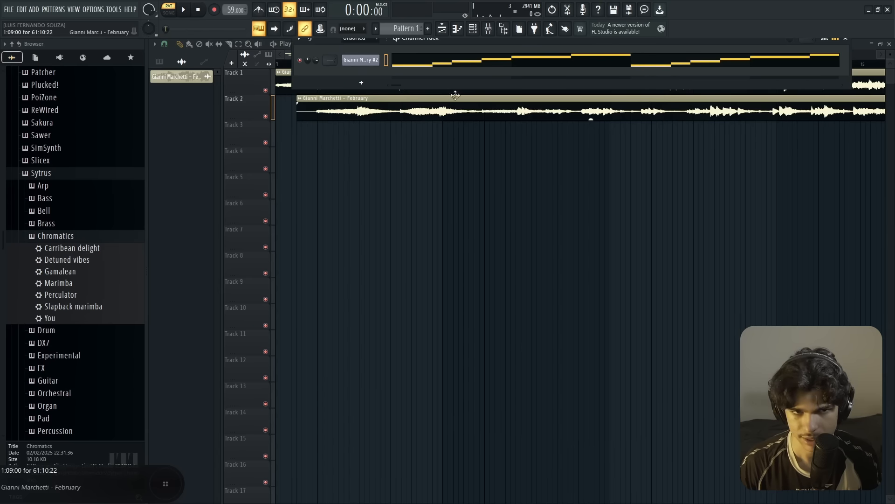
Step: Open the Slicex channel's piano roll and play the four-bar slice sequence
left_click(344, 57)
left_click(369, 150)
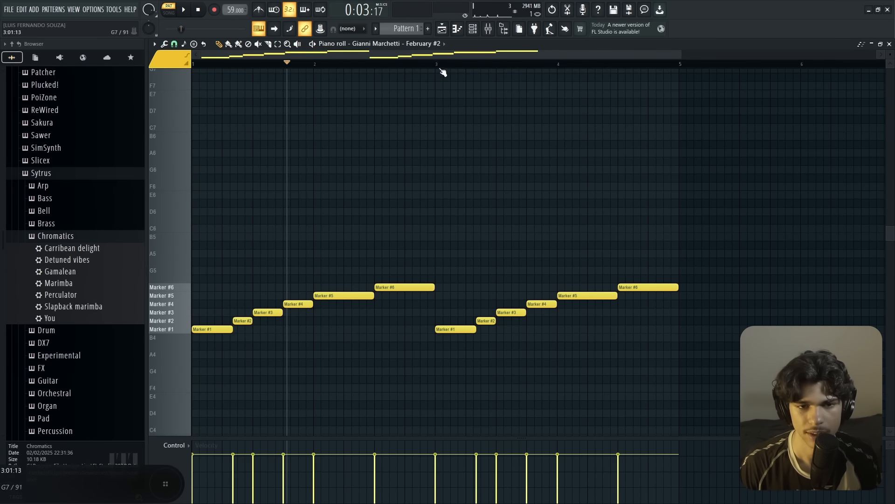
key("space")
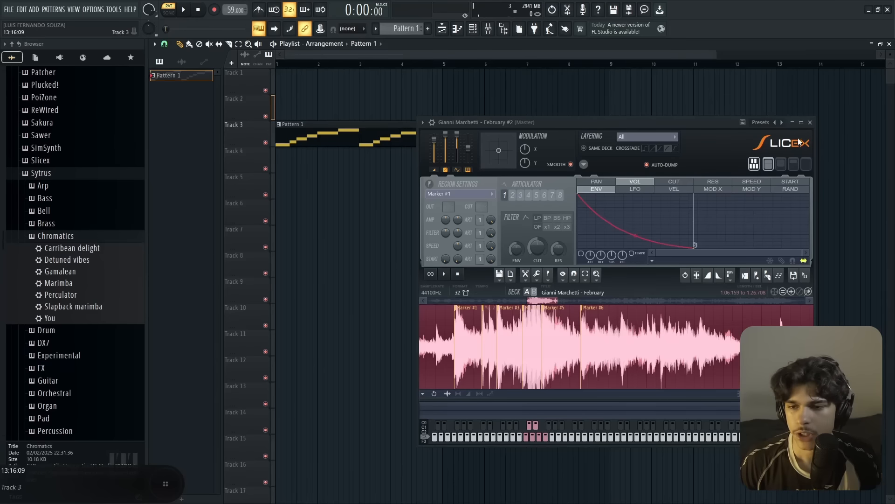
Step: Close the Slicex editor and render Pattern 1 to an audio clip that replaces the pattern in the playlist
left_click(813, 126)
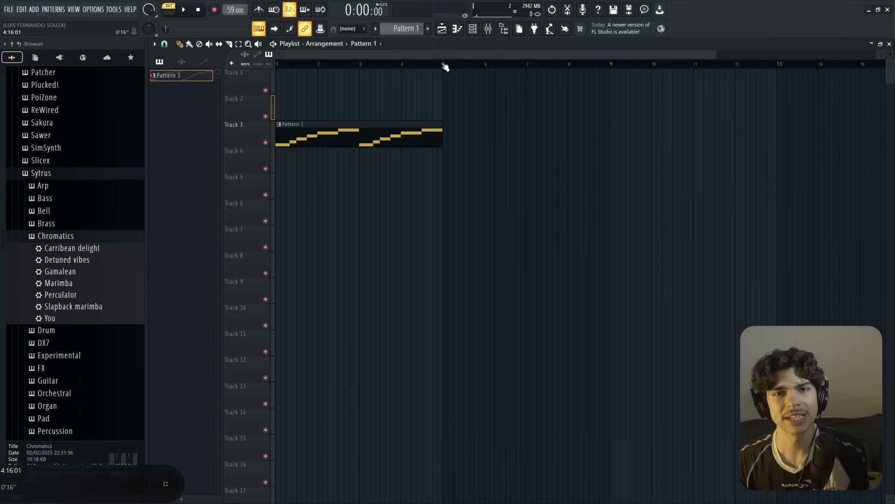
left_click(376, 28)
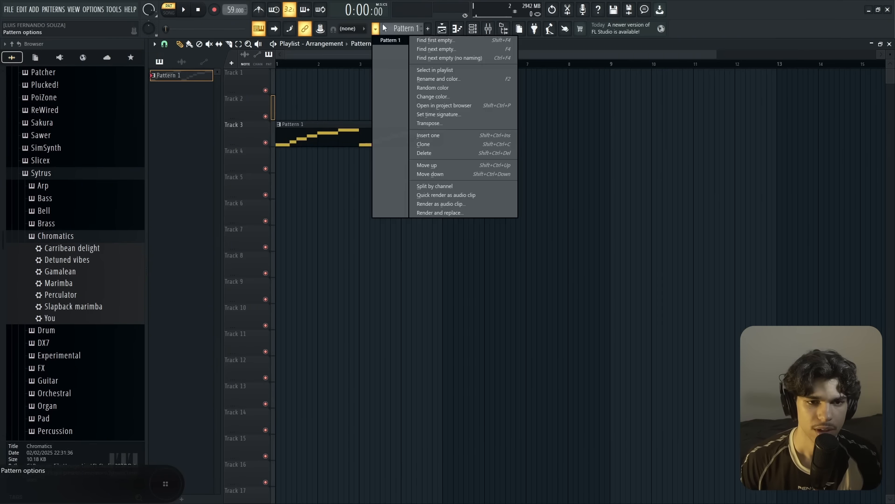
left_click(430, 214)
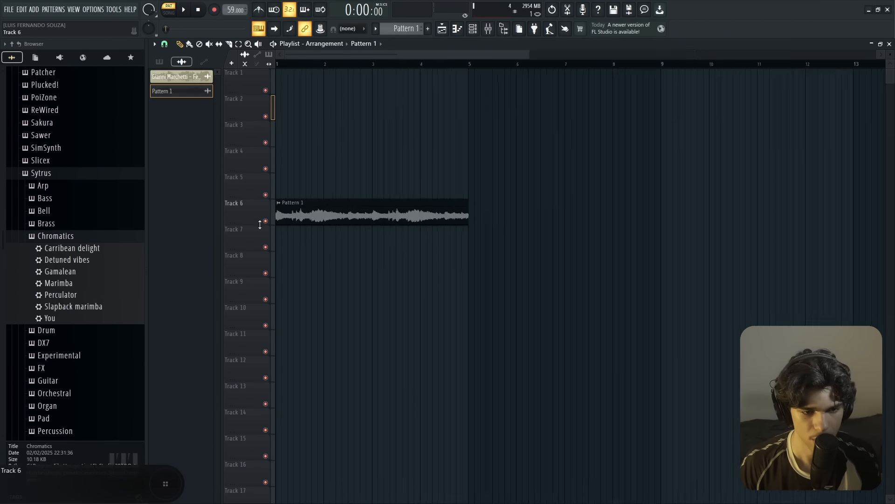
scroll(276, 221, "up", 7)
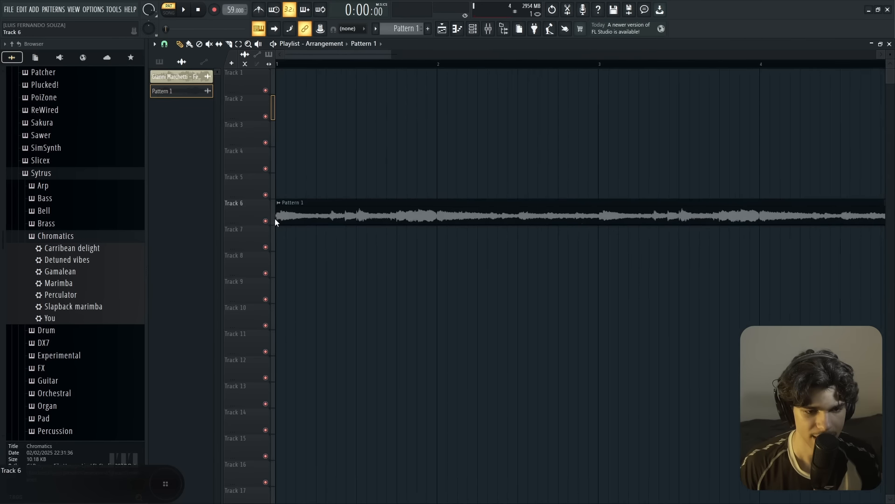
scroll(293, 214, "down", 4)
left_click_drag(596, 210, 291, 224, "ctrl")
left_click(386, 87, "ctrl")
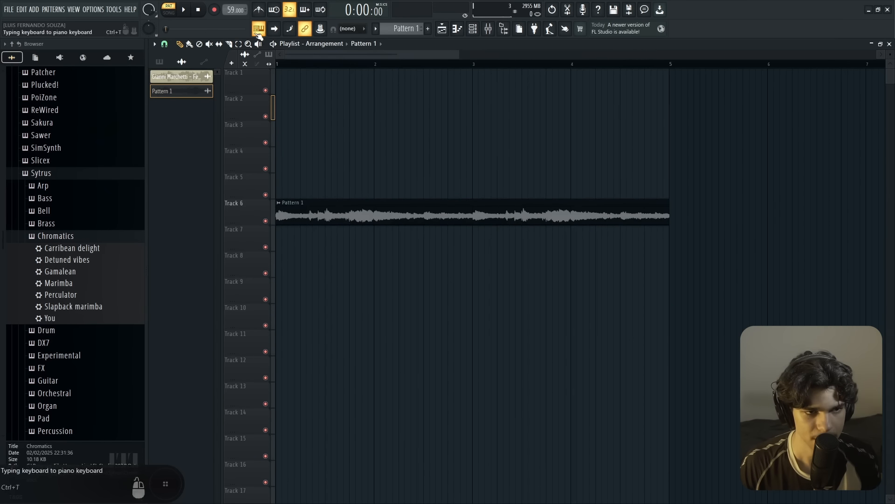
Step: Set the rendered Pattern 1 audio clip's time-stretching mode to Stretch and close its channel settings
double_click(378, 206)
left_click(454, 207)
left_click(453, 232)
left_click(483, 160)
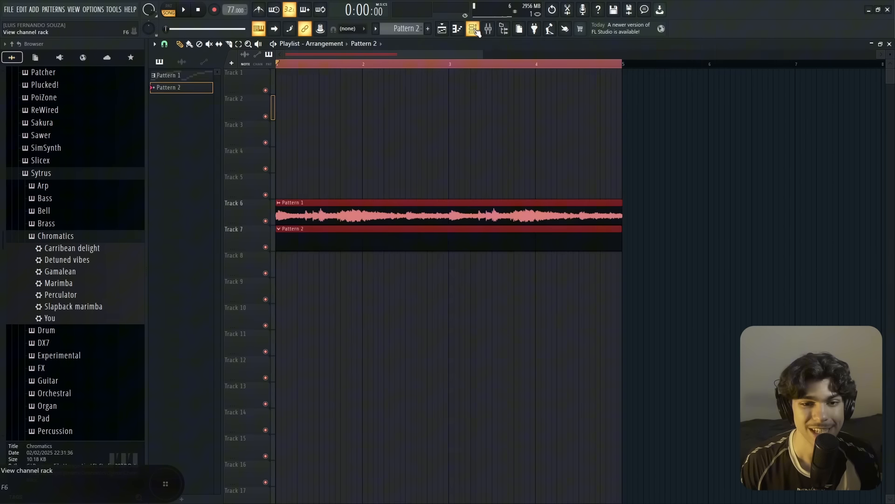
Step: Show the channel rack and play the Pattern 1 clip with Pattern 2, examining how the drums line up with the sample's waveform
left_click(474, 29)
scroll(104, 260, "up", 4)
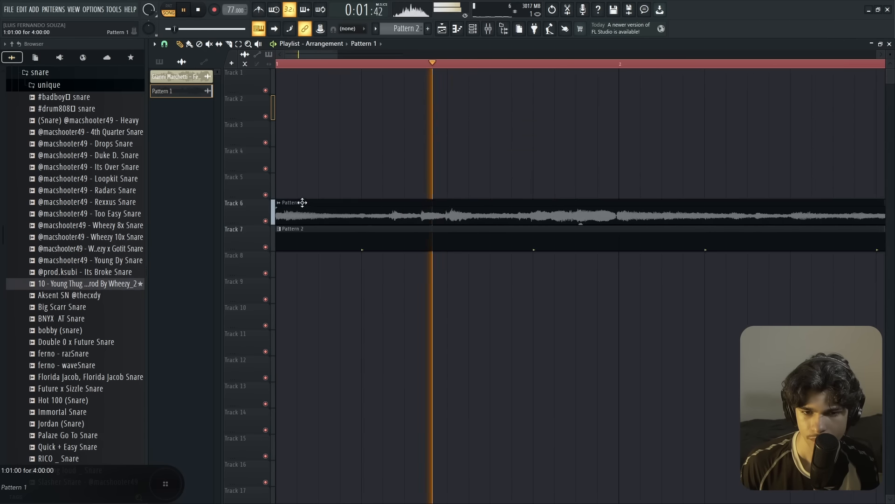
scroll(380, 204, "up", 2)
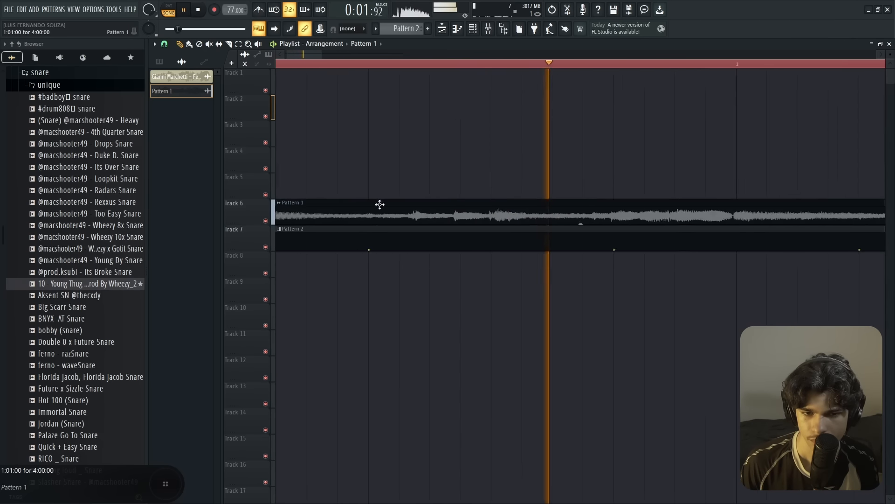
scroll(386, 205, "down", 4)
scroll(395, 205, "up", 3)
scroll(397, 205, "down", 6)
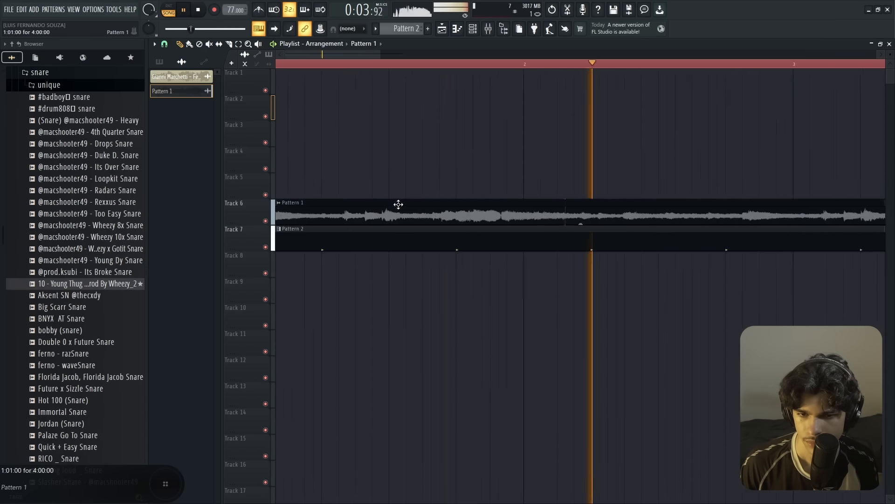
scroll(506, 205, "up", 4)
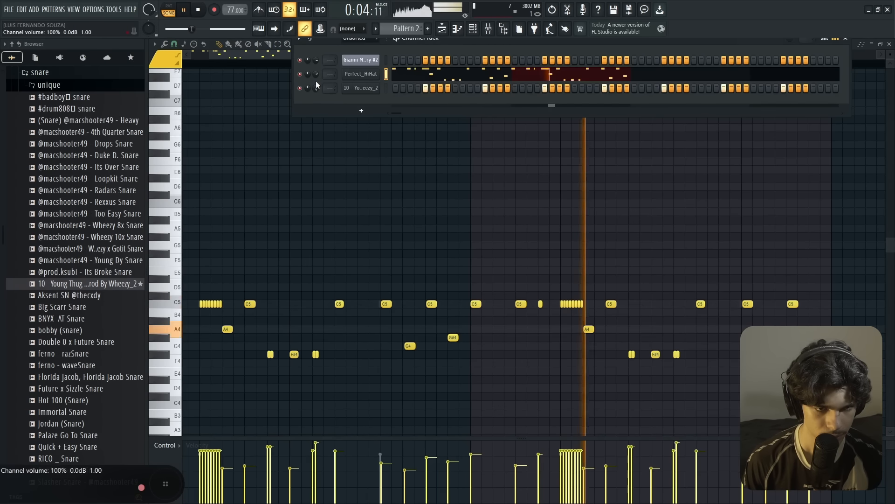
Step: Browse the open hats for low hat and duplicate its two bar 1 notes into bar 2 of Pattern 2
scroll(43, 305, "up", 6)
left_click(44, 305)
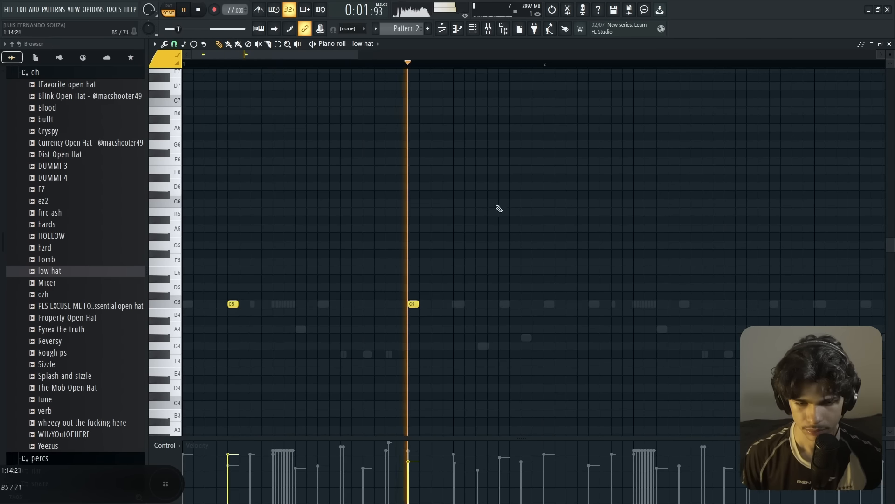
left_click_drag(540, 64, 84, 150)
key("ctrl+b")
Step: Browse to the 808 folder of the THE NEW WAVE kit and pick the short spinz ferno sample
scroll(81, 154, "down", 10)
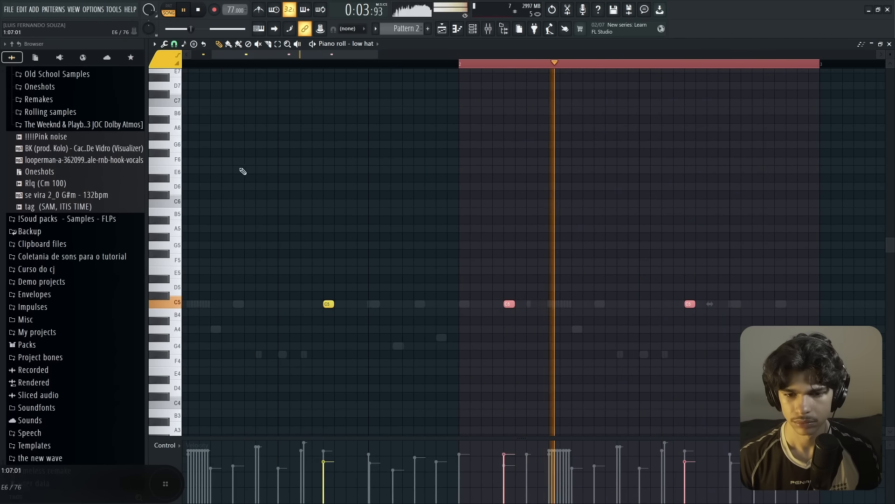
scroll(68, 226, "up", 7)
scroll(68, 226, "up", 4)
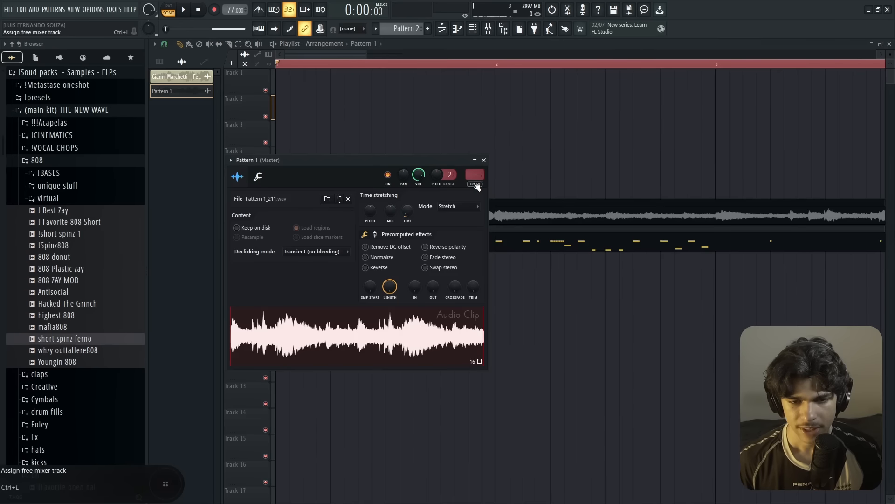
Step: Assign the Pattern 1 clip to a free mixer track and cut its lows with Fruity Parametric EQ 2, band 2 about -5.4 dB at 133 Hz
left_click(476, 185)
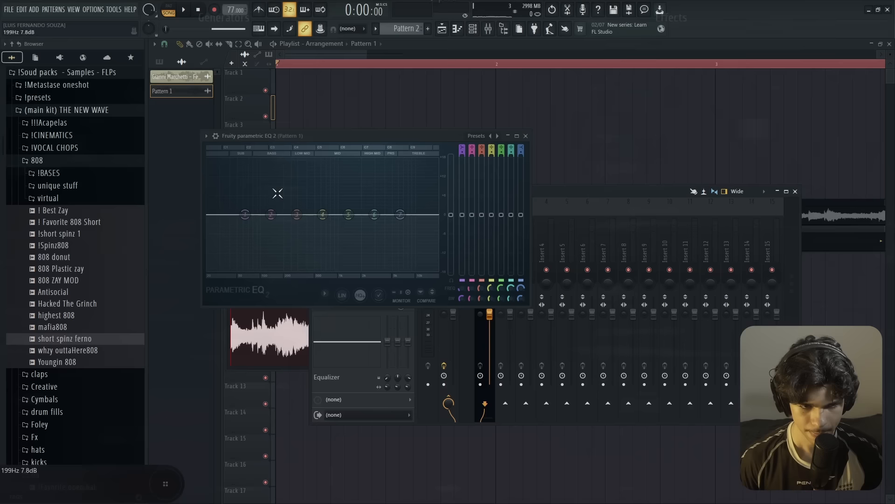
key("space")
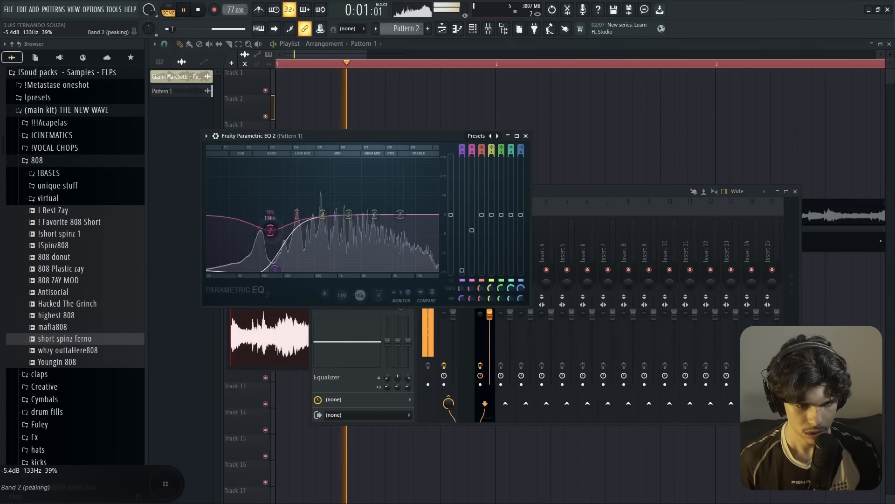
left_click(406, 106)
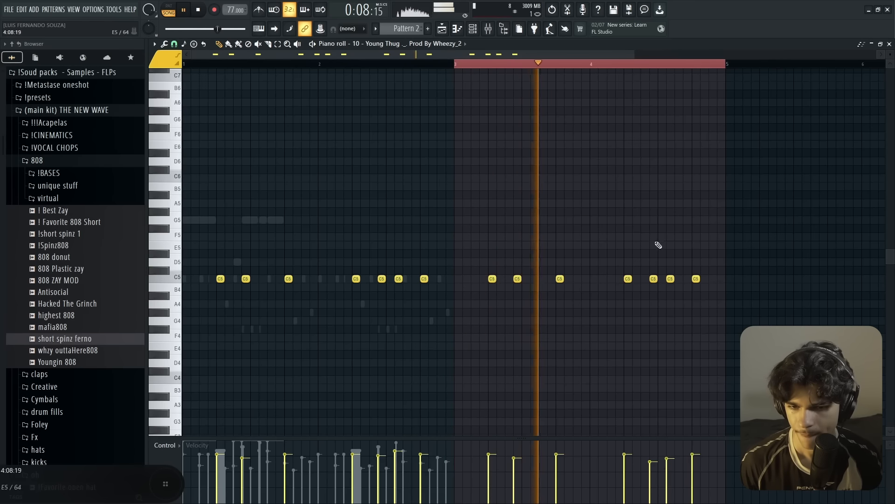
Step: Play the short spinz ferno part, transpose its bar 2 notes down one octave in the piano roll, and clear the selection
key("F6")
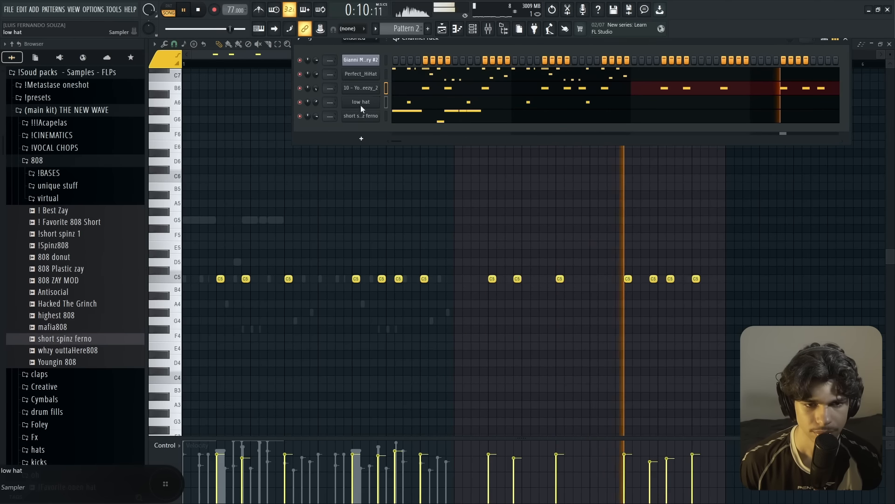
key("F6")
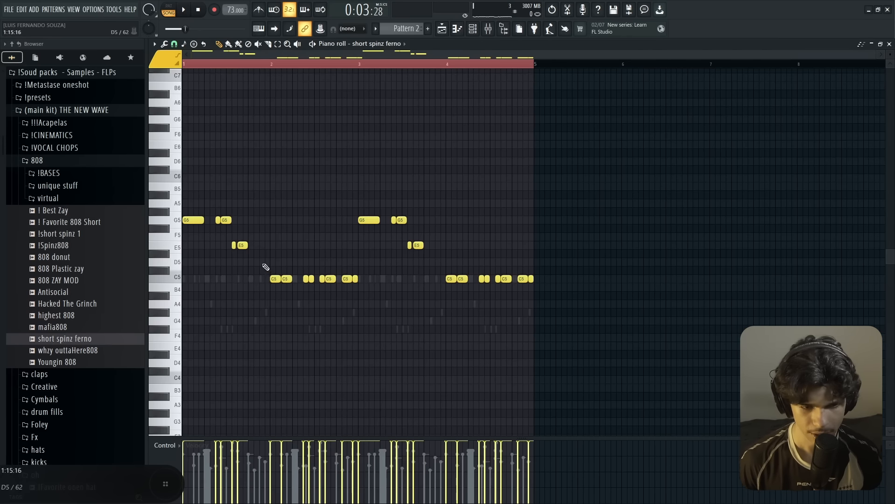
key("space")
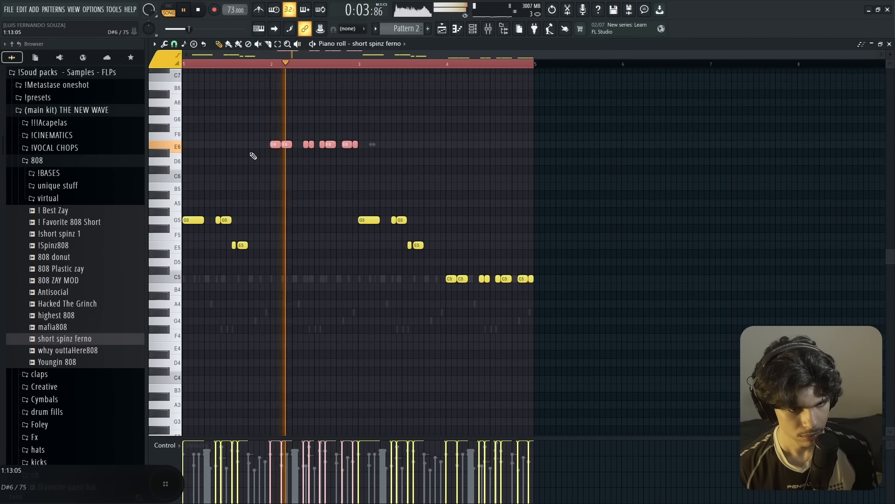
key("ctrl+Down")
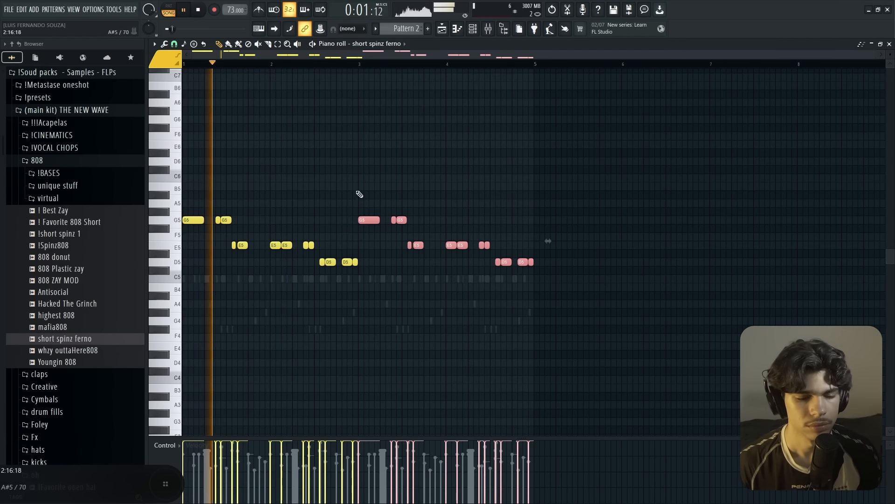
key("ctrl+d")
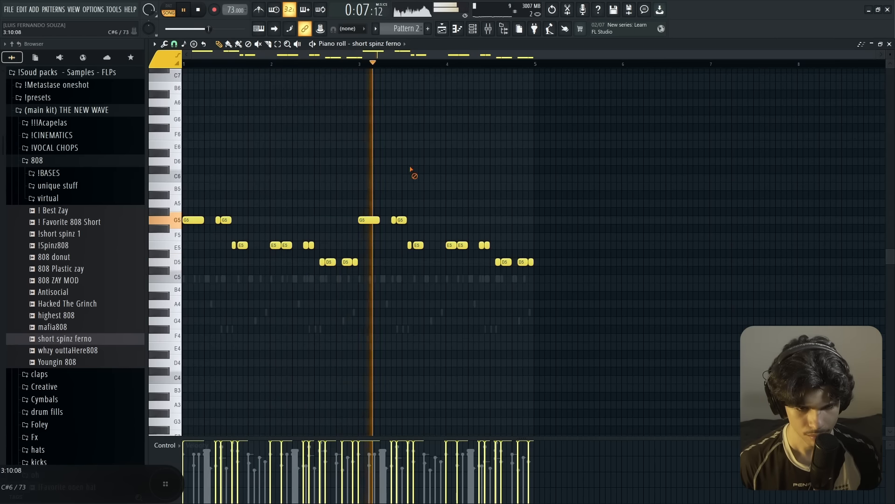
Step: Play the four-bar loop in the playlist and check the Pattern 2 instruments in the channel rack
key("F5")
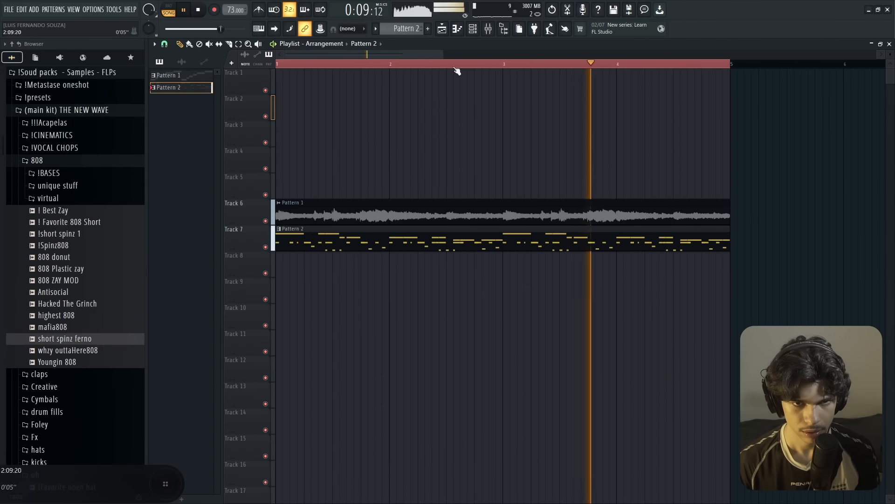
key("F6")
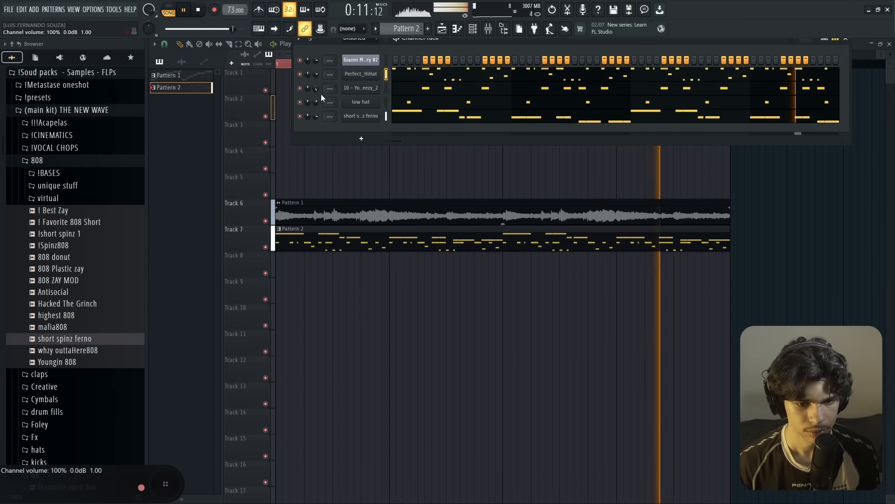
key("F6")
Step: Set the Pattern 1 audio clip's pitch shift to -100 cents, close its settings, and select Pattern 2
scroll(438, 149, "down", 3)
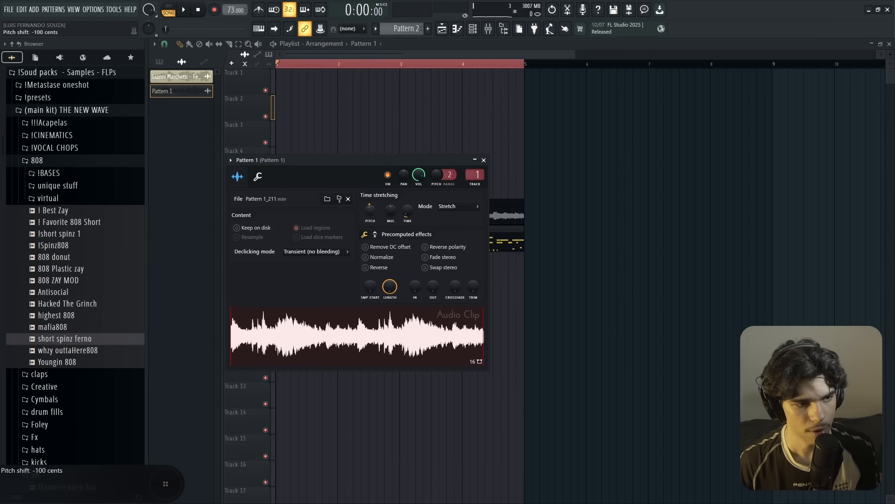
key("Escape")
double_click(403, 233)
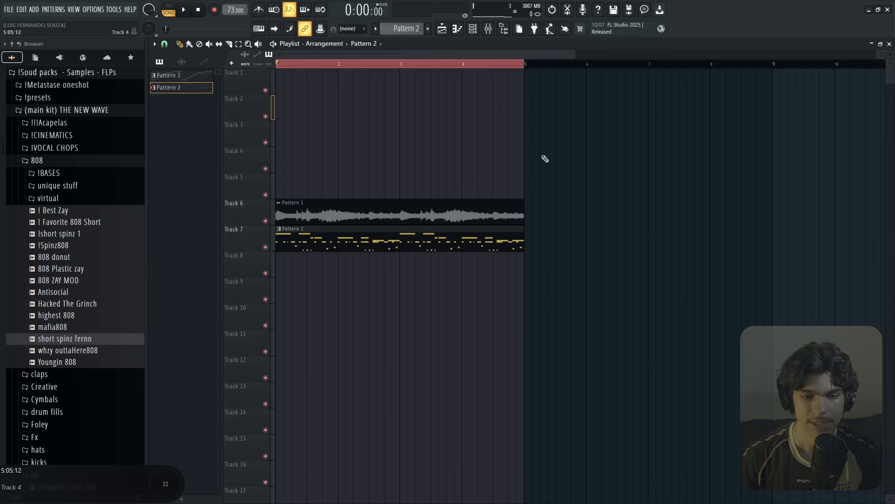
Step: Play the finished loop and inspect the mixer's Master track and its first effect slot during playback
key("space")
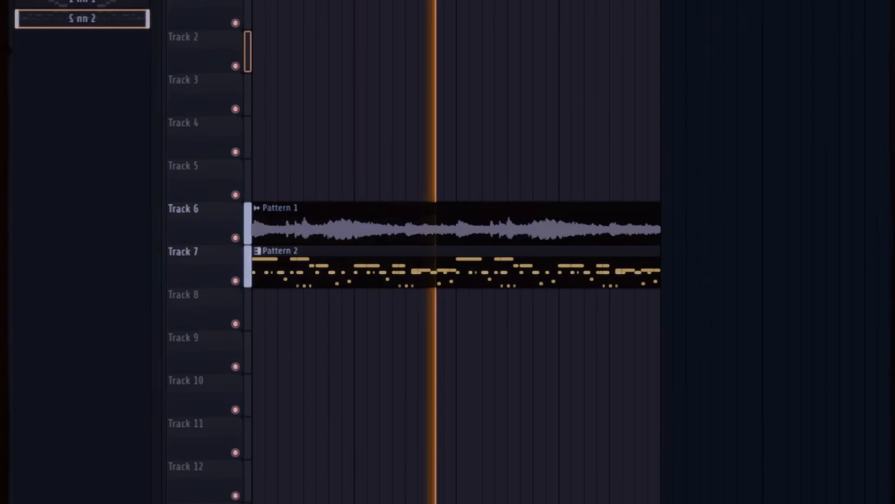
key("F9")
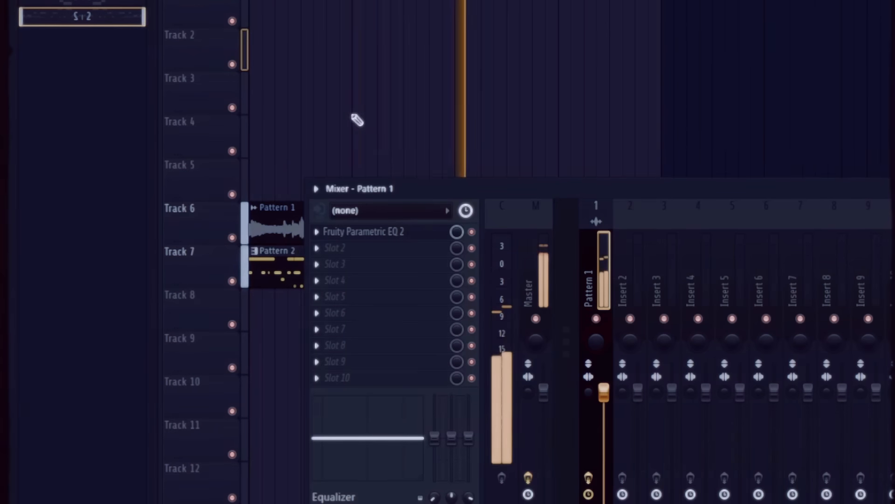
left_click(533, 252)
left_click(366, 234)
right_click(680, 115)
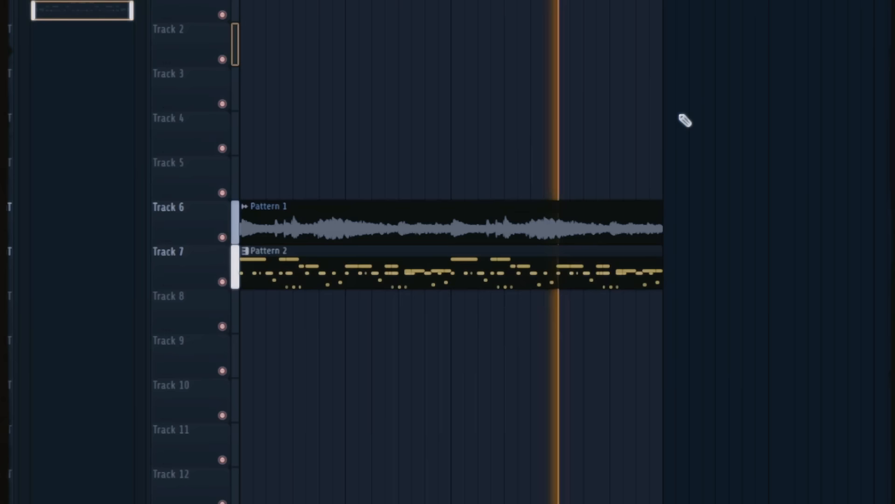
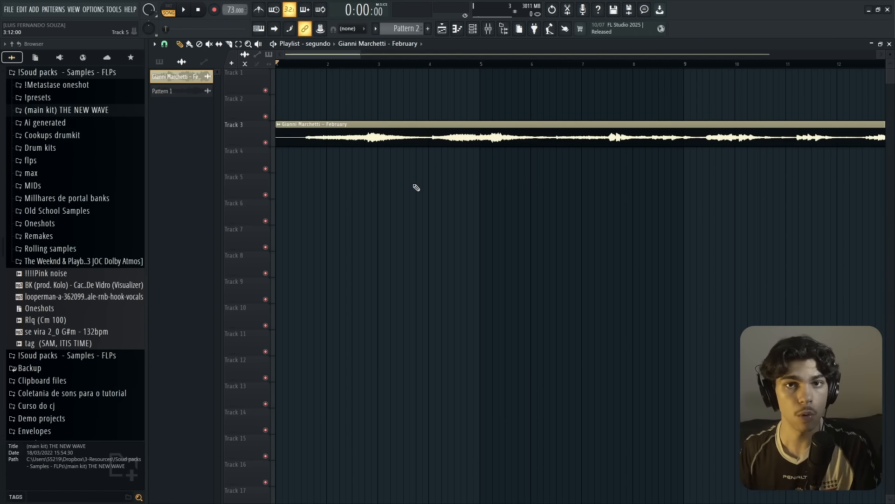
Step: Audition the Gianni Marchetti - February clip in the segundo arrangement from two positions within bars 1 and 2
left_click_drag(308, 68, 642, 78)
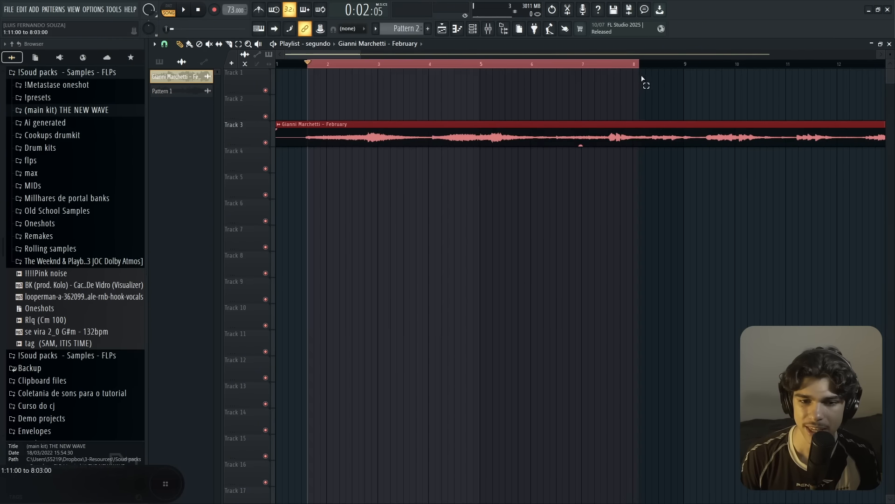
key("space")
left_click(311, 65)
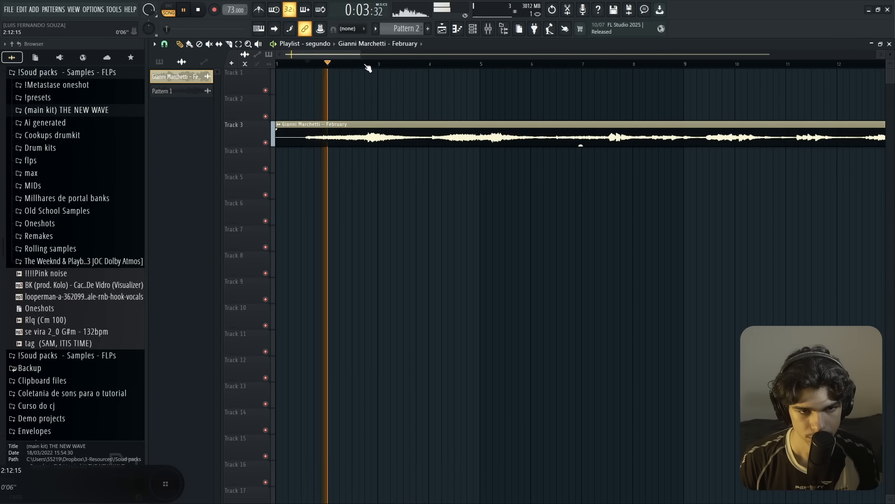
left_click(365, 66)
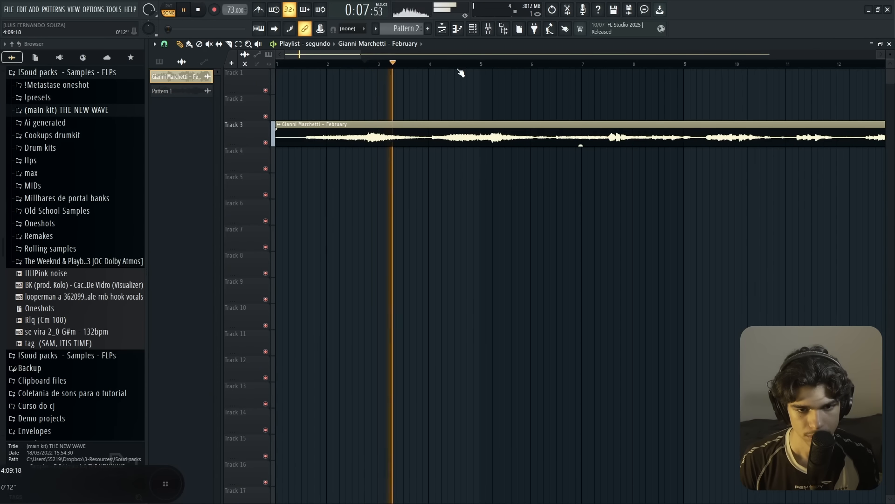
key("space")
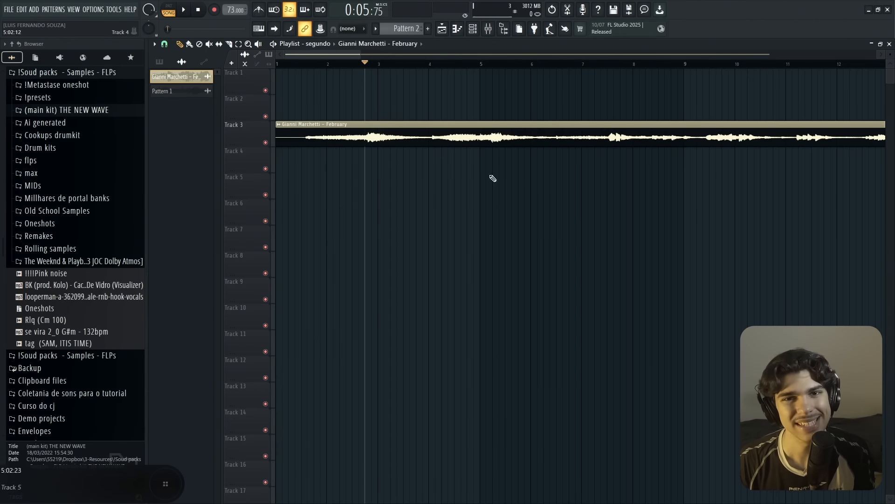
Step: Set the project tempo to 77 BPM and slice the Gianni Marchetti - February clip on Track 3 just after bar 2
scroll(236, 9, "up", 4)
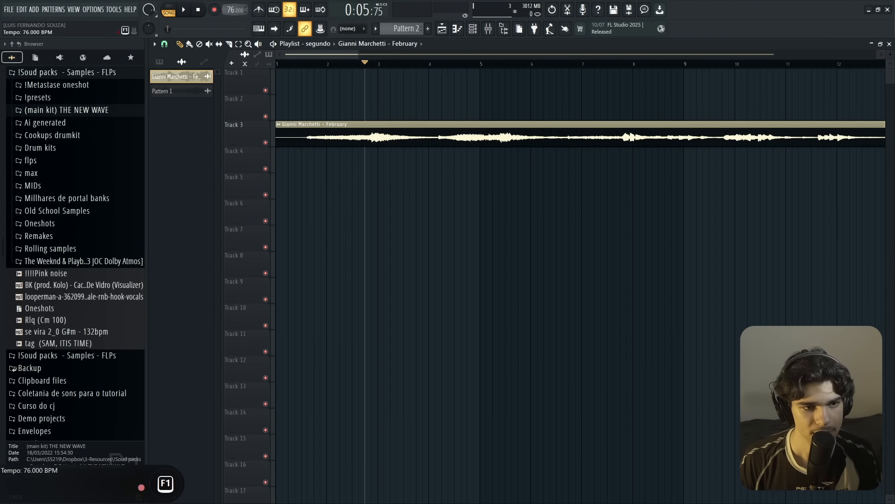
scroll(311, 136, "up", 4)
key("c")
left_click_drag(338, 119, 339, 146)
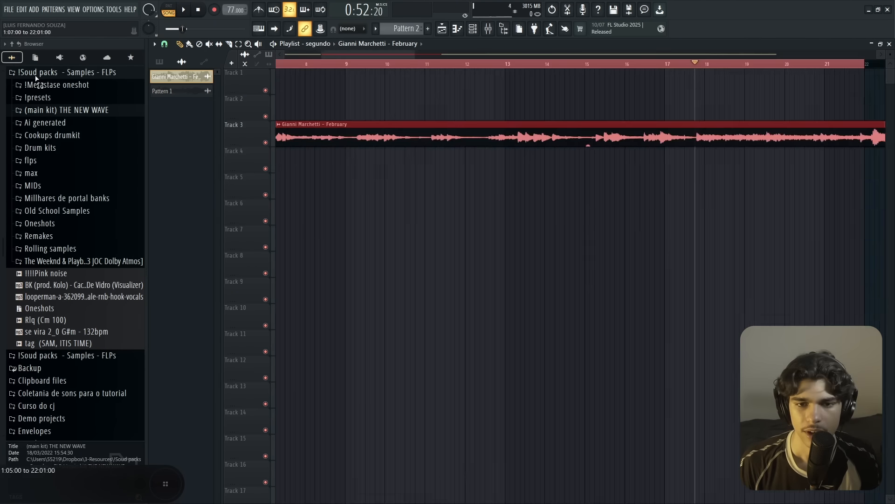
Step: Render the mixer's Master track for the selected bars 1 to 21 into a new audio clip in the playlist
scroll(378, 122, "down", 4)
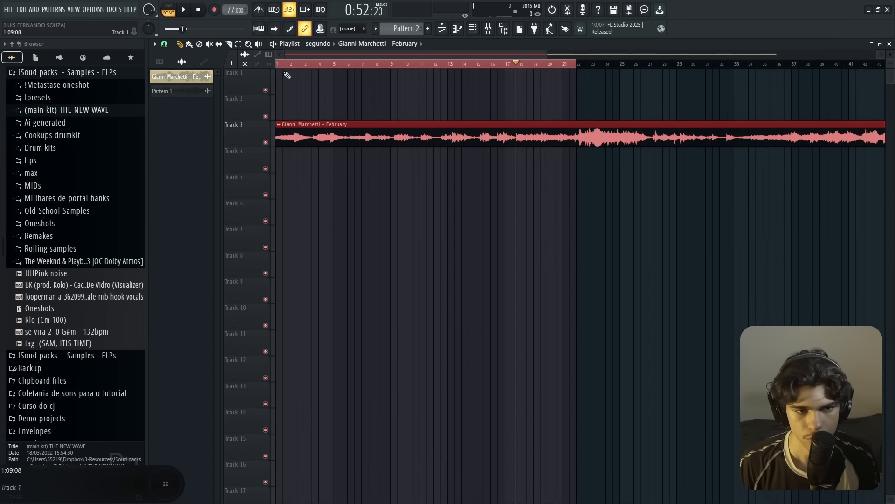
left_click(489, 29)
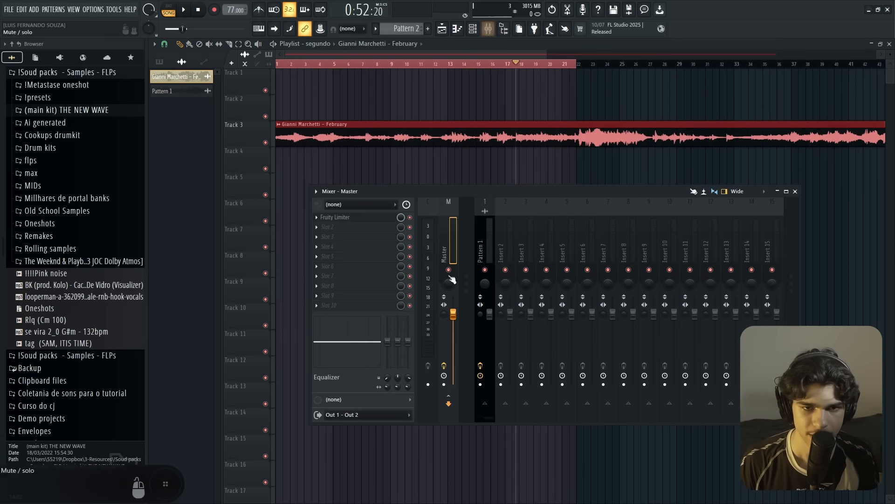
key("ctrl+alt+r")
key("Return")
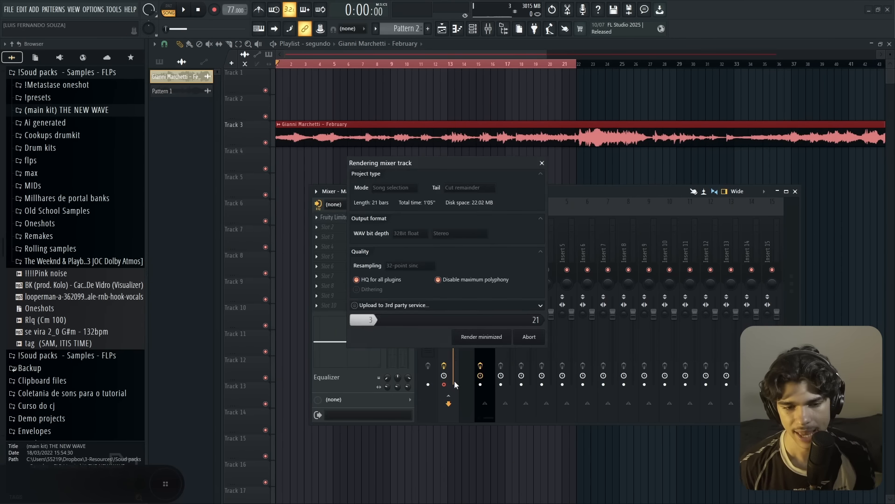
left_click(485, 110, "ctrl")
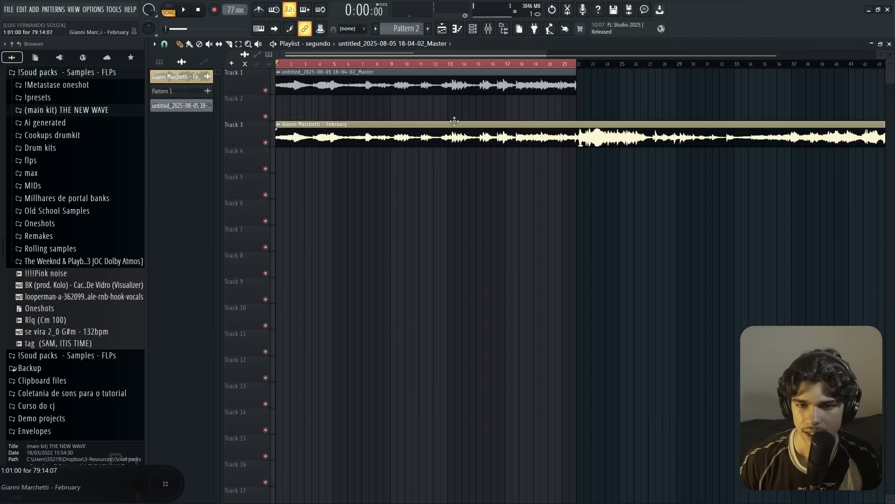
Step: Move the rendered Master clip to Track 4 and the original Gianni Marchetti - February clip to Track 1, muting the original
scroll(447, 112, "down", 2)
left_click(394, 144, "ctrl")
scroll(419, 143, "down", 1)
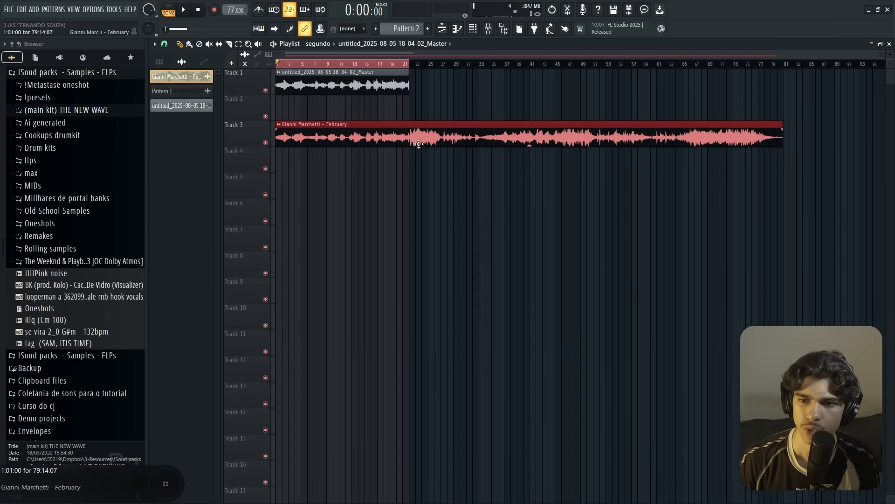
left_click(438, 157)
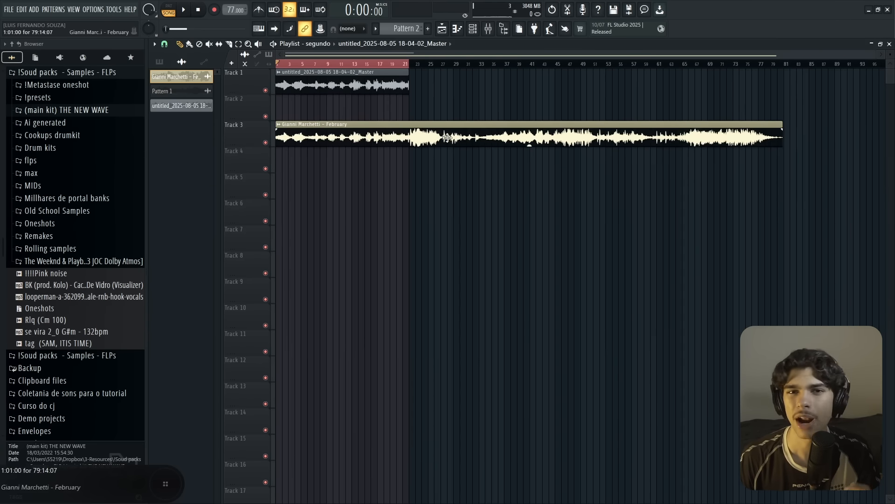
scroll(333, 137, "up", 2)
left_click_drag(341, 82, 344, 159)
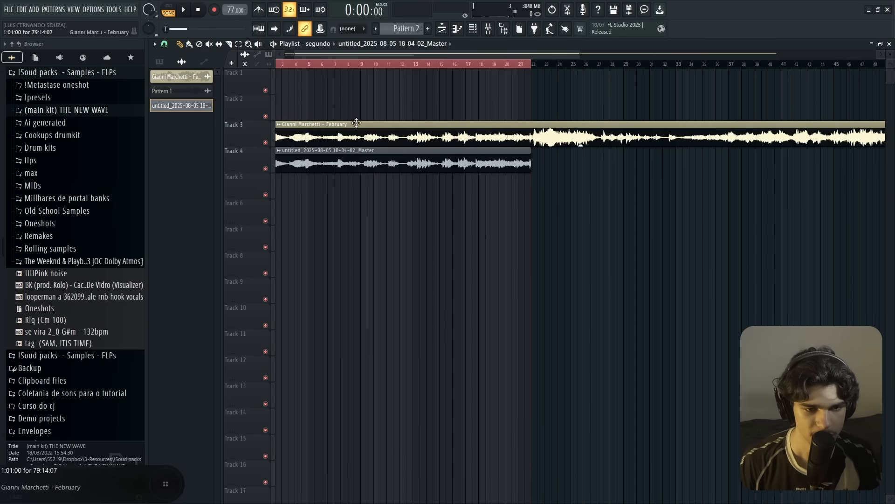
left_click_drag(356, 124, 357, 77)
left_click(486, 32)
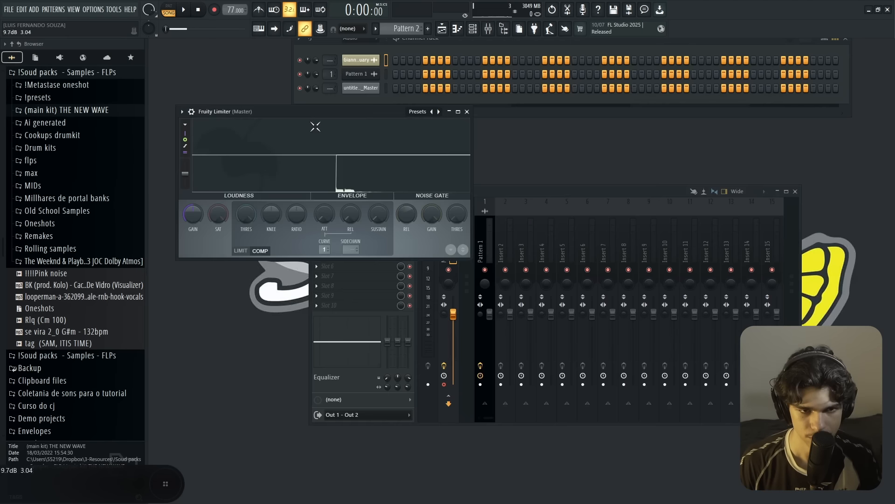
left_click(447, 33)
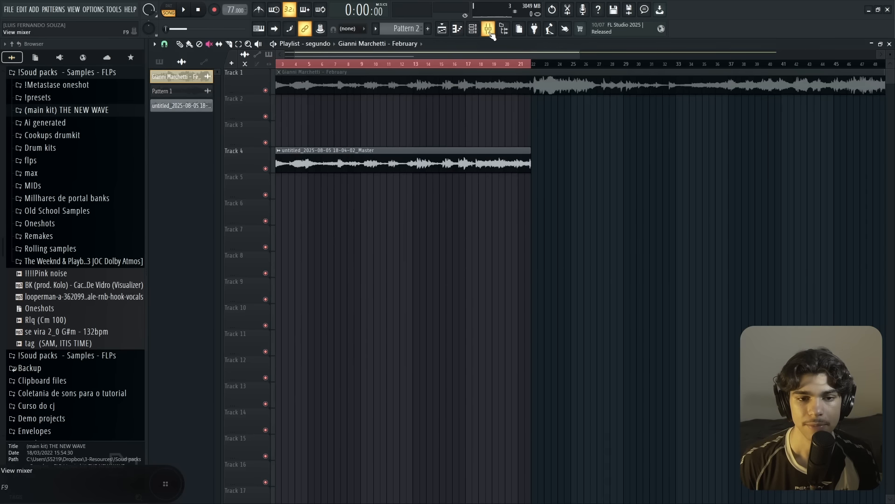
left_click_drag(506, 65, 596, 66)
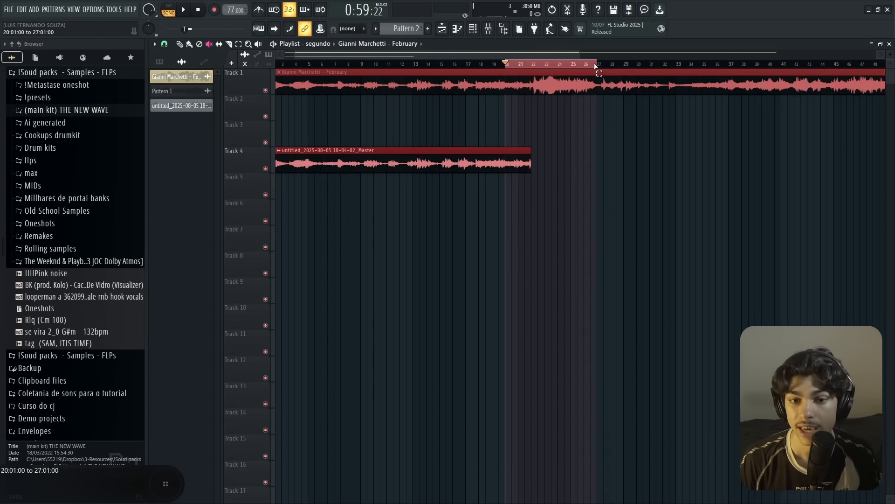
left_click(489, 29)
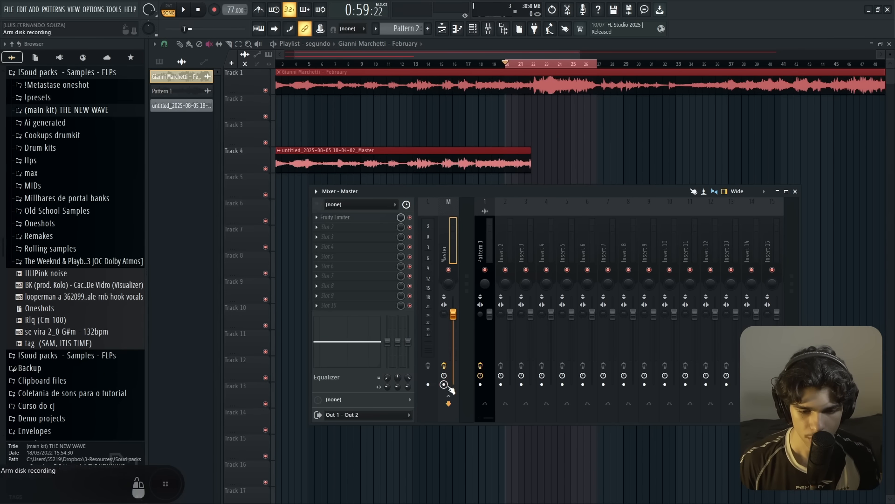
key("alt+r")
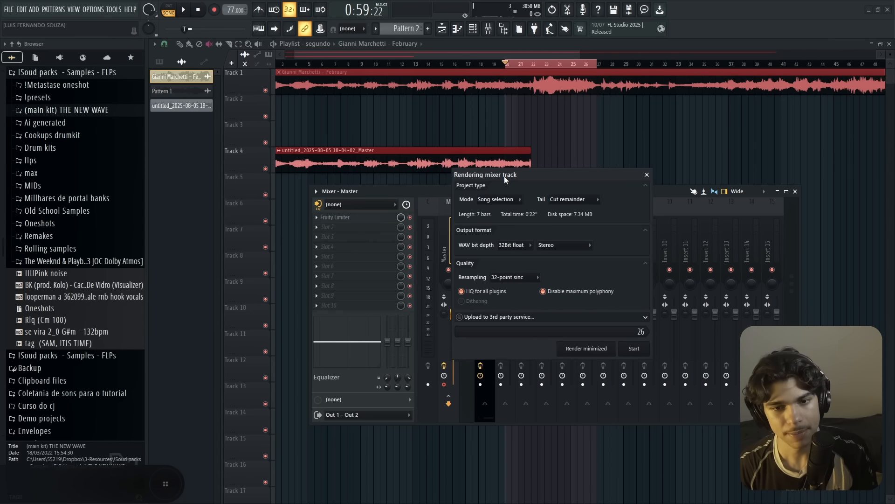
left_click(647, 174)
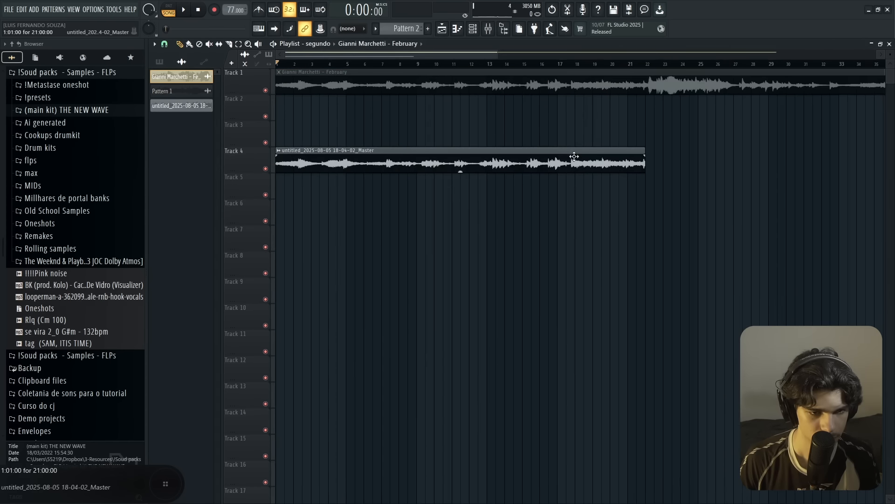
Step: Time-stretch the rendered Master clip on Track 4 to a length of 14 bars
key("shift+m")
left_click_drag(645, 151, 840, 148)
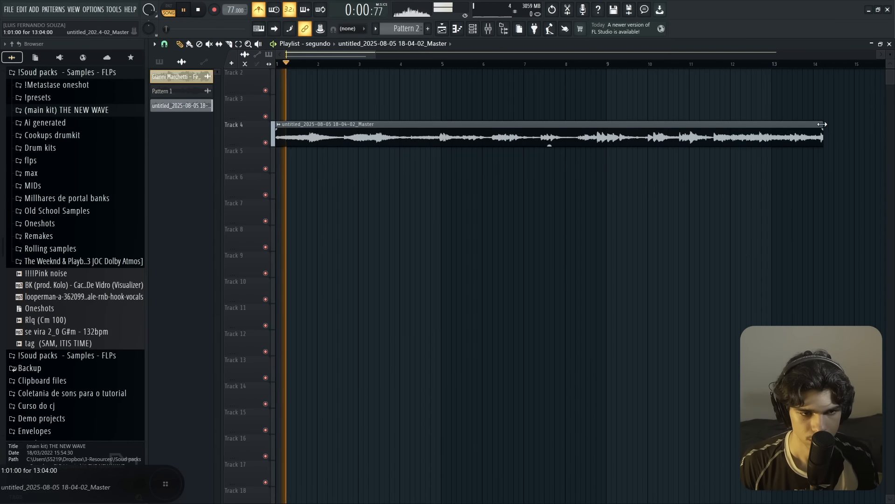
left_click_drag(822, 124, 851, 124)
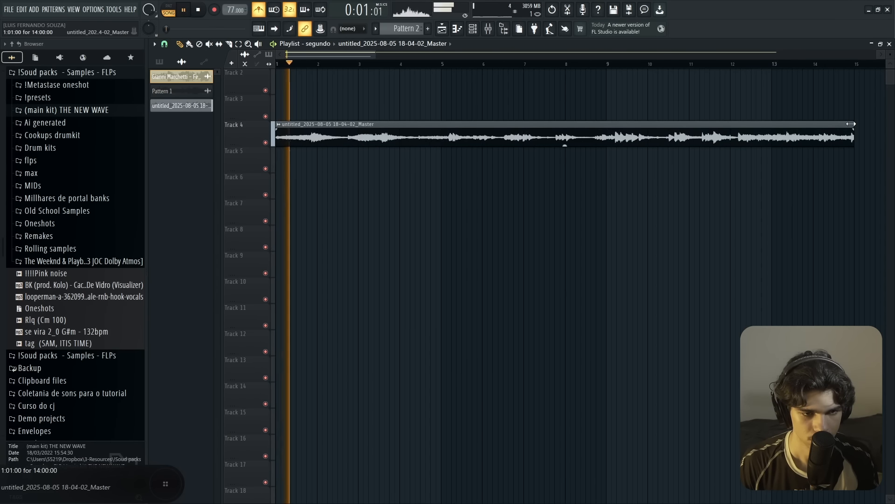
Step: Audition the start of the stretched Master clip and slice it just before bar 2
scroll(277, 144, "up", 3)
key("ctrl+space")
scroll(276, 143, "up", 3)
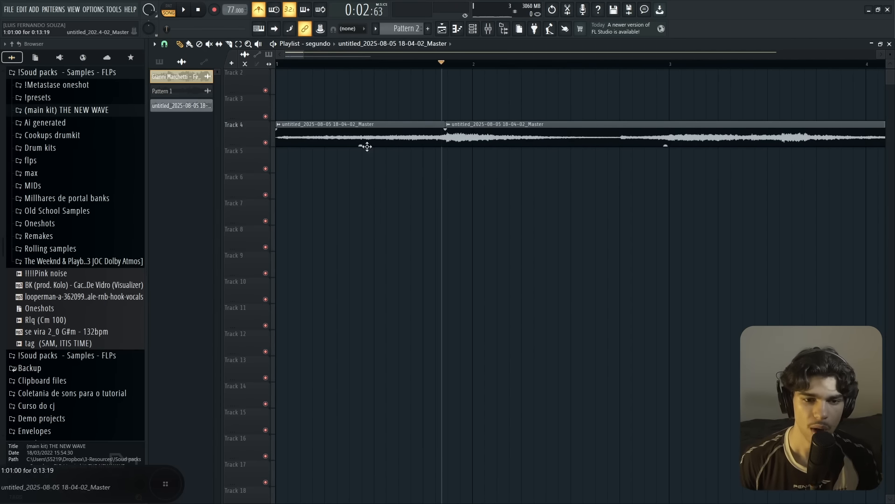
Step: Audition the two Track 4 pieces and move the second one to start at bar 2
right_click(254, 227)
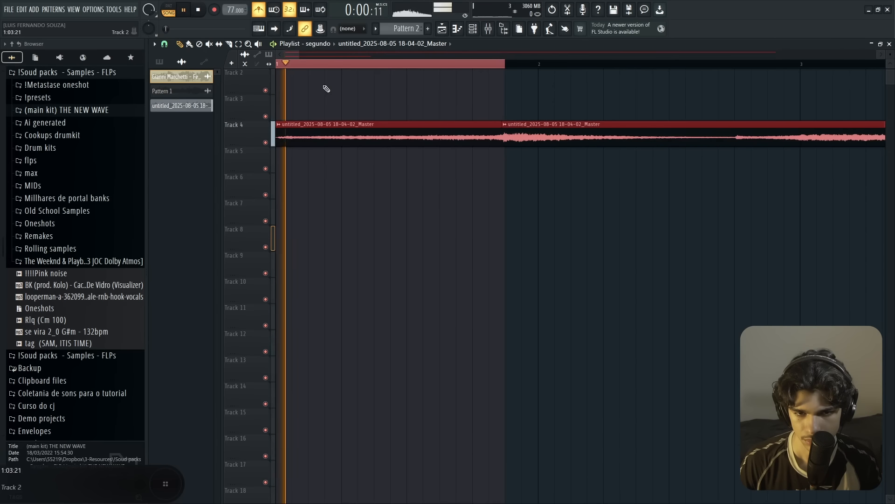
key("space")
left_click_drag(508, 66, 767, 67)
key("space")
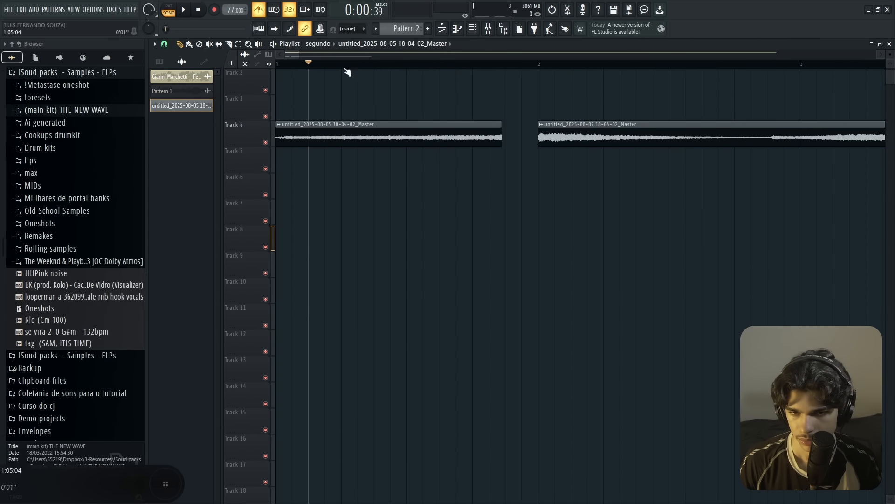
Step: Slice the Track 4 audio just before bar 6 and delete the piece running from bar 3 up to that cut
key("space")
scroll(380, 200, "down", 1)
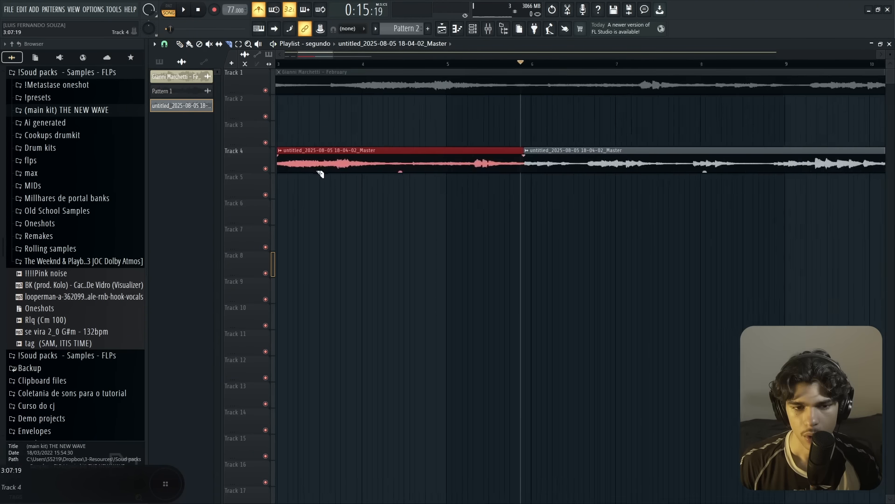
scroll(322, 175, "down", 3)
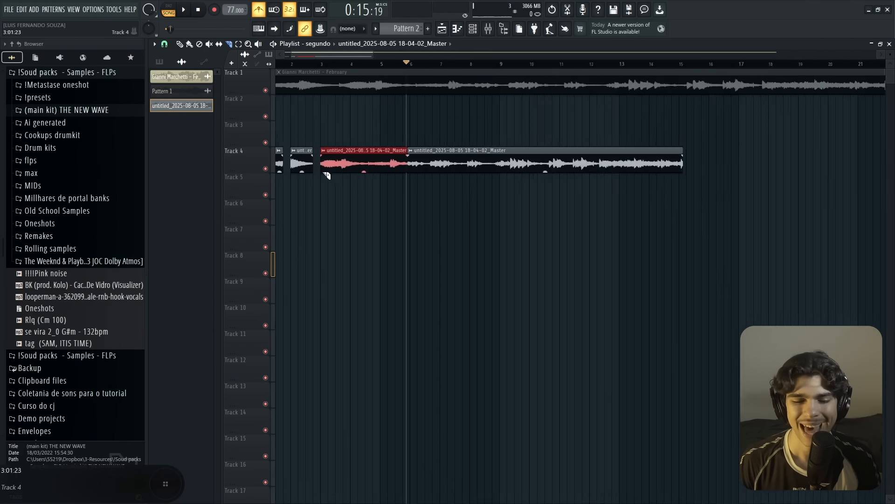
scroll(334, 173, "up", 3)
key("Delete")
scroll(531, 170, "up", 3)
scroll(466, 139, "down", 3)
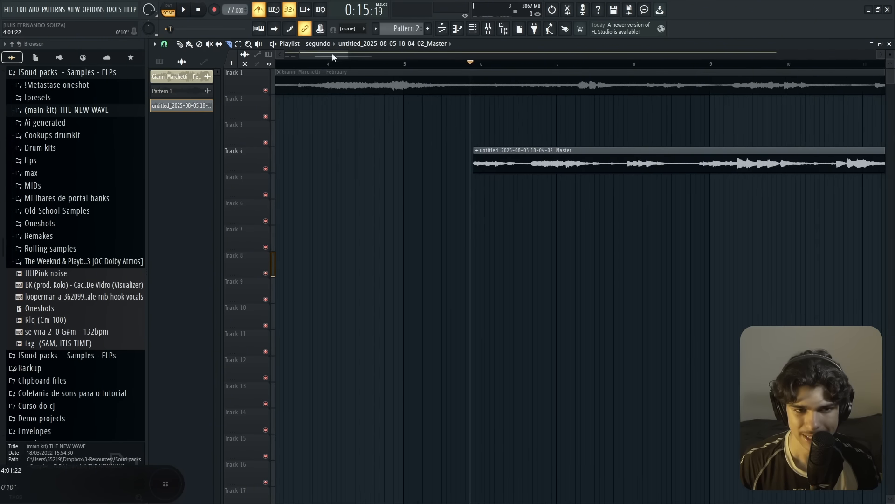
left_click_drag(332, 54, 314, 55)
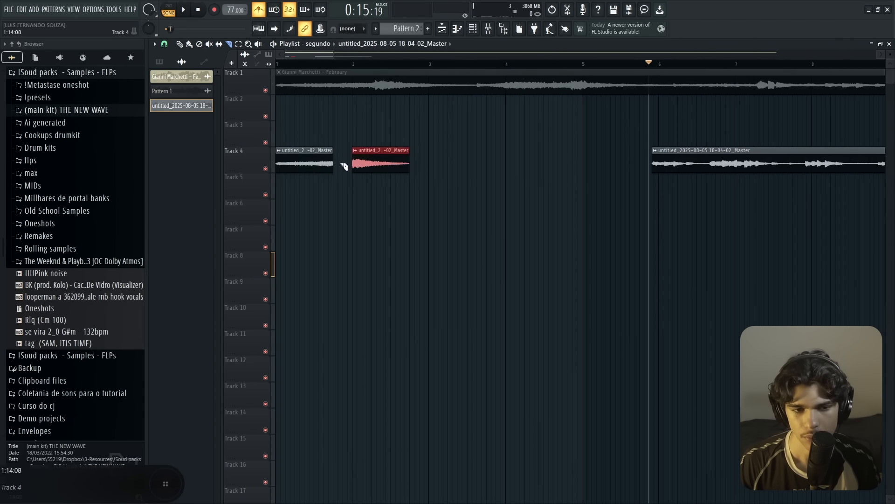
Step: Audition the remaining Track 4 clip, slice a short piece off its start near bar 6, and remove the section right after it
key("space")
scroll(735, 188, "up", 4)
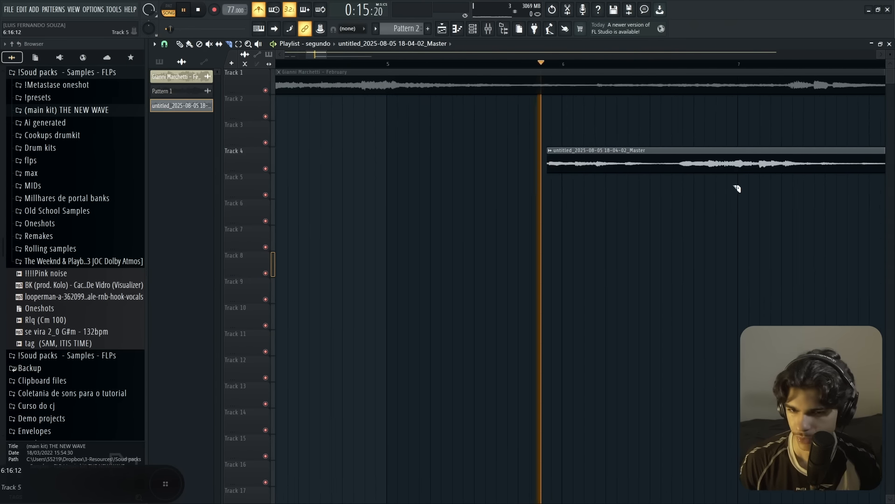
scroll(696, 186, "down", 2)
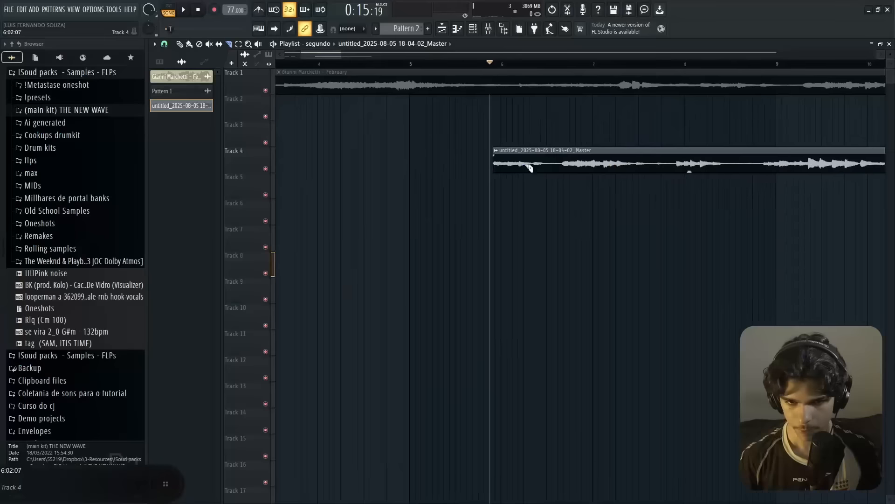
left_click_drag(611, 166, 562, 166)
key("space")
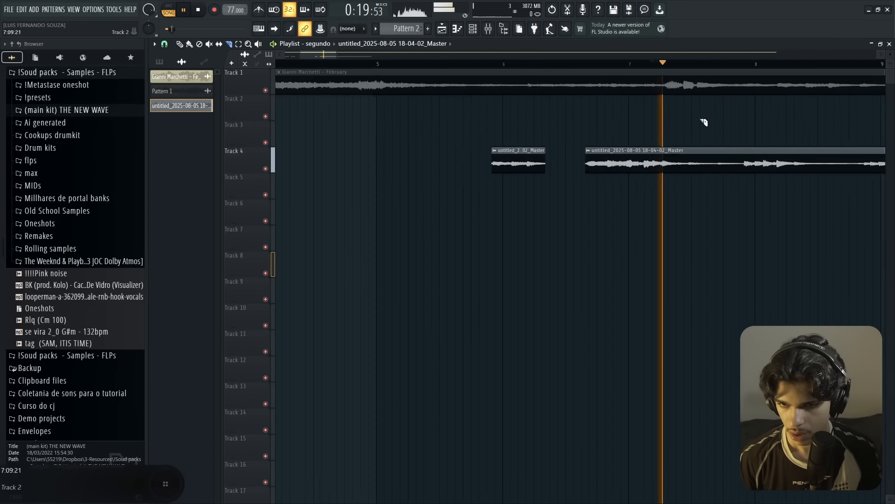
Step: Audition the long remaining Track 4 clip around bars 7 and 8 for another usable chop
scroll(737, 101, "up", 2)
left_click(703, 64)
scroll(690, 134, "down", 4)
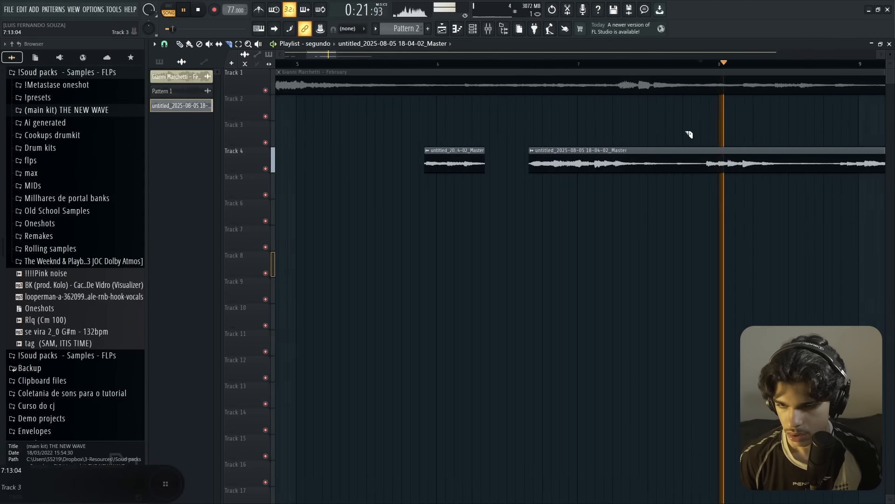
scroll(737, 173, "up", 3)
key("space")
key("space")
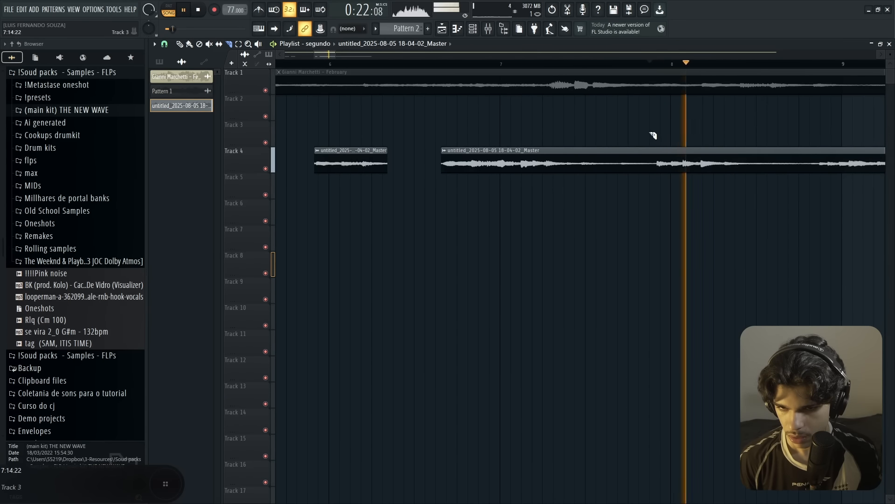
key("space")
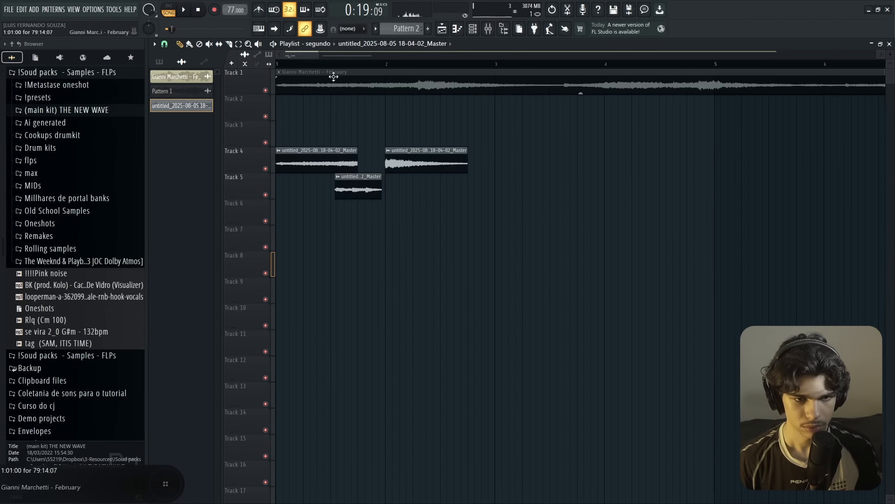
Step: Position the short piece on Track 5 to start where the first Track 4 piece ends, and play the sequence
key("space")
scroll(300, 210, "up", 1)
left_click_drag(471, 191, 528, 185)
key("space")
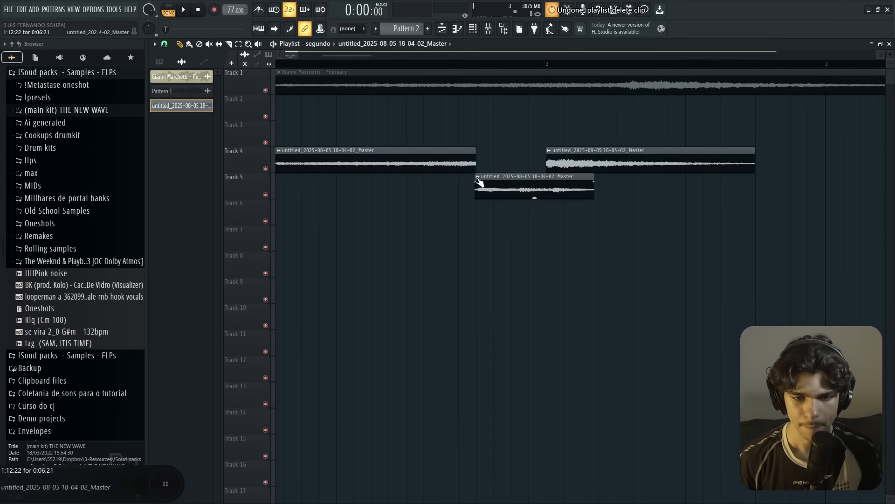
Step: Make the short Track 5 piece a unique clip and shorten it by stretching so that it ends at bar 2
right_click(476, 181)
left_click(498, 273)
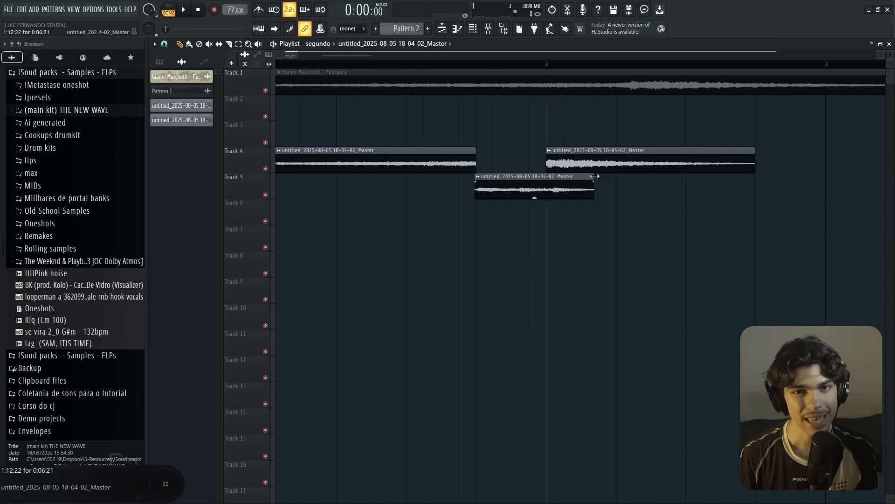
left_click_drag(592, 174, 546, 182)
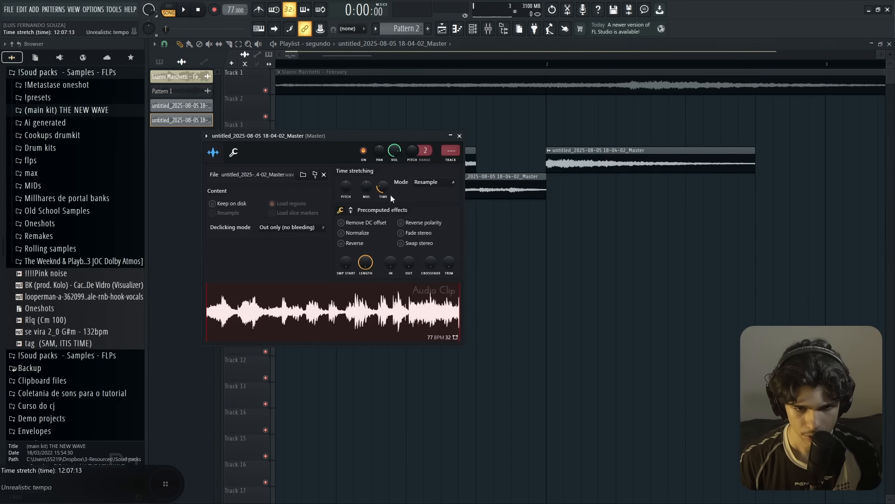
Step: Change the unique clip's time-stretching mode from Resample to Stretch and close its settings
left_click(427, 183)
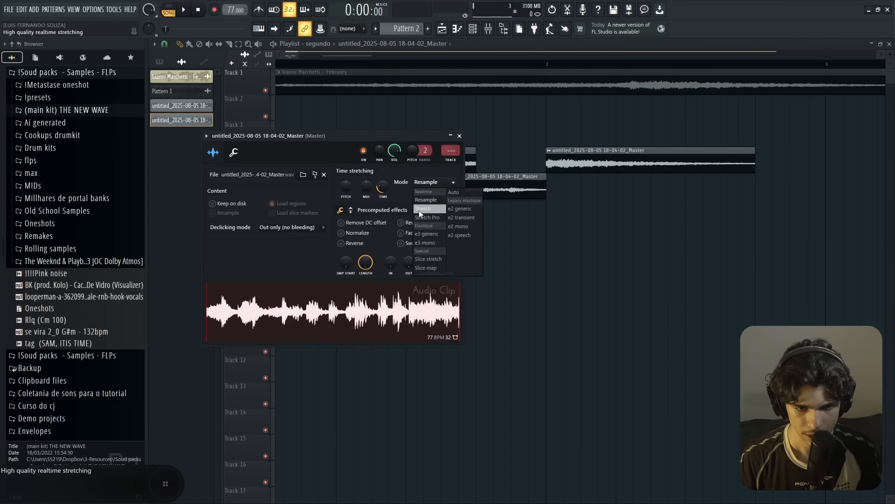
left_click(421, 210)
left_click(457, 136)
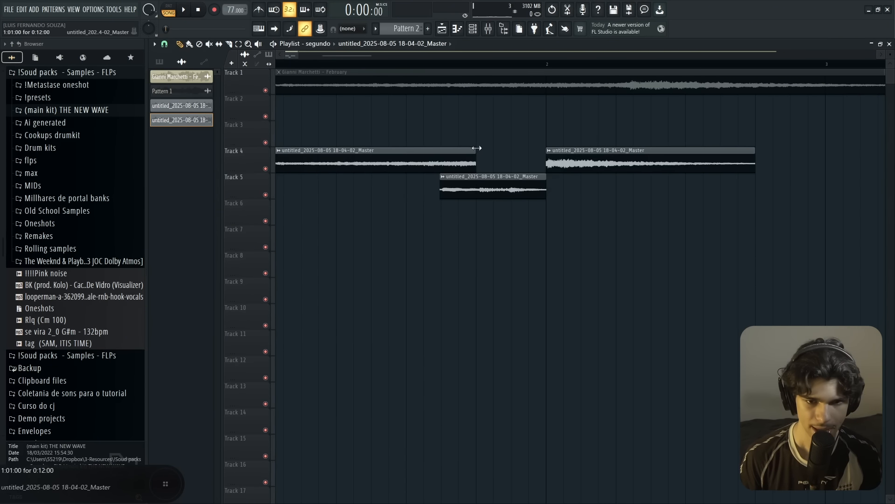
Step: Shorten the first Track 4 piece by stretching so it ends where the Track 5 piece begins, and play the sequence
left_click_drag(476, 151, 455, 152)
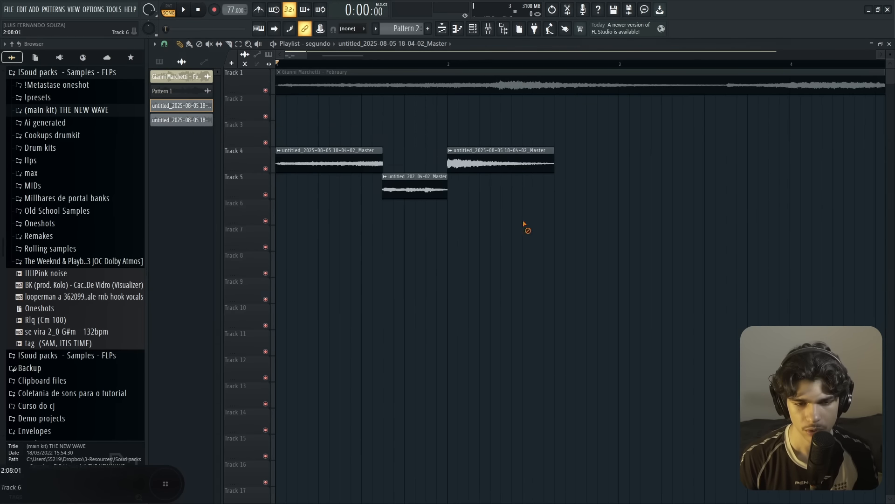
key("space")
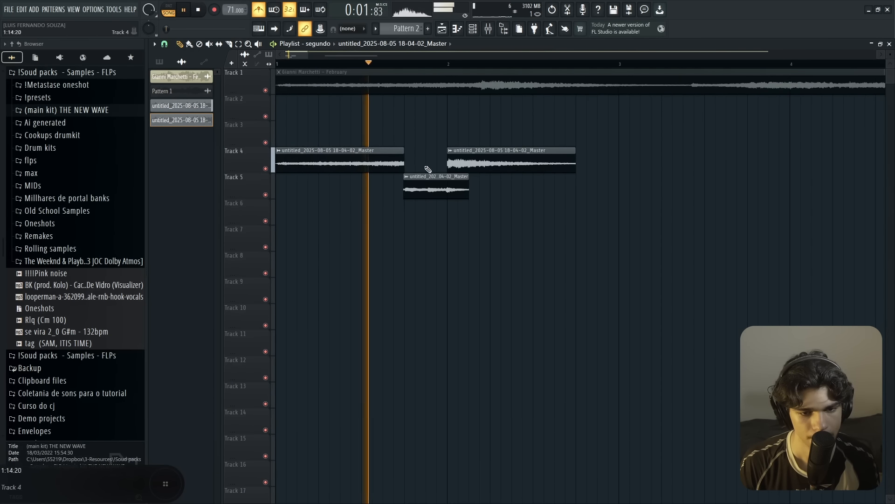
Step: Align the Track 5 piece with the end of the first Track 4 piece, shorten it to end at bar 2, and play the sequence
key("space")
left_click_drag(436, 190, 433, 191)
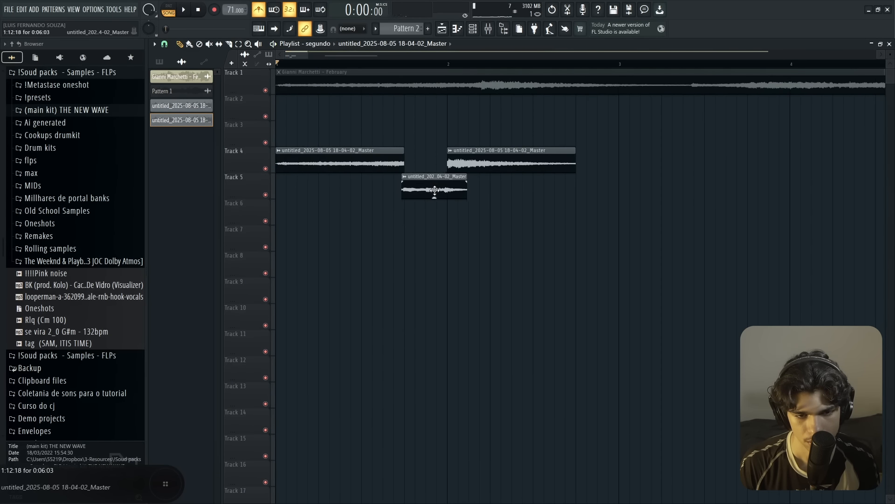
key("space")
scroll(434, 187, "up", 3)
left_click_drag(560, 180, 511, 180)
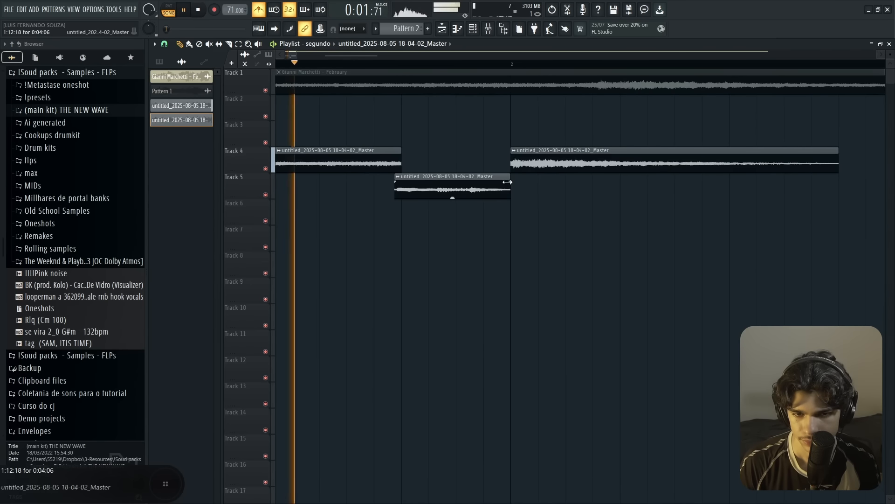
left_click_drag(426, 183, 430, 186)
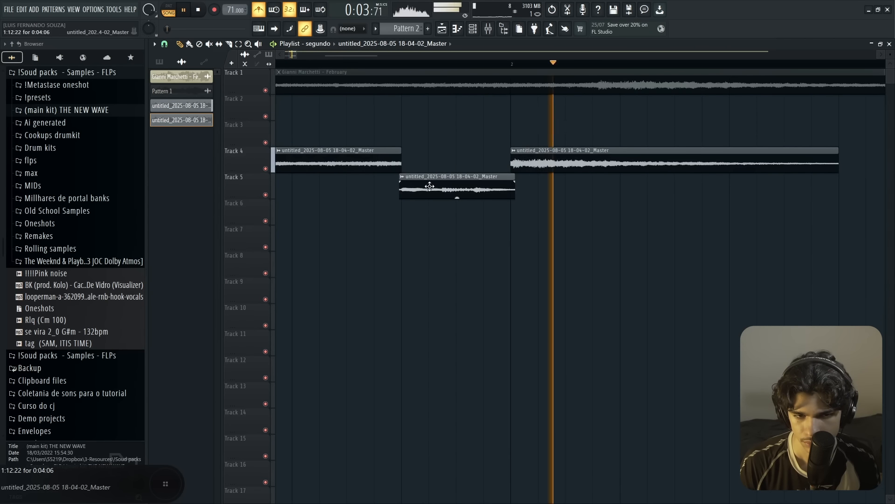
left_click_drag(516, 177, 512, 178)
key("space")
Step: Pull the end of the first Track 4 piece back to the start of the Track 5 piece and play the result
scroll(354, 214, "up", 2)
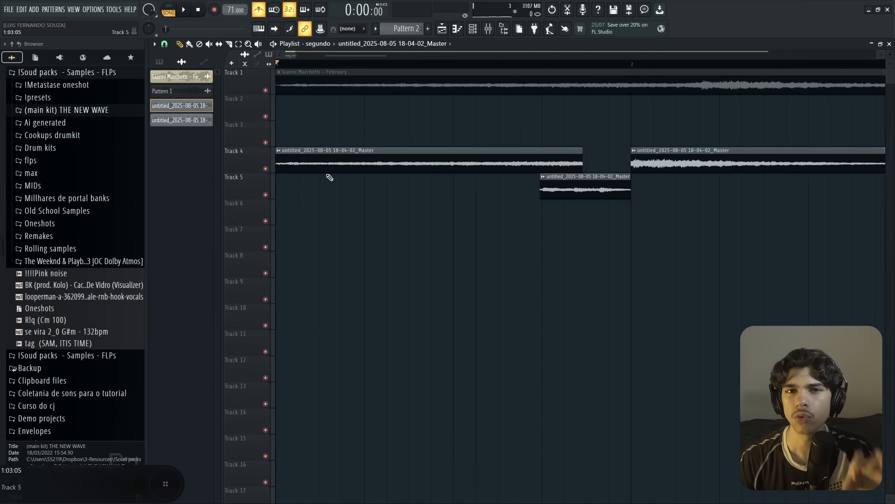
left_click_drag(576, 161, 542, 161)
key("space")
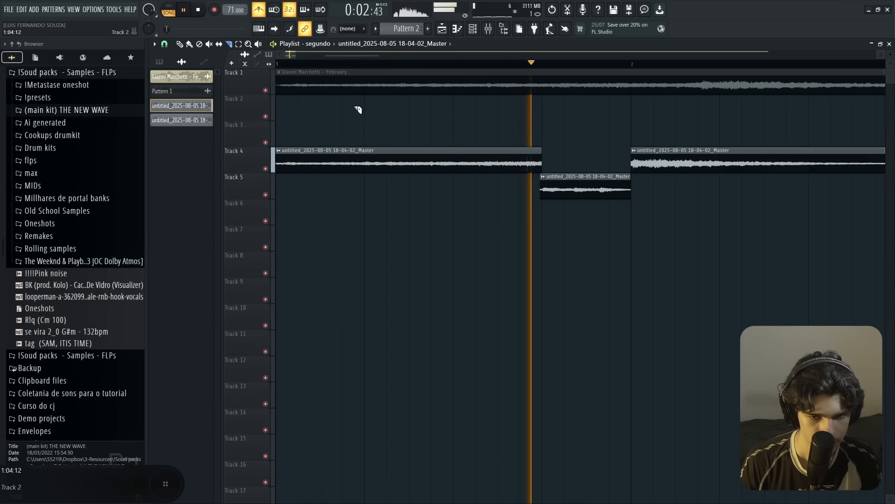
Step: Play the remaining Track 4 audio around bar 11, slice out a short phrase just before bar 12, and move it off the track
scroll(470, 148, "down", 2)
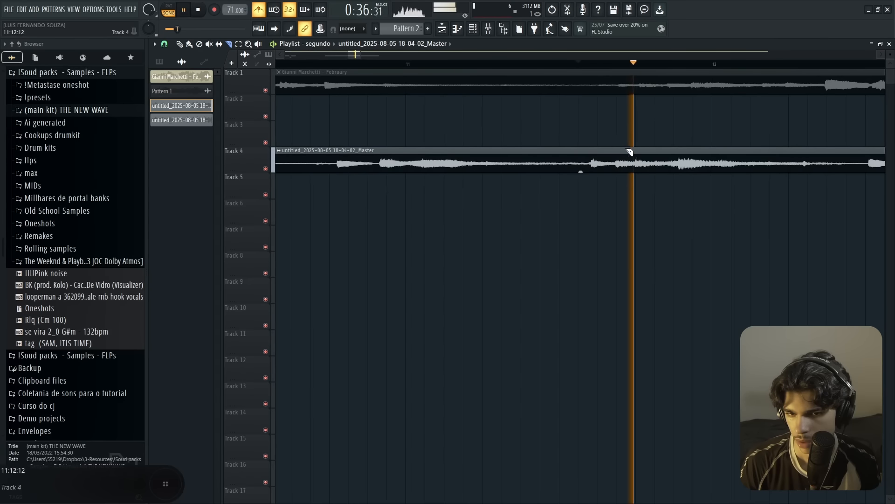
key("space")
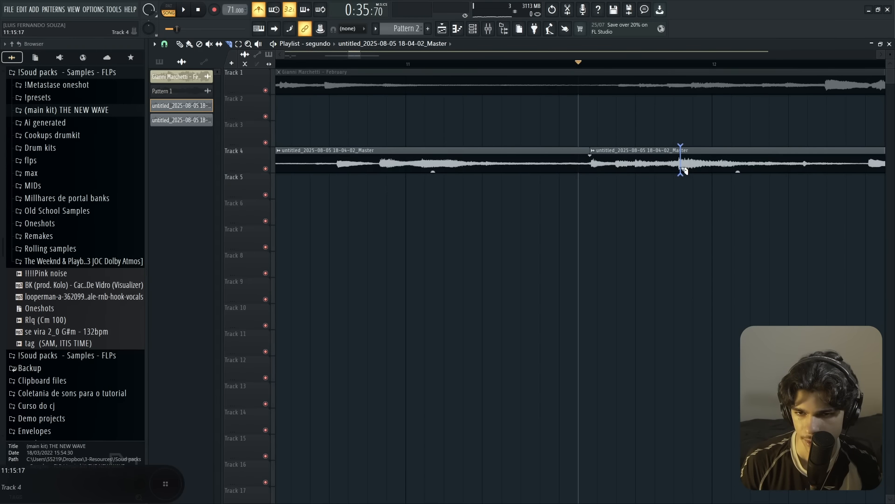
left_click(681, 168)
key("p")
left_click_drag(635, 163, 356, 234)
Step: Make the short slice after the second Track 4 piece a unique clip on Track 5, fit its end to bar 3, and play it
scroll(321, 204, "down", 2)
left_click_drag(354, 55, 298, 55)
left_click(490, 177)
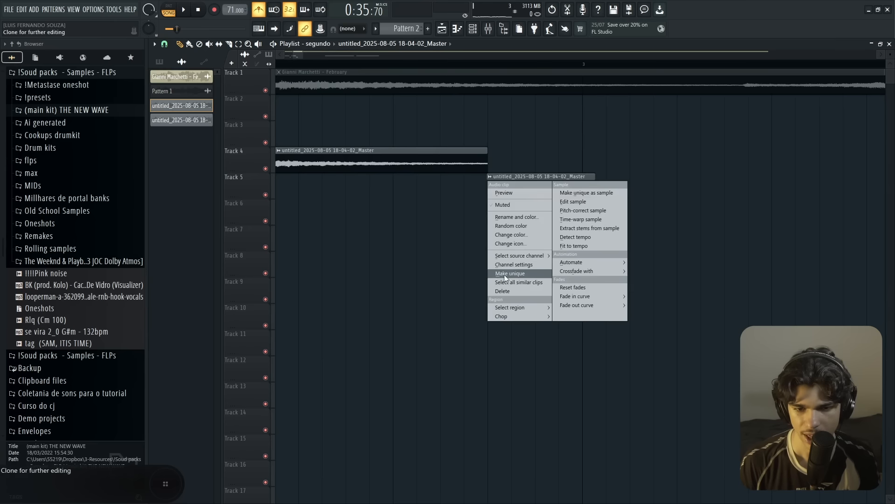
left_click(505, 273)
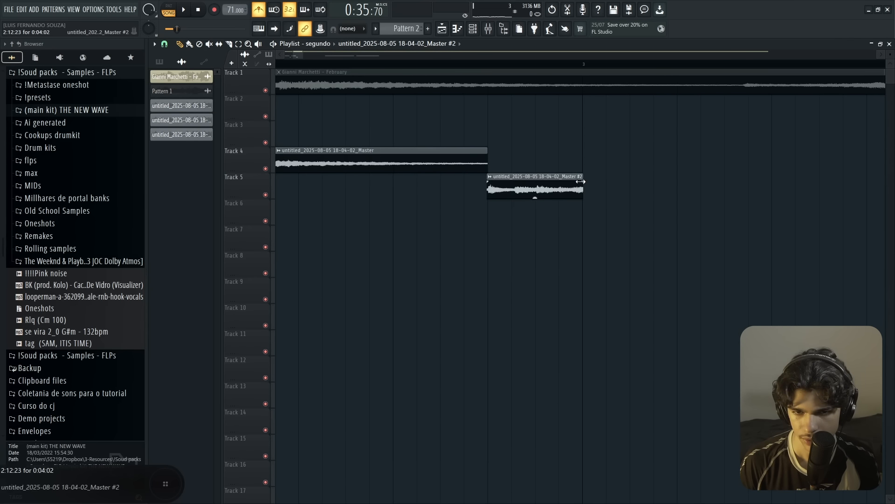
key("space")
key("space")
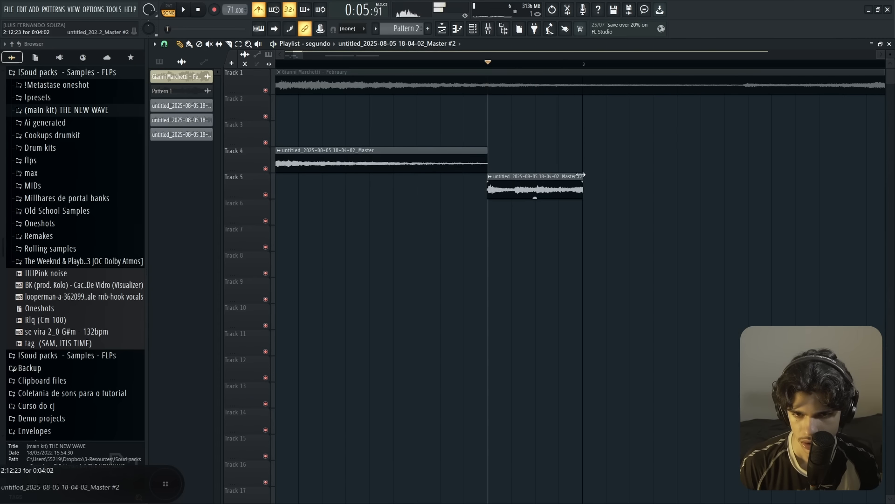
key("space")
key("space")
Step: Try lengthening the unique Track 5 clip past bar 3 while playing it, and undo the change
left_click_drag(580, 178, 609, 179)
key("space")
key("space")
key("space")
key("ctrl+z")
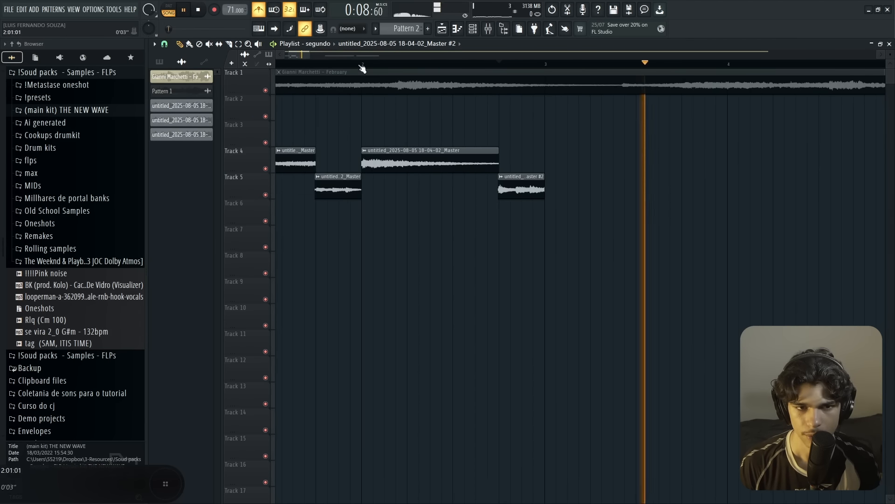
Step: Select bars 1 and 2 as the loop range, play the loop, and deselect the clips
key("space")
scroll(426, 132, "left", 3)
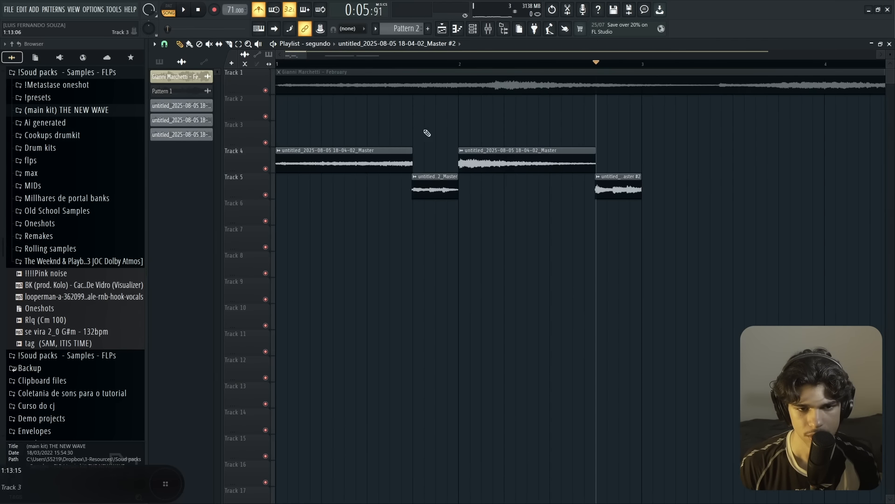
left_click_drag(646, 66, 145, 90)
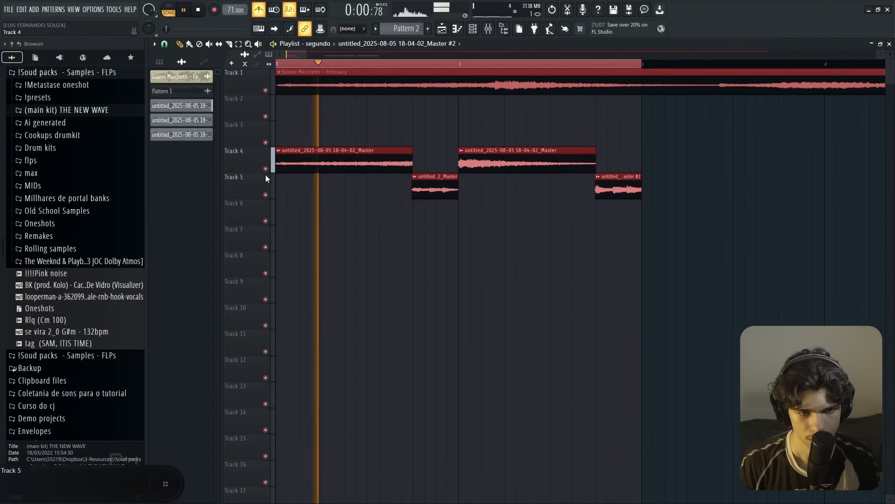
left_click(321, 192, "ctrl")
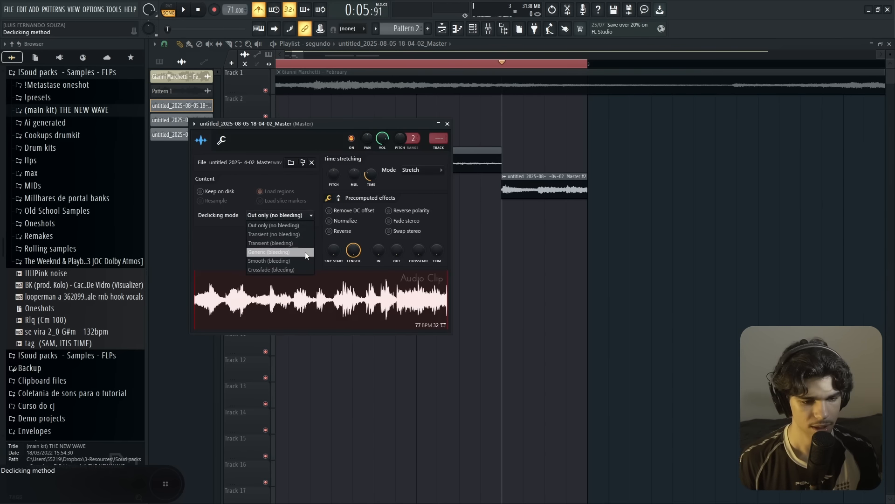
Step: Set the declicking mode to Generic (bleeding) for the Track 4 clip and Transient (bleeding) for the Master #2 clip, and close the settings
left_click(303, 251)
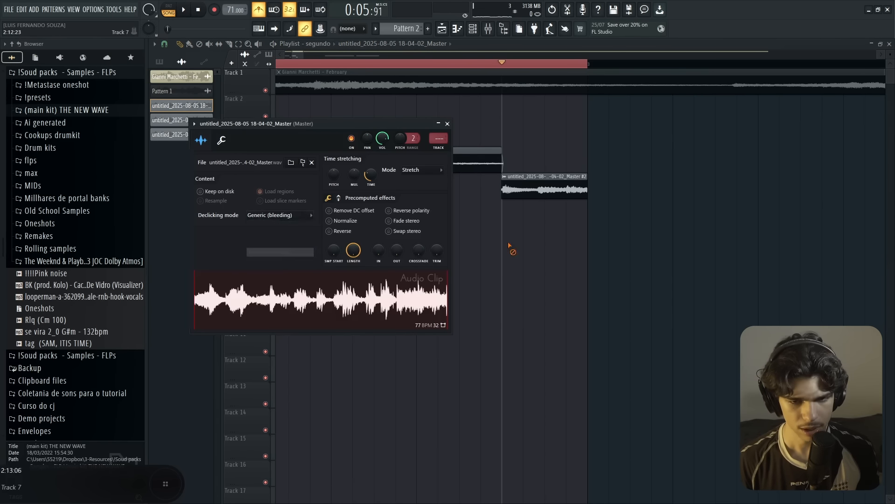
double_click(537, 192)
left_click(303, 239)
left_click(303, 272)
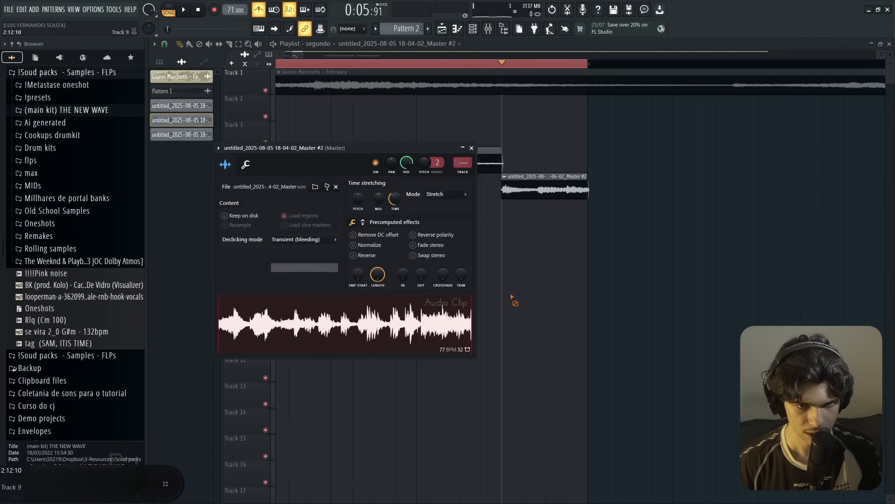
key("Escape")
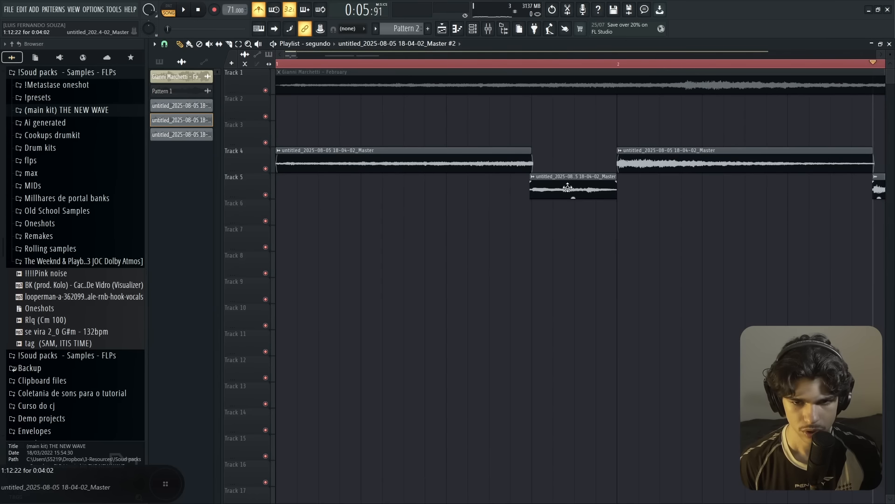
Step: Change the declicking mode of the first Track 5 clip from Out only to a bleeding option and play the two-bar sequence
double_click(568, 187)
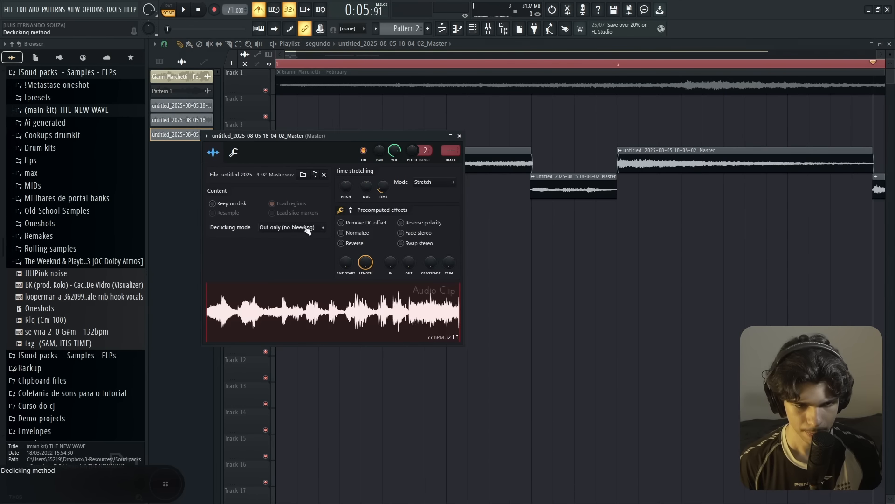
left_click(292, 264)
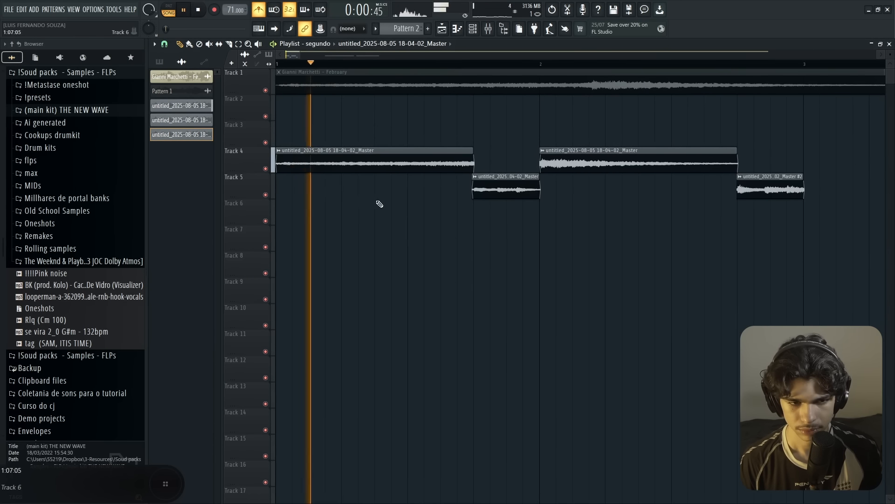
scroll(326, 201, "down", 2)
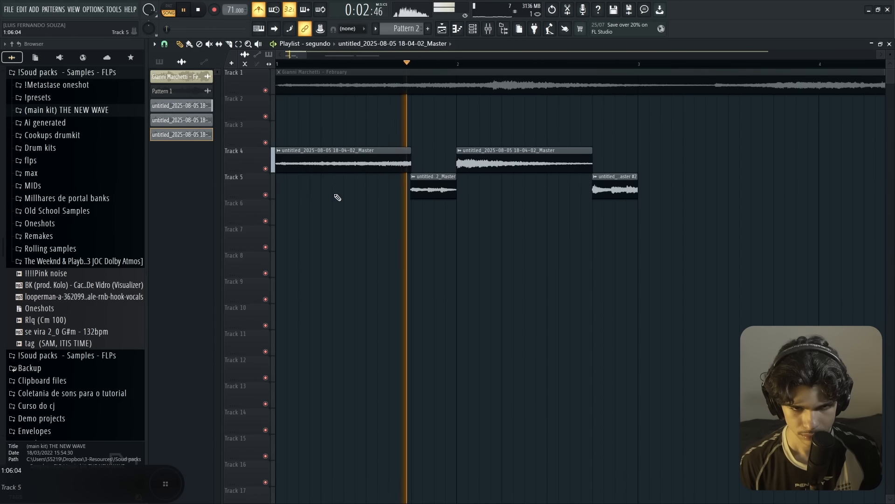
scroll(336, 195, "up", 3)
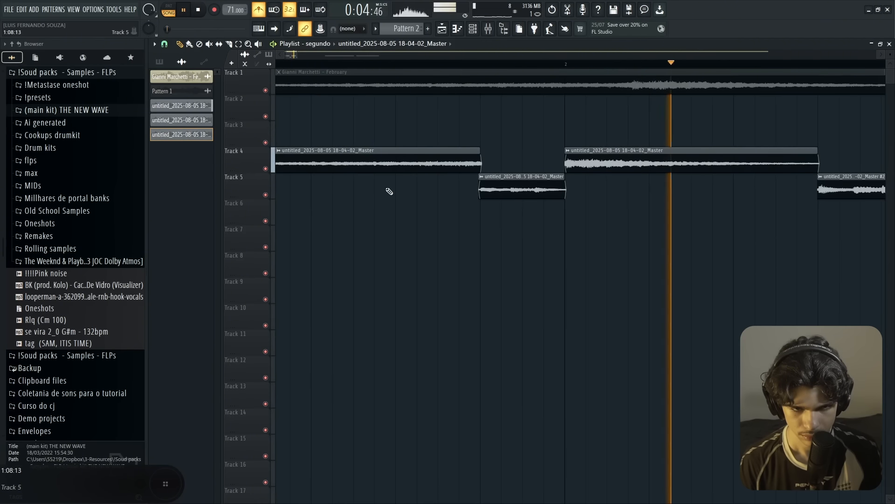
scroll(440, 160, "down", 3)
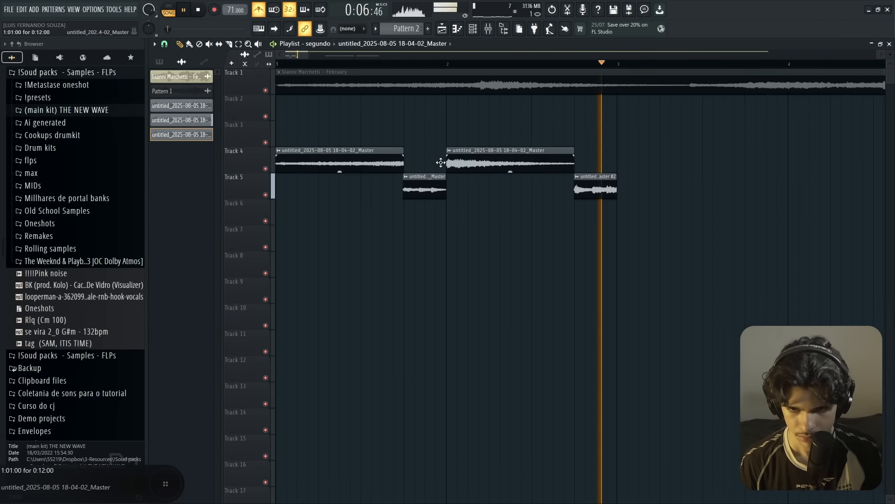
key("space")
Step: Play the remaining Track 4 audio from bar 12 and move a longer passage of it to Track 6, starting at bar 3
scroll(610, 208, "down", 7)
scroll(783, 137, "up", 4)
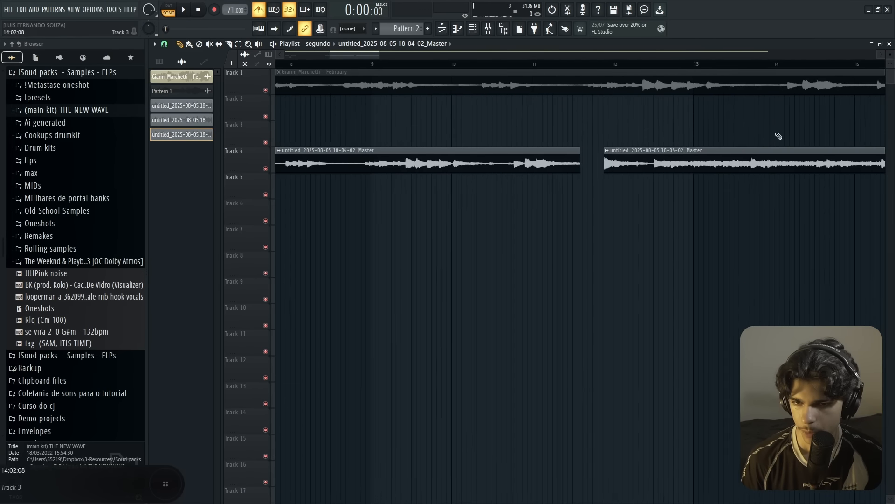
left_click(612, 65)
key("space")
scroll(632, 148, "up", 4)
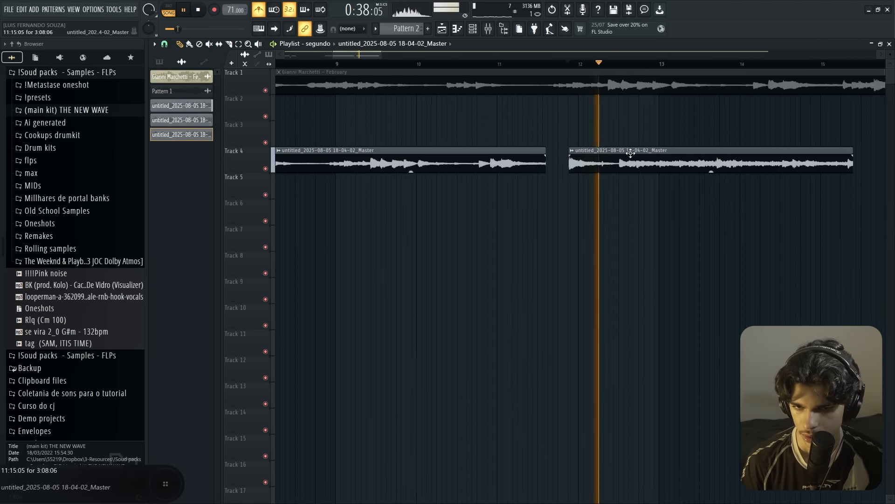
scroll(614, 148, "up", 2)
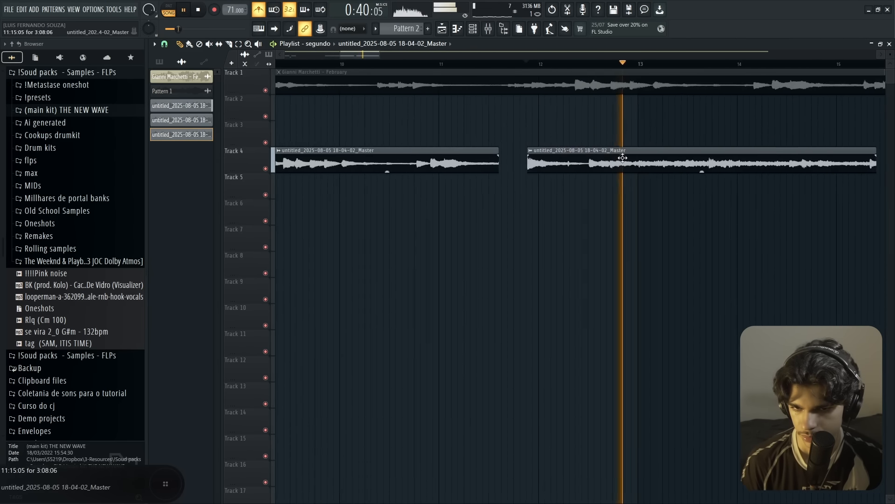
scroll(585, 117, "up", 3)
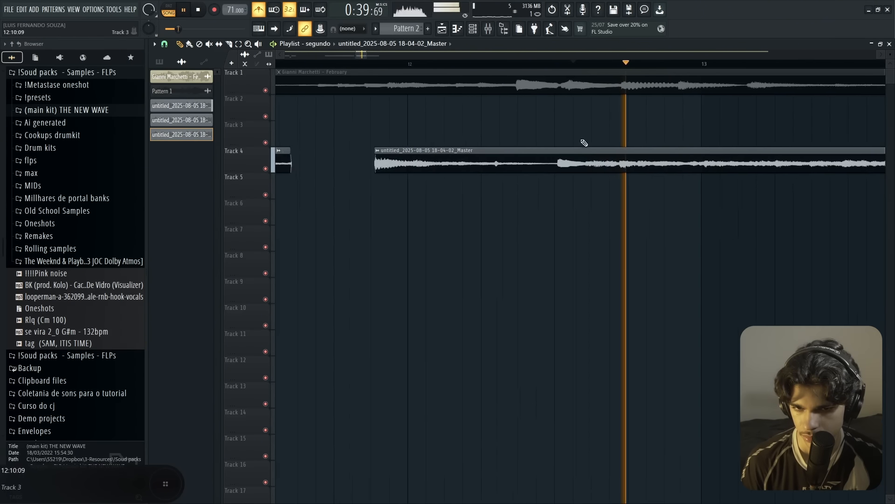
left_click_drag(592, 169, 523, 174)
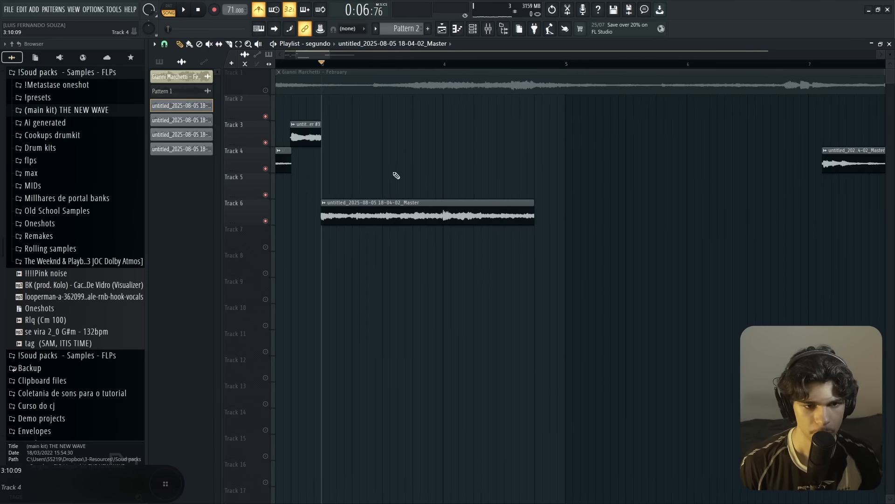
Step: Duplicate the short Track 3 clip to the end of the Track 6 piece so the copy ends at bar 5, and play
scroll(397, 176, "down", 1)
left_click(313, 139, "ctrl")
left_click_drag(314, 141, 544, 141)
key("space")
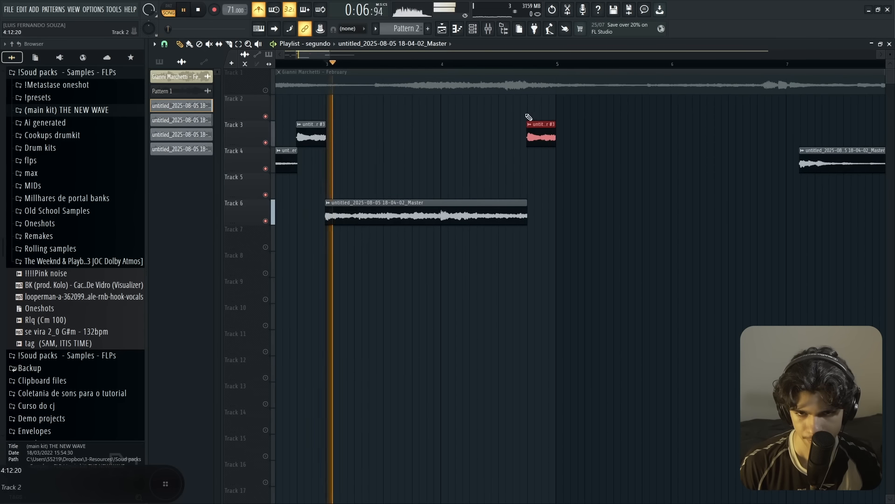
Step: Extend the loop selection from bar 1 to bar 5 and deselect the clips
scroll(532, 116, "down", 3)
left_click_drag(546, 65, 10, 135)
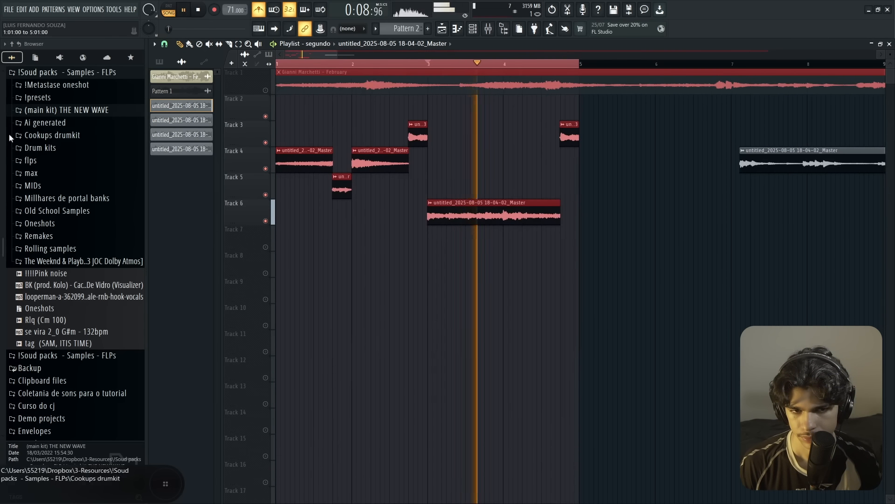
left_click(349, 249, "ctrl")
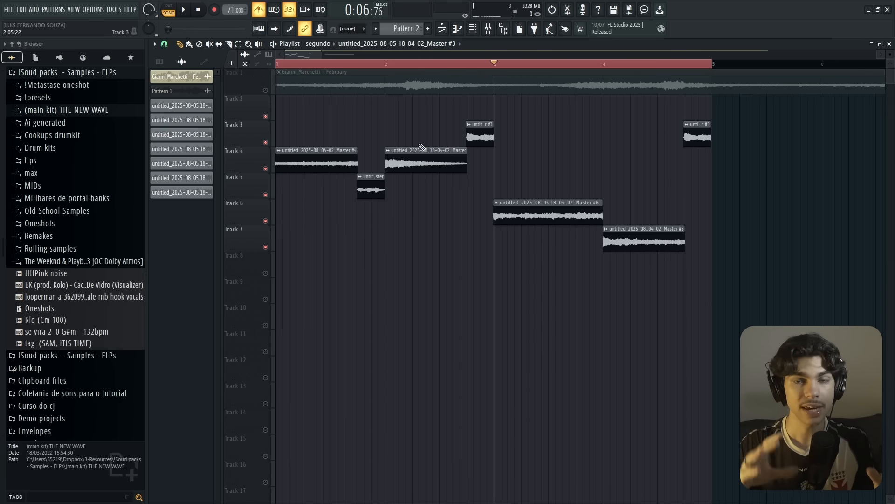
Step: Play the four-bar loop and check the declicking mode in the settings of the first Track 4 clip
key("space")
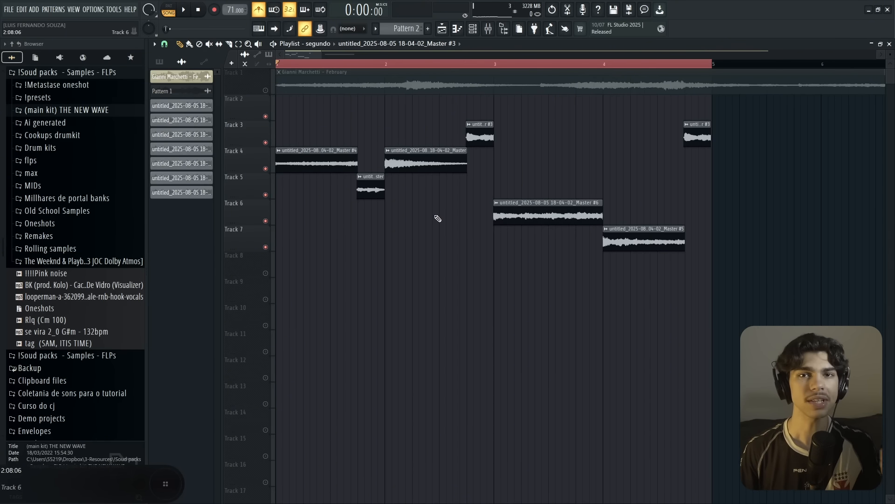
key("space")
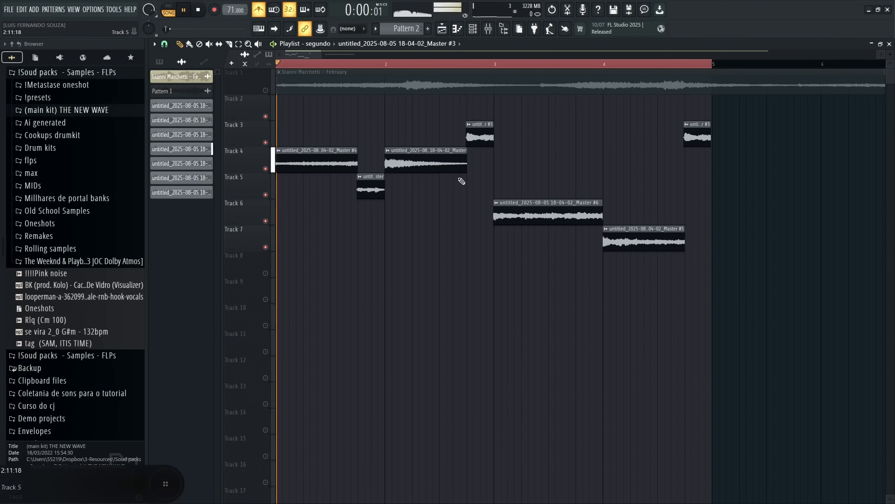
double_click(293, 162)
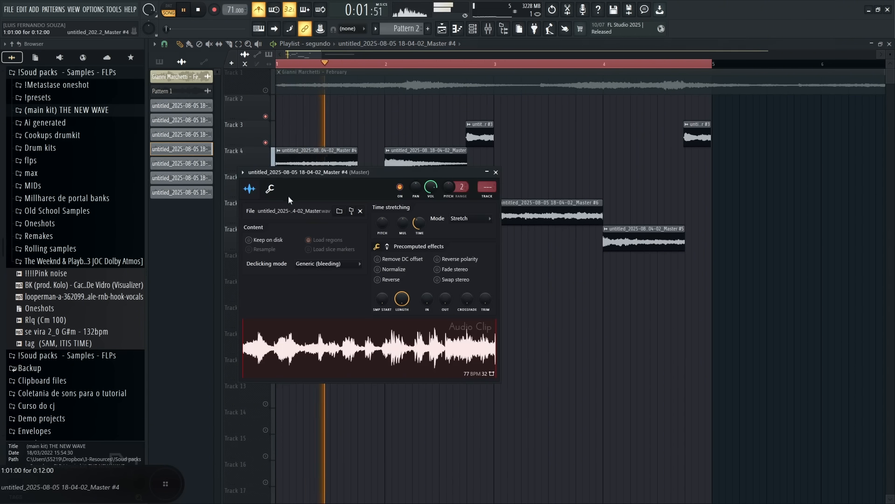
left_click(326, 263)
left_click(498, 173)
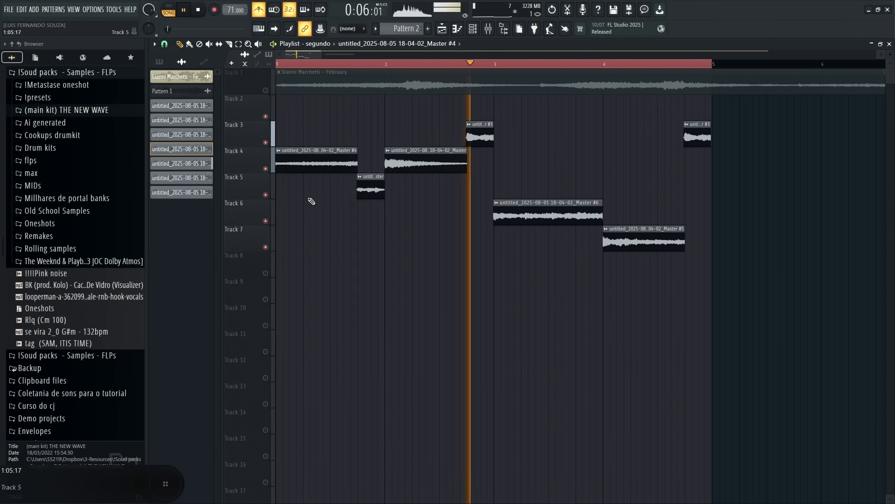
scroll(340, 190, "up", 6)
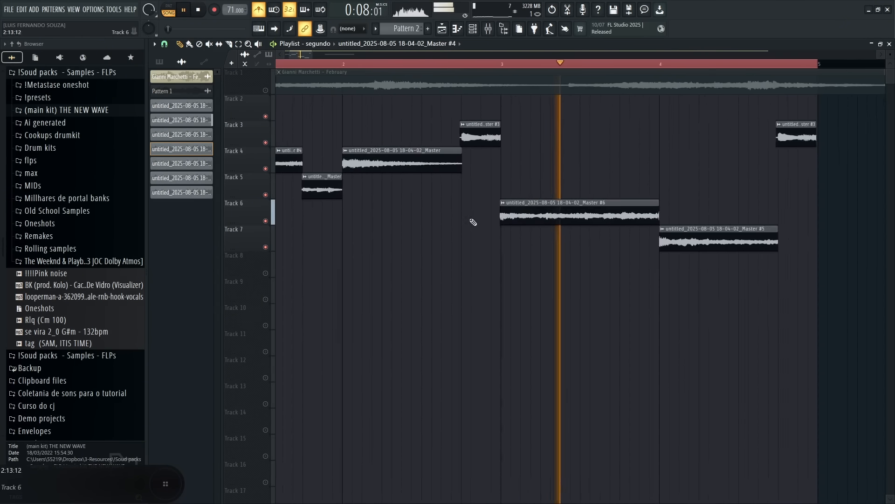
Step: Examine the crossfade at bar 3 between the Track 3 and Track 6 clips
scroll(562, 211, "down", 1)
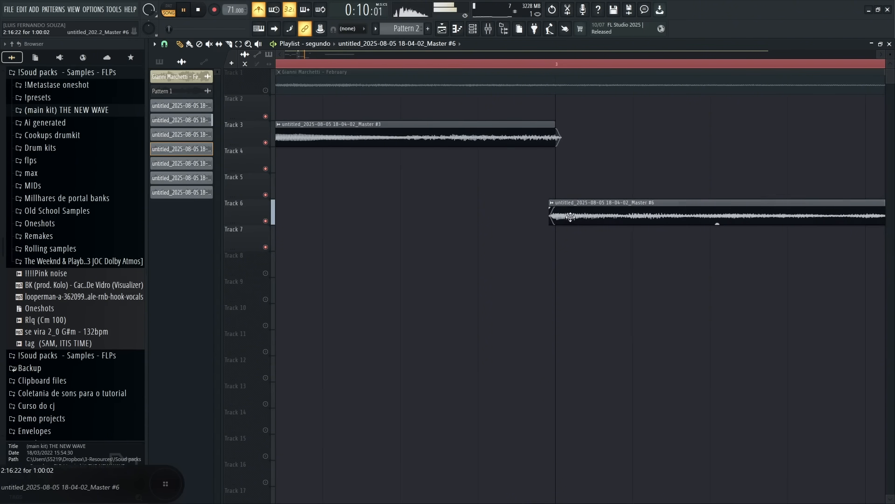
left_click_drag(569, 216, 573, 217)
scroll(575, 216, "down", 1)
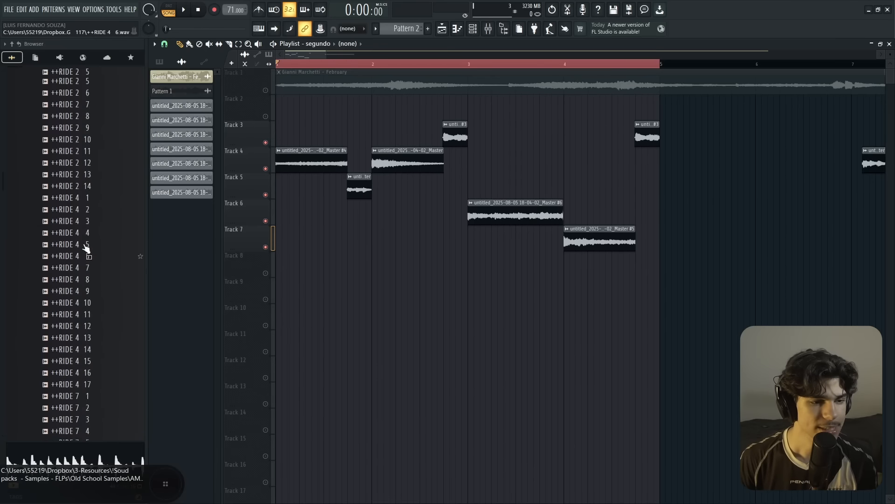
Step: Browse the 117 drum breaks and audition several RIDING loops, including RIDING 8 117 and RIDING 5 117
scroll(85, 248, "up", 10)
scroll(87, 240, "down", 5)
scroll(86, 243, "down", 12)
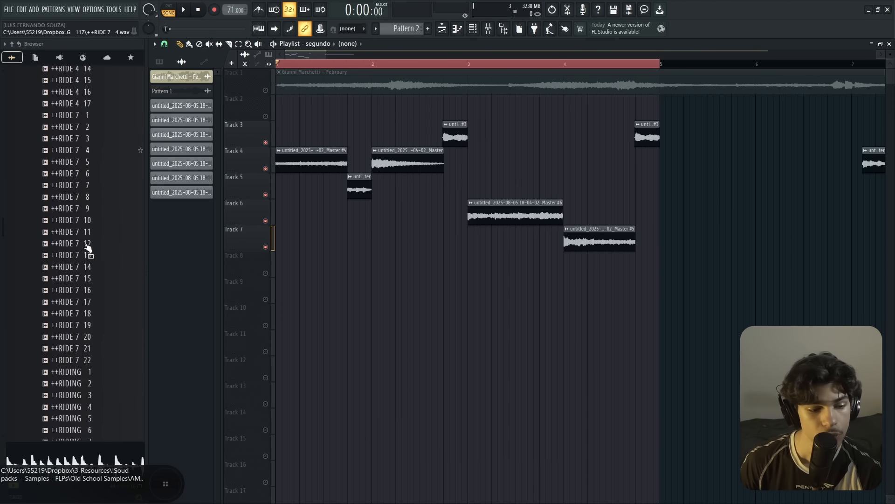
scroll(85, 244, "up", 3)
scroll(91, 236, "down", 13)
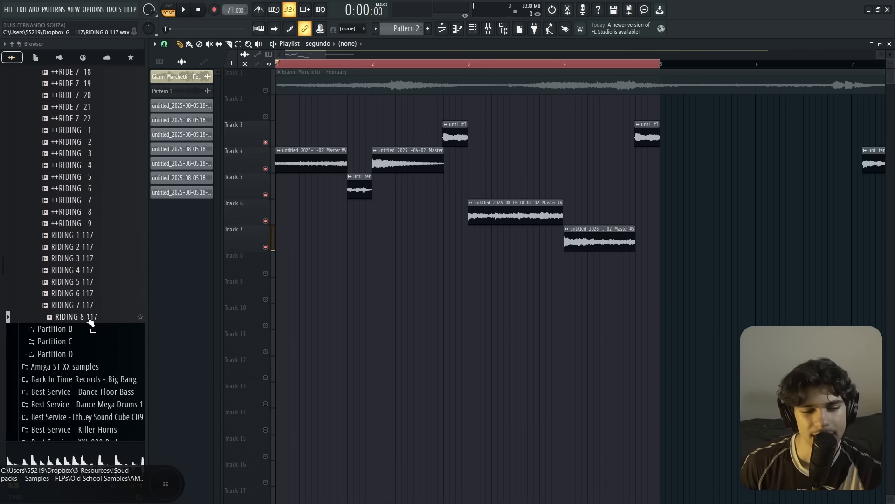
left_click(90, 319)
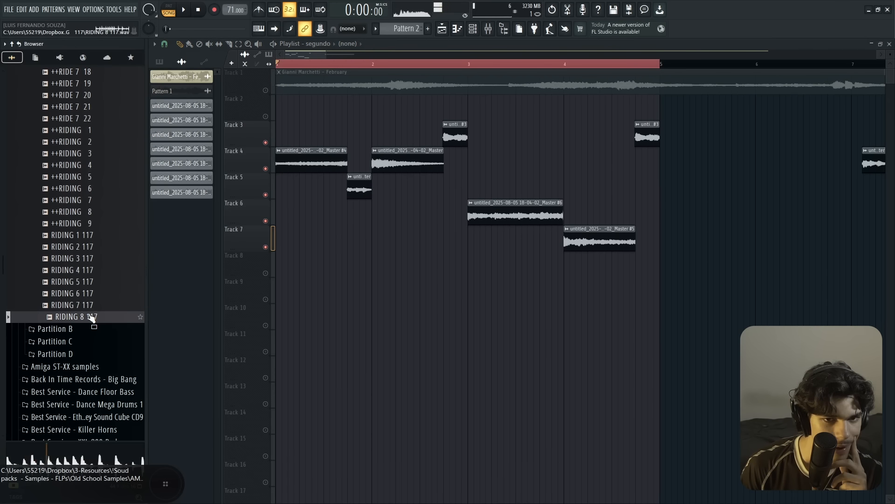
left_click(91, 299)
left_click(90, 281)
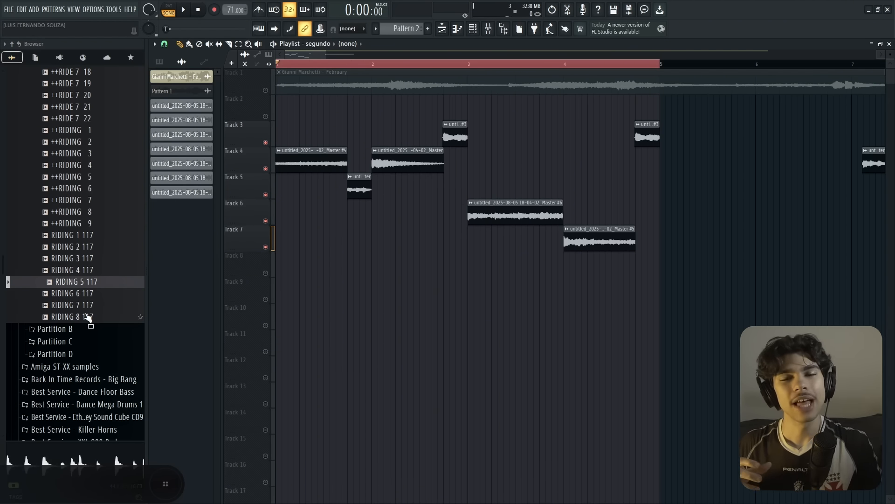
Step: Place the RIDING 8 117 drum loop at bar 1 on Track 8 and stretch its end to slightly before bar 2
scroll(88, 317, "up", 9)
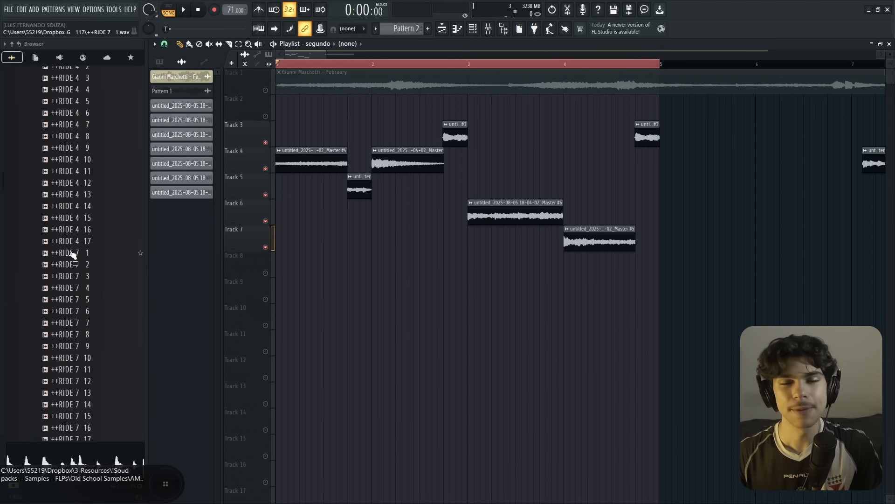
scroll(73, 255, "down", 1)
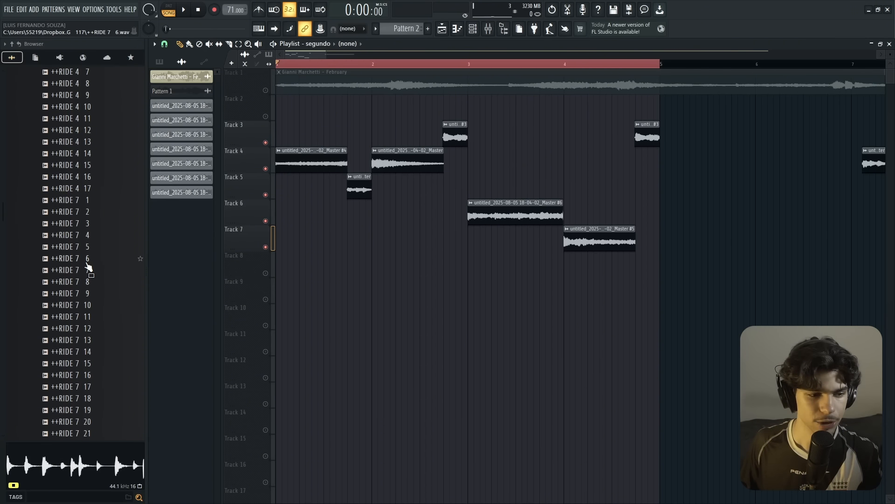
scroll(86, 280, "down", 7)
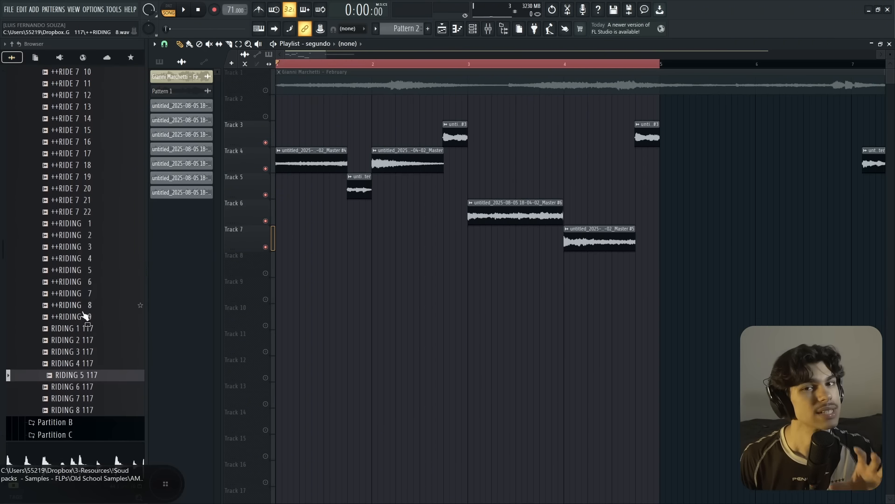
scroll(93, 349, "down", 3)
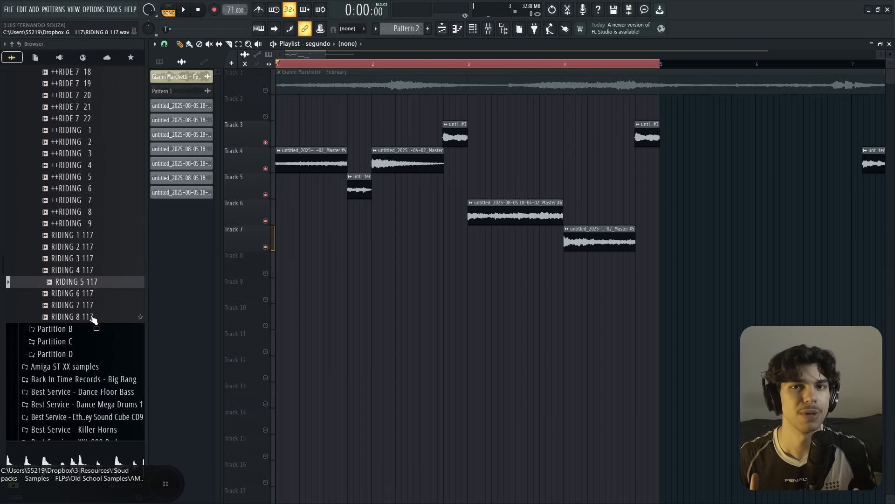
left_click_drag(92, 312, 253, 258)
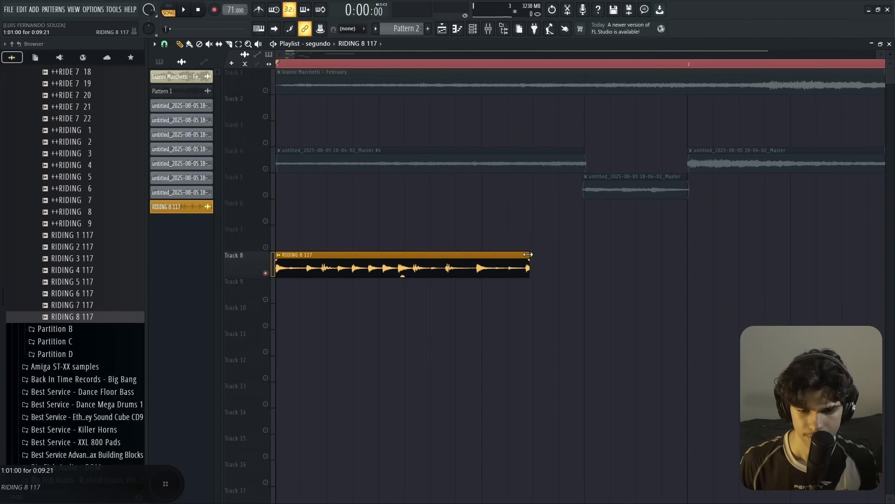
left_click_drag(527, 255, 632, 255)
key("space")
key("space")
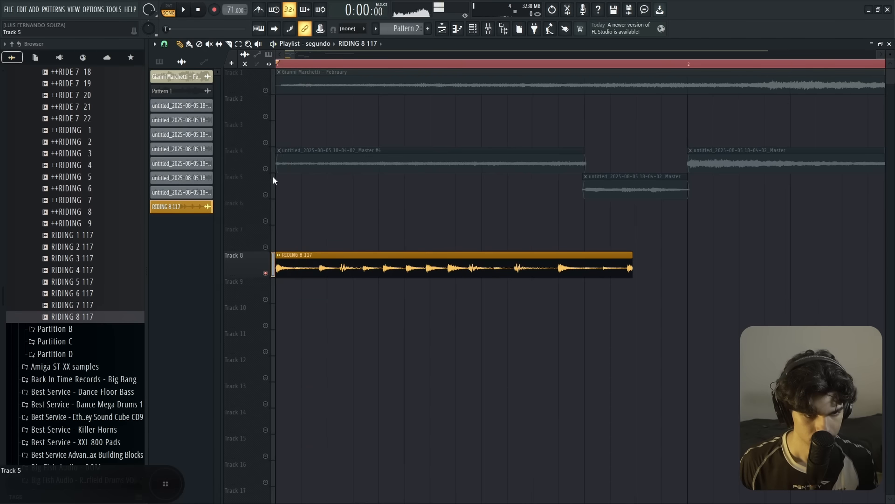
Step: Unmute Tracks 4, 5 and 6 and play the chopped sample together with the drum loop
left_click(265, 169)
key("space")
left_click(265, 195)
left_click(266, 220)
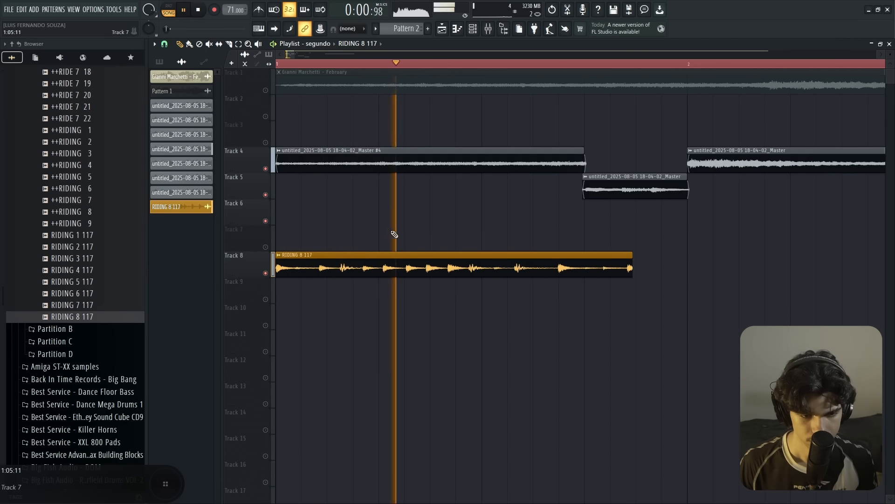
key("space")
Step: Move the first part of the split drum loop to Track 10, and the remainder to bar 1 on Track 8, stretched slightly longer
left_click_drag(415, 255, 672, 305)
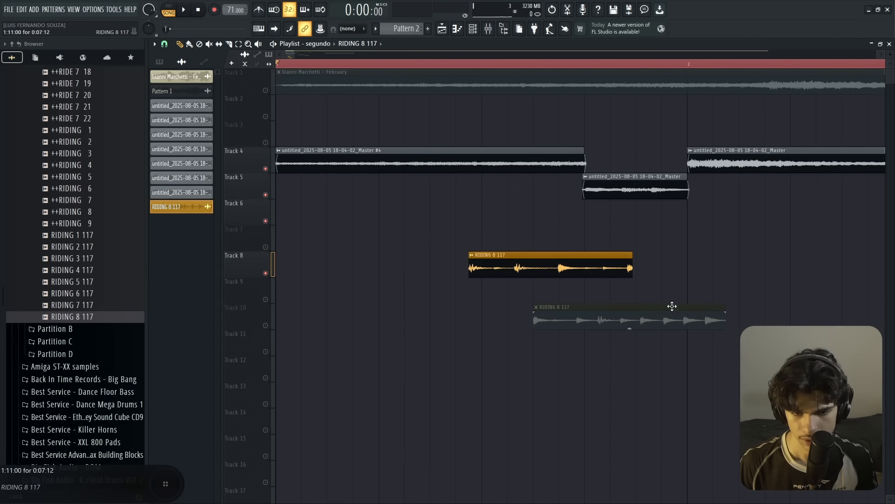
left_click_drag(531, 254, 338, 253)
left_click_drag(439, 261, 466, 256)
key("space")
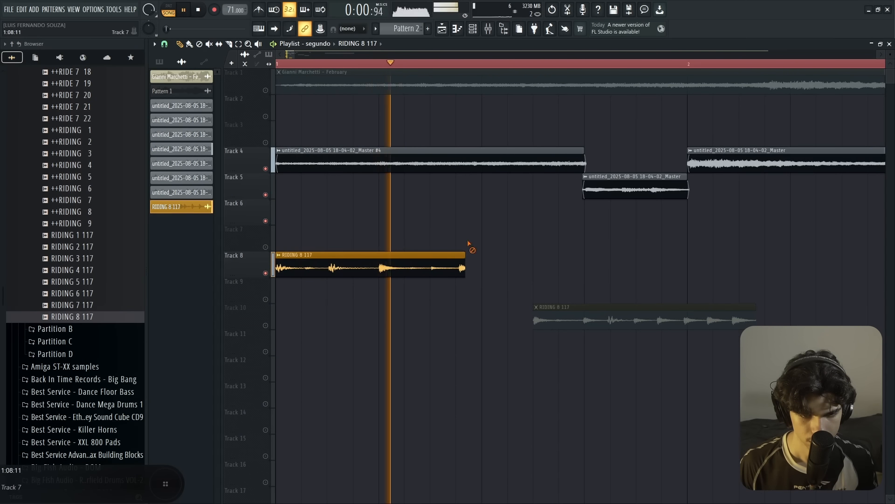
key("space")
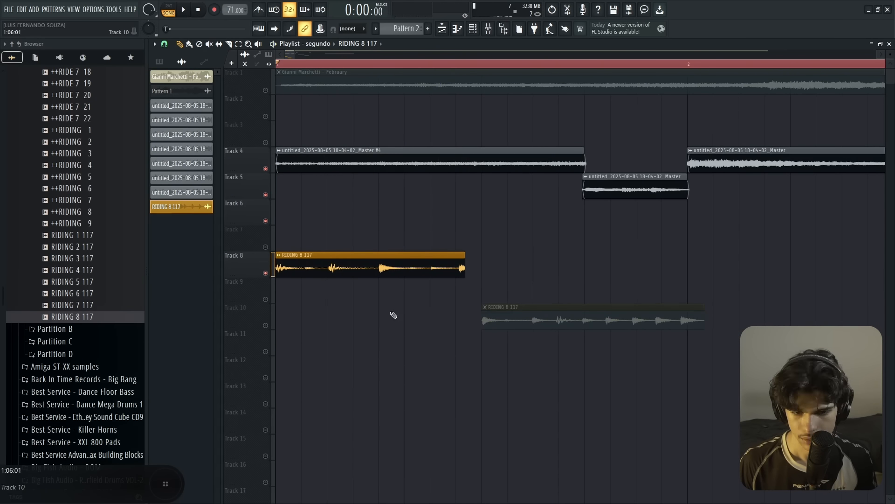
Step: Unmute Track 10, cut the opening hit from its drum clip, and position the clip at about 1:09:23 while playing the loop
key("space")
left_click(266, 325)
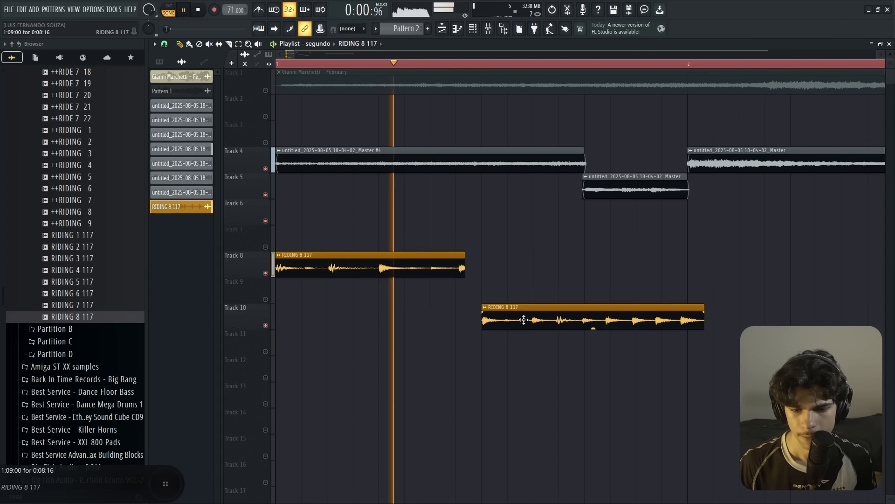
key("space")
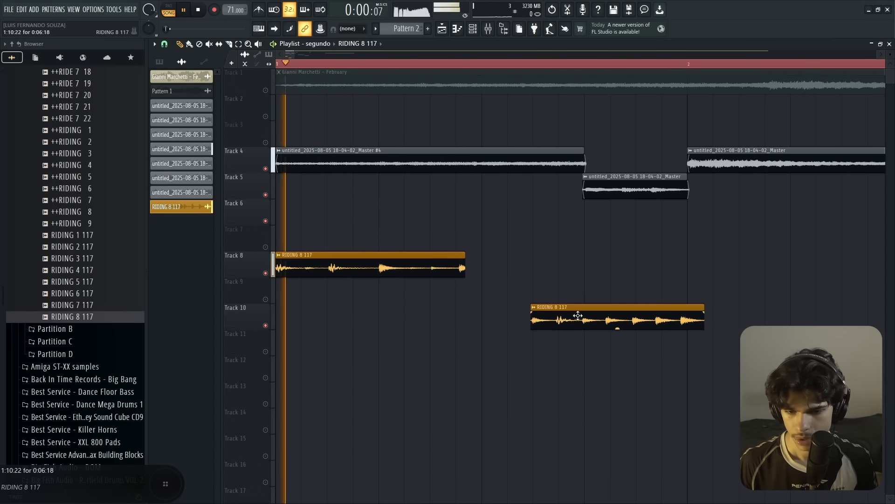
mouse_move(578, 316)
left_mouse_down()
mouse_move(527, 315)
mouse_move(592, 314)
mouse_move(577, 317)
left_mouse_up()
key("space")
key("space")
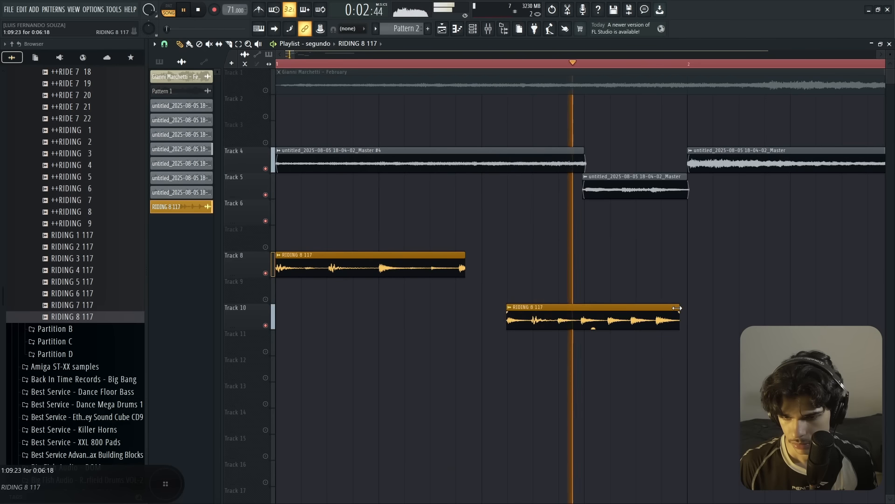
Step: Make the Track 10 drum clip unique and stretch its end to bar 2, and play the result
key("space")
left_click_drag(679, 308, 684, 308)
left_click(509, 307)
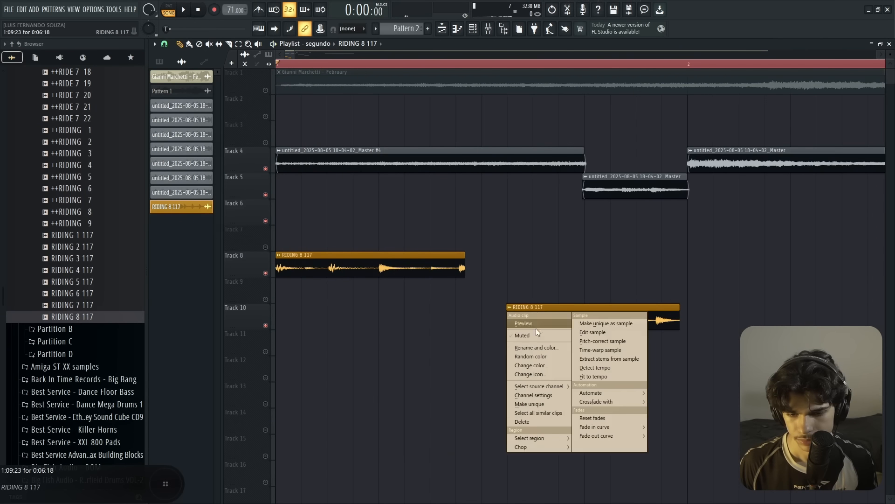
left_click(522, 402)
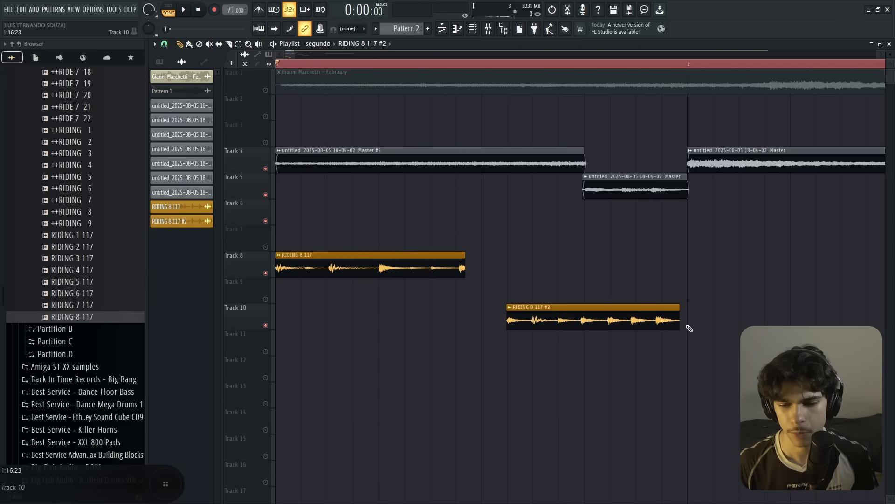
left_click_drag(679, 317, 688, 317)
key("space")
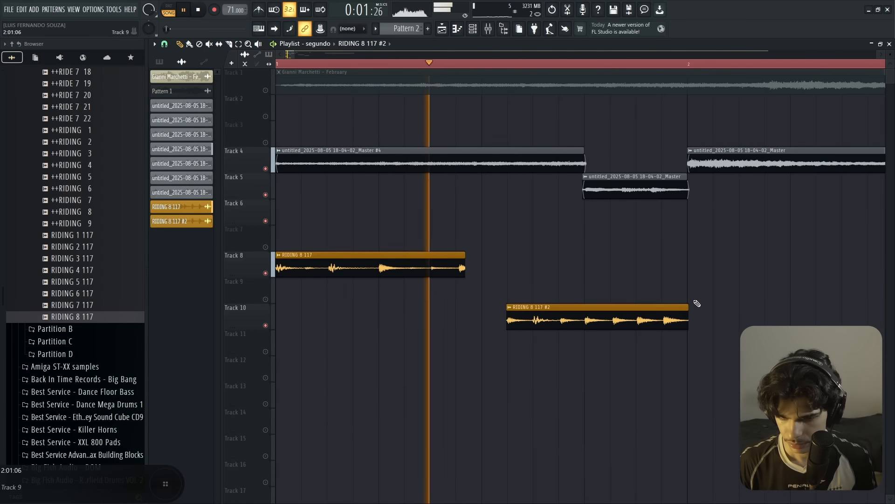
scroll(696, 304, "down", 2)
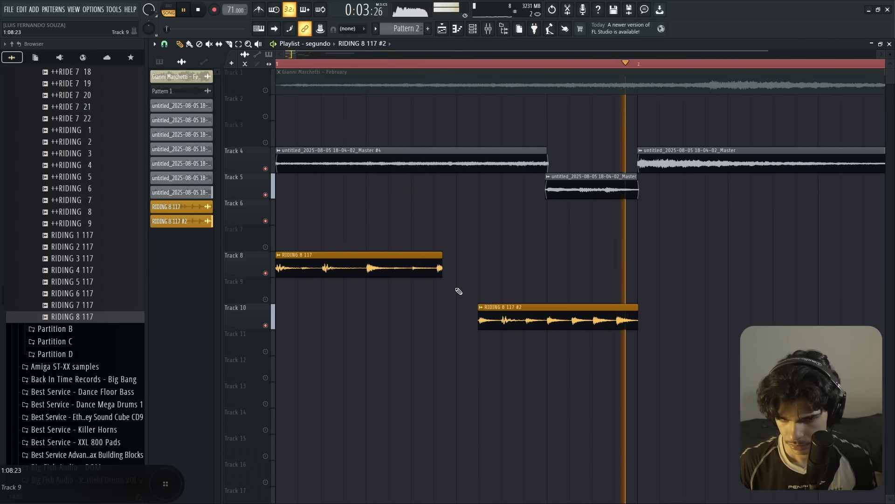
key("space")
Step: Try the Stretch and Slice map modes on the Track 8 drum clip, and set its time-stretching mode to Slice stretch
double_click(366, 262)
left_click(422, 170)
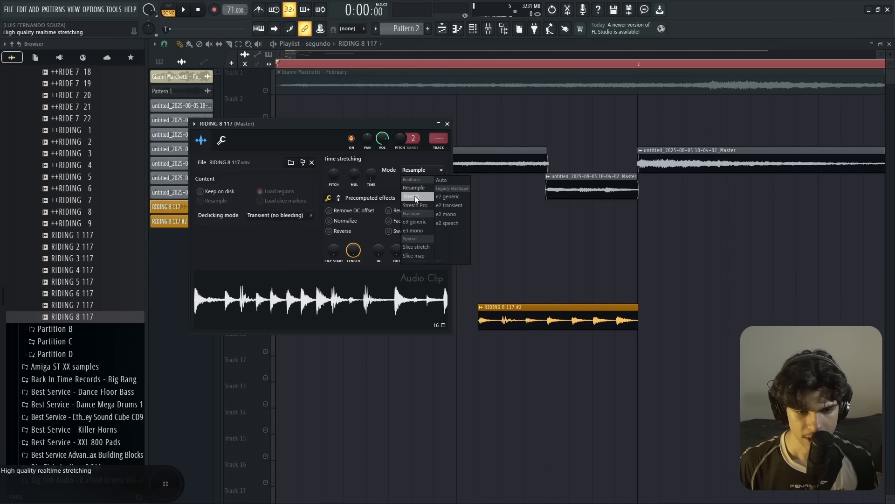
left_click(415, 197)
left_click(420, 169)
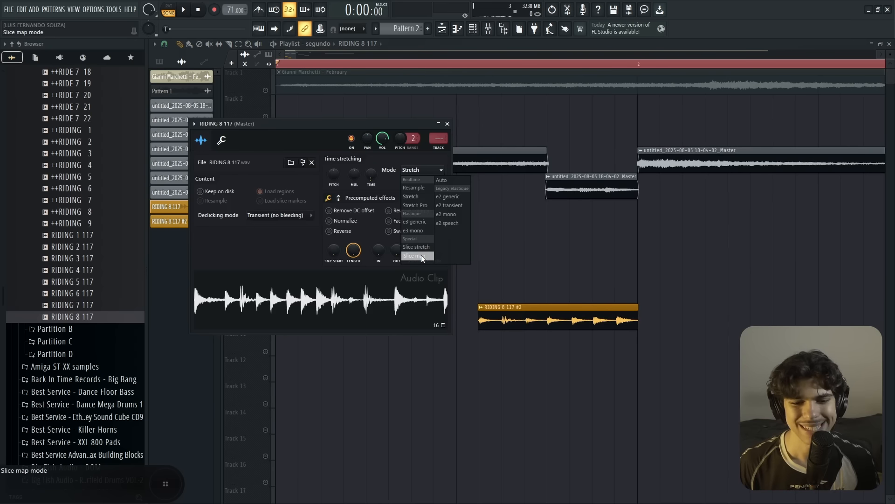
left_click(422, 256)
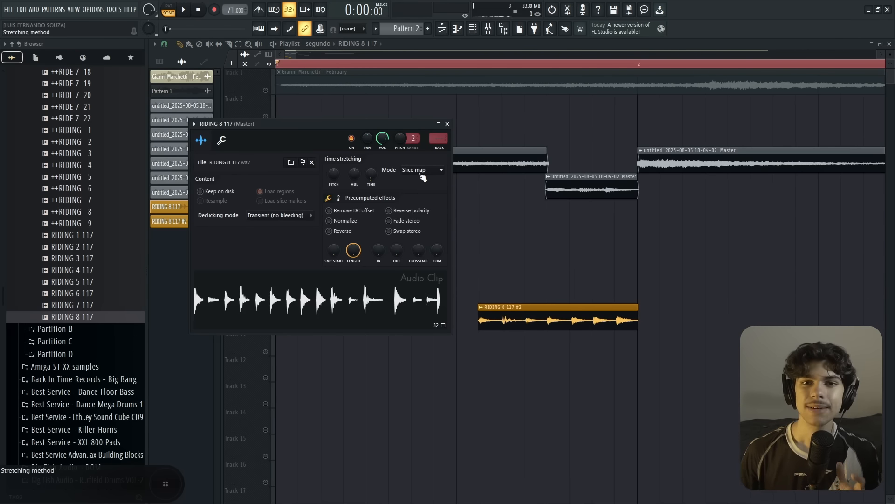
left_click(422, 172)
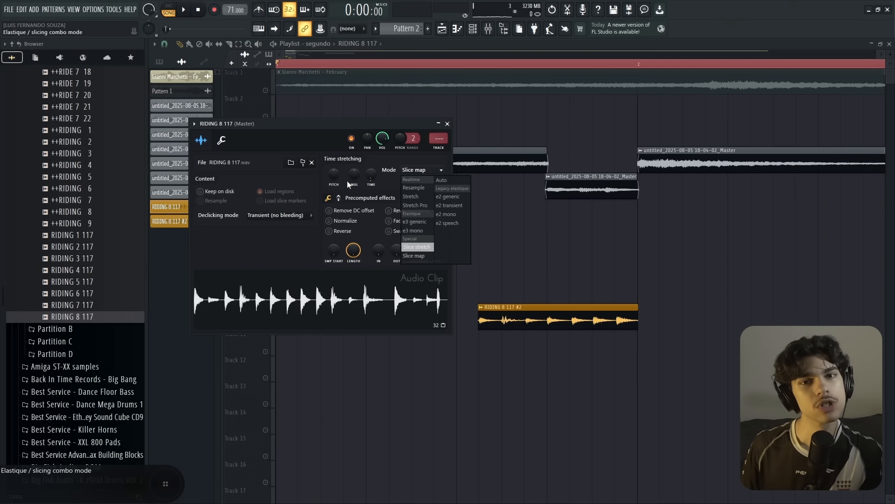
left_click(417, 246)
left_click_drag(388, 125, 458, 138)
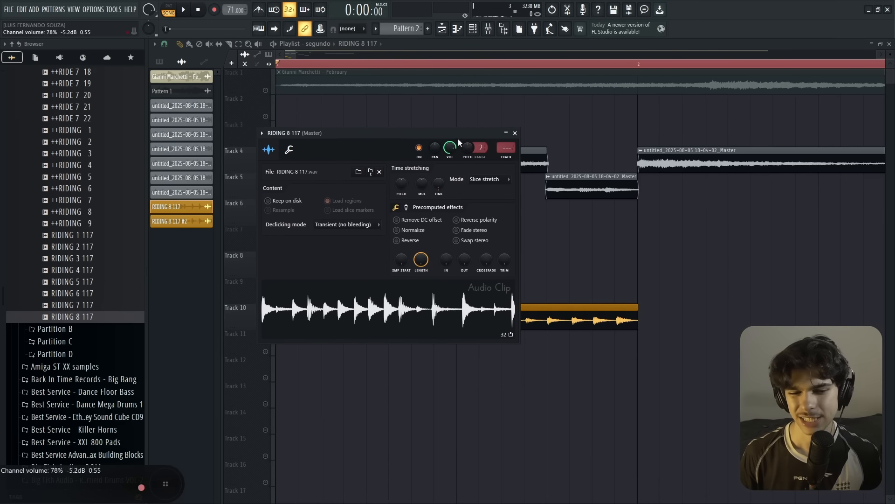
key("space")
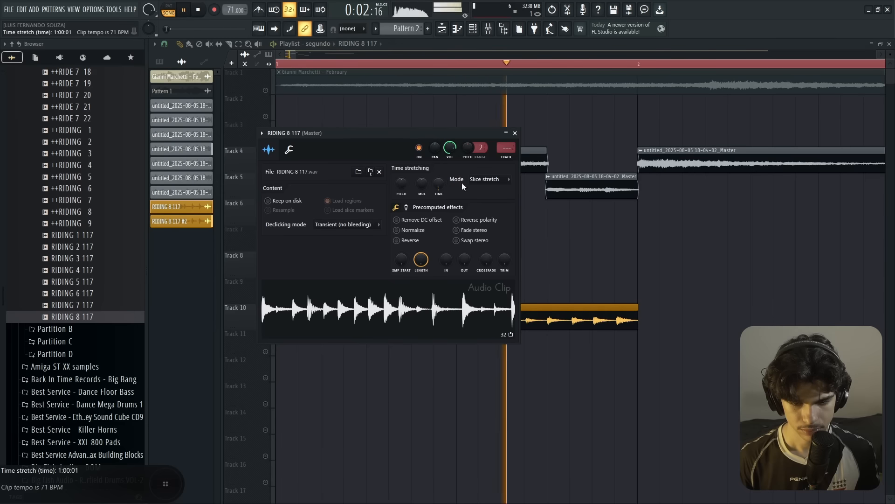
key("Escape")
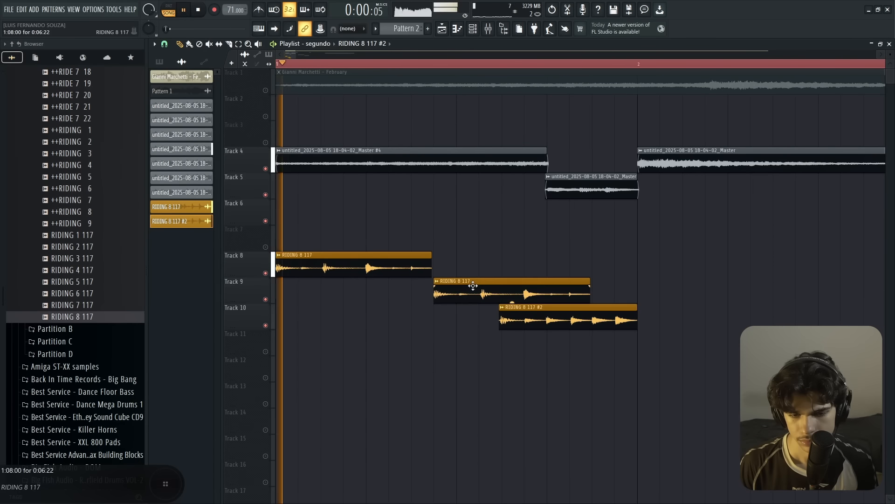
Step: Try the Track 9 drum copy so it ends where the Track 10 clip starts, and delete it
left_click_drag(473, 286, 373, 281)
key("space")
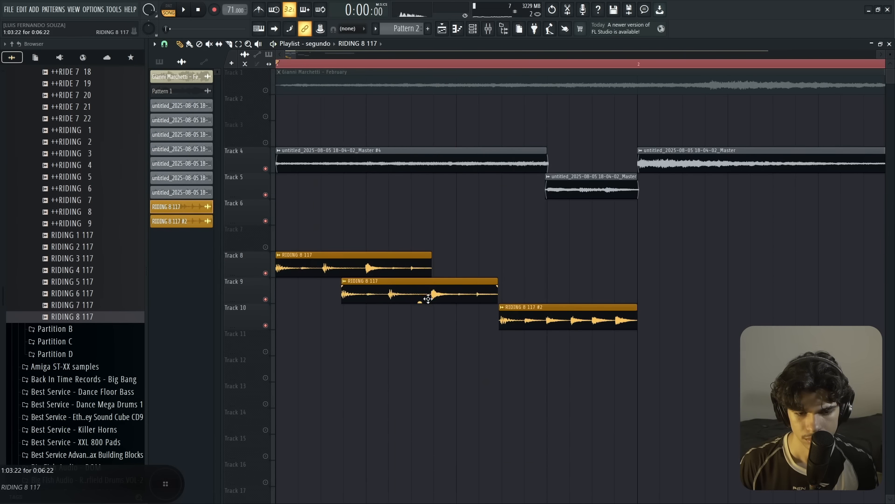
right_click(430, 297)
right_click(466, 294)
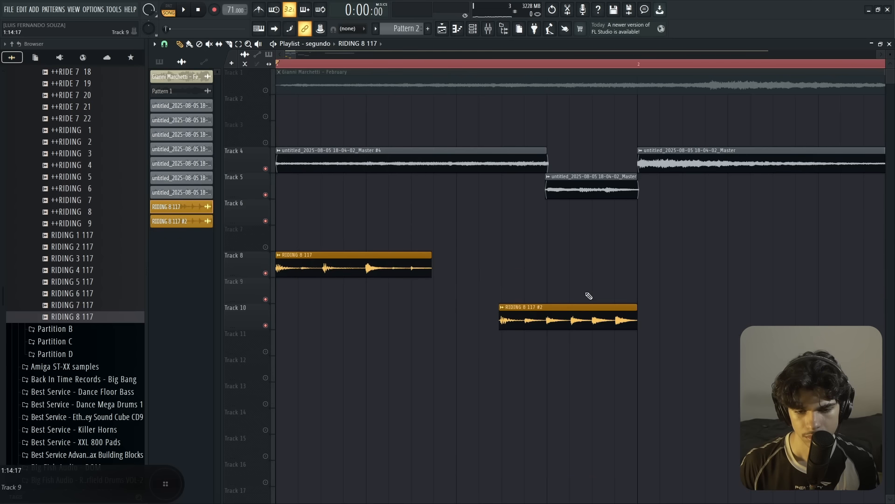
Step: Extend the Track 10 drum clip past bar 2 and move the second RIDING 8 117 #3 clip from Track 9 to Track 8
left_click_drag(638, 310, 796, 310)
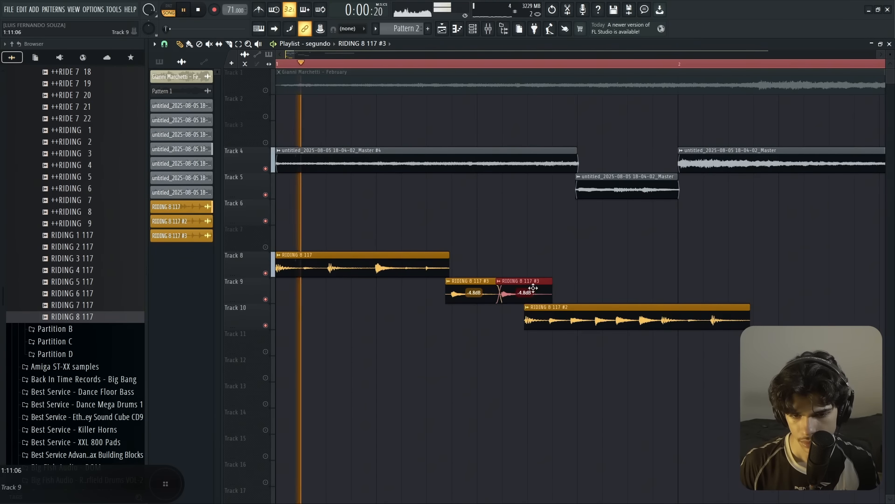
left_click_drag(534, 287, 530, 259)
left_click(532, 248, "ctrl")
Step: Cut the tail off the short RIDING 8 117 #3 clip on Track 8
key("space")
key("c")
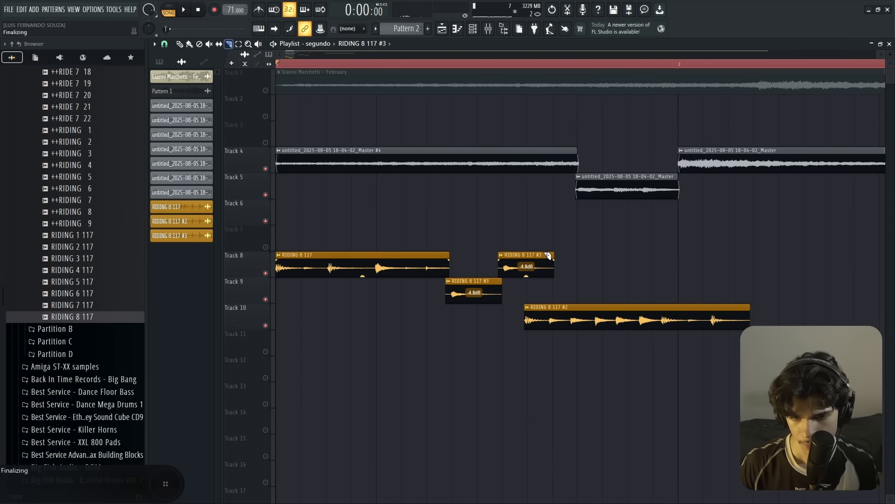
left_click(549, 256)
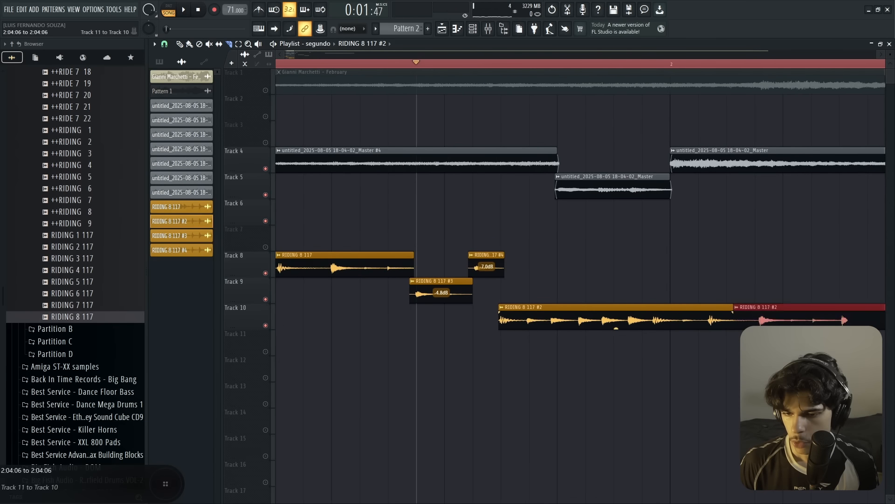
Step: Trim the end of the RIDING 8 117 #2 clip on Track 10 to bar 2 and play back the first bar
left_click_drag(879, 319, 709, 317)
key("space")
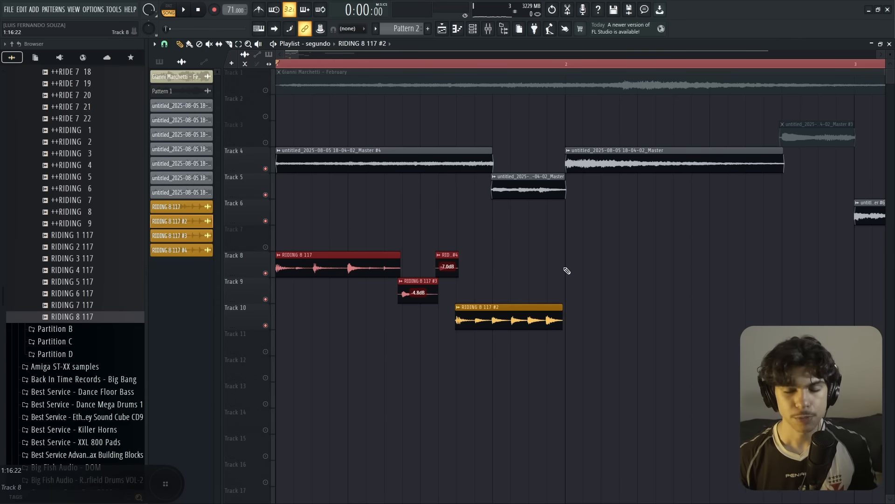
key("space")
left_click(585, 272, "ctrl")
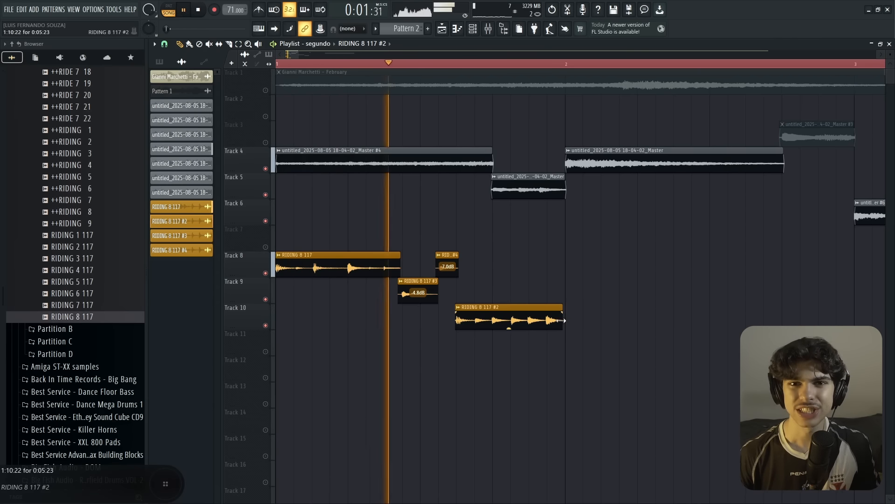
left_click_drag(608, 342, 295, 264)
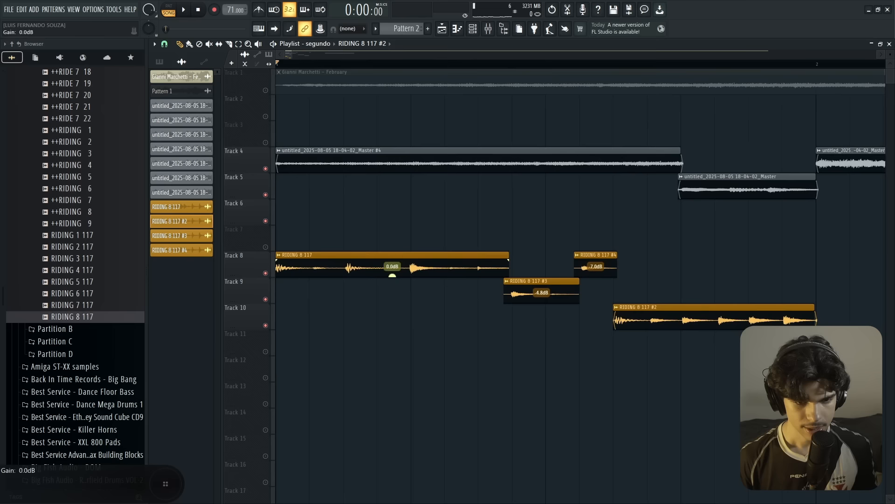
Step: Change the declicking mode of the RIDING 8 117 clip on Track 8 and the RIDING 8 117 #3 clip on Track 9
left_click(362, 267)
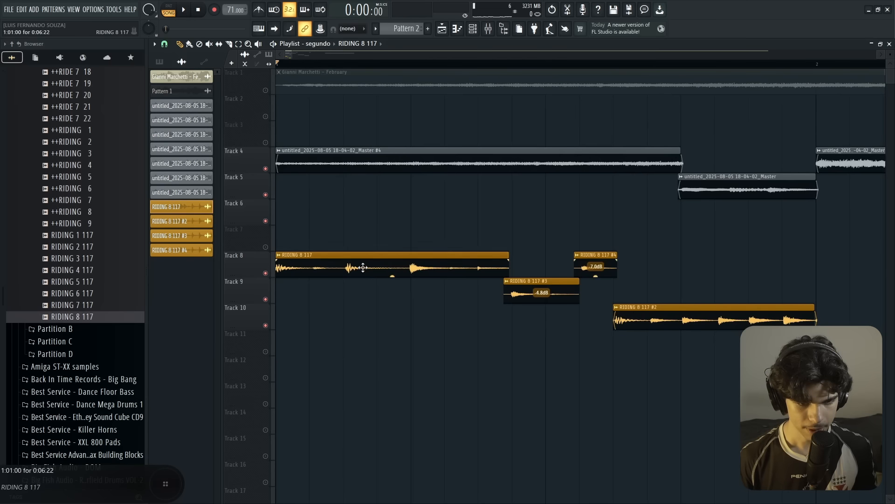
double_click(363, 268)
left_click(343, 225)
left_click(327, 262)
left_click(515, 134)
double_click(527, 287)
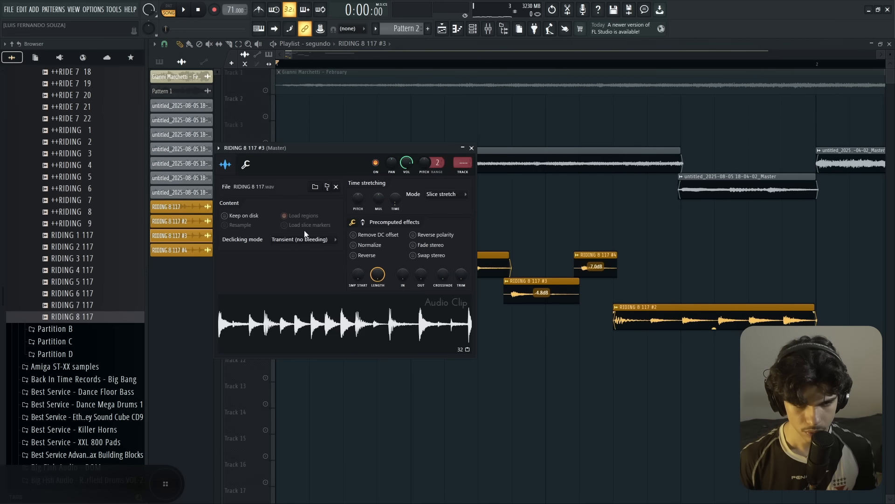
left_click(306, 239)
left_click(299, 278)
left_click(471, 148)
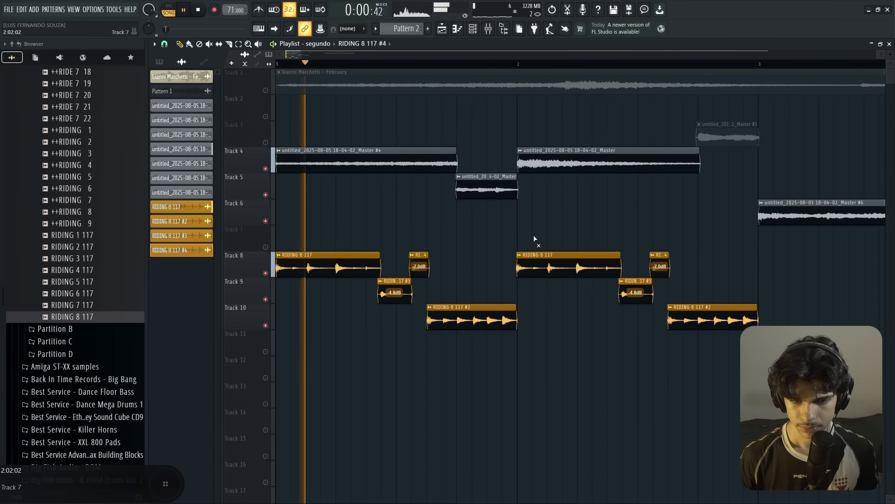
Step: Delete the RIDING 8 117 #2 clip on Track 10 in the second bar
scroll(467, 270, "down", 3)
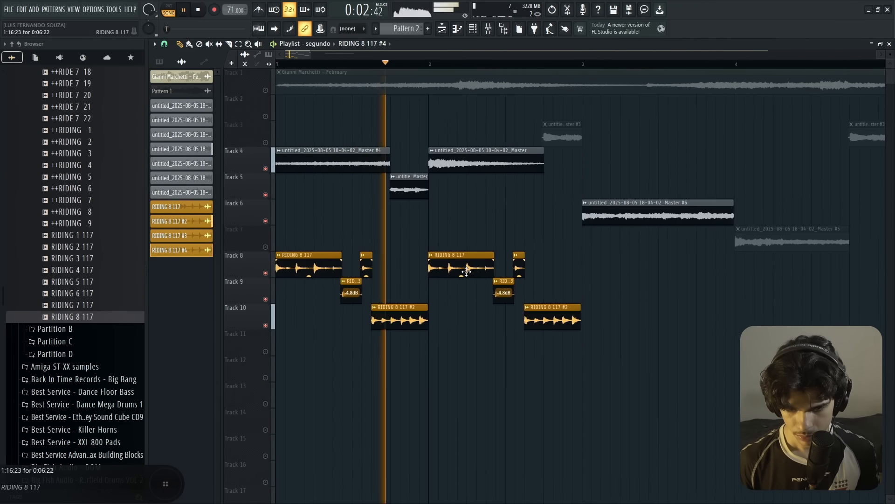
scroll(467, 271, "up", 3)
scroll(459, 276, "down", 3)
scroll(514, 288, "up", 3)
left_click_drag(482, 284, 454, 263)
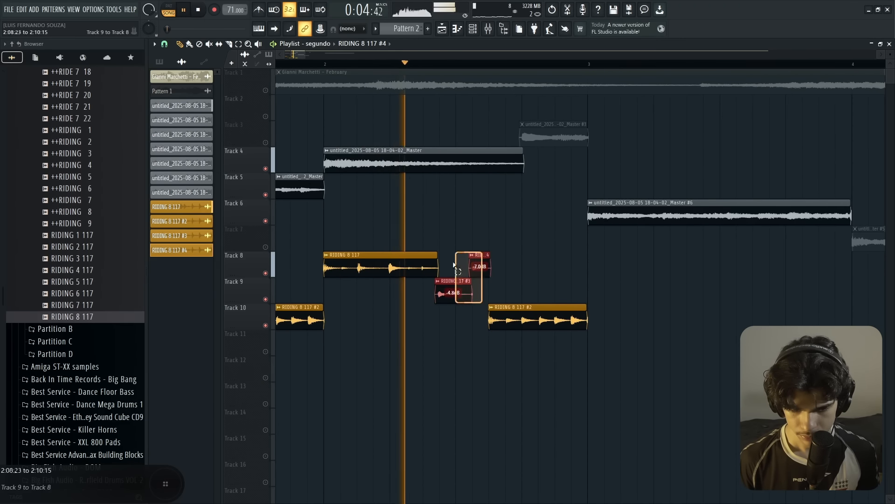
left_click_drag(534, 298, 540, 330)
key("space")
key("Delete")
Step: Try stretching the short RIDING 6 117 clip on Track 11 to a shorter length, and undo the change
scroll(462, 292, "down", 2)
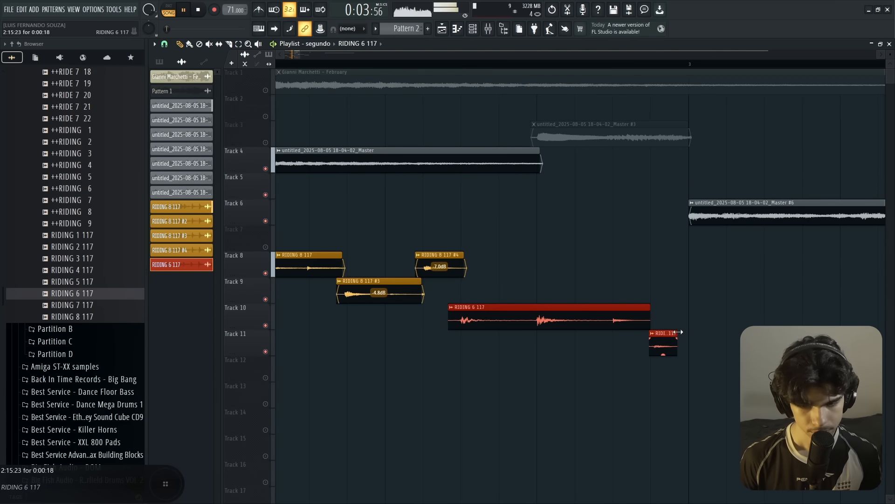
mouse_move(678, 332)
left_mouse_down()
mouse_move(688, 333)
mouse_move(668, 344)
left_mouse_up()
key("ctrl+z")
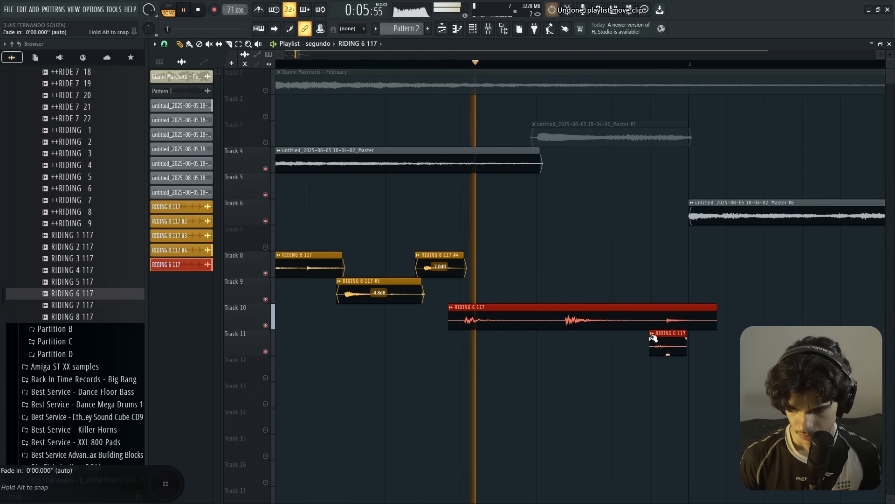
key("ctrl+z")
Step: Make the short RIDING 6 117 clip on Track 11 unique so it is independent of the Track 10 clip
left_click(653, 334)
left_click(674, 429)
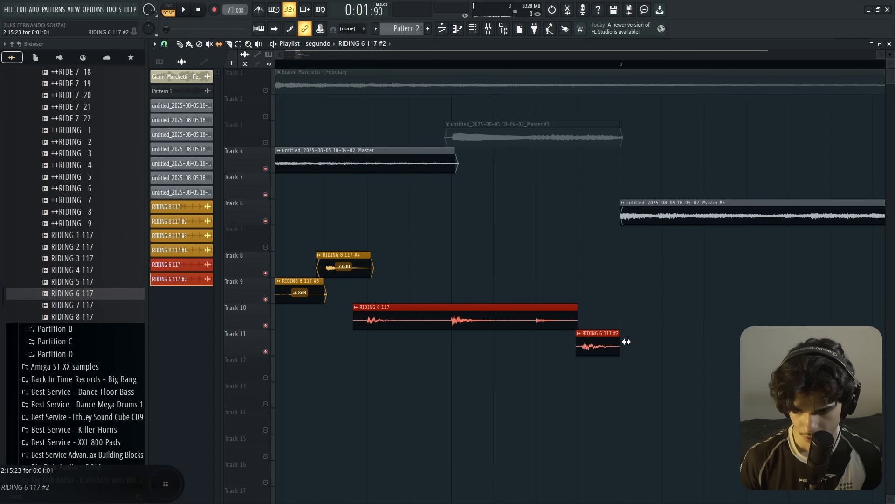
key("space")
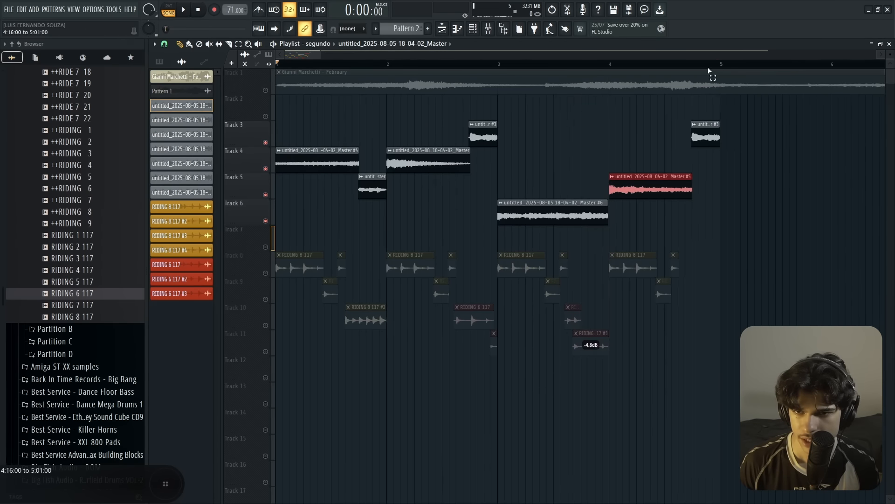
Step: Select bars 1 to 4 of the playlist and render the chopped sample to an audio clip from the mixer
left_click_drag(709, 71, 279, 66)
left_click(488, 29)
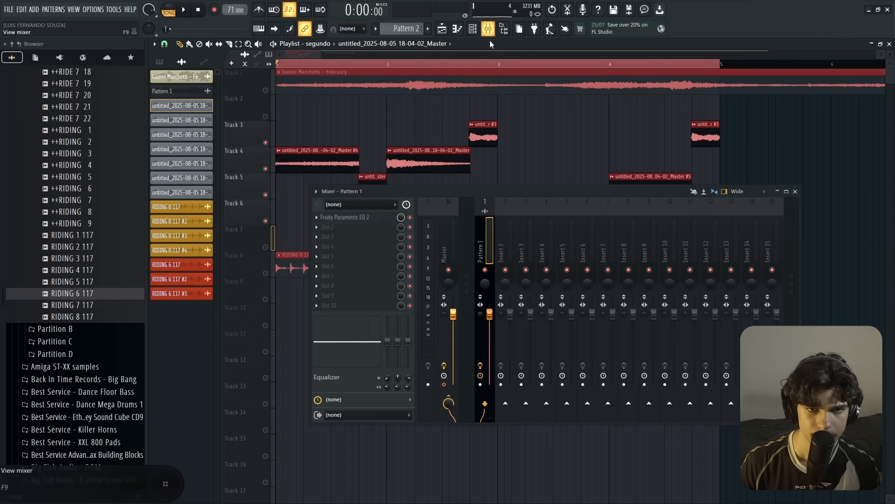
key("alt+r")
left_click(474, 345)
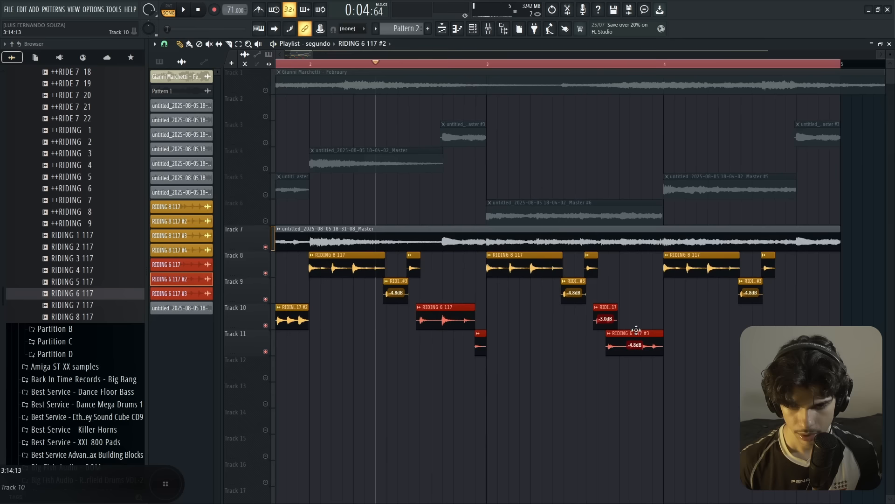
Step: Change the time-stretching mode of the RIDING 6 117 #3 clip on Track 11
double_click(635, 333)
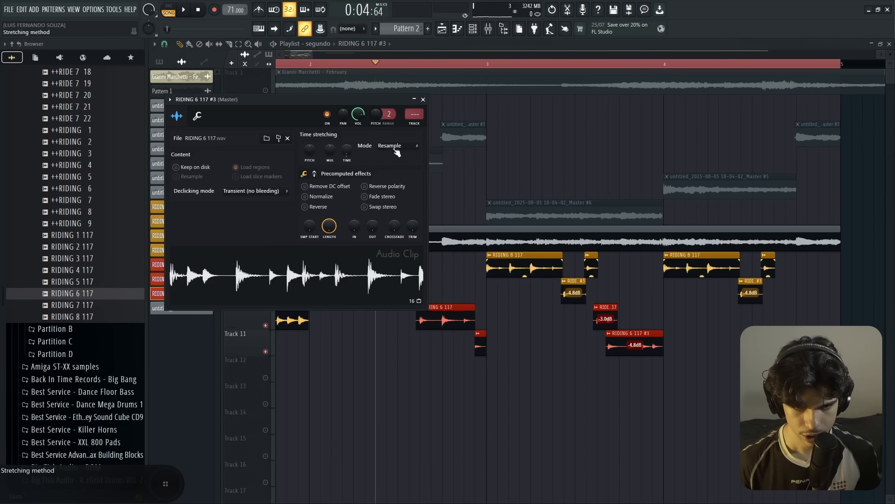
left_click(397, 147)
left_click(388, 177)
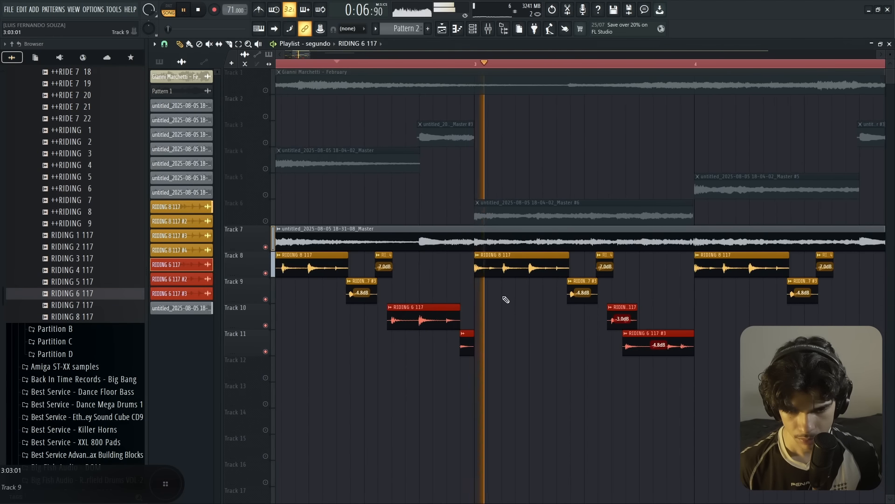
scroll(506, 300, "down", 2)
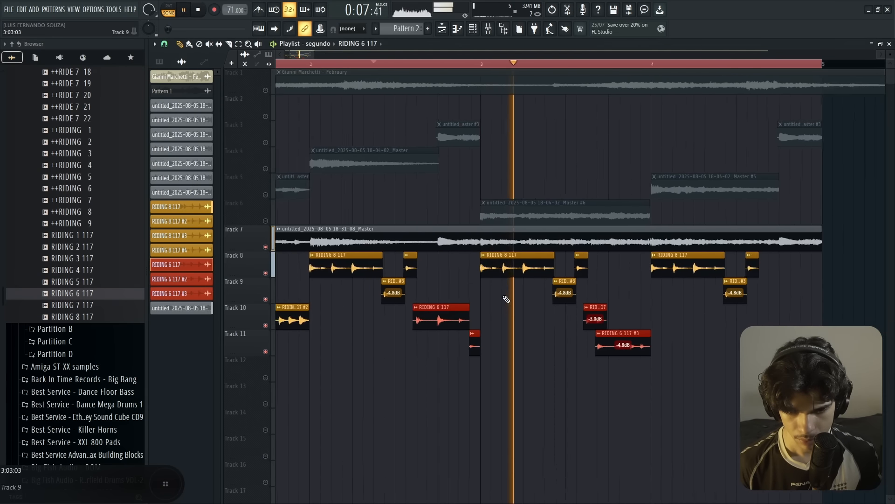
scroll(506, 300, "up", 2)
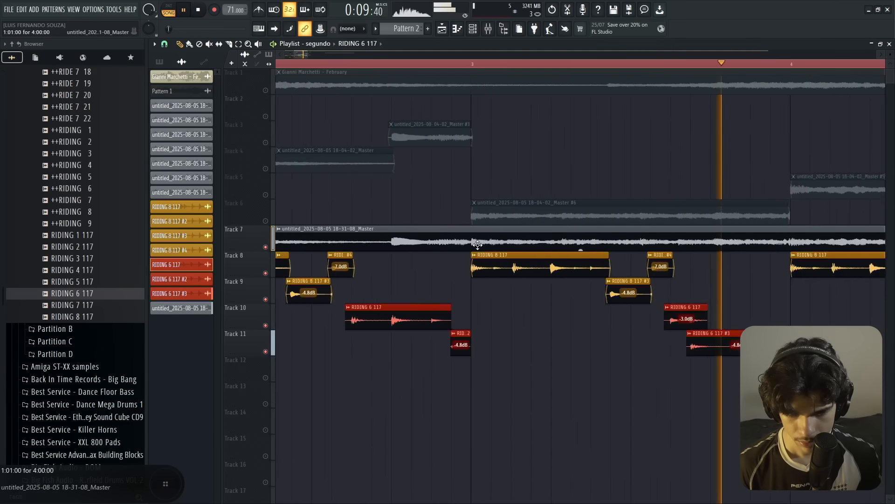
scroll(481, 246, "down", 3)
scroll(530, 254, "up", 3)
scroll(575, 270, "down", 2)
scroll(625, 267, "up", 1)
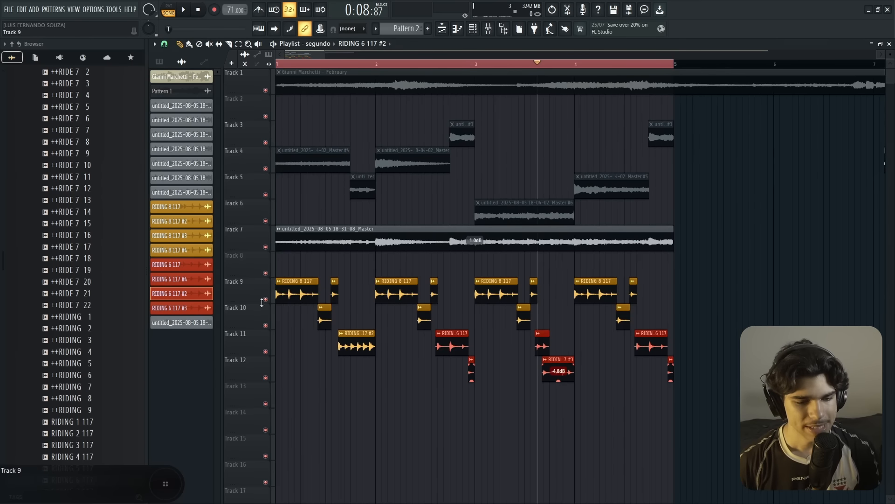
Step: Solo Track 9 and turn Tracks 10 to 13 back on so only the drum tracks are heard
right_click(260, 302)
left_click(258, 301)
right_click(266, 300)
left_click(266, 325)
left_click(266, 351)
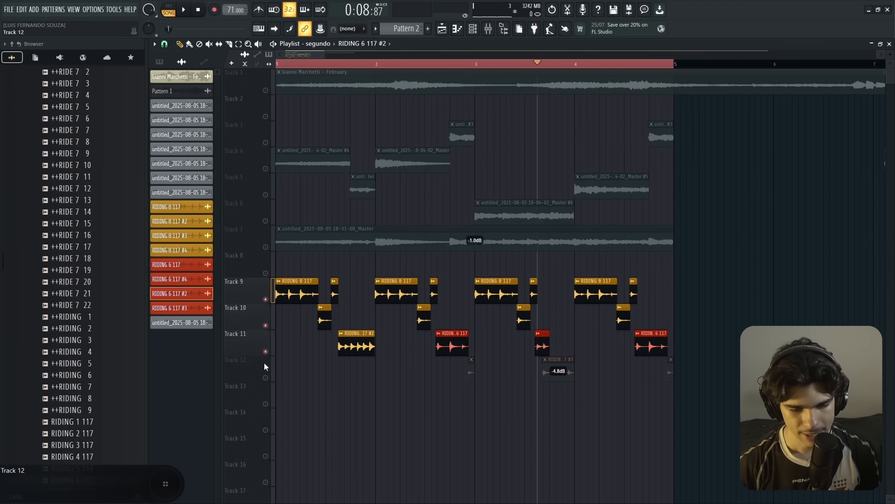
left_click(265, 377)
left_click(266, 403)
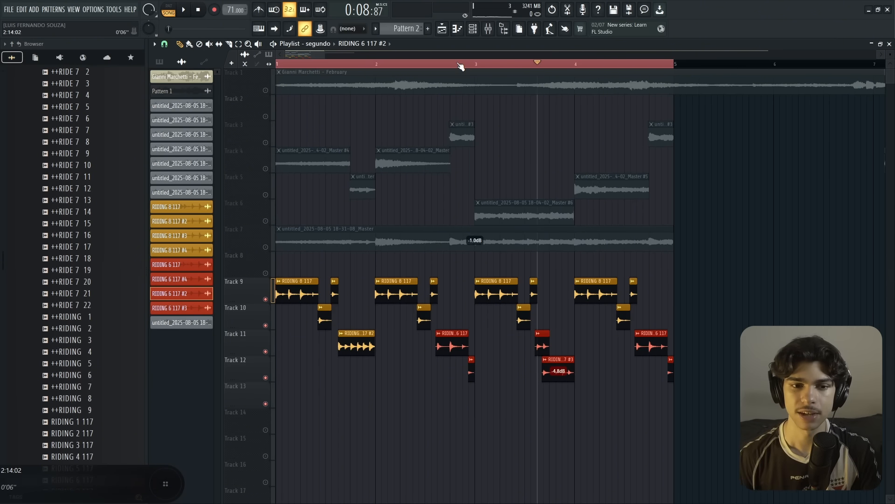
Step: Play the soloed four-bar drum loop from the start and examine its clips across the bars
left_click(284, 71)
left_click(276, 65)
key("space")
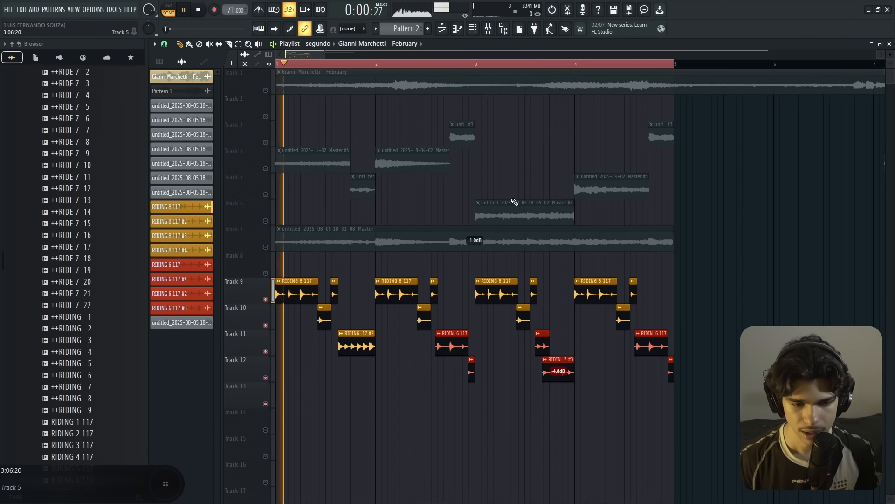
key("F9")
key("F9")
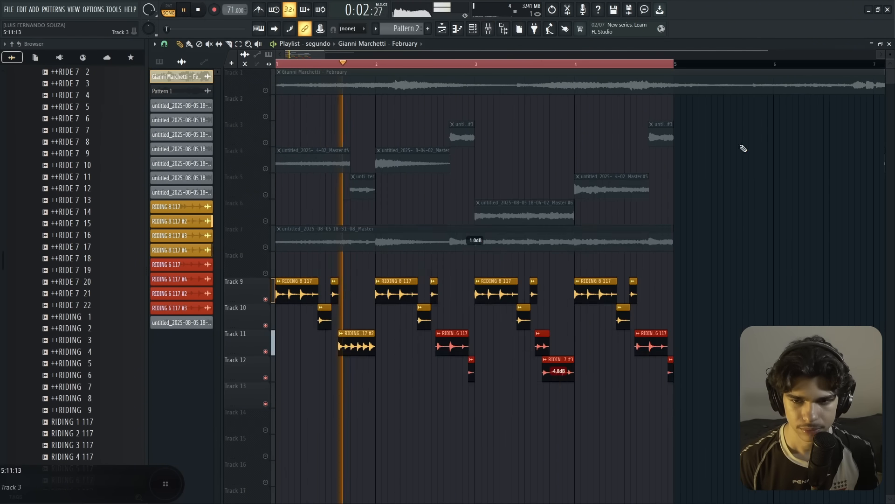
scroll(606, 137, "down", 1)
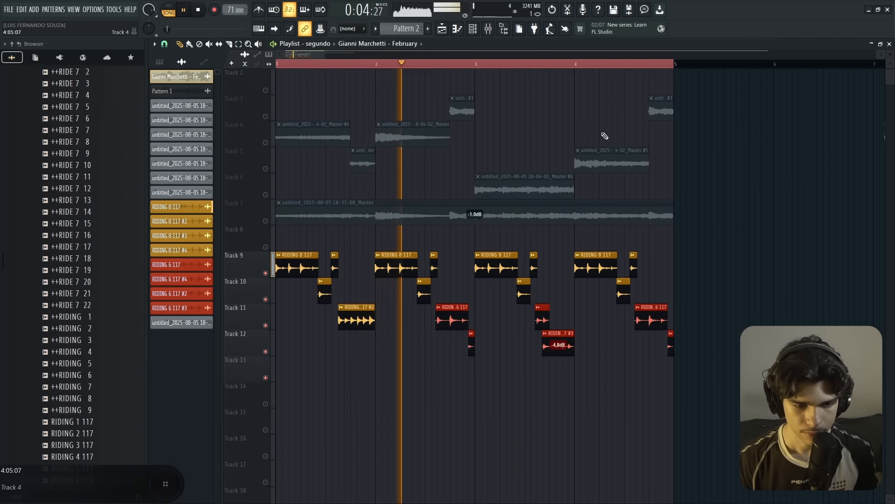
scroll(312, 264, "up", 4)
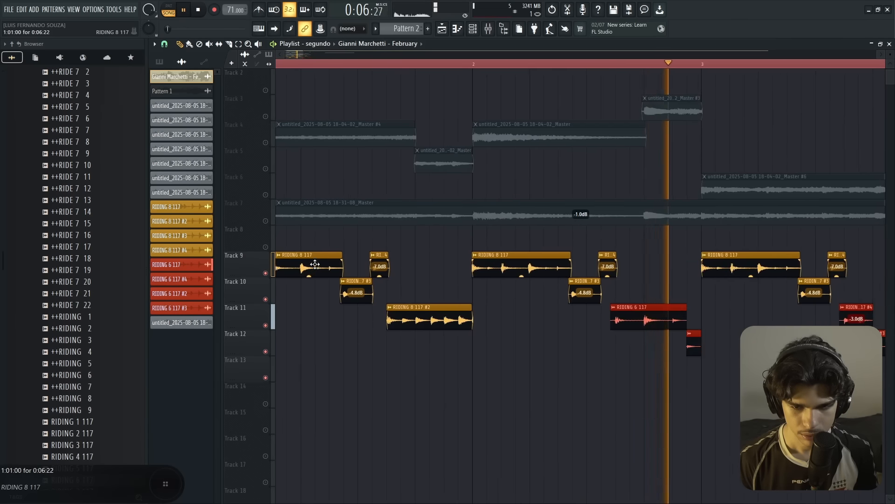
scroll(315, 264, "down", 4)
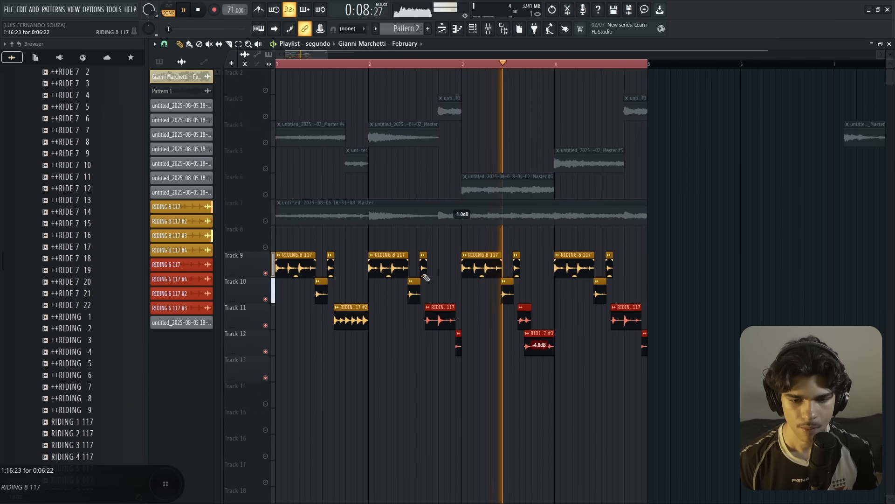
scroll(426, 278, "up", 5)
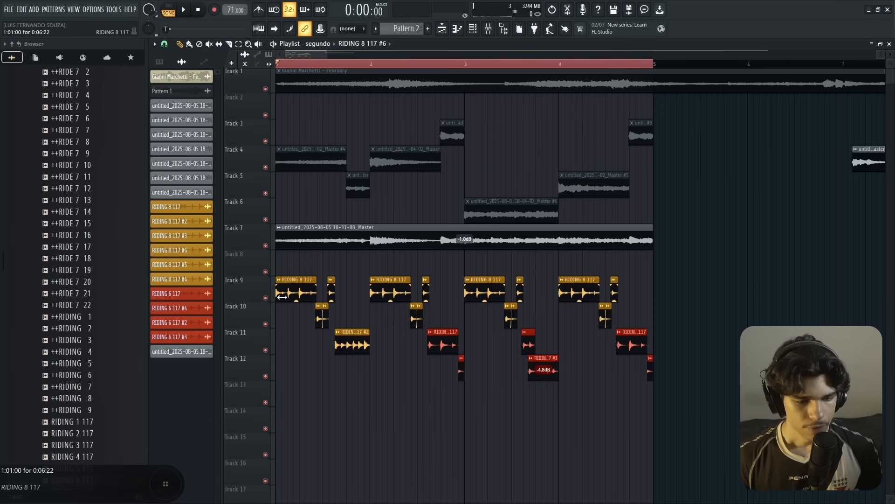
Step: Solo drum Tracks 9 to 12 and render the selected four bars to an audio clip from the Master mixer track
right_click(265, 297)
left_click_drag(265, 324, 266, 379)
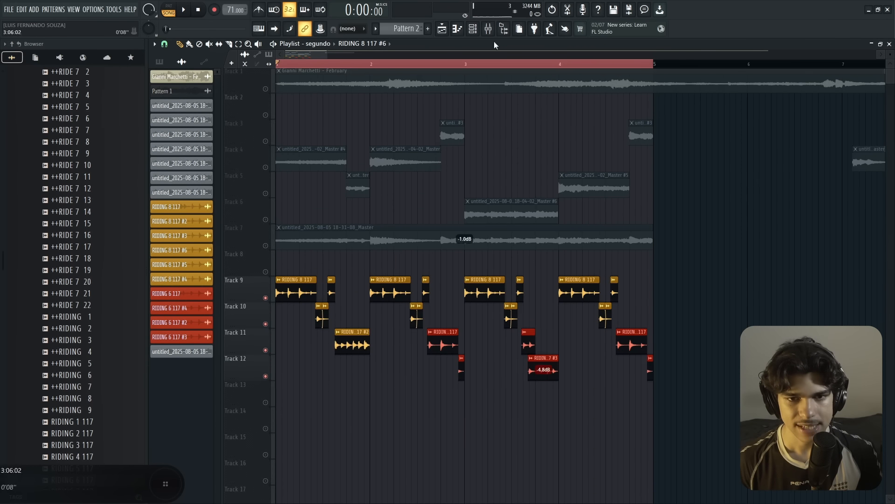
key("F9")
key("alt+r")
key("Return")
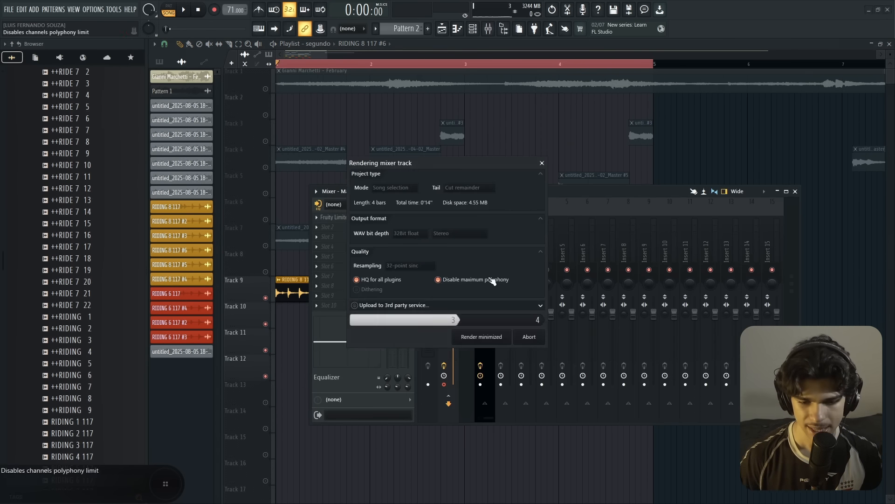
Step: Mute the individual RIDING drum clips on Tracks 9 to 12, leaving the rendered drum clip on Track 8 active
key("F9")
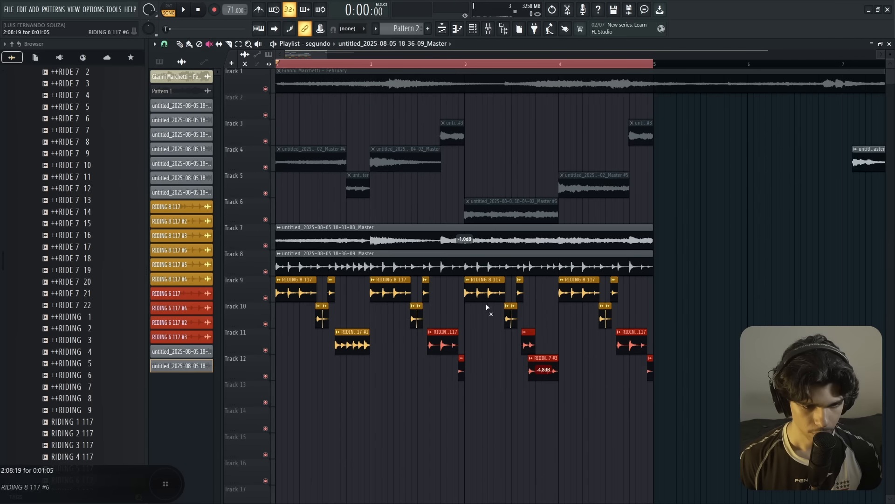
left_click_drag(486, 307, 530, 385)
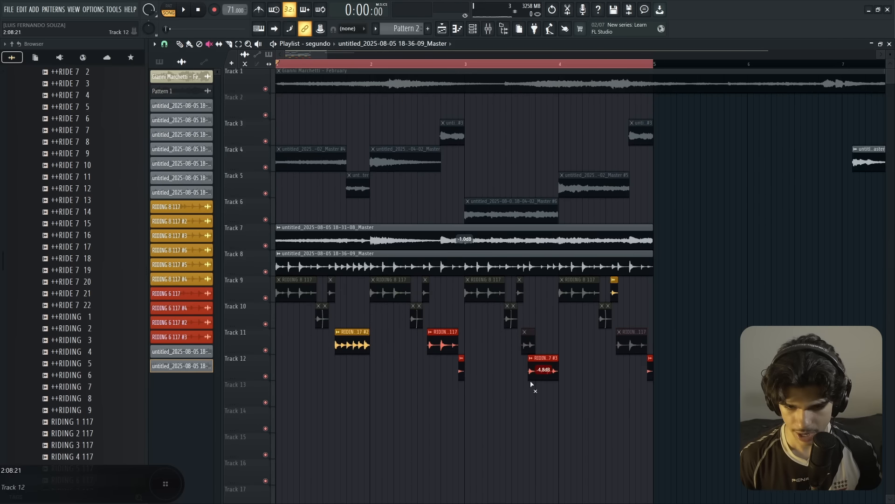
left_click_drag(610, 293, 355, 332)
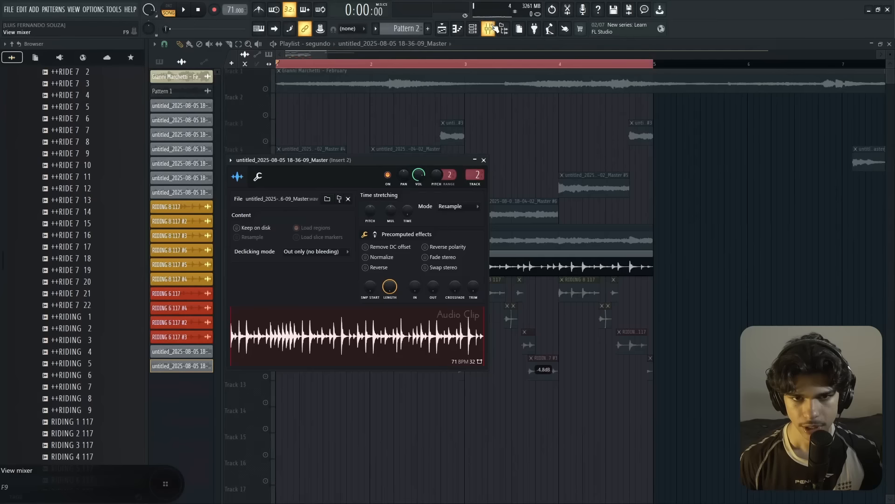
Step: Search the plugin picker for "virtual" and load Virtual Tape Machines on mixer Insert 2 for the rendered drums
key("F8")
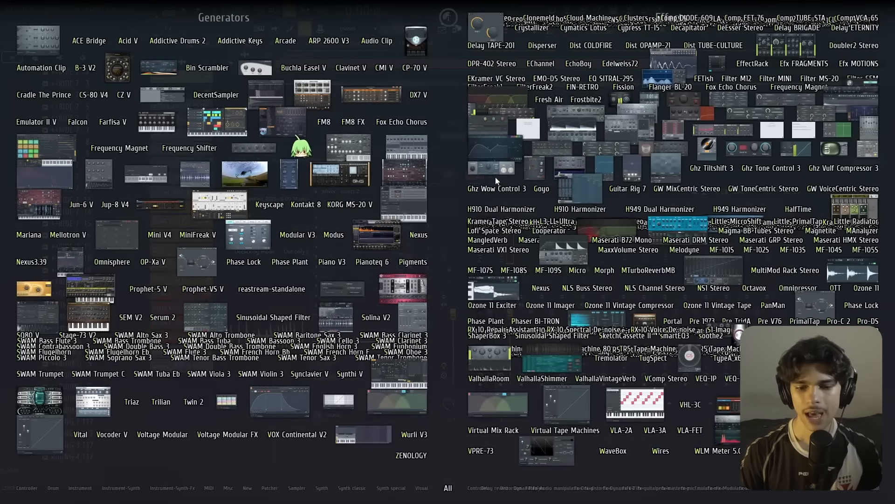
type("virtual")
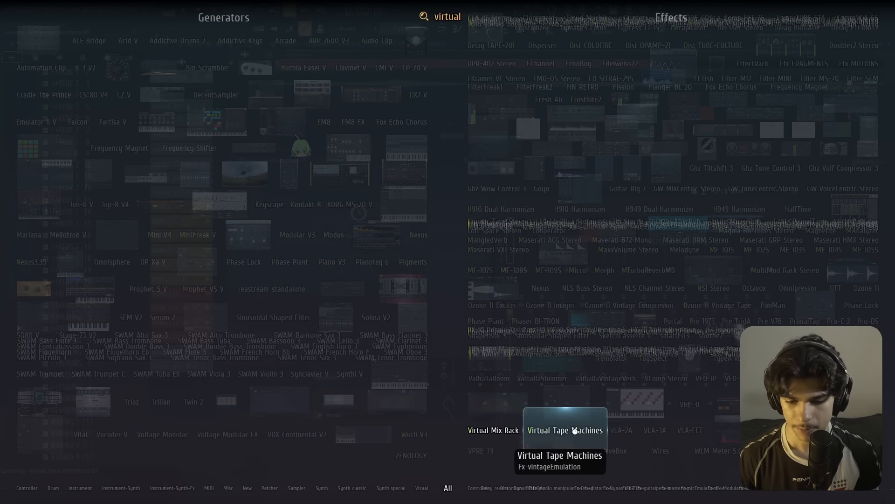
key("Return")
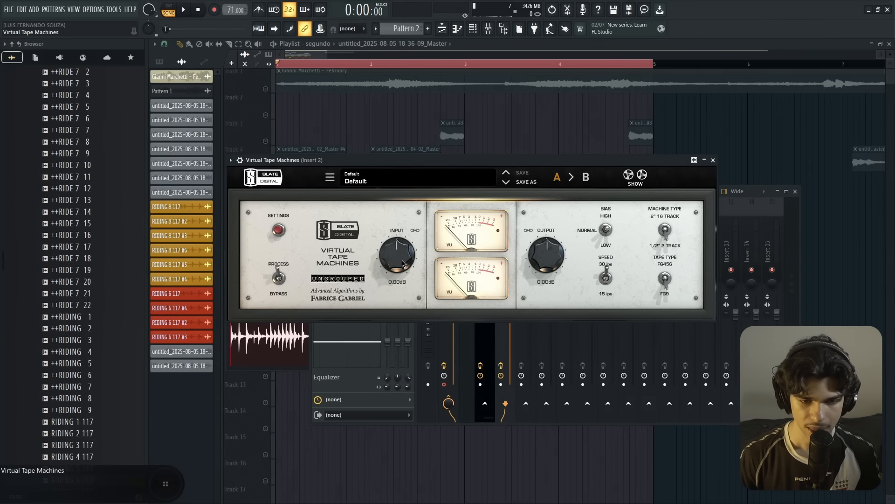
Step: Drive Virtual Tape Machines on the drums with input gain at +14.2 dB and output gain at -12.3 dB, checking playback
left_click_drag(404, 264, 407, 255)
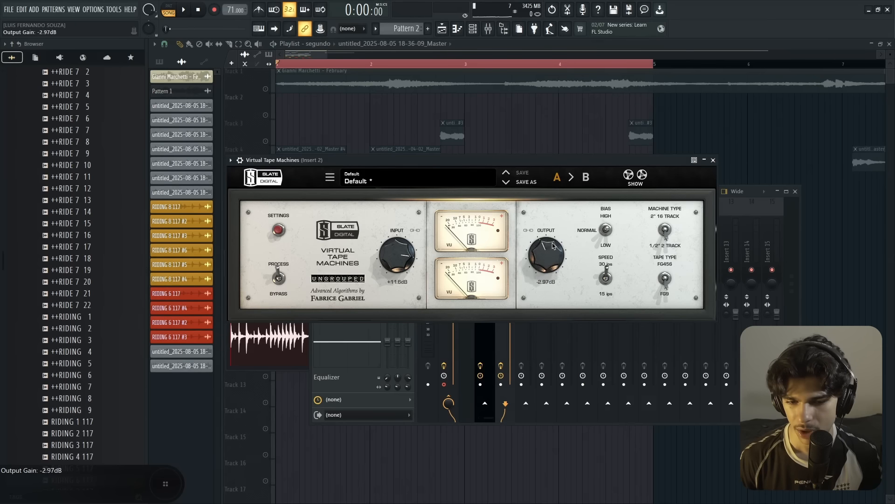
left_click_drag(554, 245, 554, 261)
left_click_drag(532, 160, 572, 166)
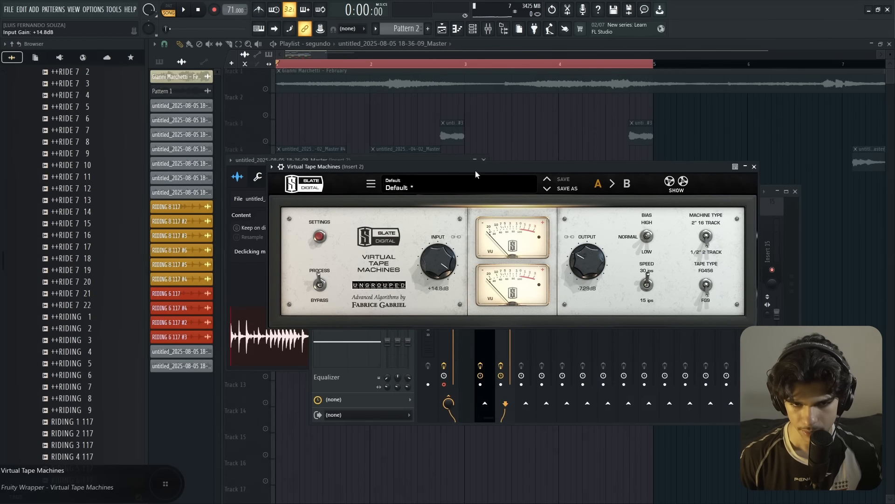
left_click_drag(476, 171, 479, 166)
key("space")
left_click_drag(440, 254, 440, 264)
left_click_drag(580, 251, 579, 269)
left_click_drag(450, 265, 450, 257)
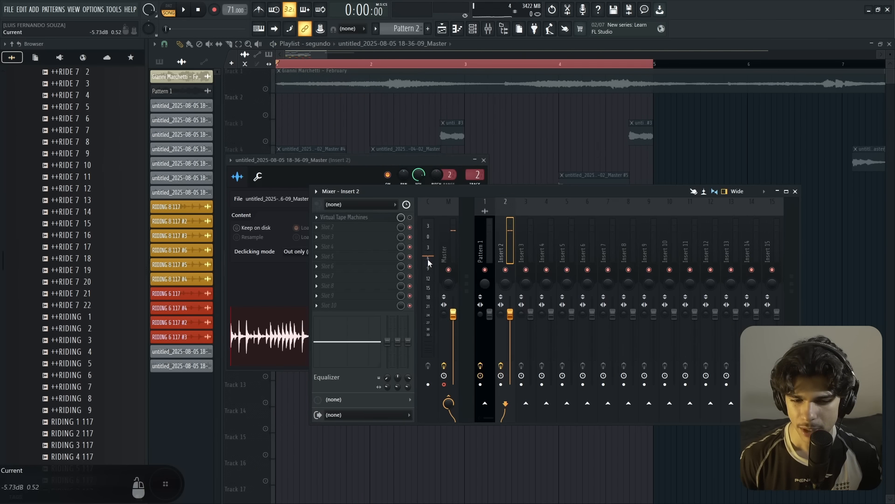
Step: Compare the drum loop with Virtual Tape Machines bypassed and enabled, and close the open plugin and sample windows
key("space")
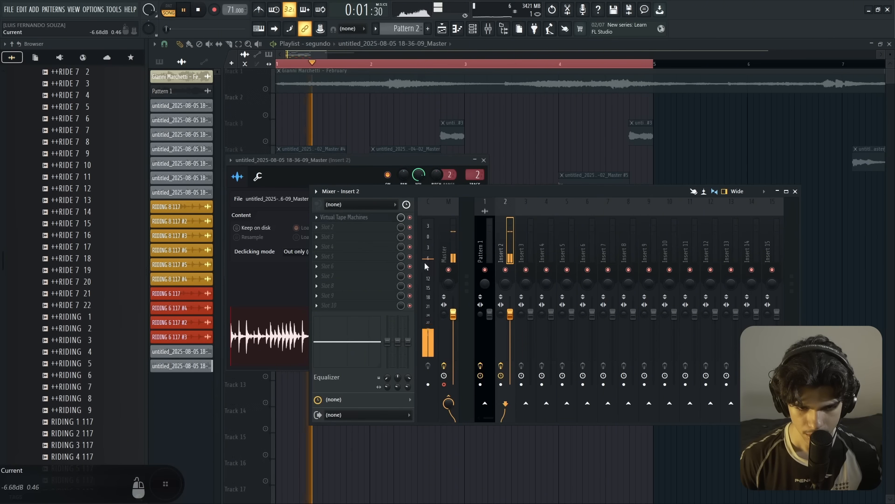
key("space")
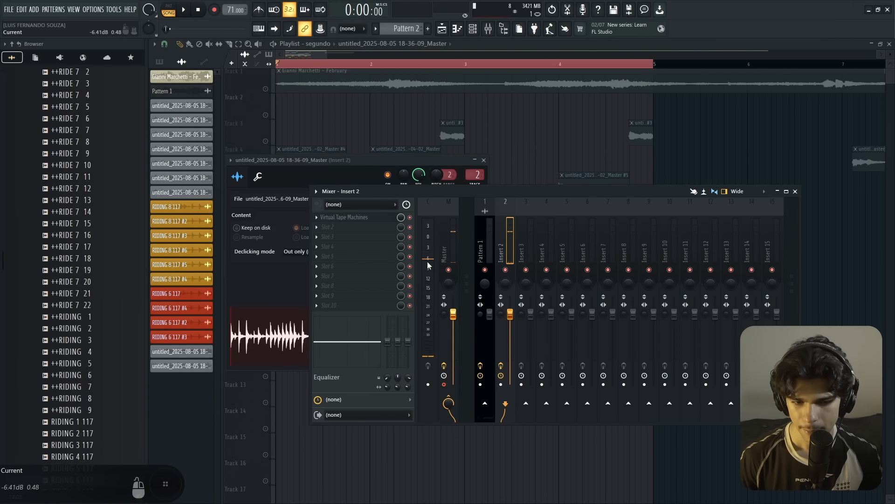
left_click(379, 220)
left_click(757, 161)
key("space")
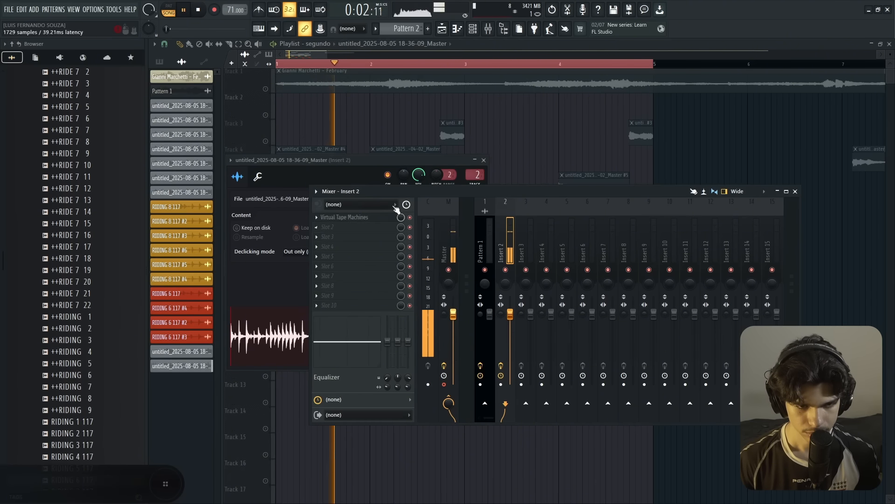
left_click(484, 160)
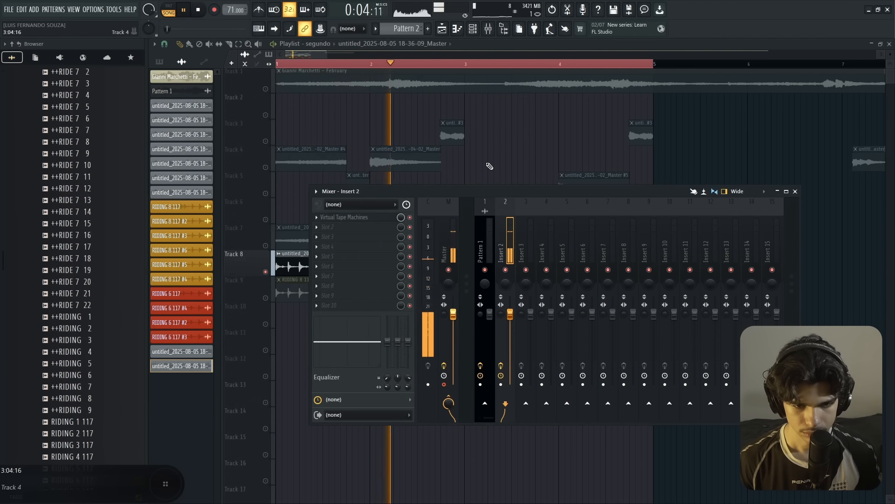
key("space")
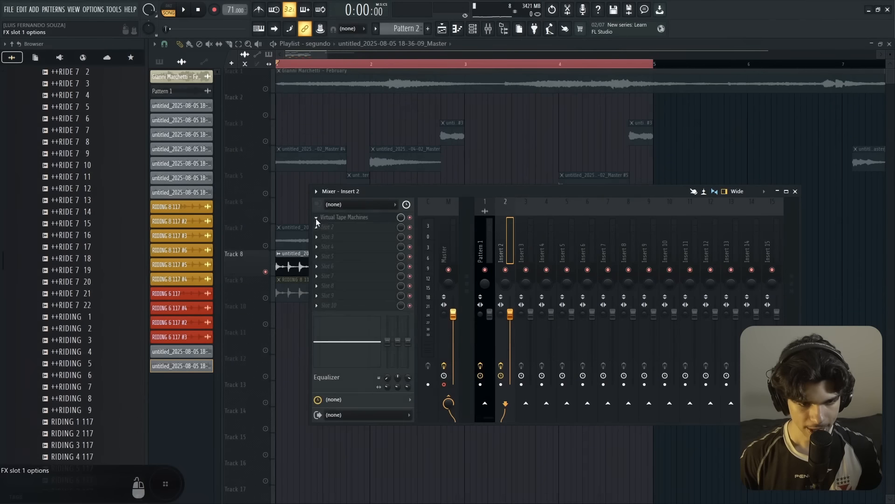
Step: Add a second Virtual Tape Machines in slot 2 of Insert 2 and audition the drum loop through both
left_click(317, 217)
left_click_drag(336, 259, 348, 234)
key("space")
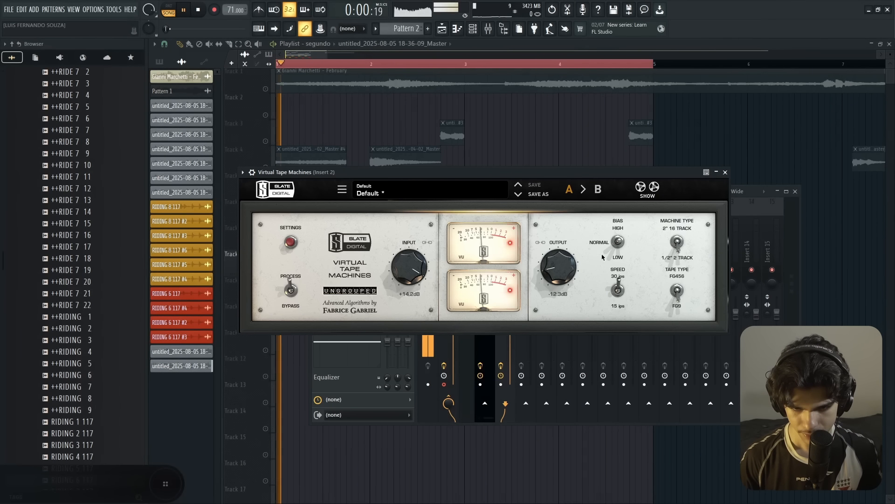
left_click(726, 172)
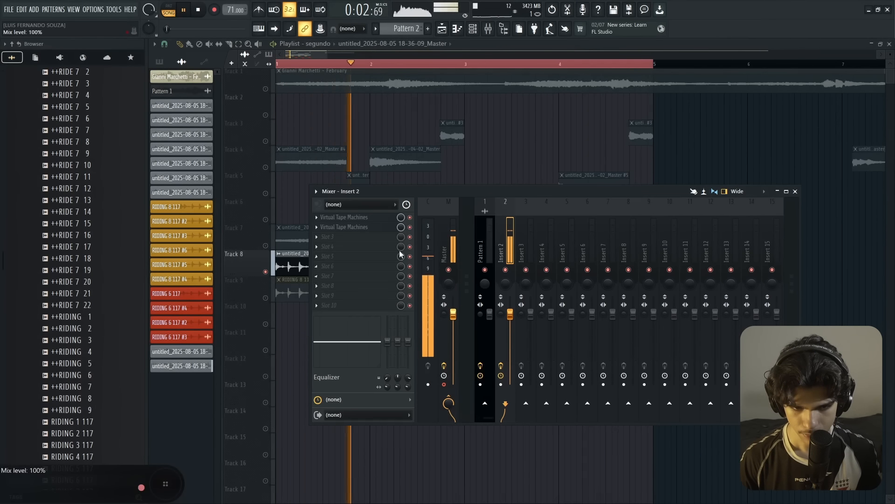
key("space")
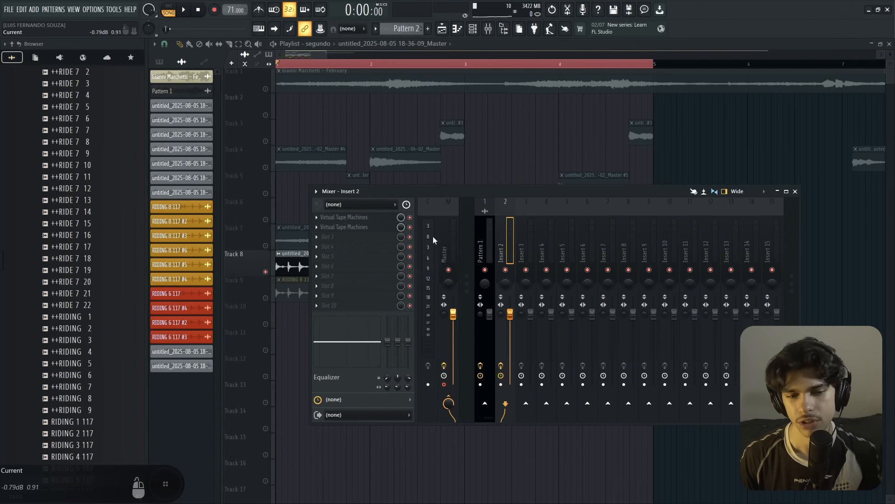
key("space")
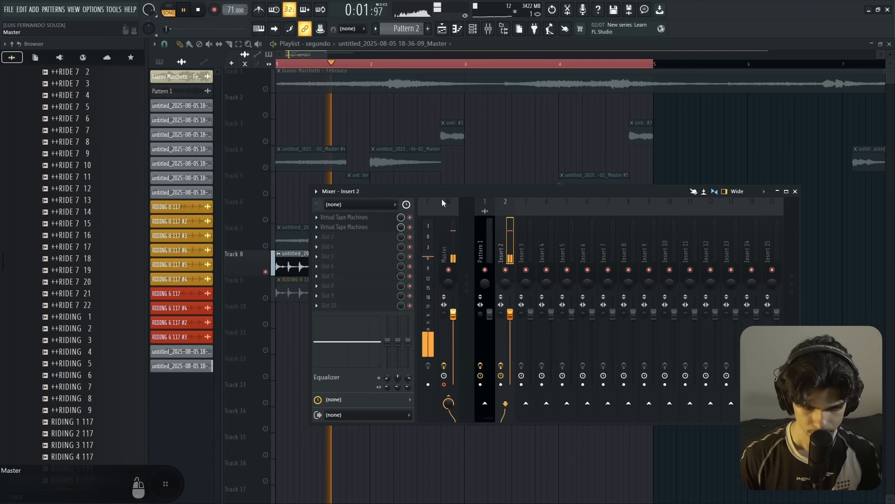
Step: Search the plugin picker for "transien" and load Transient Processor on Insert 2
key("F8")
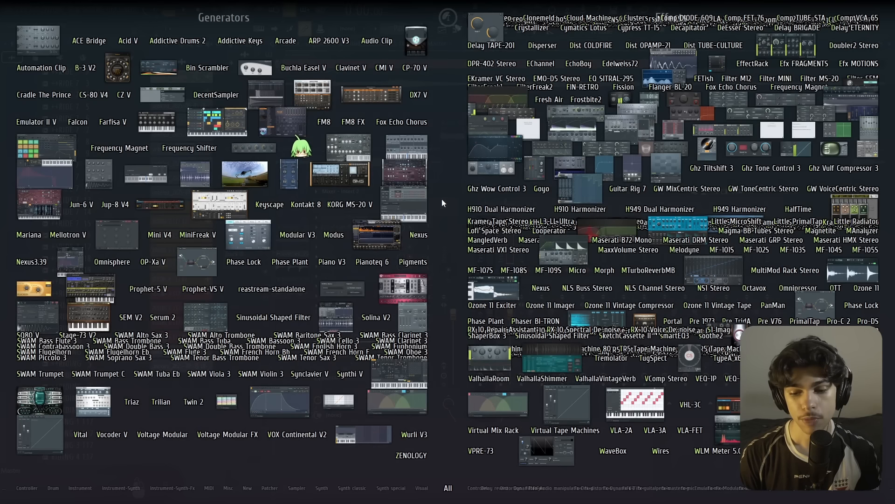
type("transien")
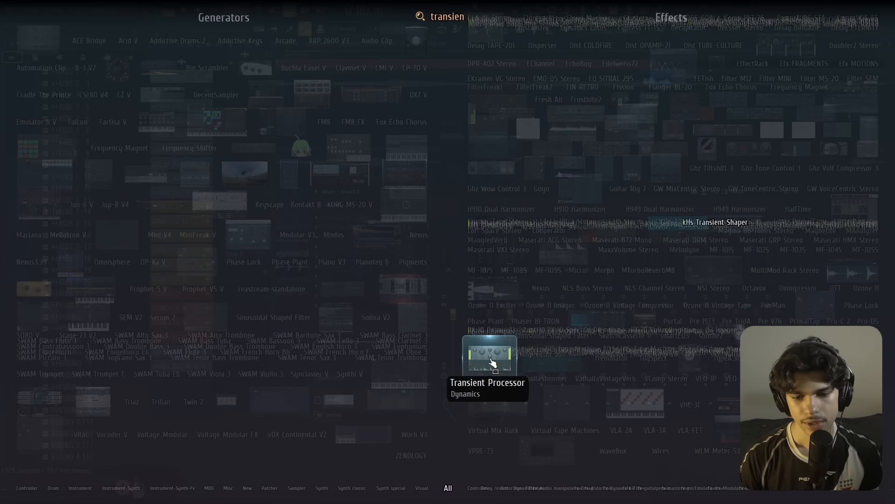
left_click(493, 363)
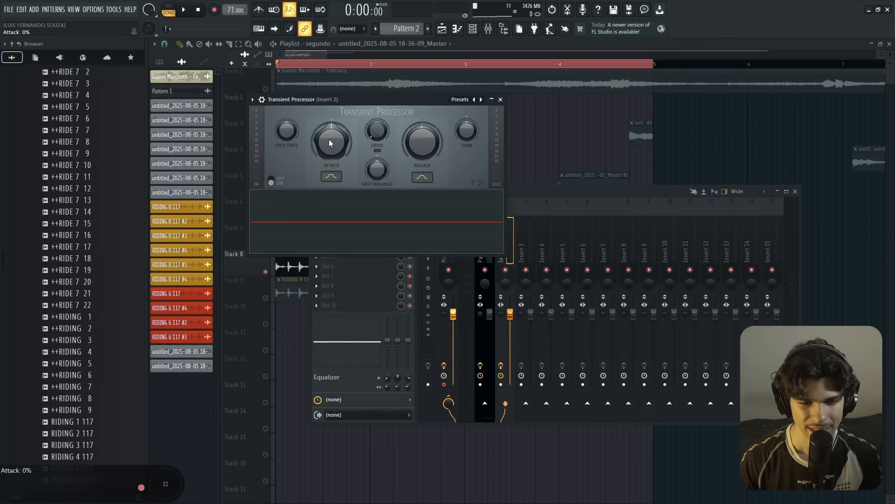
Step: Shape the playing drums in Transient Processor by raising the attack, setting the release to -48%, and adding a little drive
left_click_drag(329, 139, 335, 136)
left_click_drag(341, 97, 480, 122)
key("space")
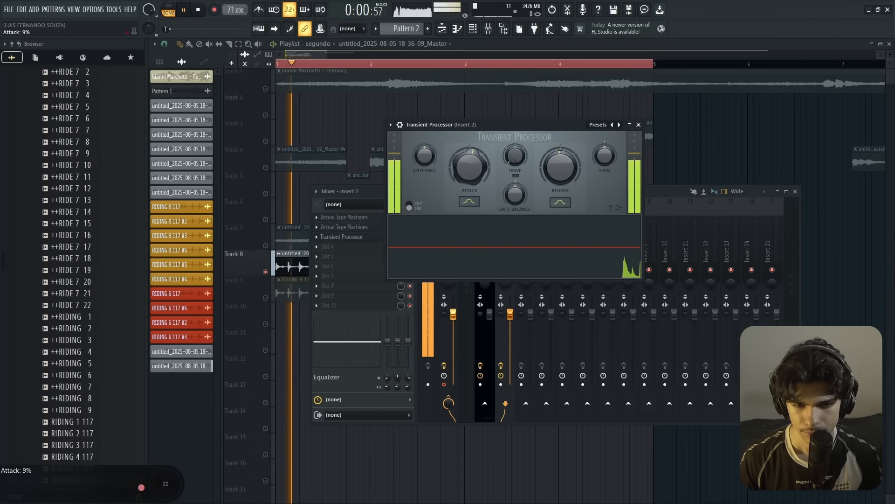
left_click_drag(481, 173, 481, 141)
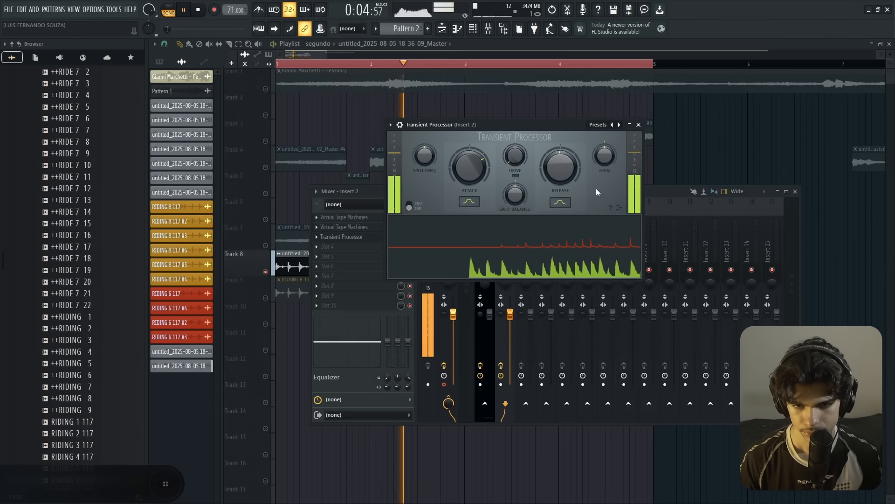
left_click_drag(561, 167, 560, 198)
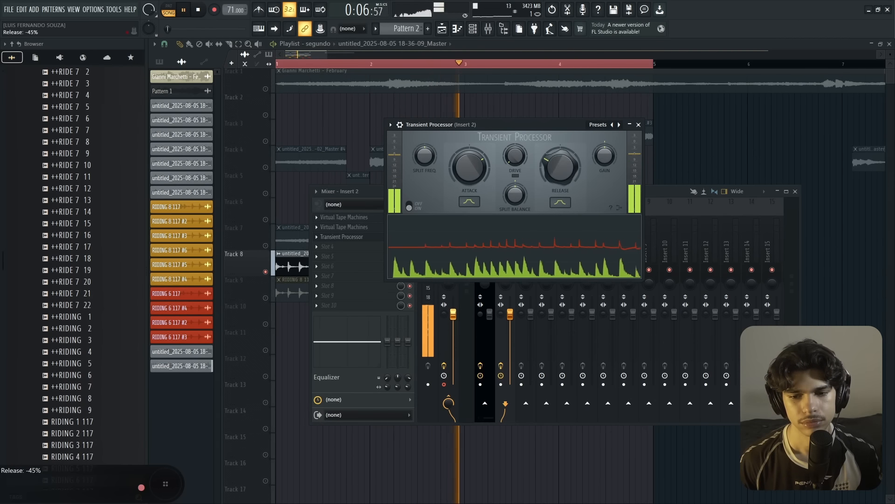
left_click_drag(572, 159, 519, 139)
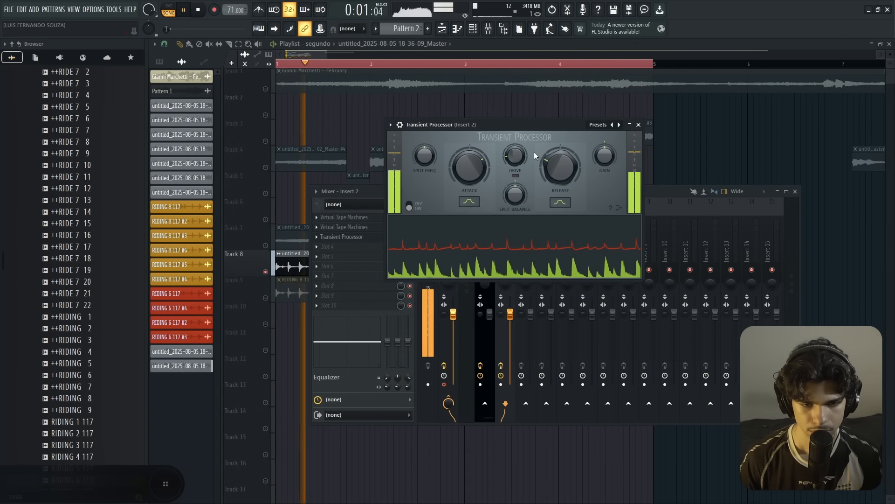
left_click(638, 125)
key("space")
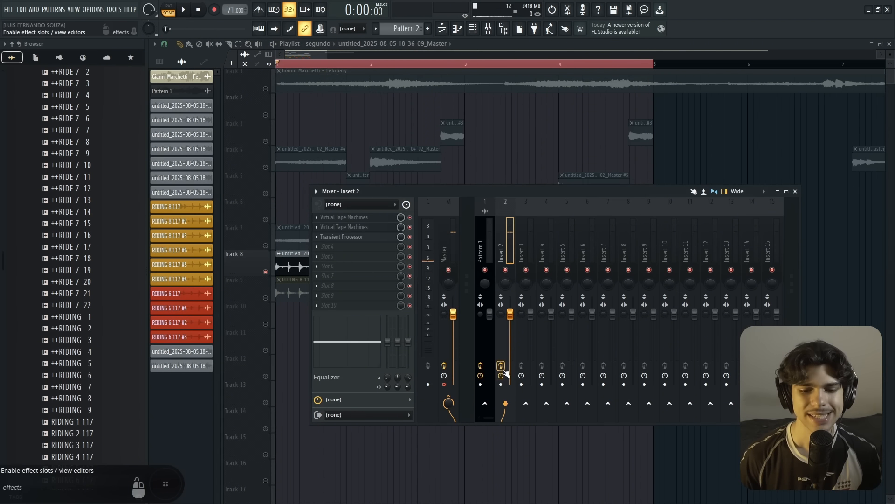
Step: Compare the drum loop with Insert 2's effects disabled and enabled, and disarm recording on the Master track
key("space")
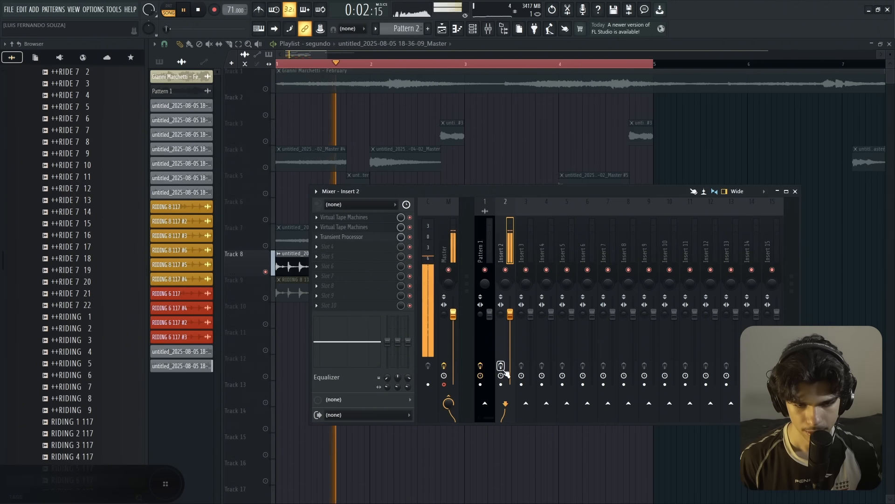
key("space")
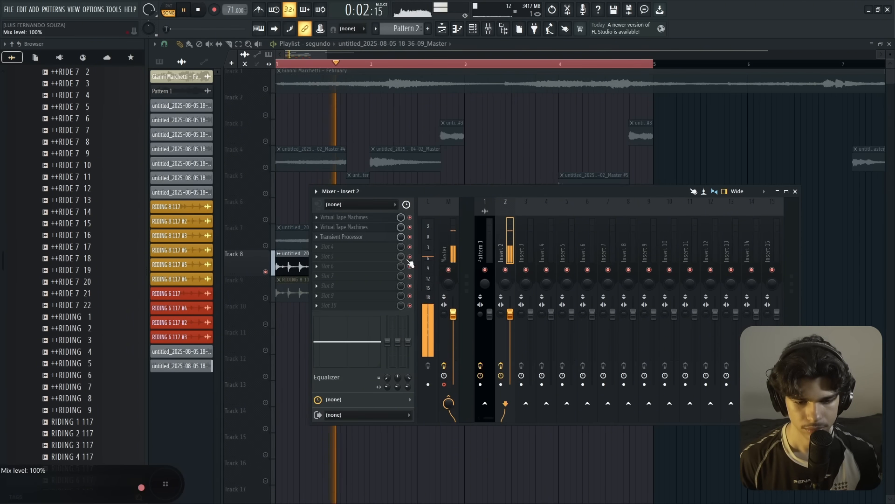
left_click(451, 375)
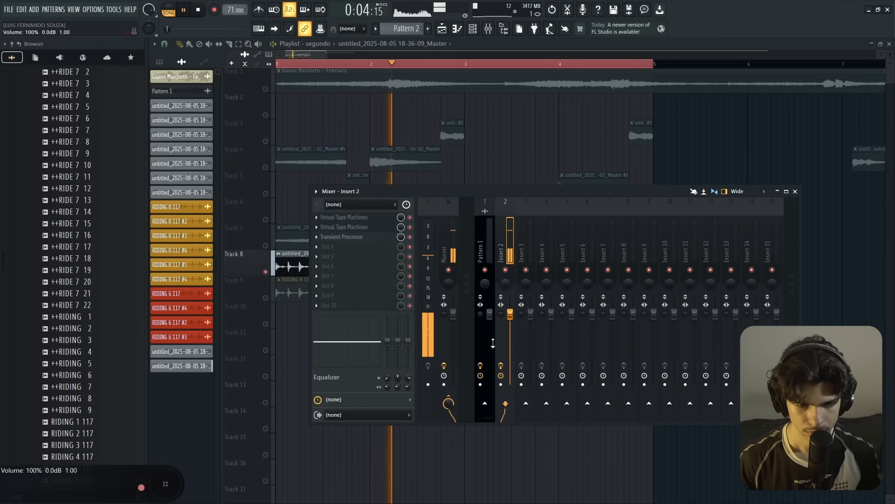
left_click(508, 275)
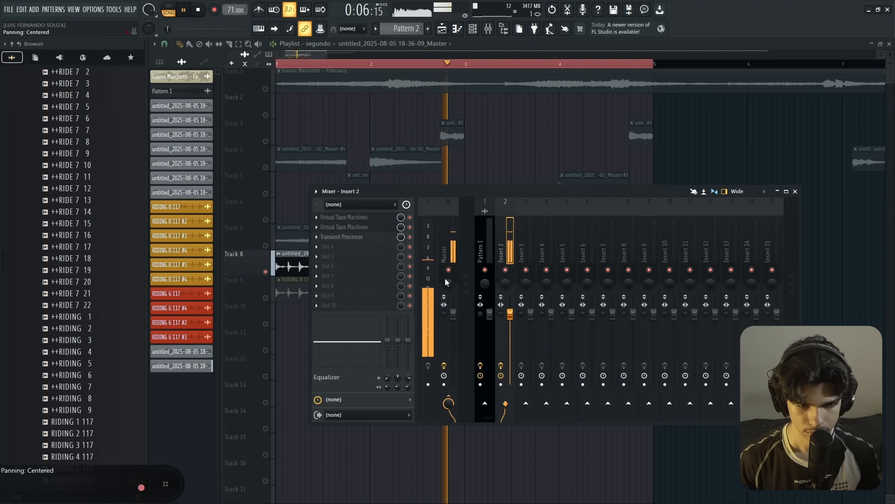
key("space")
Step: Review the Transient Processor settings and compare the drum loop with that effect bypassed and enabled
left_click(352, 238)
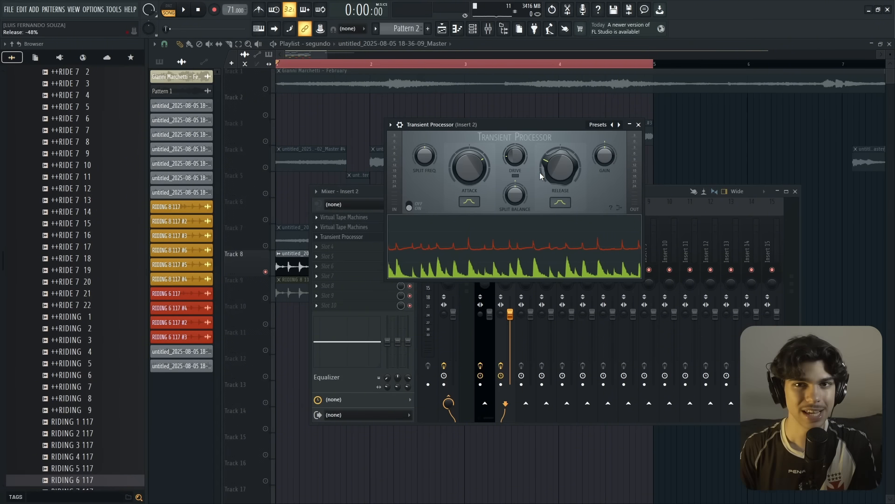
left_click(386, 238)
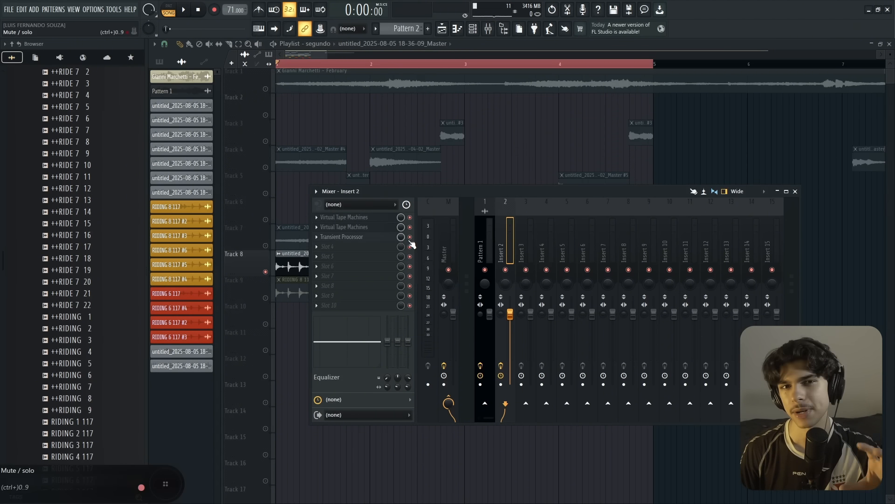
key("space")
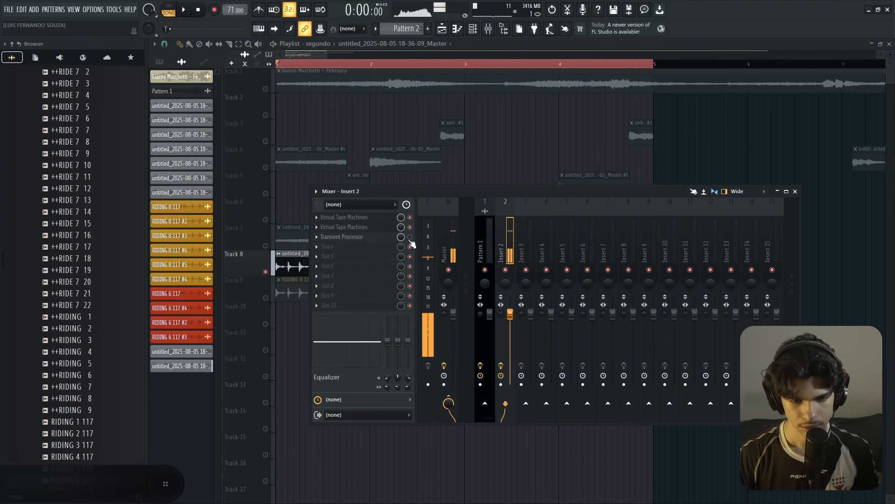
key("space")
key("space")
key("space")
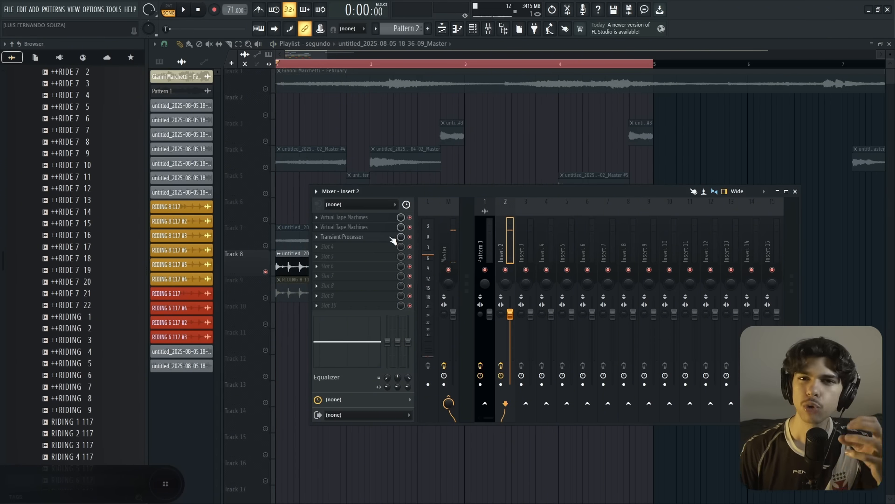
Step: Load Fresh Air on Insert 2, link its Mid Air and High Air controls, and raise both to about 7%
key("F8")
type("fresh")
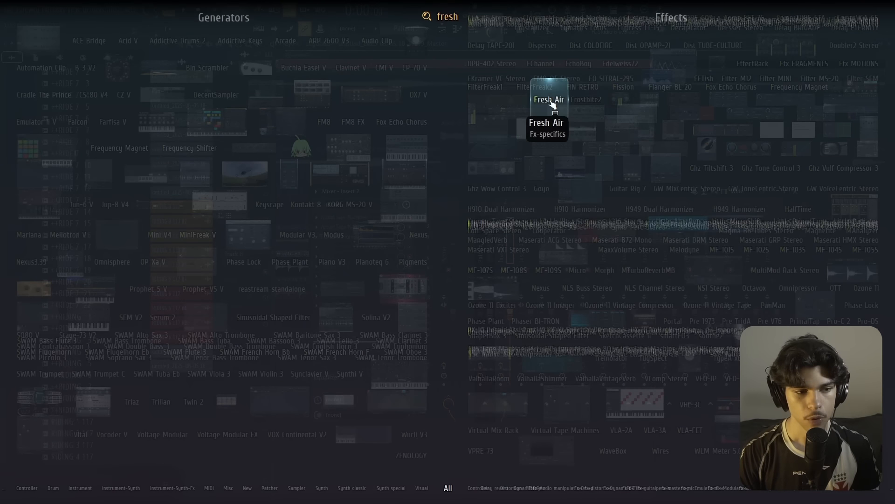
key("Return")
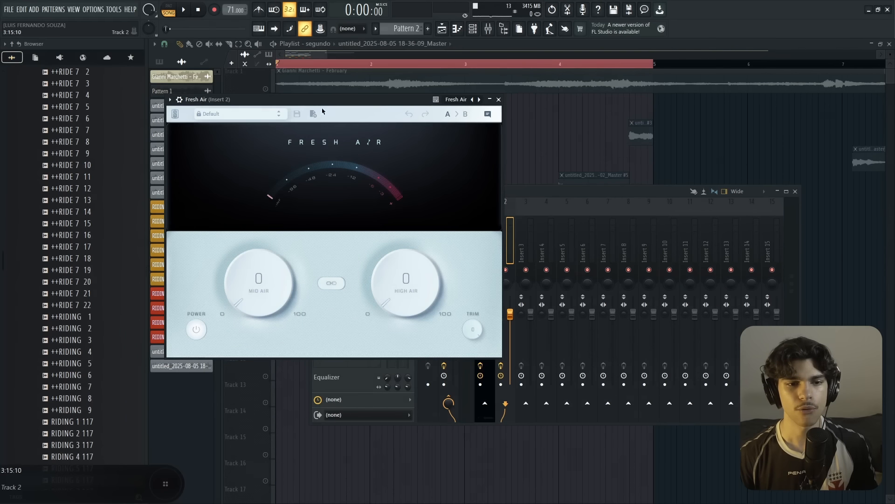
left_click(404, 280)
scroll(338, 287, "up", 3)
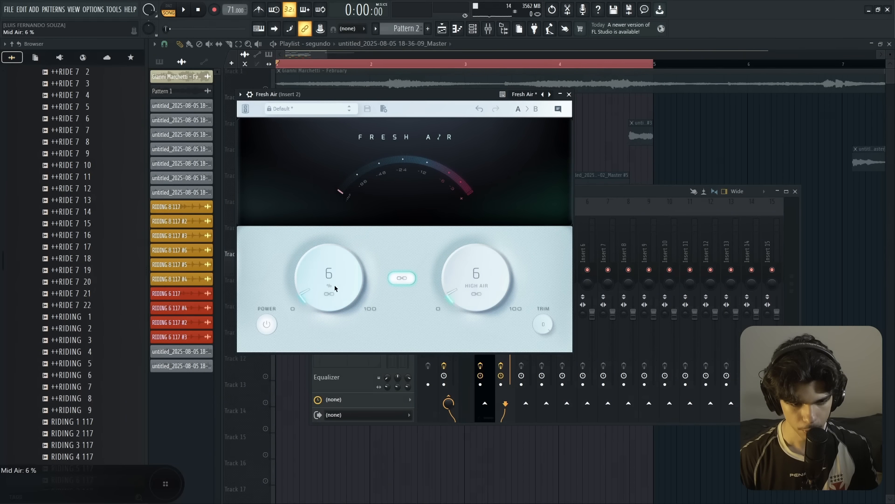
left_click(569, 94)
Step: Audition the drums through Fresh Air and lower its trim to -1.0 dB
key("space")
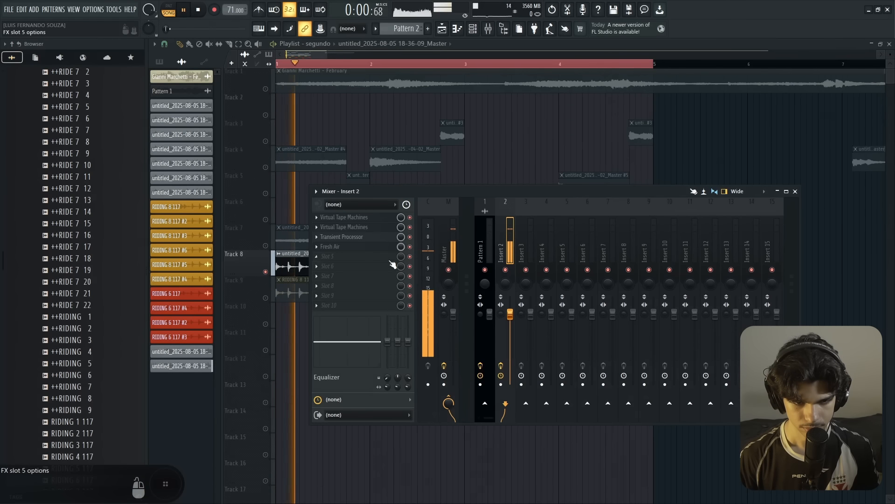
key("space")
left_click(364, 248)
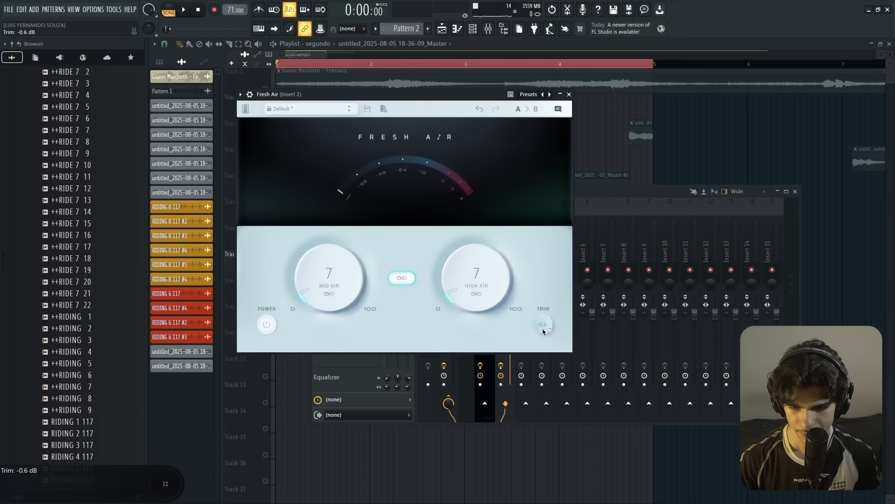
key("space")
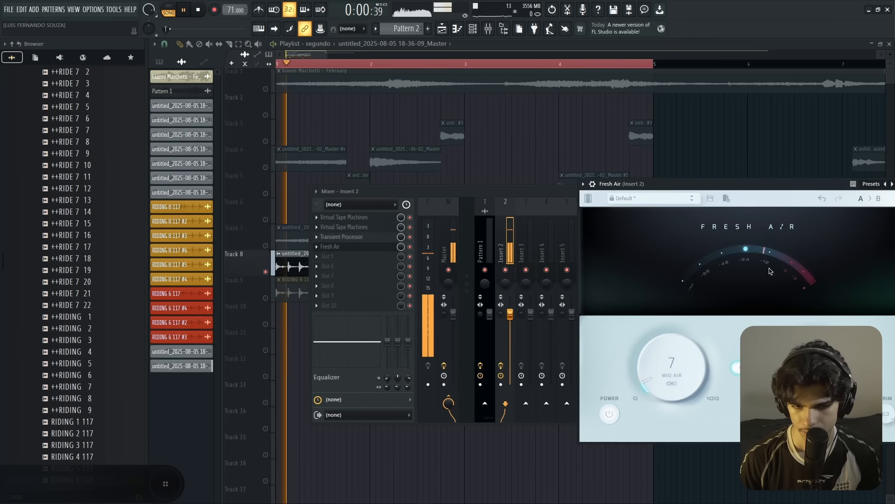
left_click_drag(888, 428, 888, 438)
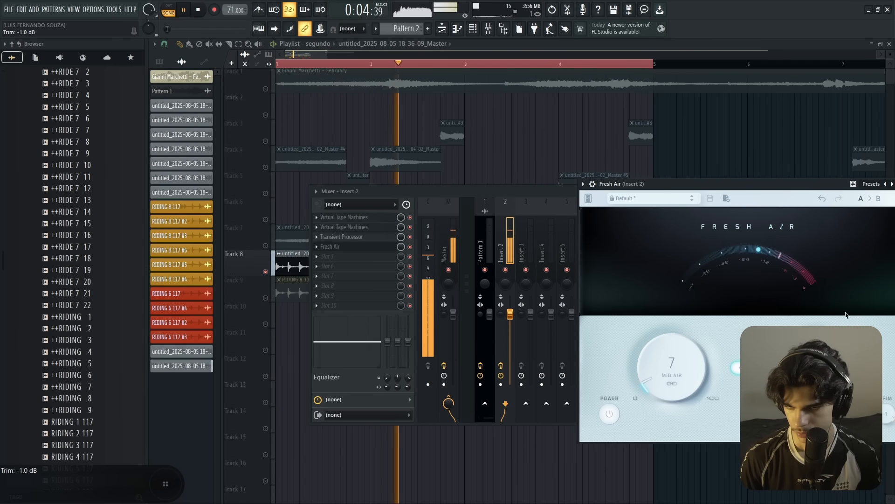
Step: Audition the drums again through Fresh Air on Insert 2, lower its trim to -2.0 dB, and close the plugin
left_click_drag(672, 184, 636, 181)
left_click_drag(636, 181, 561, 174)
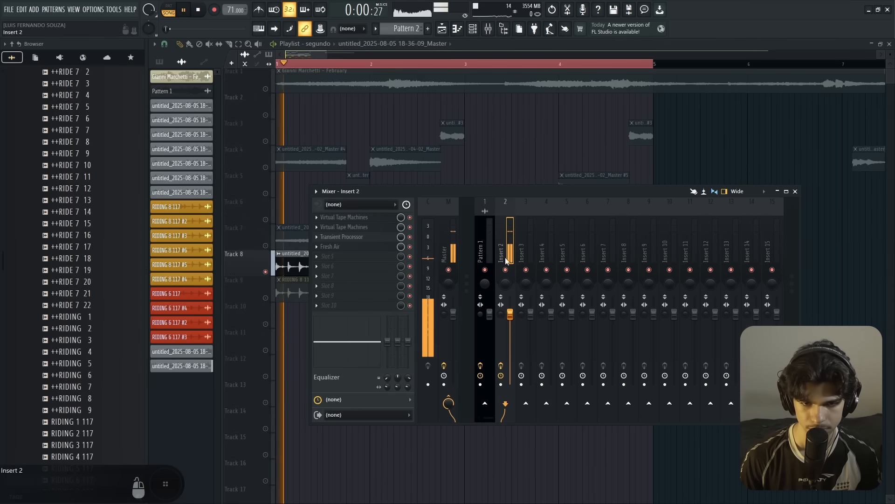
left_click(371, 248)
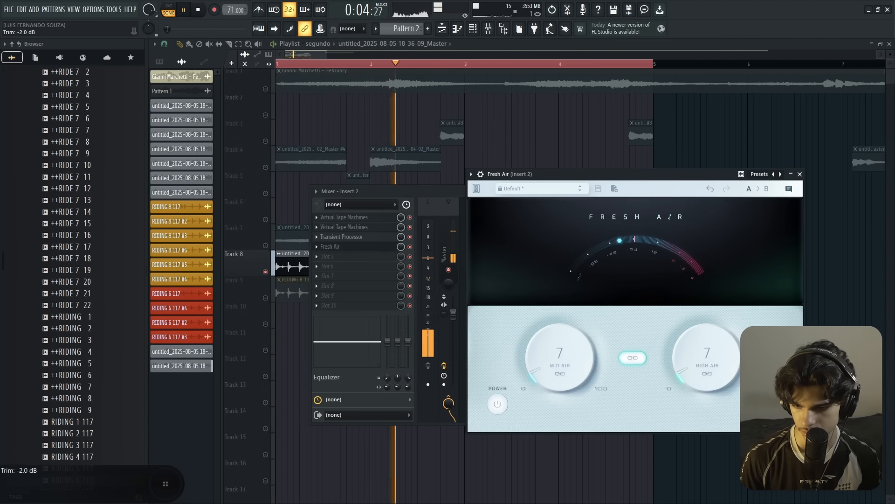
key("Escape")
key("space")
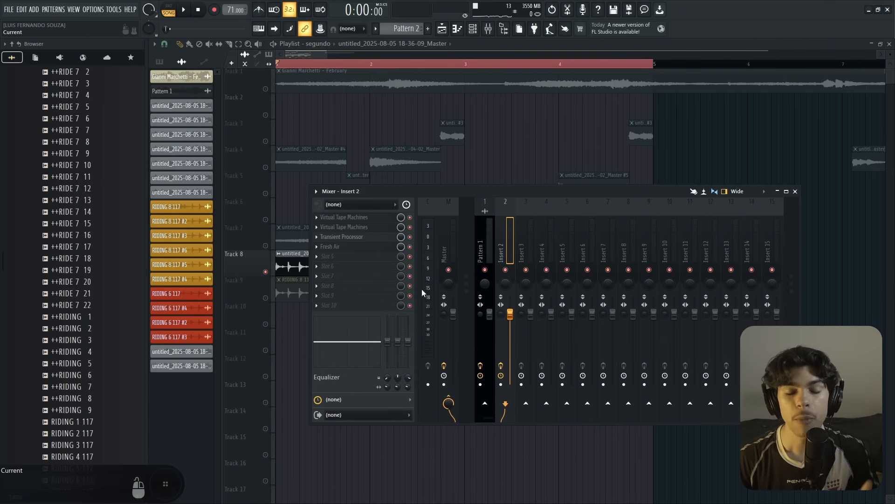
key("space")
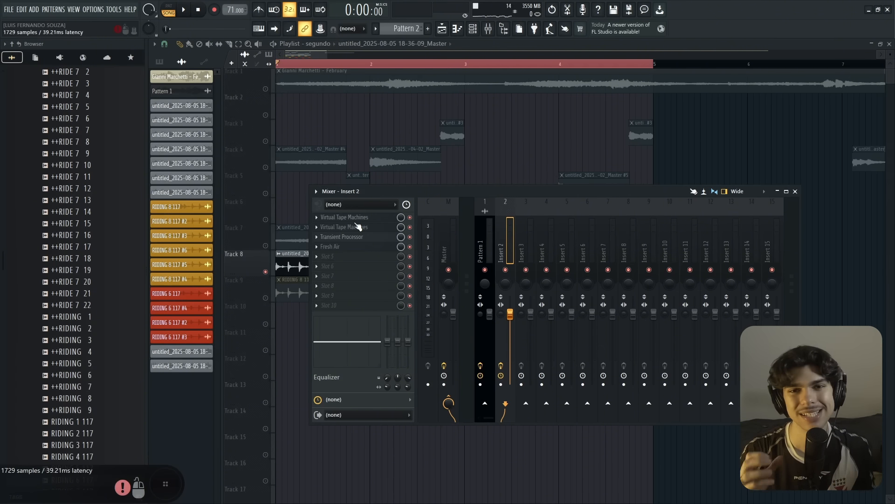
Step: Unmute the rendered sample on Track 7, raise its clip gain to 3.5 dB, and play it with the drum loop
key("F9")
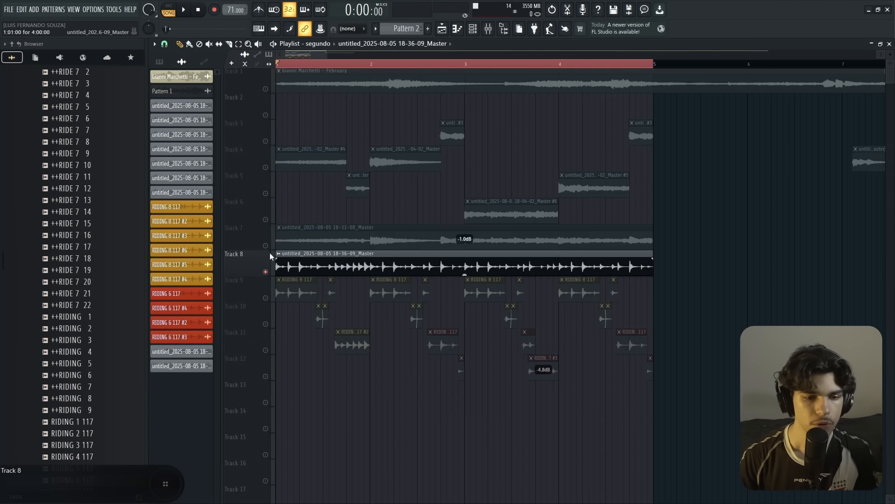
left_click(266, 246)
key("space")
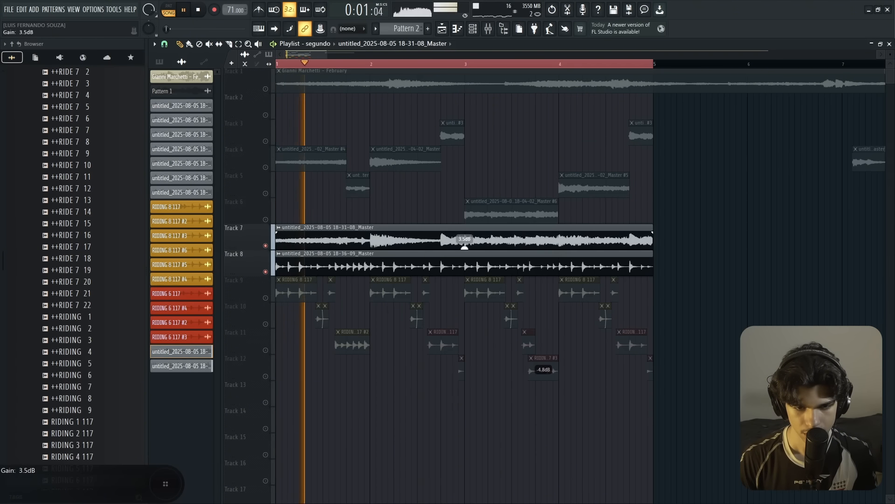
Step: Open the Track 7 sample's channel settings and lower its channel volume slightly
double_click(437, 234)
mouse_move(369, 126)
left_mouse_down()
mouse_move(370, 140)
mouse_move(370, 131)
left_mouse_up()
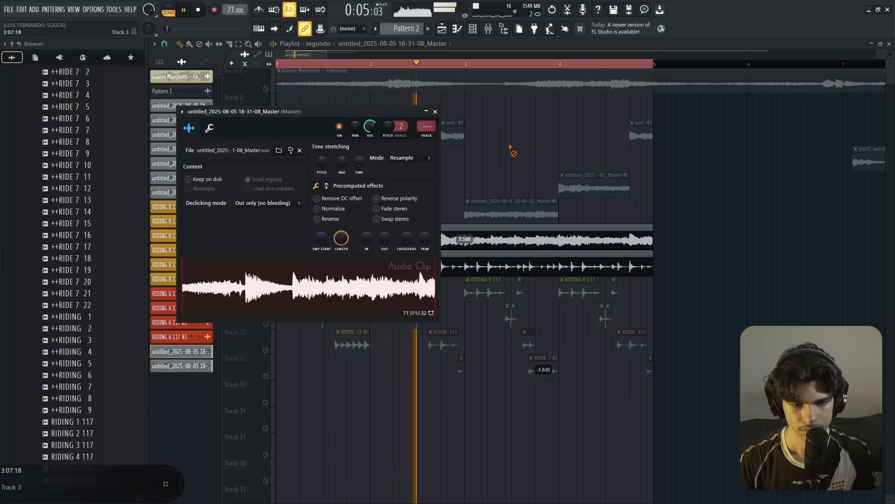
Step: Add a CLA-2A Stereo compressor to the Pattern 1 mixer track with peak reduction 54.20 and gain 40.16
key("Escape")
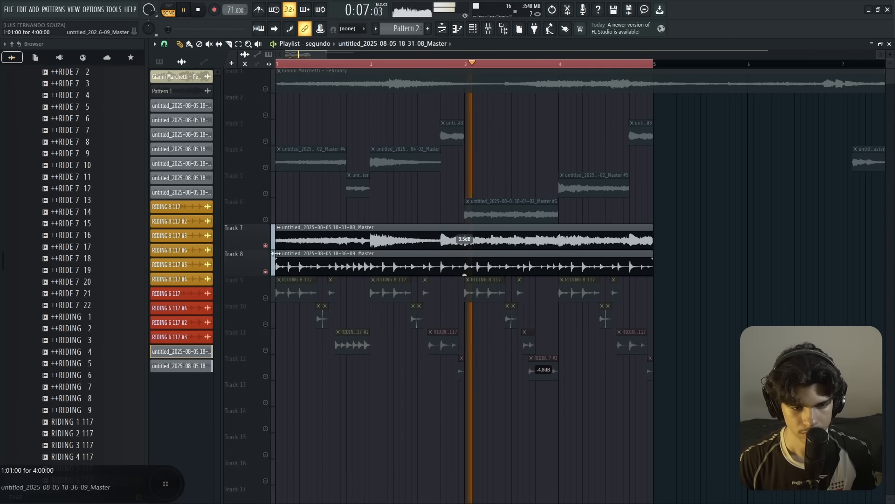
key("space")
left_click(489, 28)
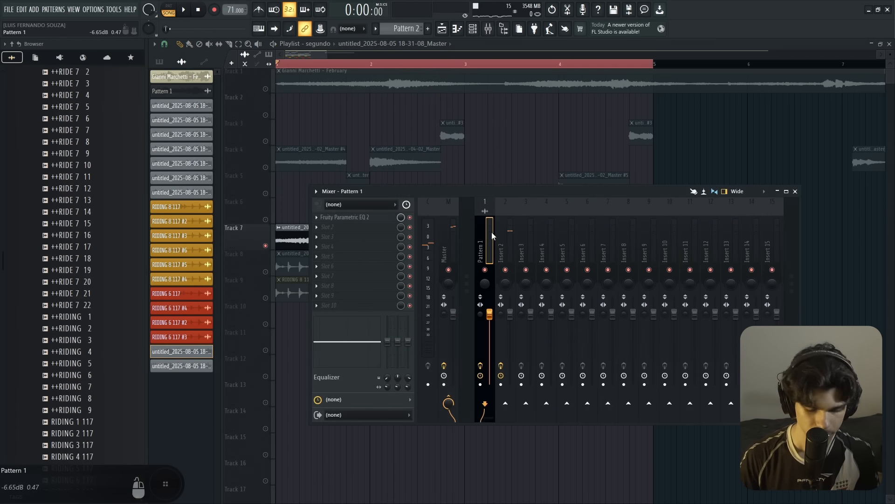
key("F8")
type("cla")
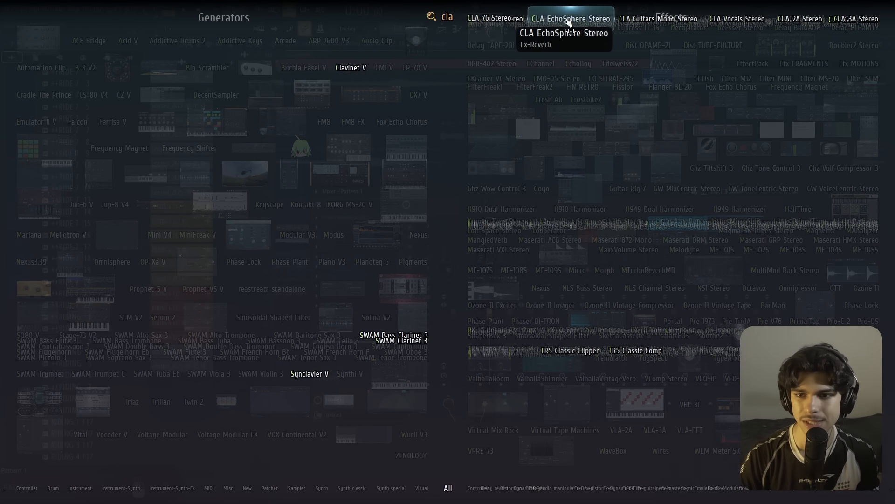
left_click(801, 18)
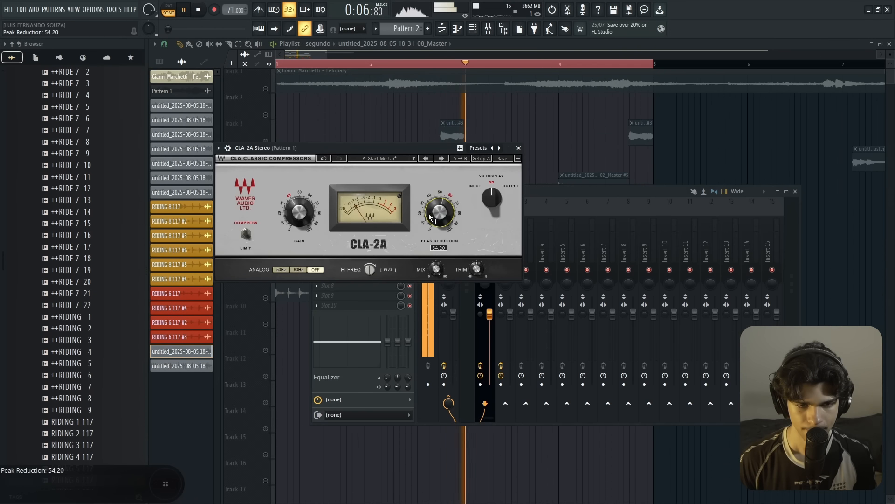
left_click_drag(298, 214, 299, 213)
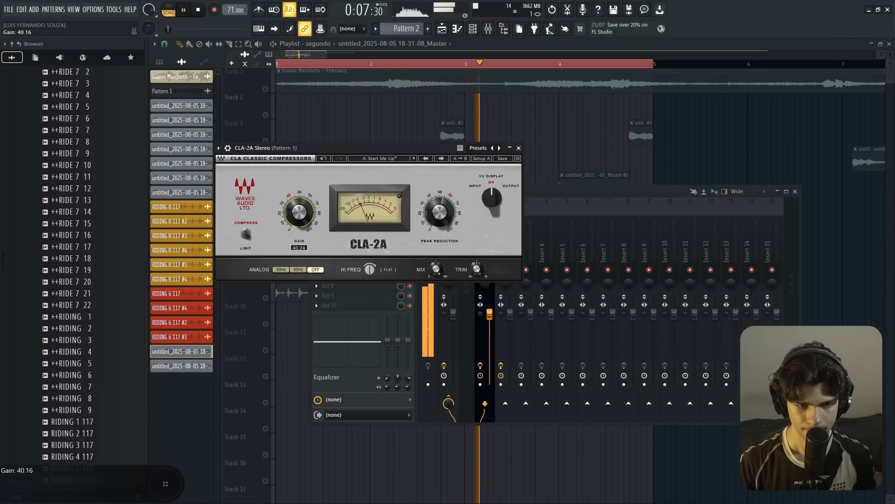
left_click(519, 148)
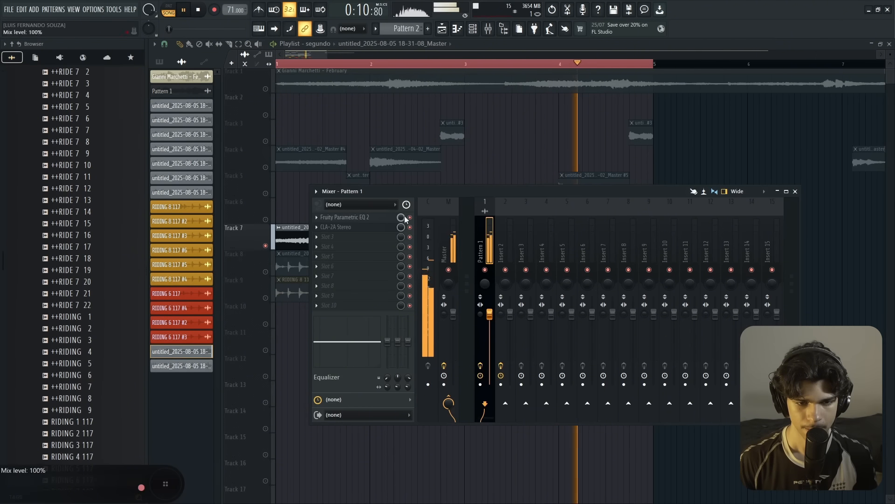
Step: Bypass Fruity Parametric EQ 2 on the Pattern 1 mixer track and set the track's volume to 73% (-6.5 dB) during playback
key("F9")
key("space")
key("space")
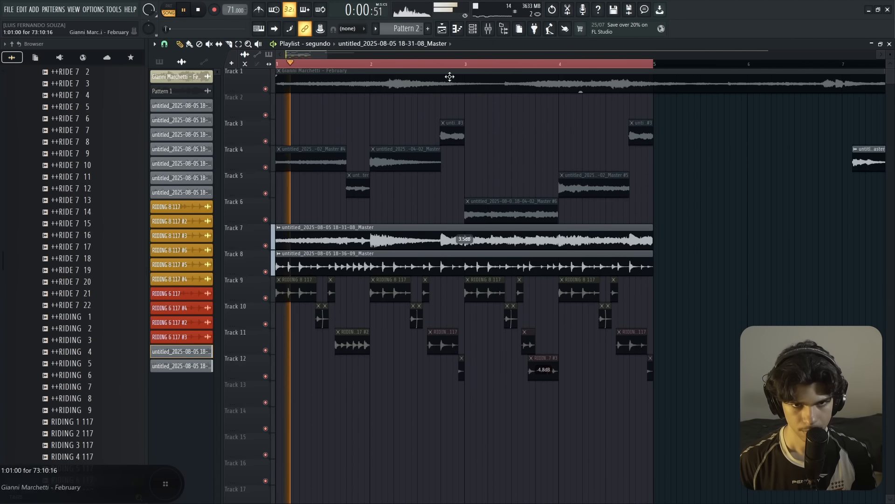
key("F9")
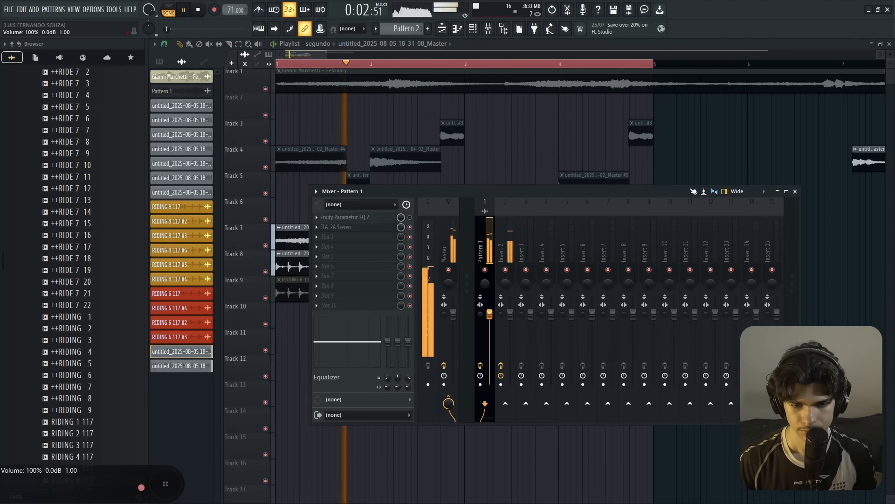
left_click_drag(489, 314, 490, 333)
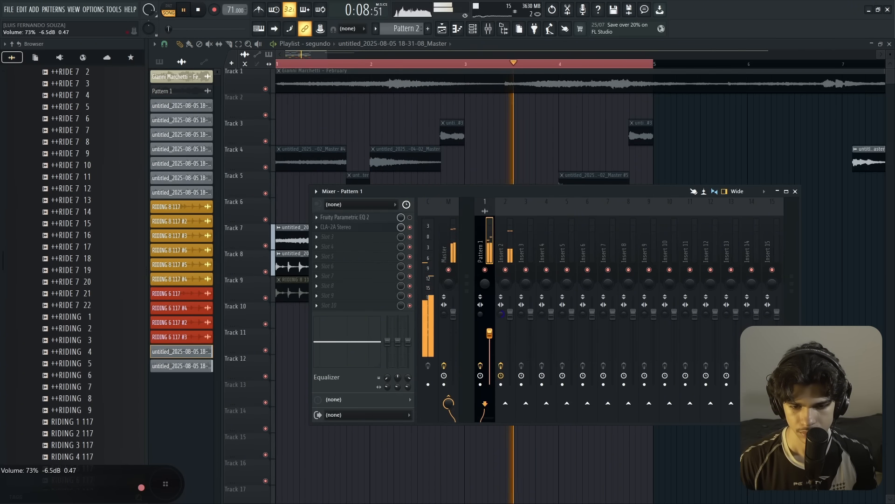
Step: Set the time-stretching pitch shift of the track 7 audio clip to +200 cents in its channel settings
left_click(511, 176)
left_click(626, 234, "ctrl")
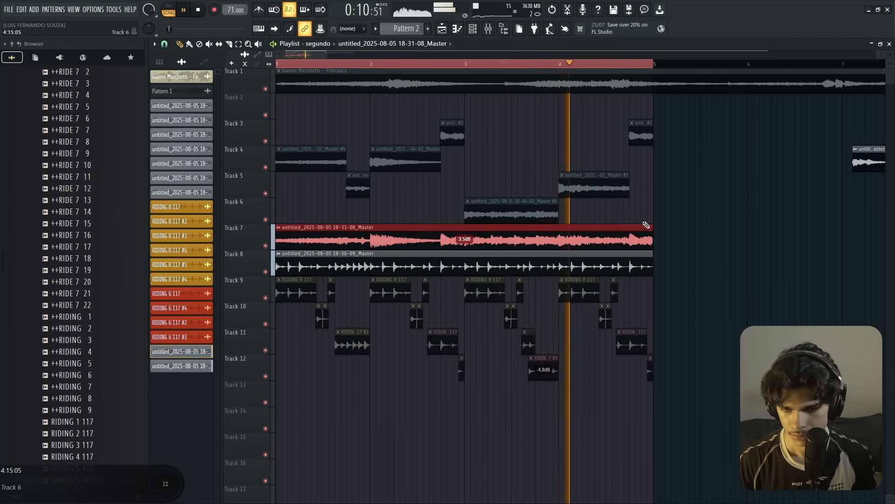
left_click_drag(672, 234, 277, 264)
left_click(693, 231, "ctrl")
left_click(426, 202, "ctrl")
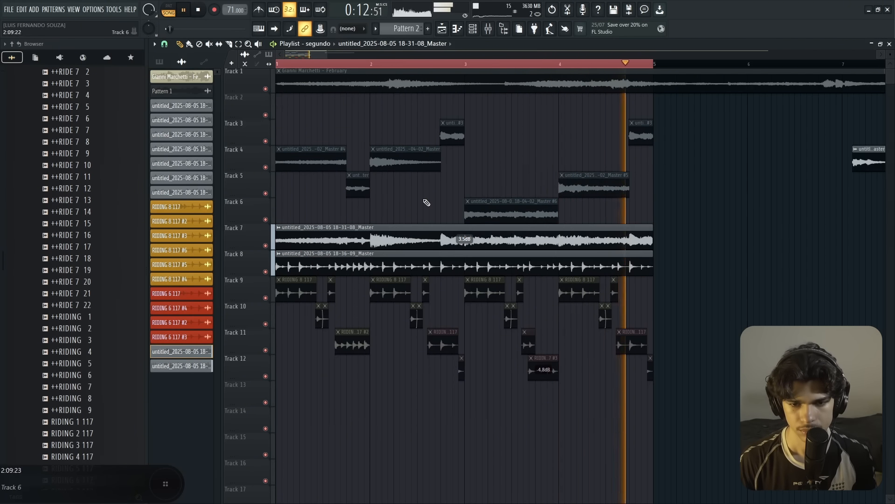
key("space")
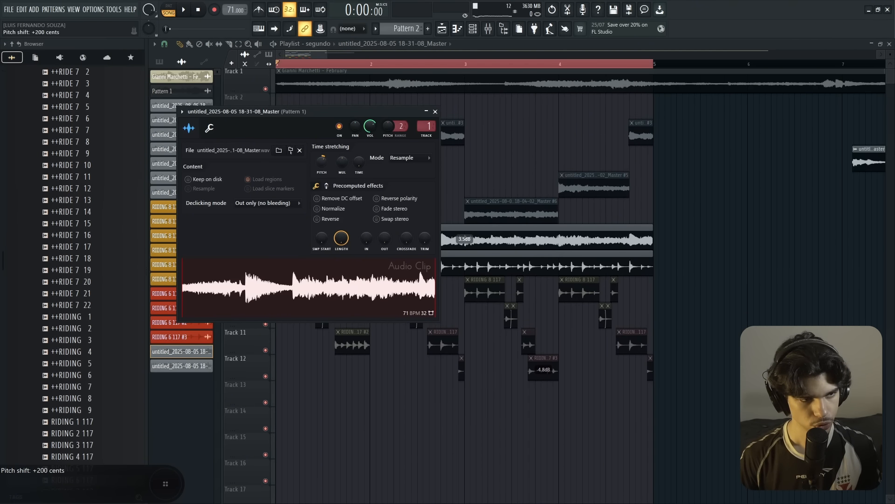
key("Escape")
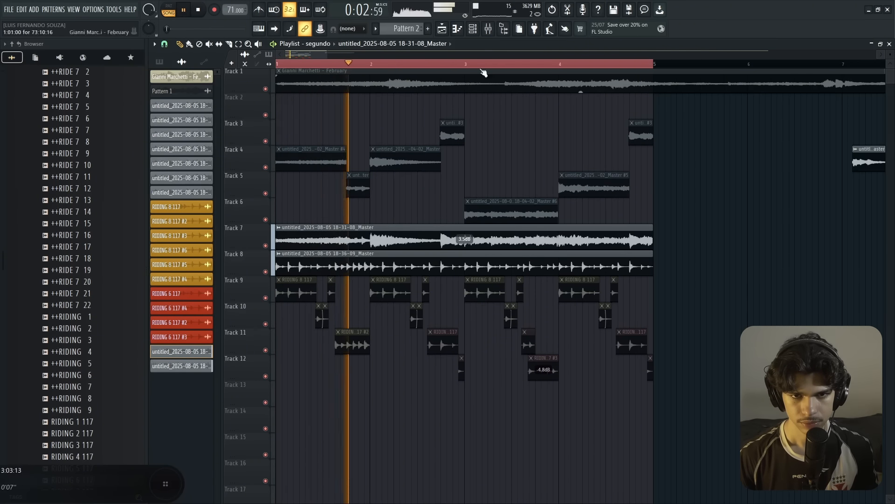
Step: Set the Pattern 1 mixer track's volume to 81% (-4.5 dB)
key("F9")
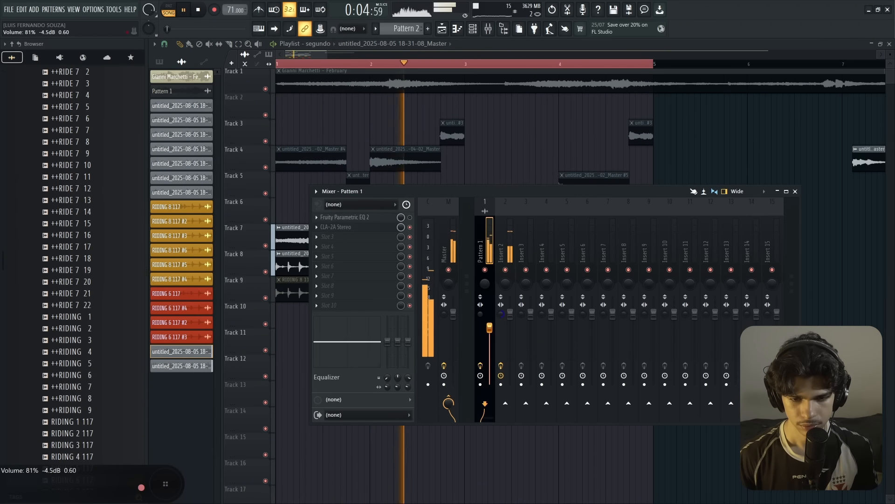
key("F9")
left_click_drag(678, 236, 321, 235)
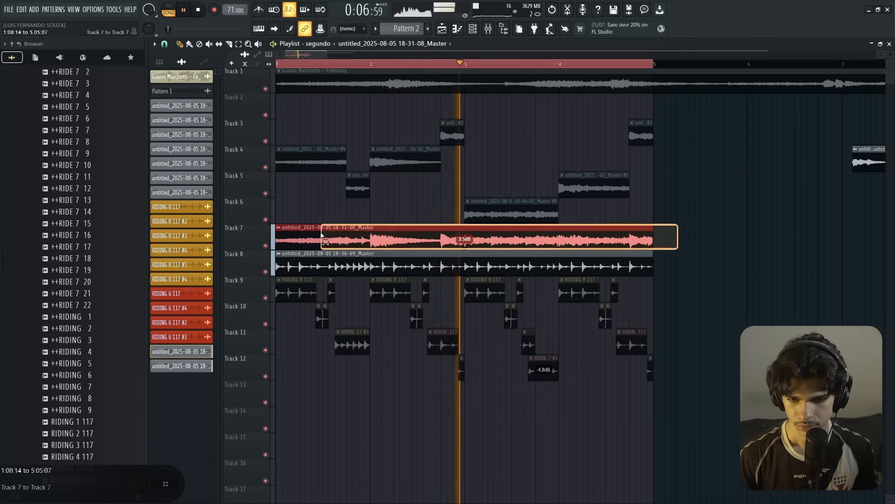
left_click_drag(663, 265, 316, 244)
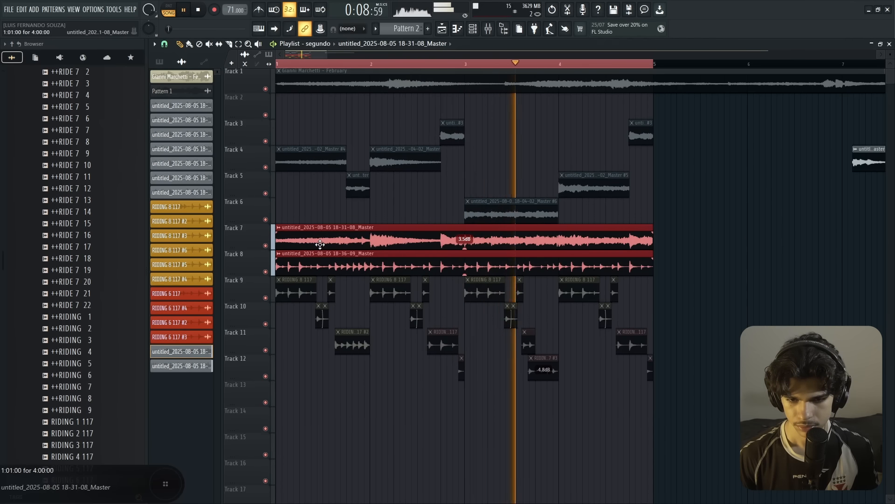
scroll(422, 272, "down", 1)
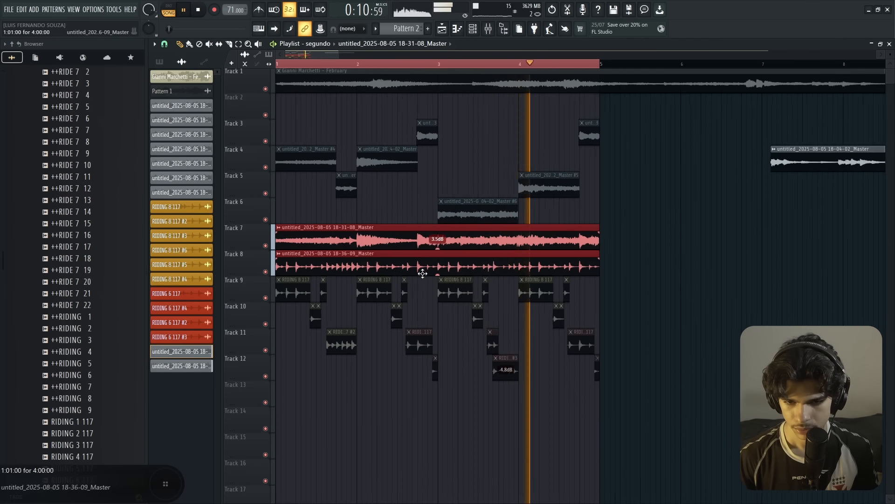
scroll(422, 273, "down", 2)
left_click(538, 250)
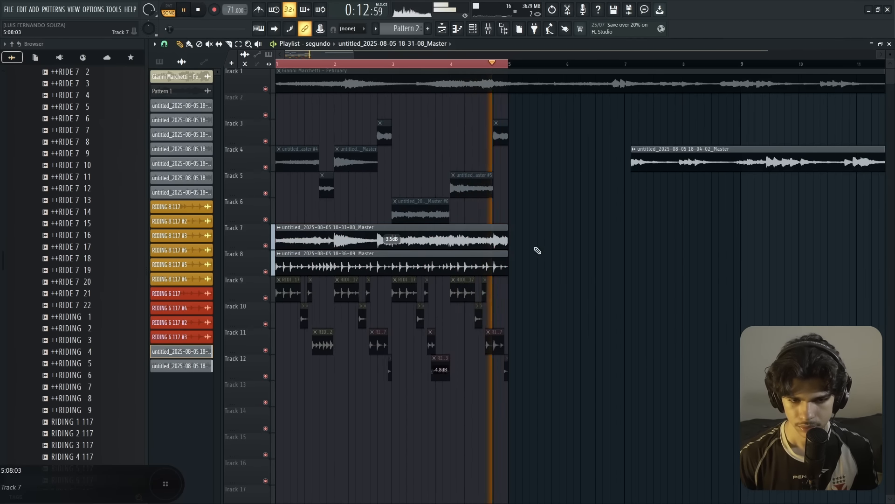
key("ctrl+z")
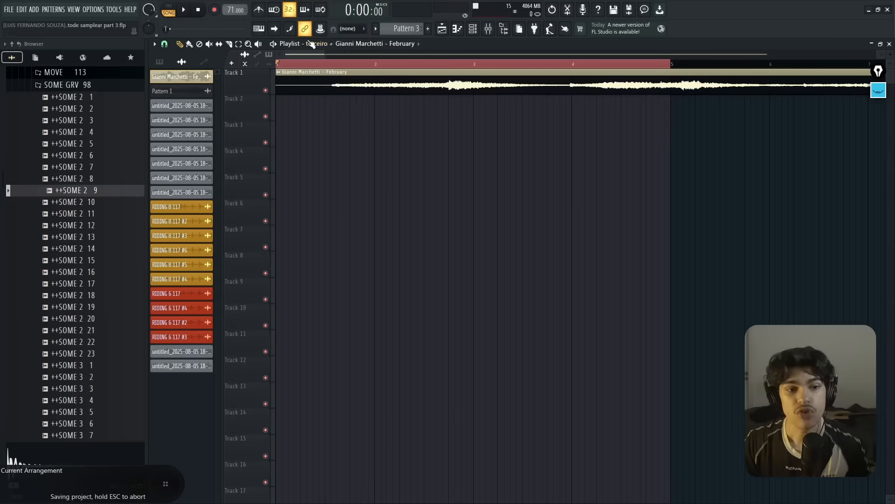
left_click(317, 43)
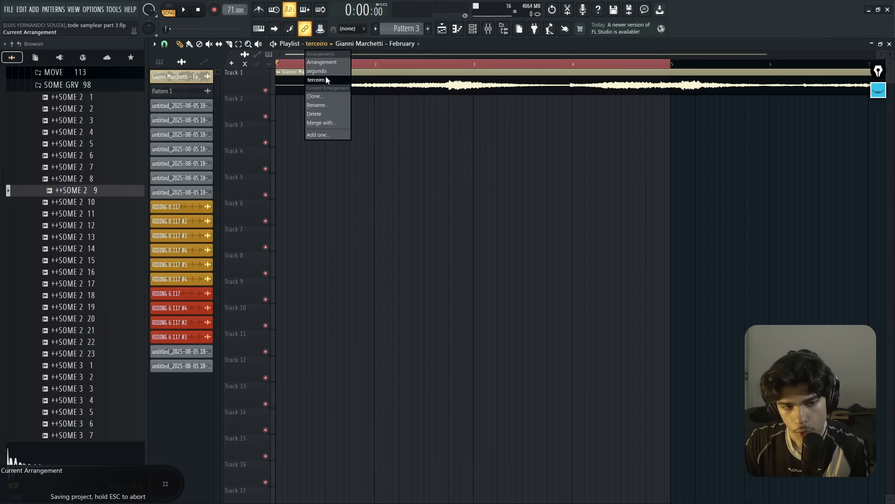
left_click(449, 141)
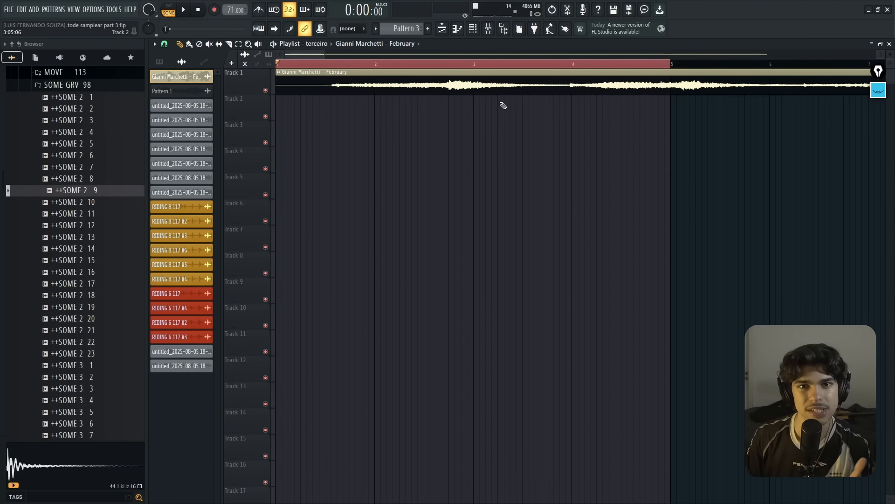
Step: Clear the playlist's time selection and audition the February sample to find a usable section around bar 25
left_click(307, 64)
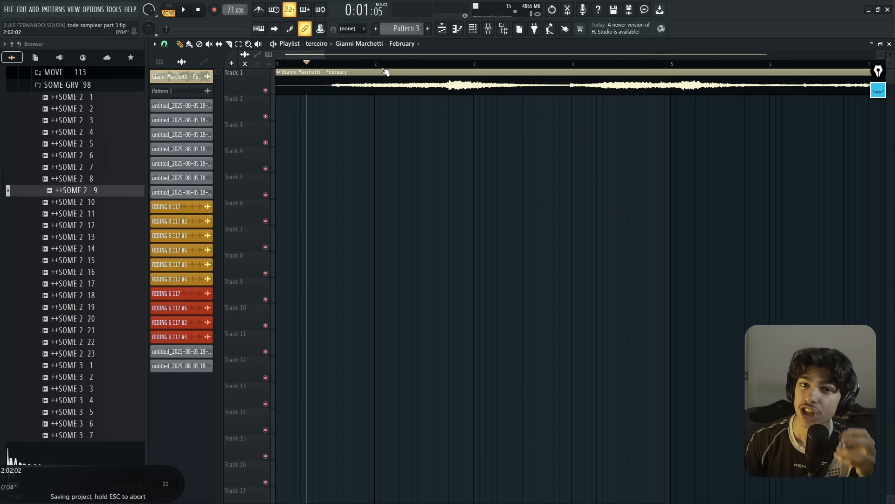
left_click(549, 64)
scroll(388, 69, "down", 2)
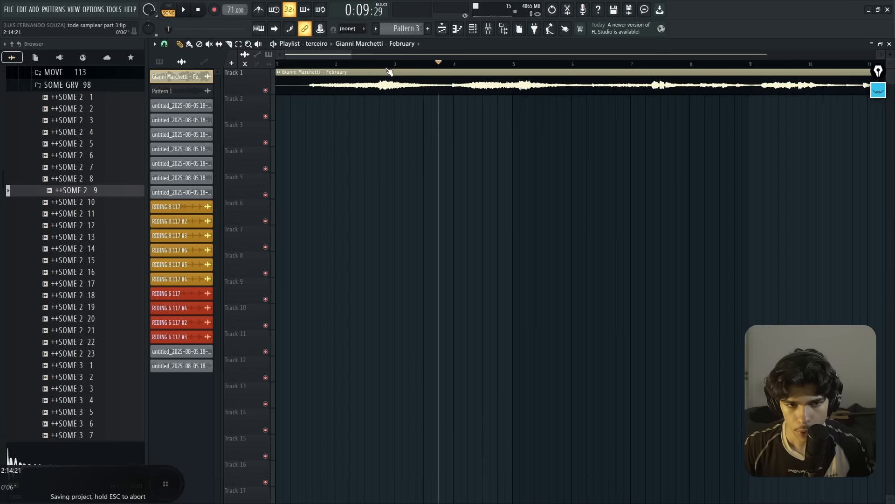
left_click_drag(315, 67, 321, 68)
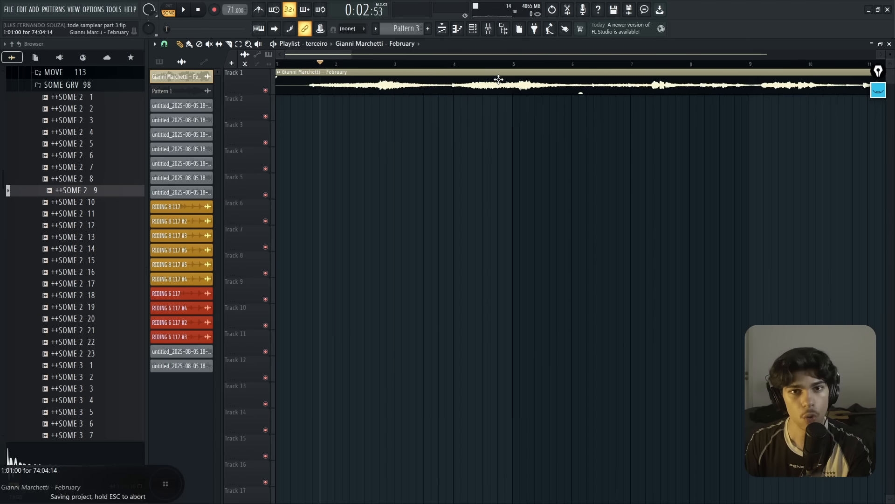
key("space")
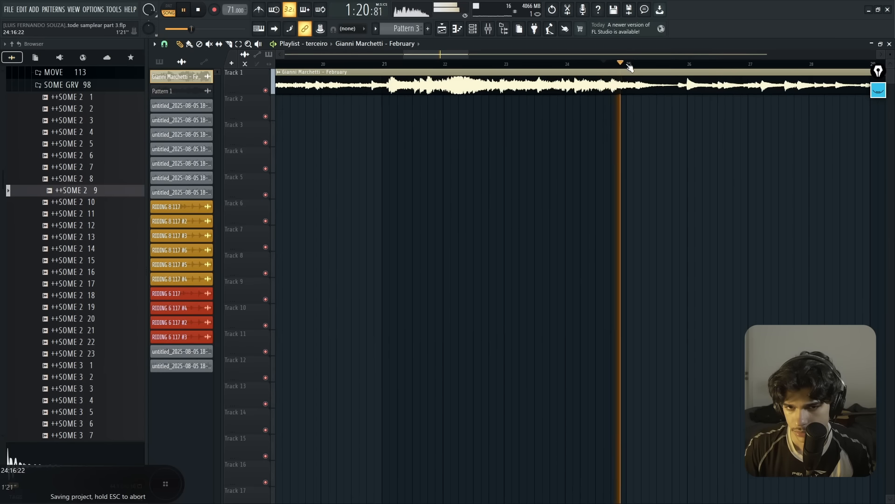
left_click(630, 67)
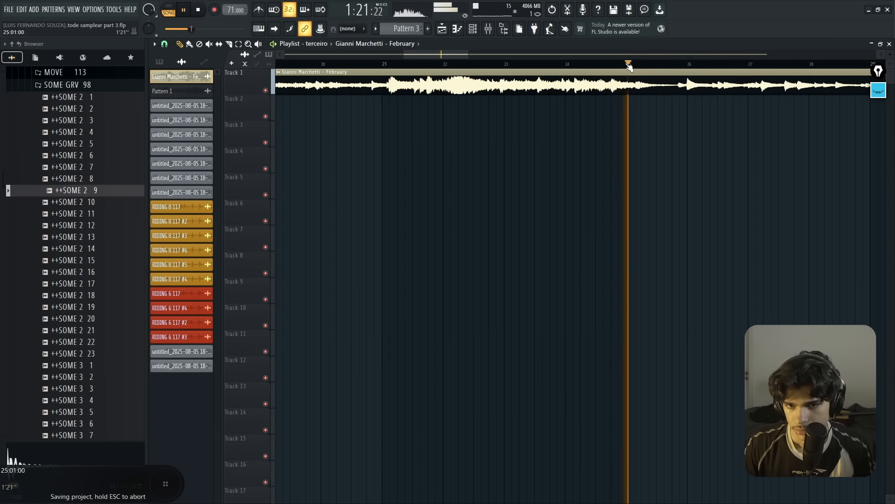
left_click(630, 67)
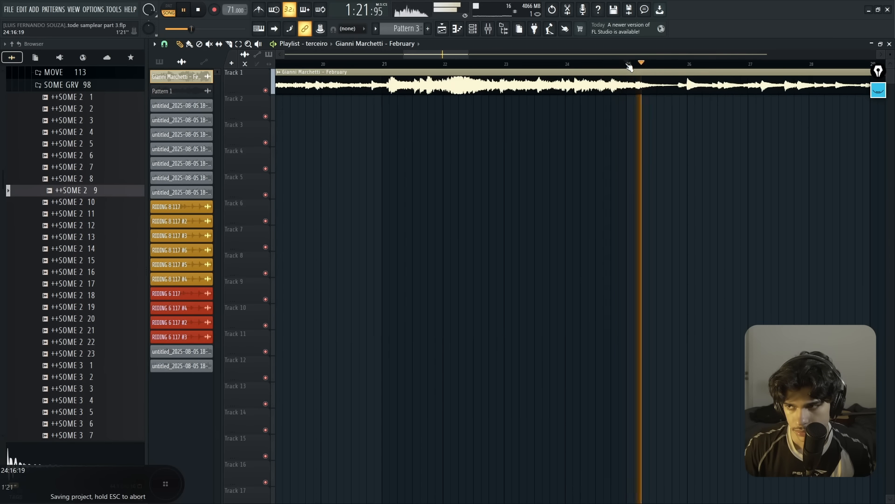
key("space")
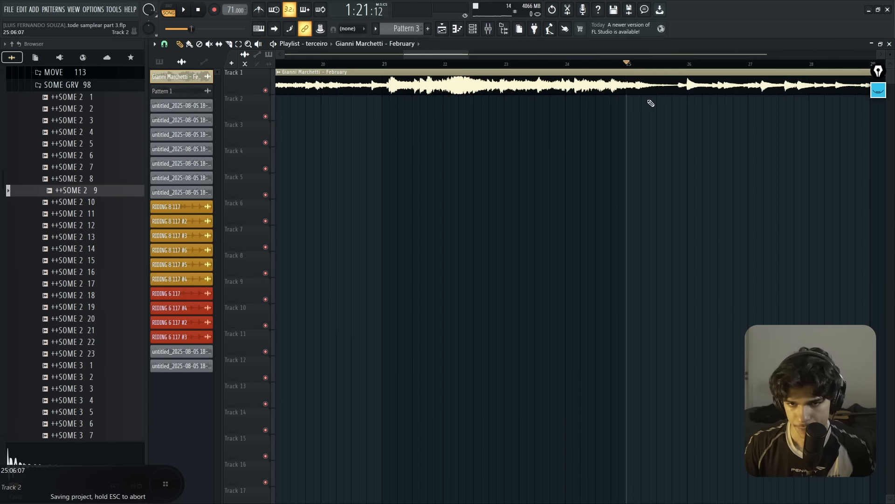
Step: Slice the February sample on both sides of the section around bar 25 and delete the audio before and after it
scroll(634, 88, "up", 5)
left_click(682, 92)
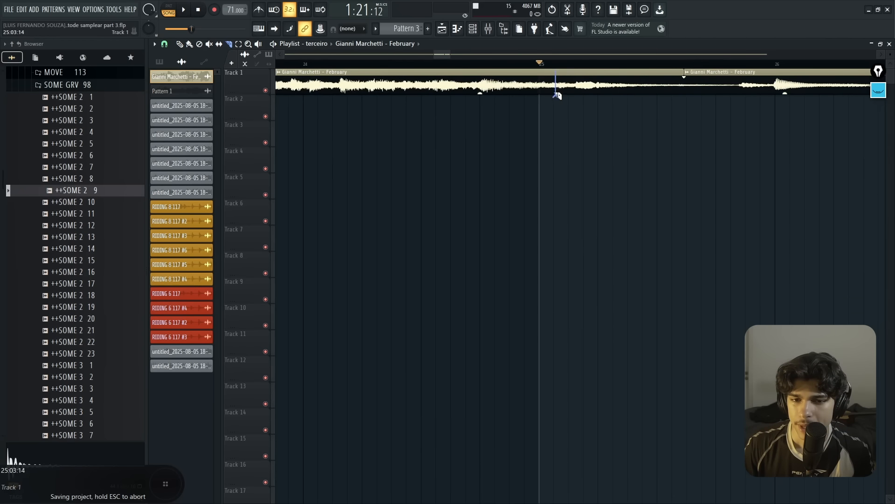
left_click(519, 93)
right_click(474, 94)
scroll(531, 76, "down", 2)
right_click(700, 91)
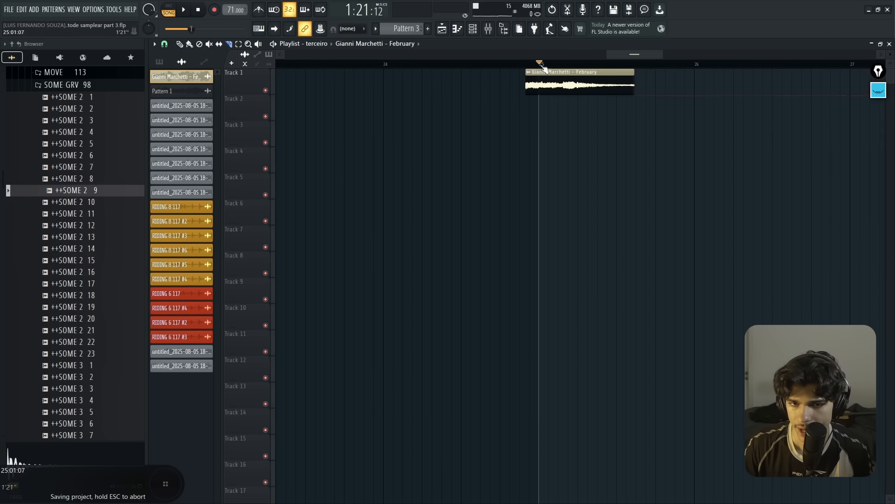
Step: Audition the isolated February slice around bar 25 and extend its end slightly
left_click(523, 63)
key("space")
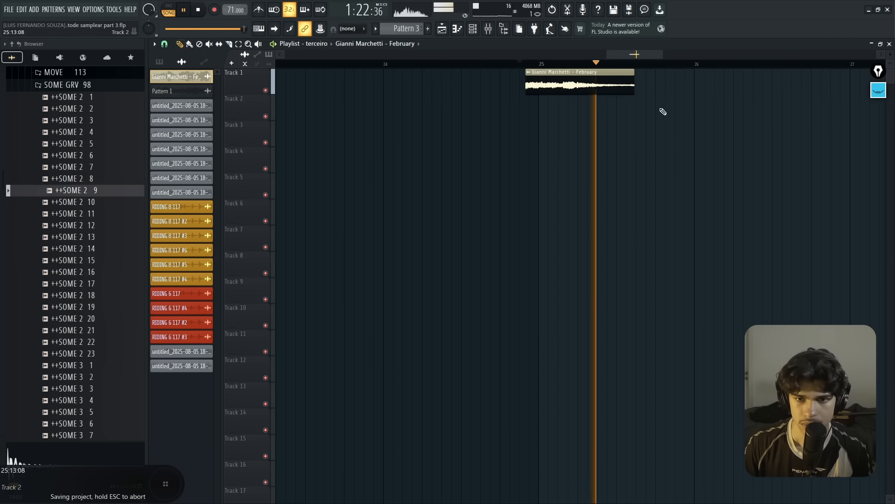
key("space")
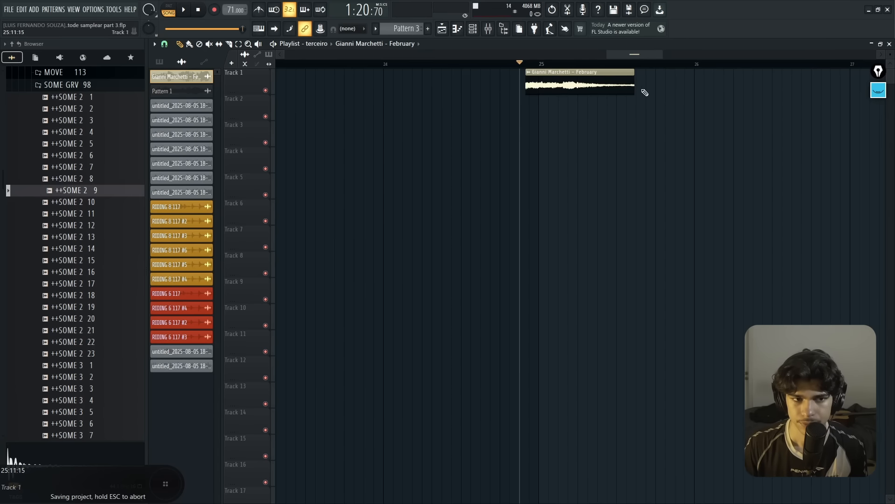
left_click_drag(634, 80, 719, 80)
key("space")
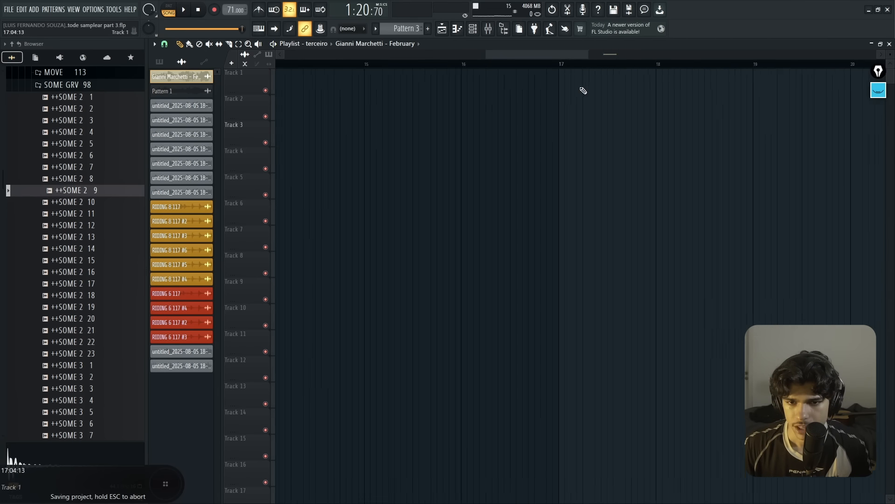
Step: Move the February slice to the start of bar 1 on track 3
scroll(586, 91, "down", 3)
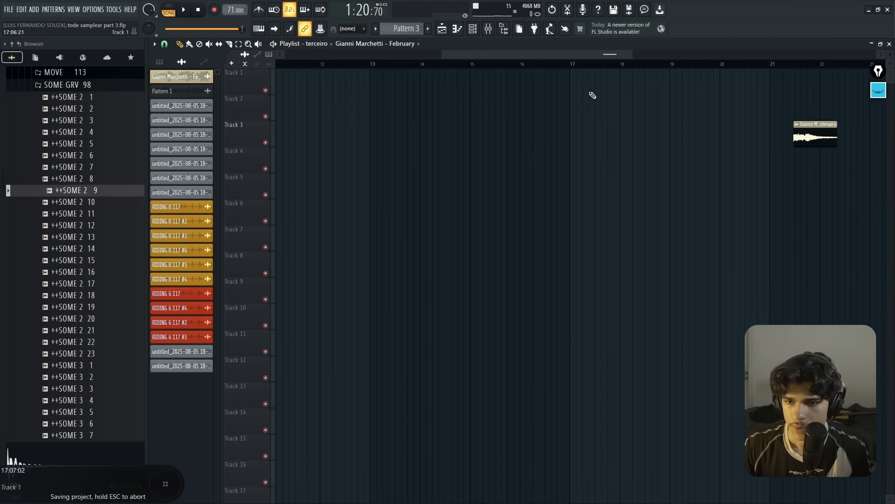
left_click_drag(773, 137, 476, 123)
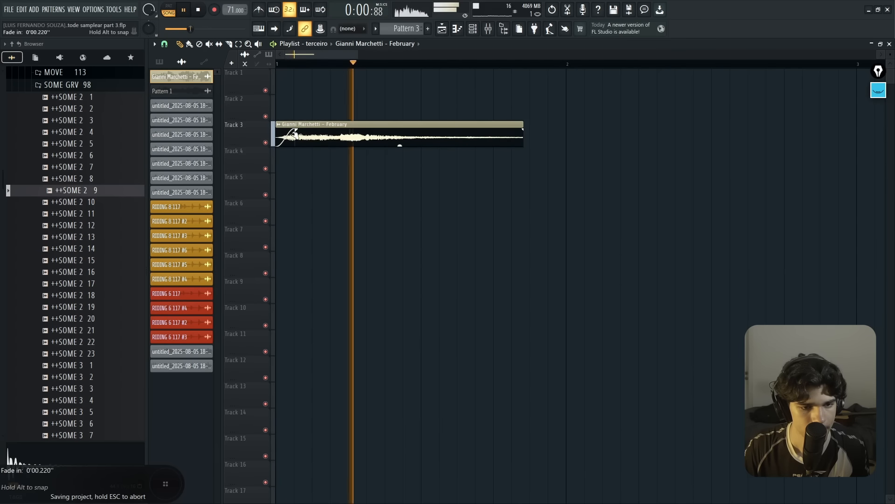
Step: Lengthen the fade-in at the start of the February slice on track 3 and audition it
left_click_drag(293, 130, 318, 131)
key("space")
key("space")
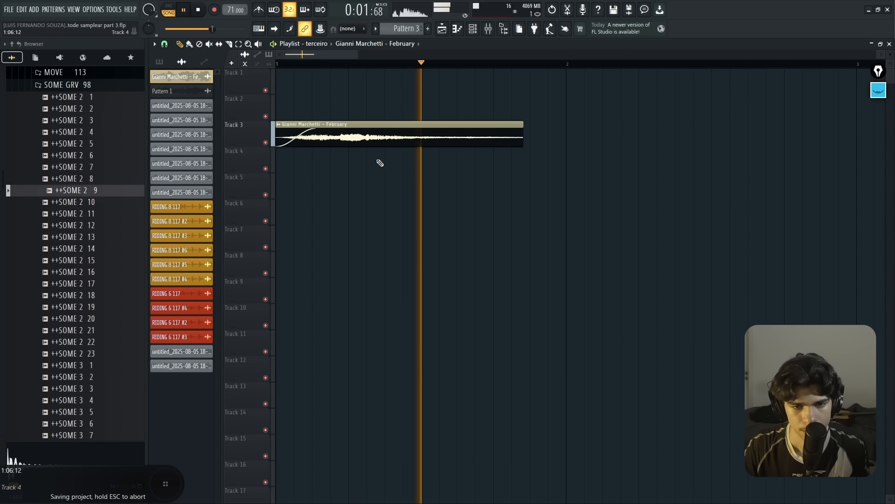
key("space")
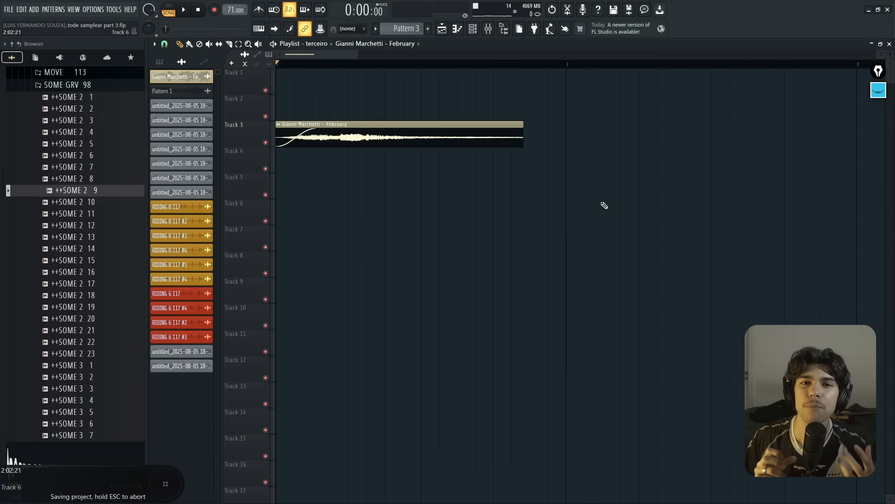
Step: Route the February sample to mixer Insert 5 and select that insert in the mixer
double_click(410, 139)
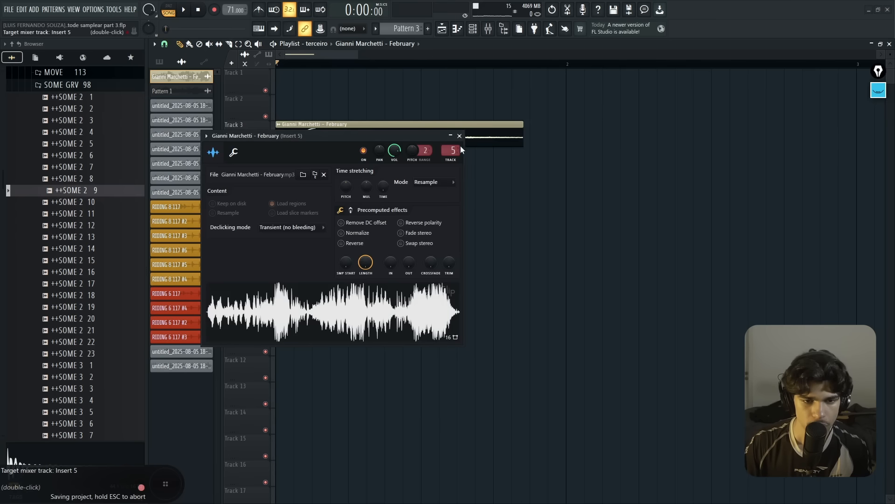
scroll(450, 148, "down", 1)
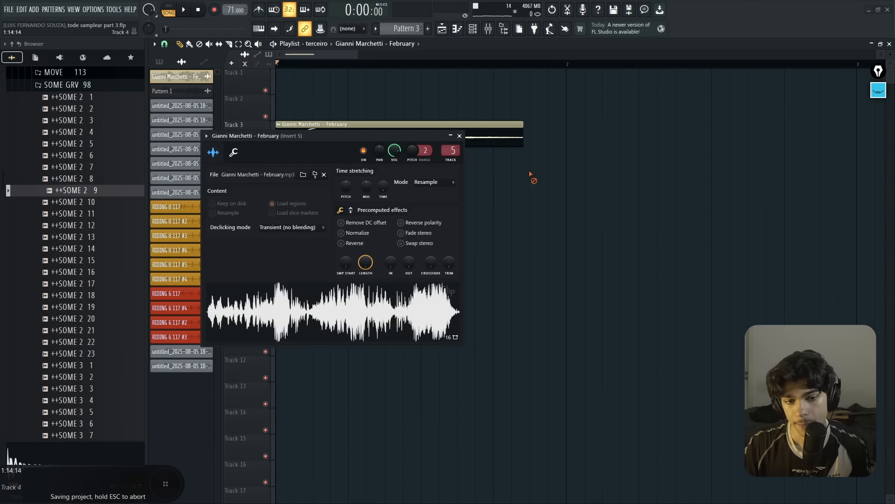
left_click(488, 29)
left_click(570, 228)
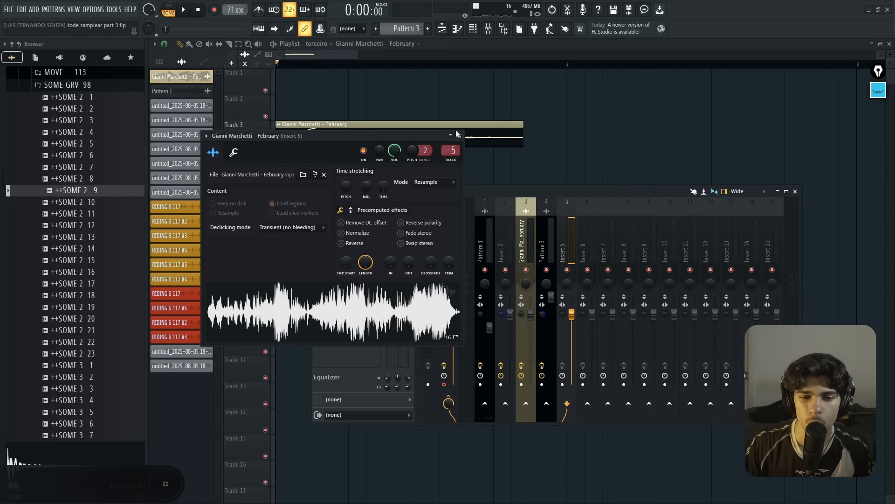
left_click(459, 137)
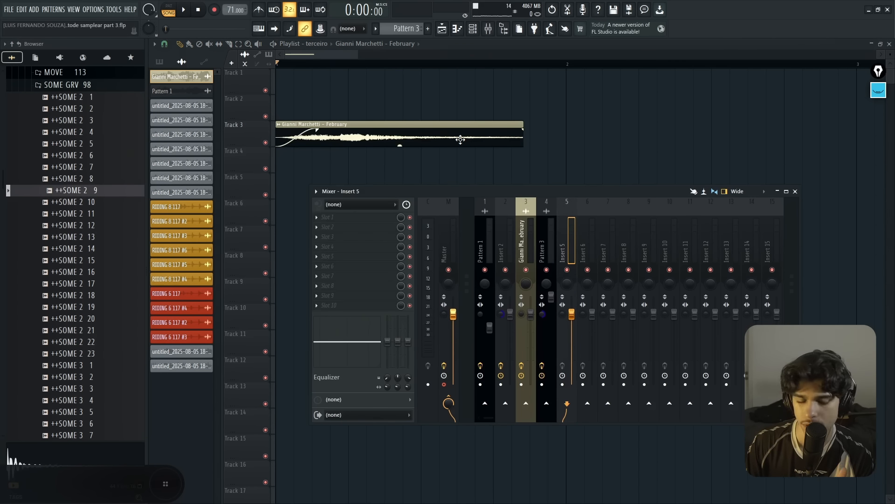
Step: Find the kHs Flanger effect with a plugin search and load it on mixer Insert 5
key("F8")
type("falng")
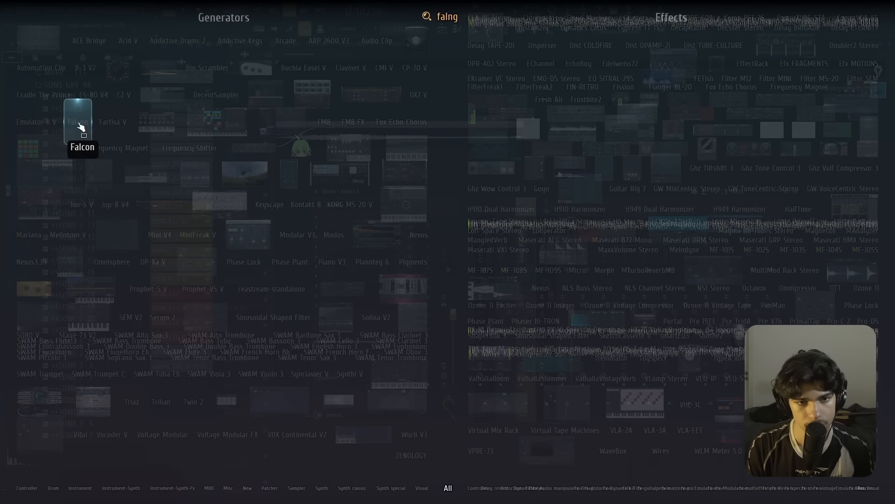
key("BackSpace")
key("BackSpace")
key("BackSpace")
key("BackSpace")
type("langer")
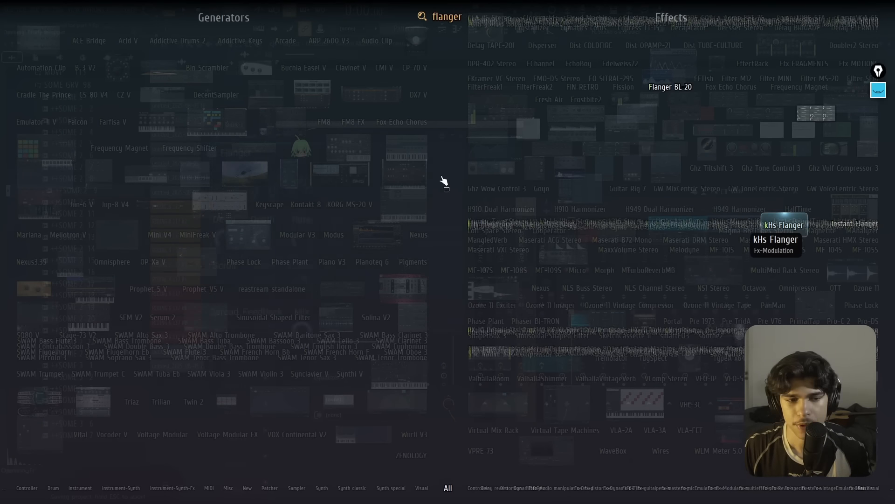
key("Return")
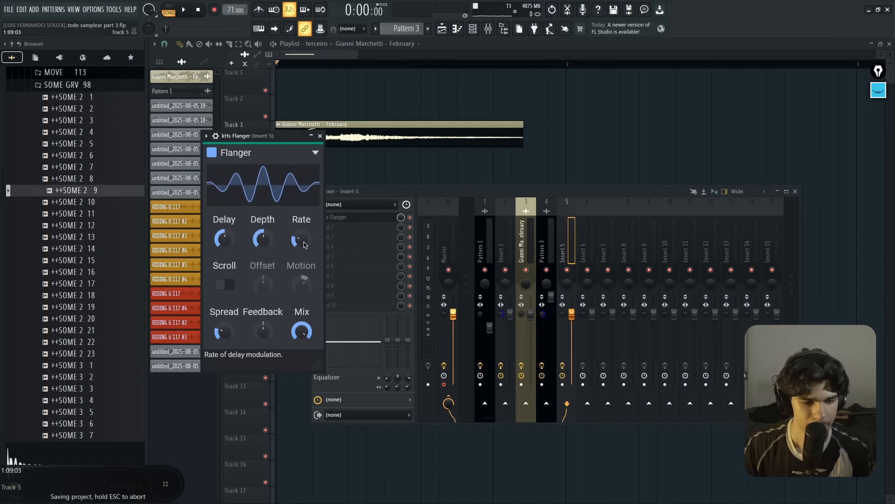
Step: Lower the flanger's delay and raise its depth, spread and feedback while auditioning the February slice
key("space")
left_click_drag(244, 136, 395, 142)
left_click_drag(377, 255, 377, 251)
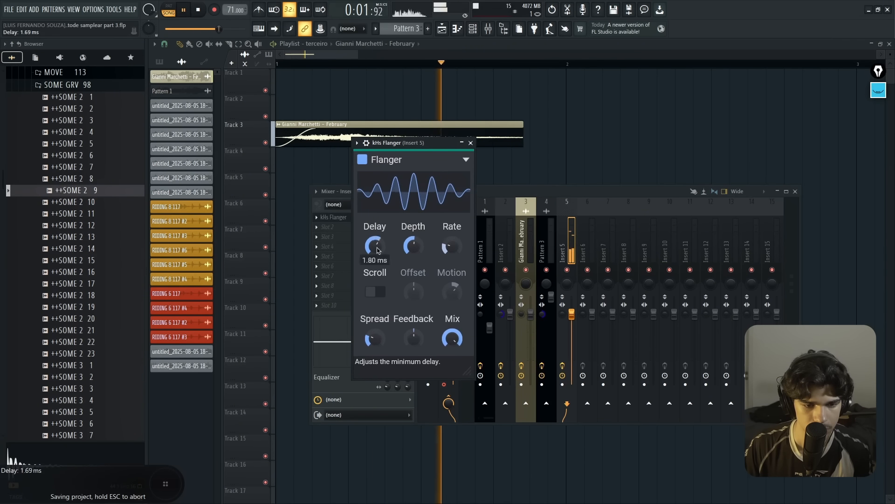
left_click(434, 143)
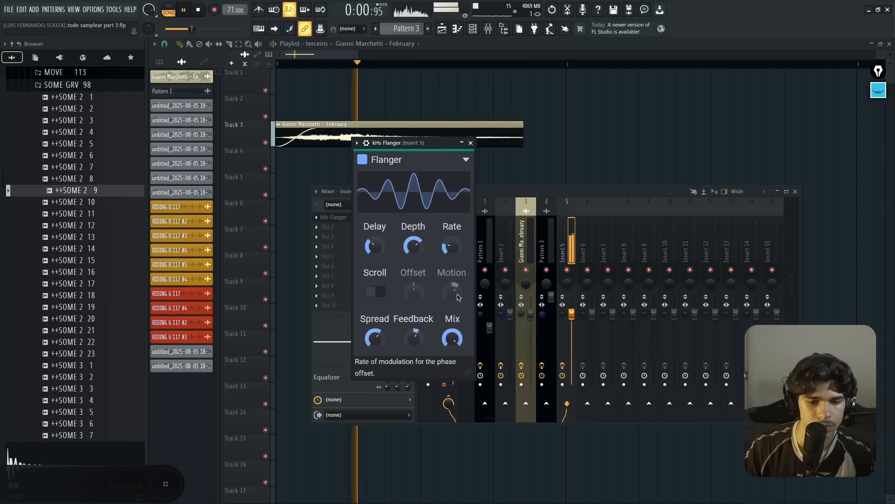
key("ctrl+s")
left_click(470, 143)
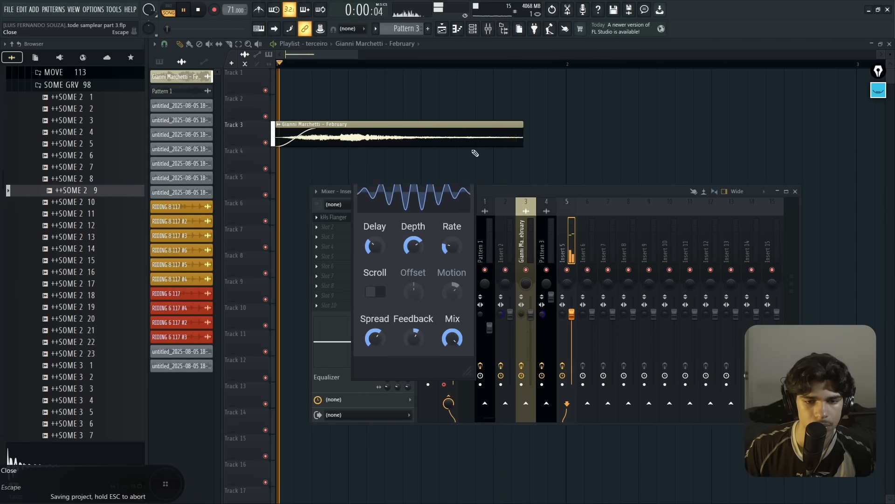
key("space")
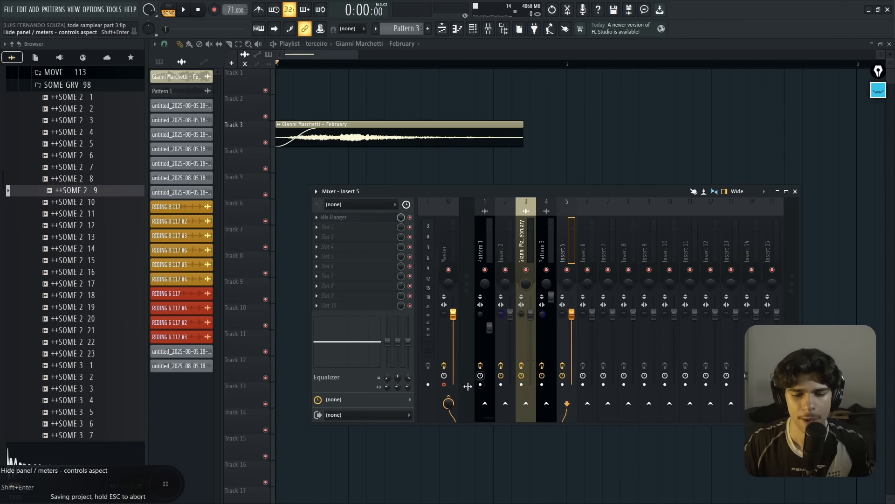
Step: Render the master mixer track to audio and place the rendered clip at bar 1 on track 4
left_click(445, 385)
left_click(445, 385)
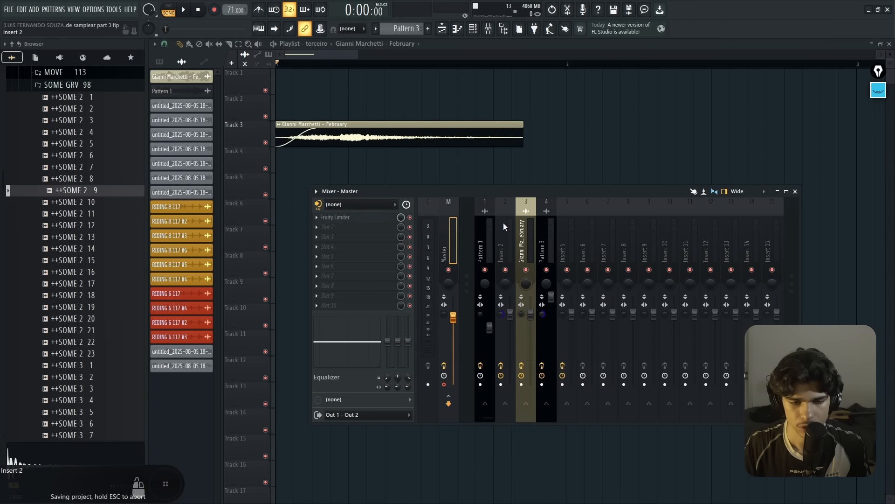
key("Return")
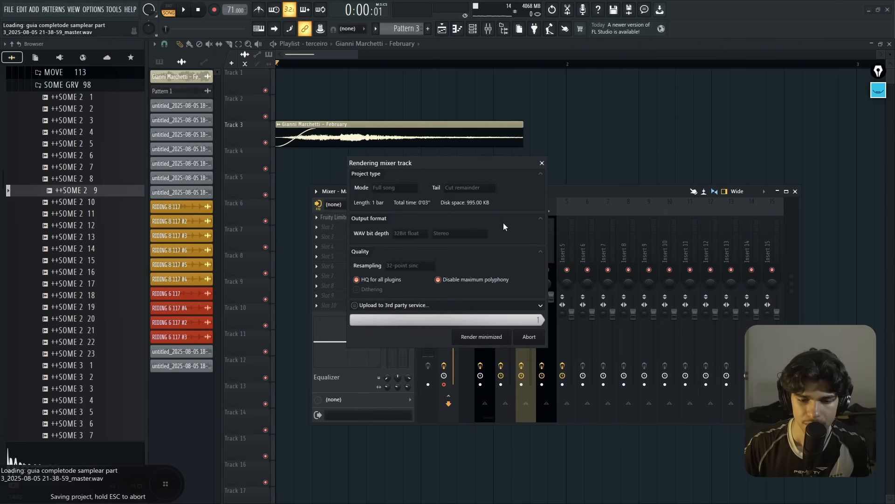
left_click(576, 161, "ctrl")
scroll(623, 164, "down", 2)
left_click_drag(707, 88, 303, 172)
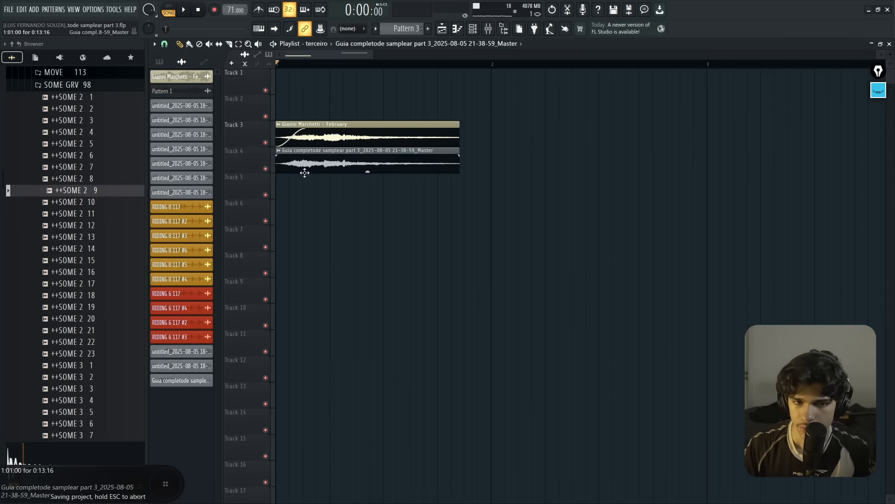
Step: Solo track 4 and audition the rendered clip
left_click(265, 168, "ctrl")
scroll(364, 170, "up", 3)
left_click(365, 170, "ctrl")
left_click_drag(524, 164, 298, 209, "ctrl")
left_click(361, 221, "ctrl")
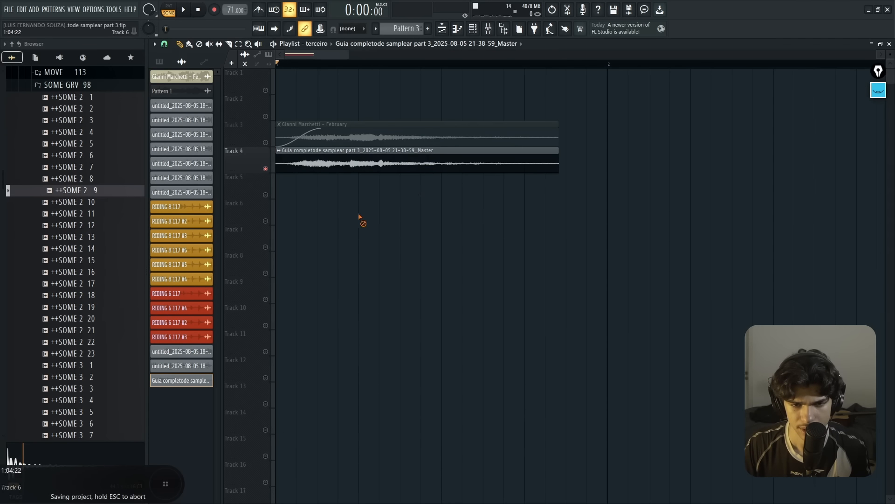
key("space")
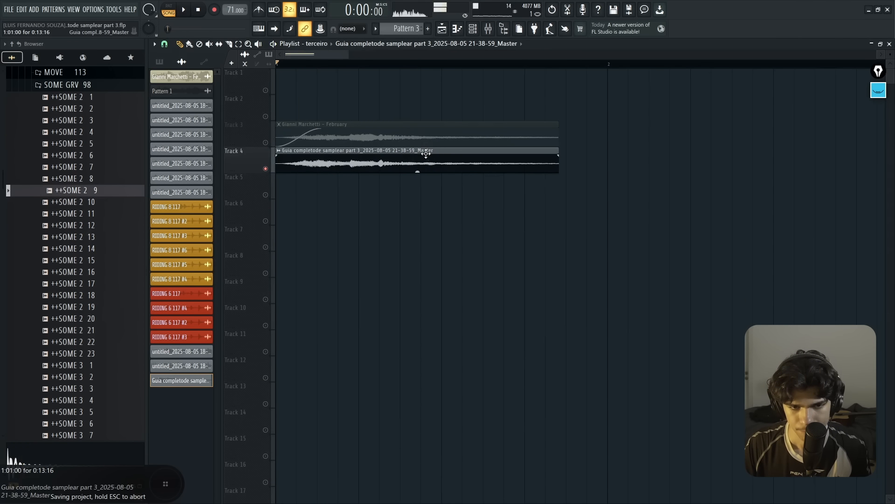
key("space")
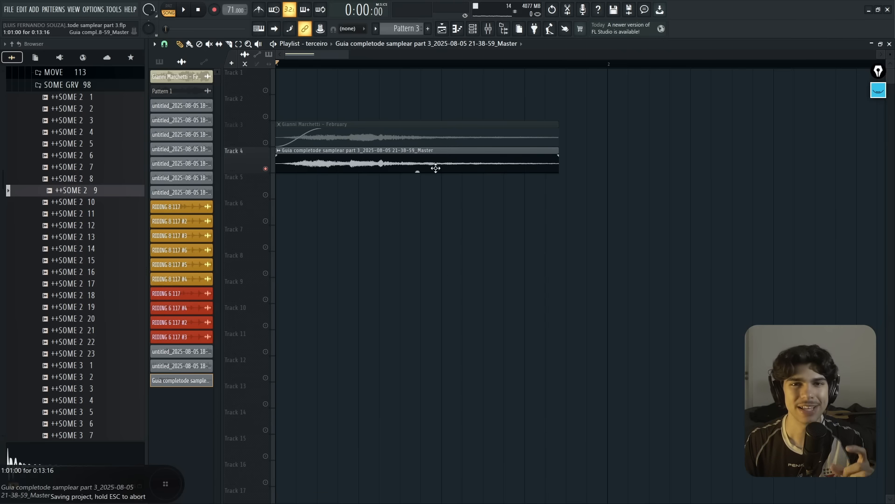
Step: Fit the rendered clip on track 4 to one full bar, set the project tempo to 77 BPM and play it
key("F1")
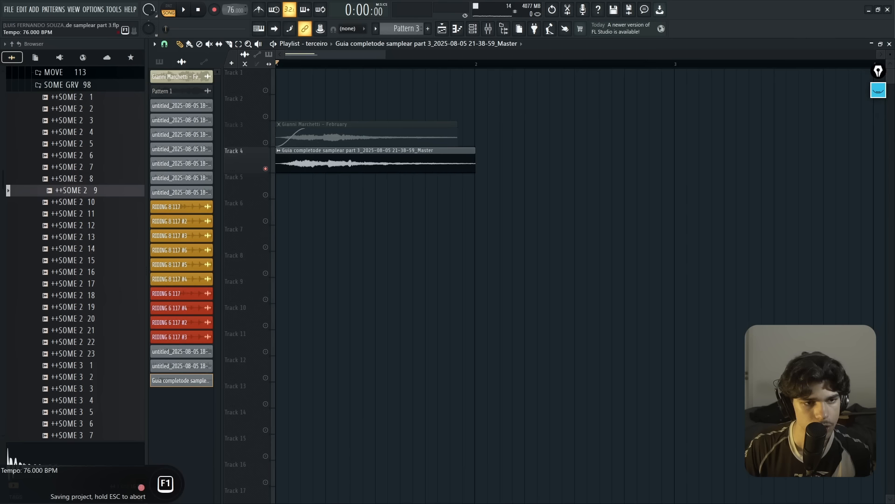
key("space")
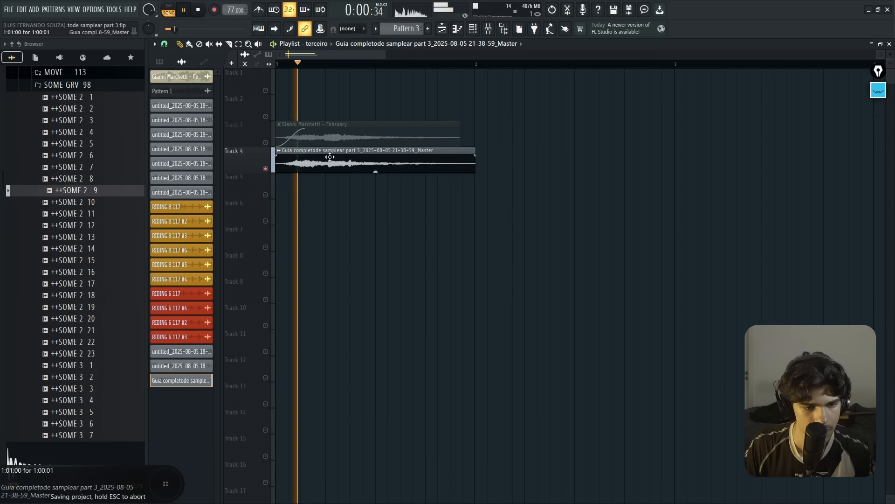
Step: Try the Stretch time-stretching mode on the rendered track 4 clip and audition it
double_click(330, 154)
key("space")
left_click(443, 207)
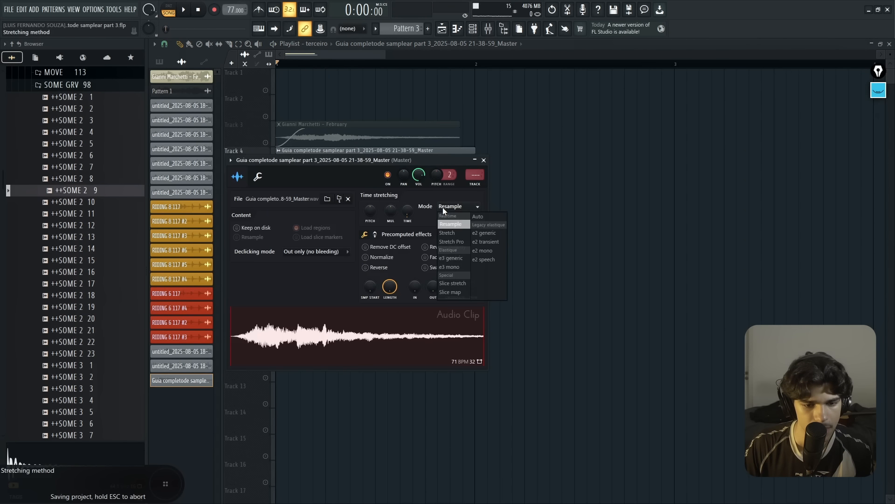
left_click(456, 233)
key("space")
key("Escape")
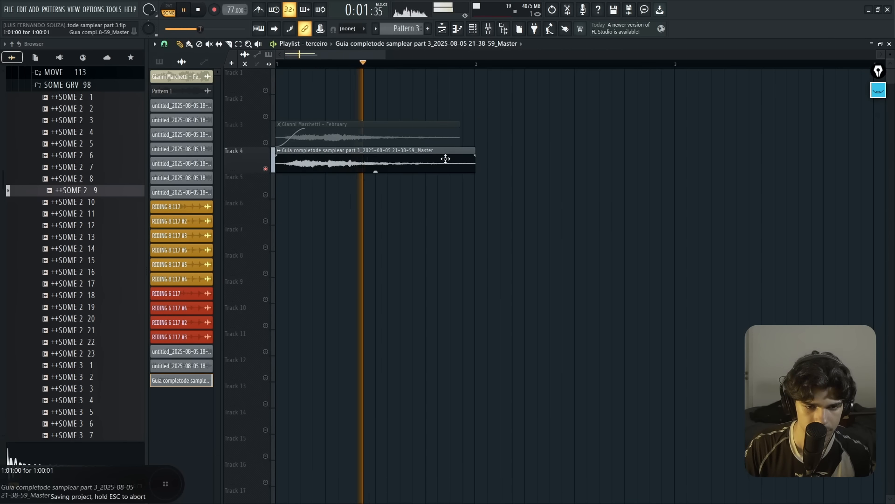
key("space")
key("F9")
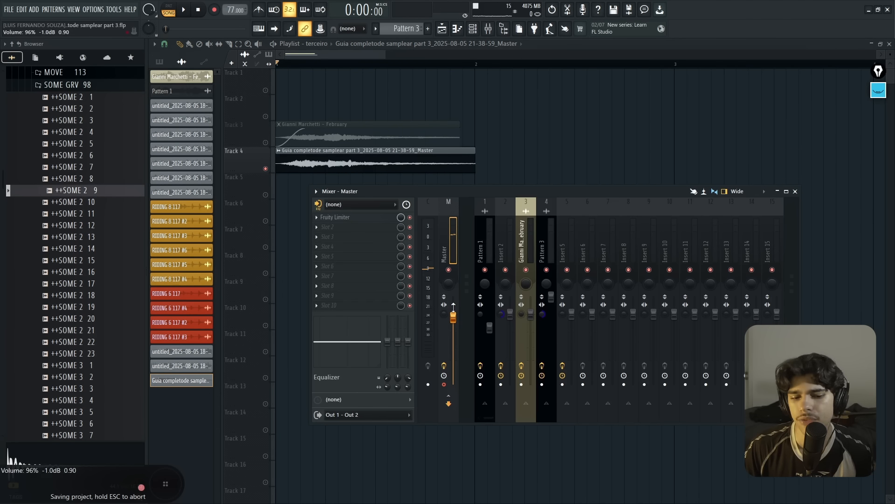
key("F9")
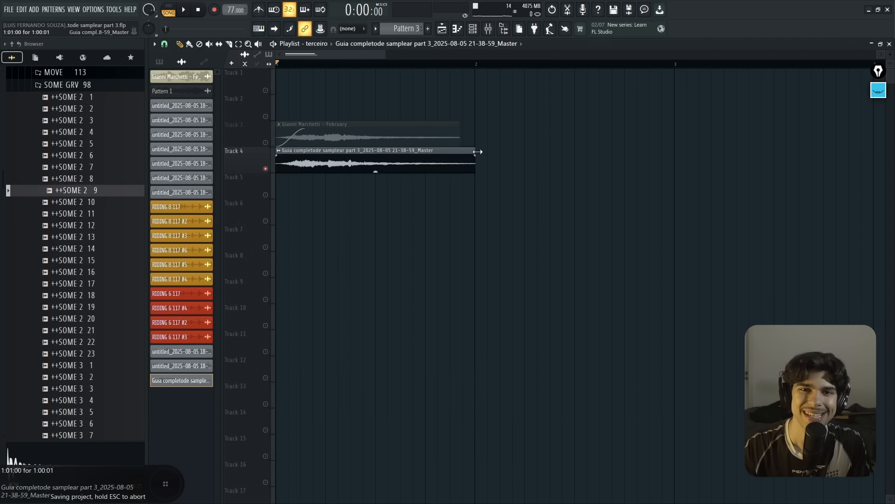
Step: Audition the track 4 clip in Stretch mode and switch its time stretching back to Resample
double_click(468, 161)
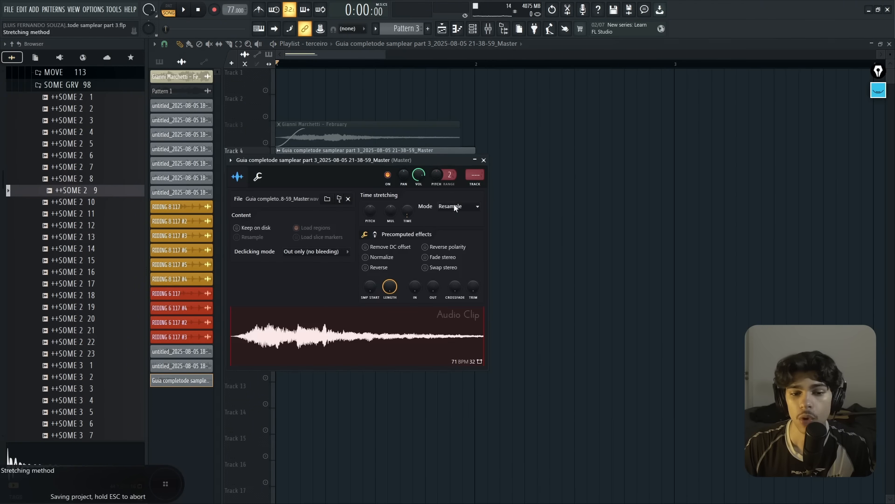
left_click(454, 206)
left_click(452, 232)
left_click_drag(436, 156, 483, 163)
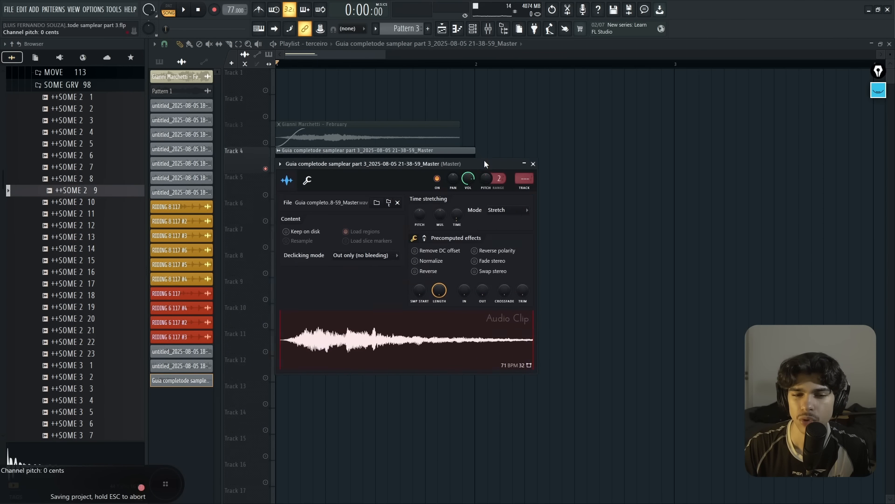
key("space")
key("space")
left_click(509, 213)
left_click(500, 224)
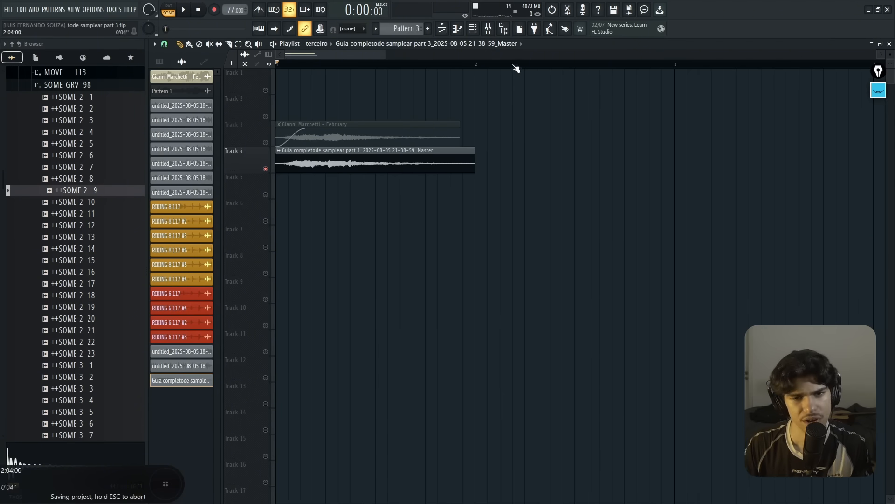
Step: Render the master mixer track again and place the new clip at bar 1 on track 5, with only that track soloed
left_click(491, 32)
key("alt+r")
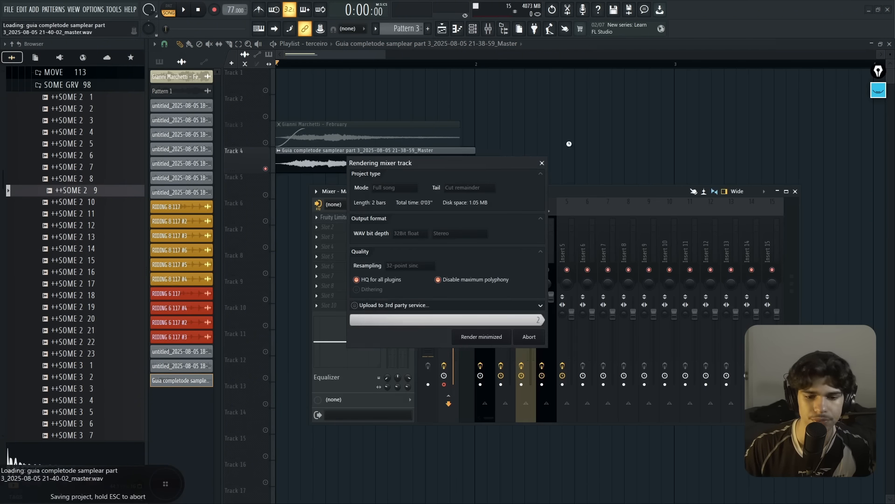
left_click(385, 164)
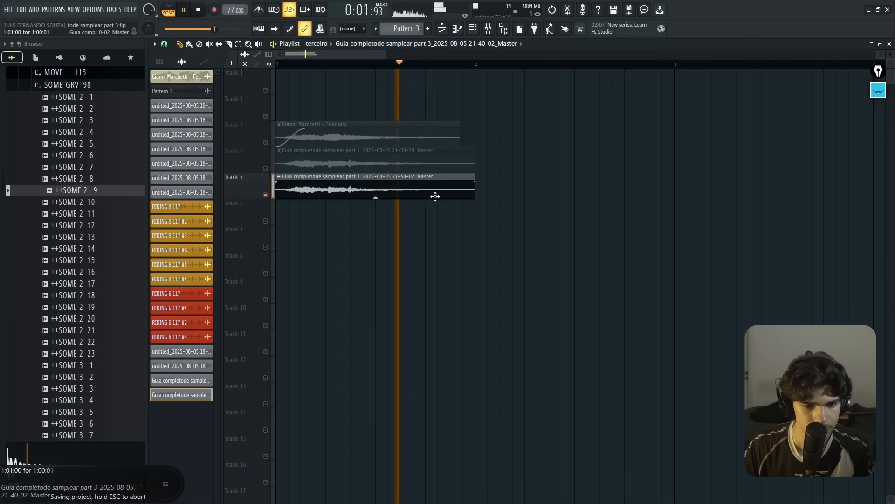
Step: Try repeating the track 5 clip at bar 2, audition the pair and delete the copy
left_click(380, 194)
key("ctrl+b")
scroll(481, 199, "down", 3)
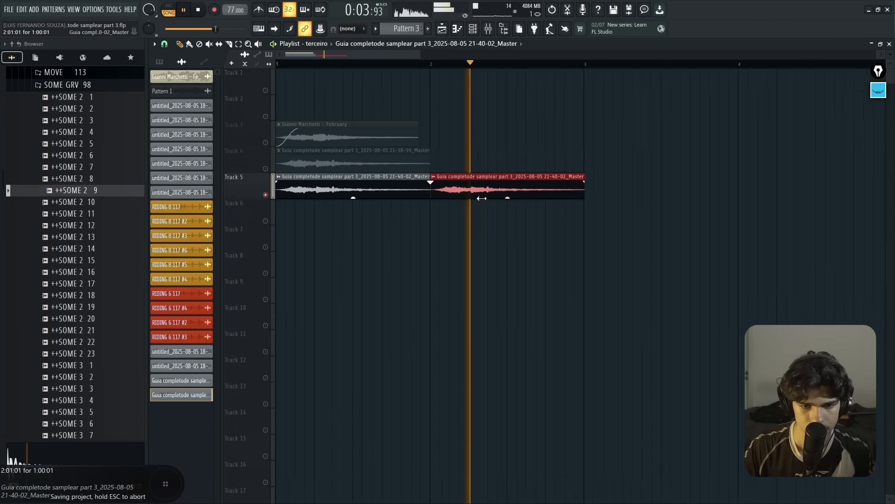
key("space")
right_click(433, 194)
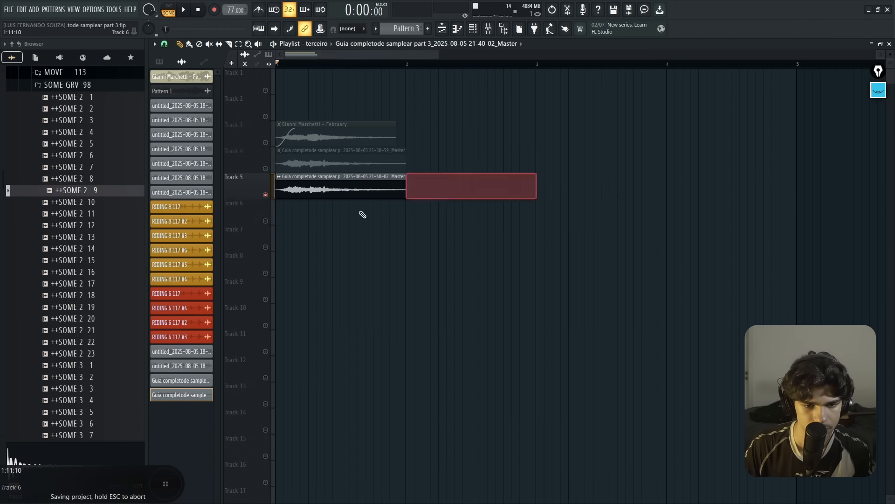
Step: Set the track 5 clip's time stretching to Stretch mode and its pitch shift to +200 cents
double_click(363, 193)
left_click(466, 219)
left_click(461, 246)
left_click_drag(382, 223, 382, 218)
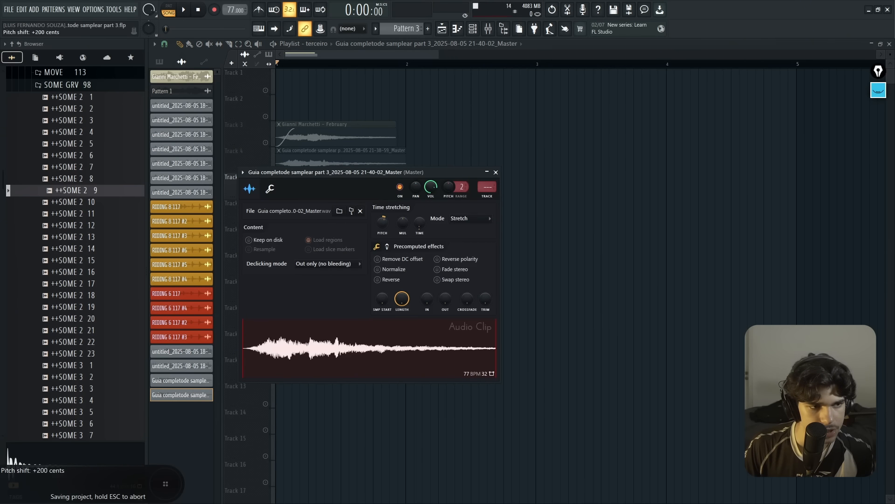
left_click(496, 172)
Step: Duplicate the pitched track 5 clip into bar 2 and audition both bars
key("space")
left_click_drag(491, 199, 323, 196)
key("ctrl+b")
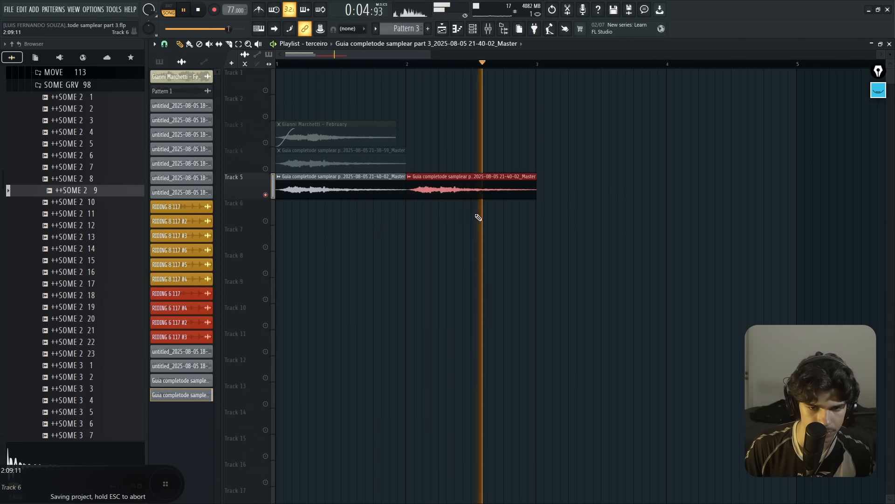
key("space")
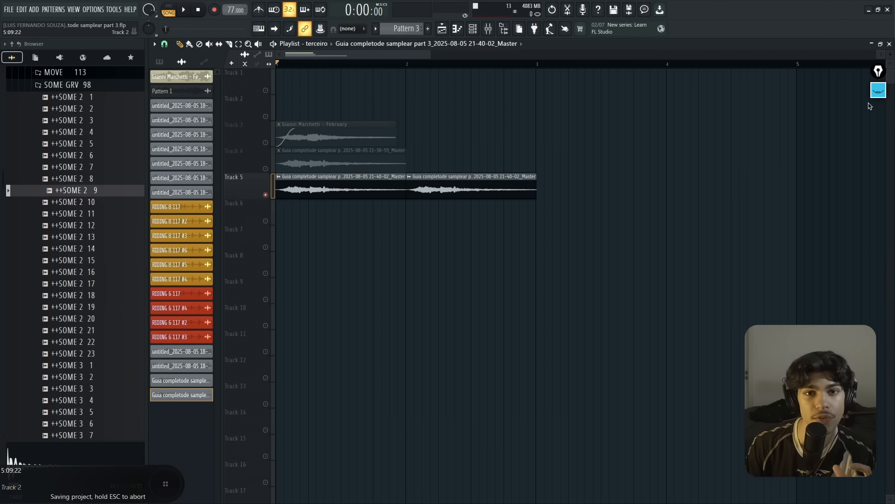
Step: Annotate "+7 = 5th" above the track 5 clips and circle both terms
left_click(879, 90)
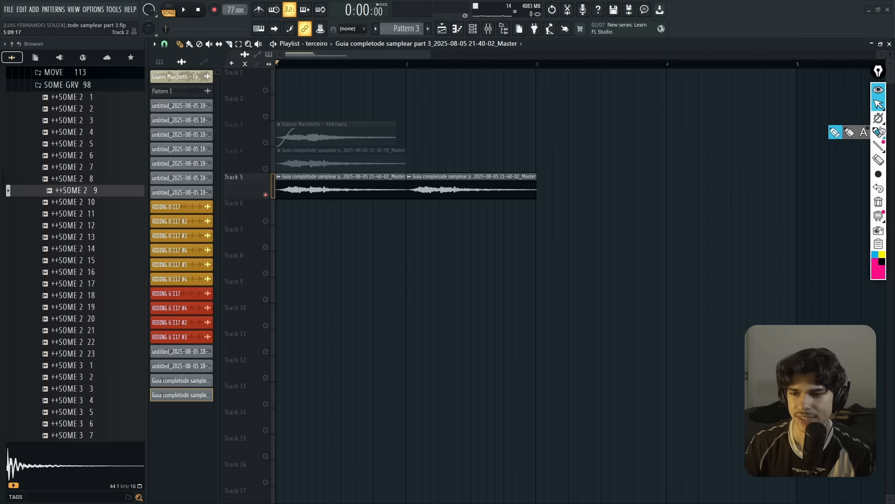
mouse_move(456, 122)
left_mouse_down()
mouse_move(479, 122)
mouse_move(466, 137)
mouse_move(507, 109)
mouse_move(552, 151)
mouse_move(506, 101)
left_mouse_up()
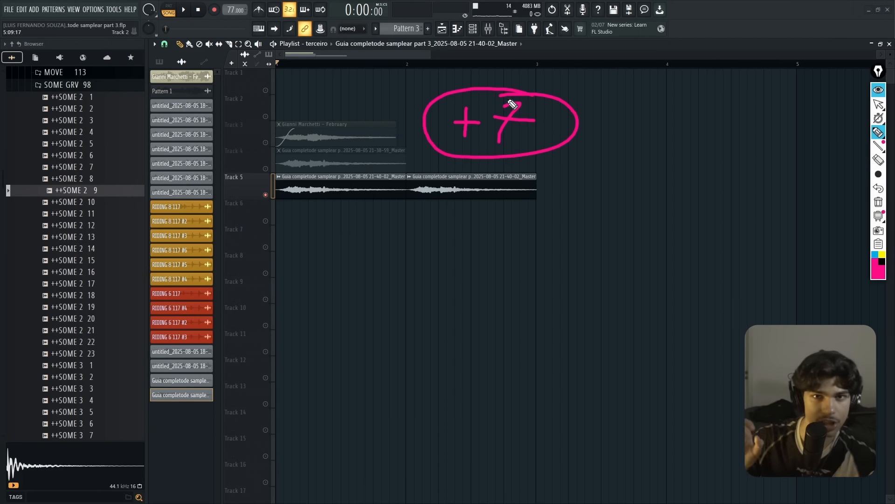
mouse_move(610, 114)
left_mouse_down()
mouse_move(703, 112)
mouse_move(735, 144)
left_mouse_up()
mouse_move(720, 122)
left_mouse_down()
mouse_move(741, 120)
mouse_move(748, 140)
mouse_move(764, 136)
left_mouse_up()
mouse_move(676, 149)
left_mouse_down()
mouse_move(814, 124)
mouse_move(694, 155)
left_mouse_up()
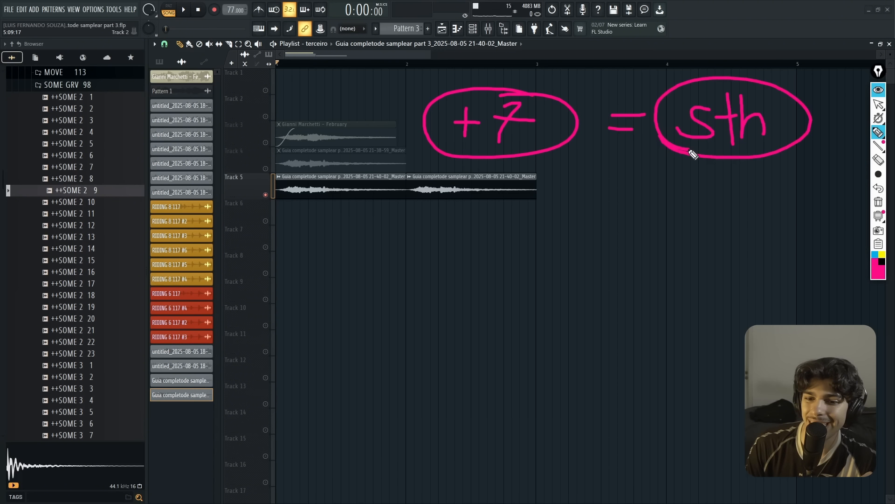
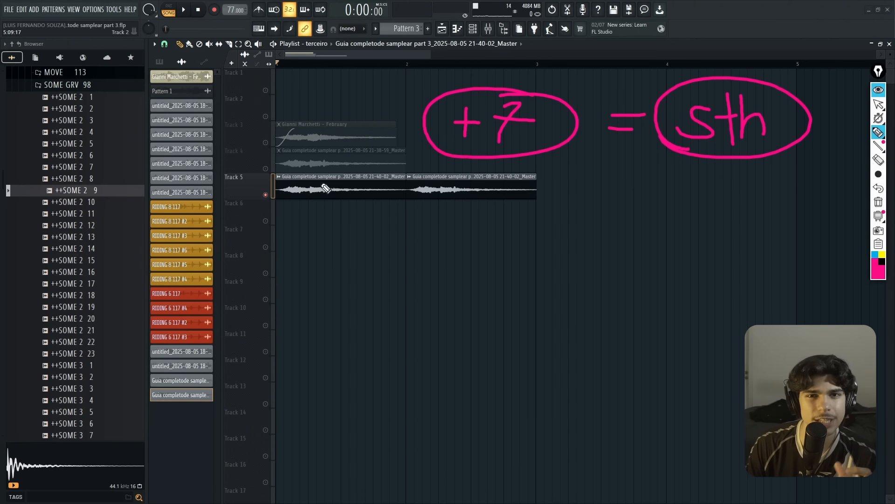
left_click_drag(290, 250, 327, 216)
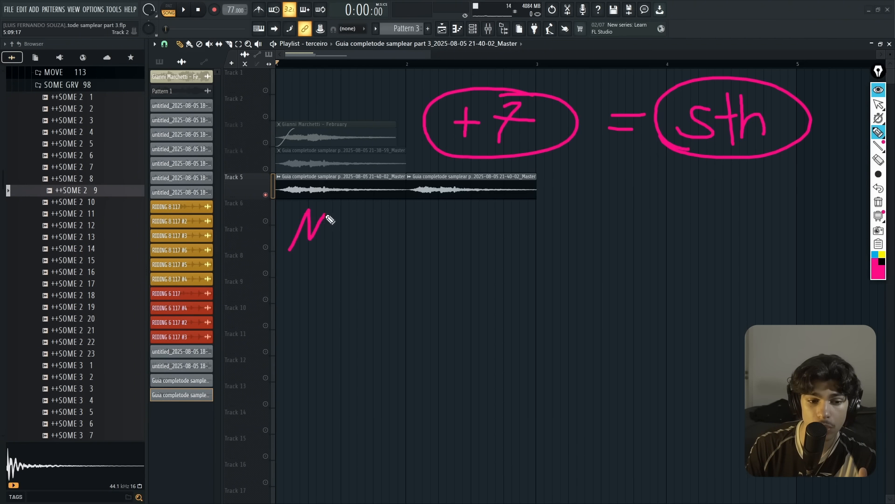
mouse_move(297, 286)
left_mouse_down()
mouse_move(324, 278)
mouse_move(375, 288)
left_mouse_up()
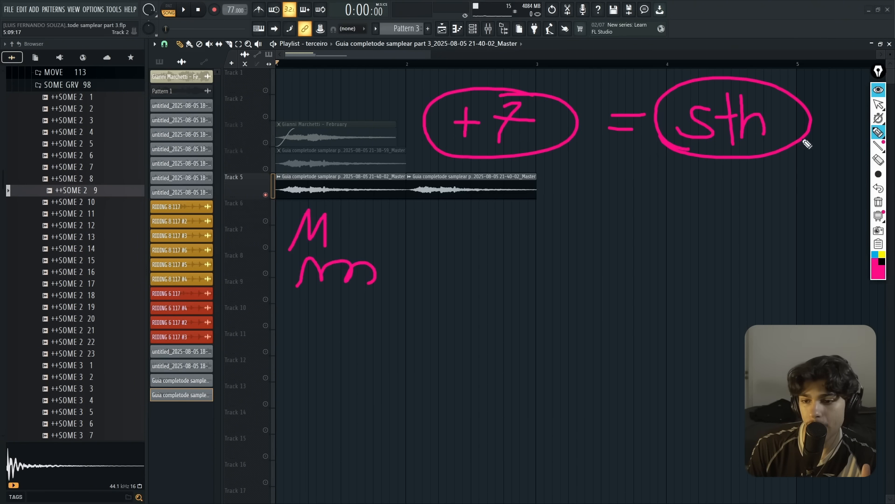
left_click(879, 160)
mouse_move(326, 241)
left_mouse_down()
mouse_move(356, 239)
mouse_move(331, 255)
left_mouse_up()
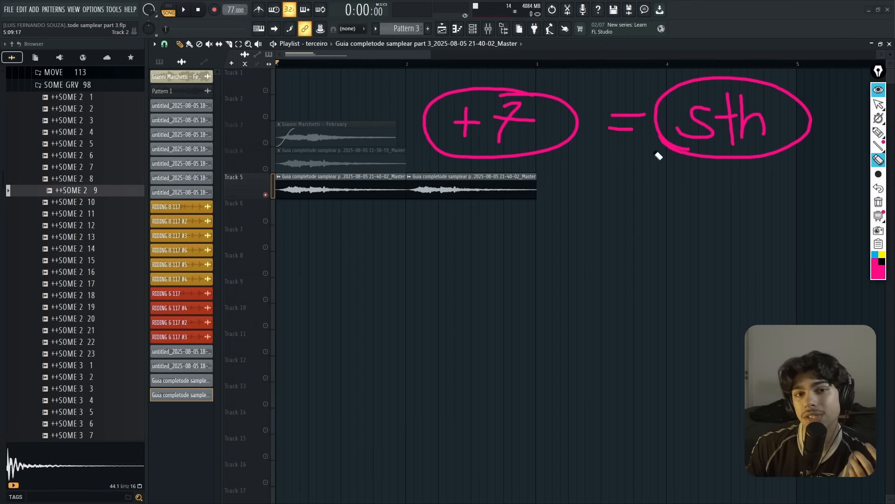
Step: Annotate "+5 = 4th" below the first interval note, circle it and close the drawing overlay
left_click(879, 132)
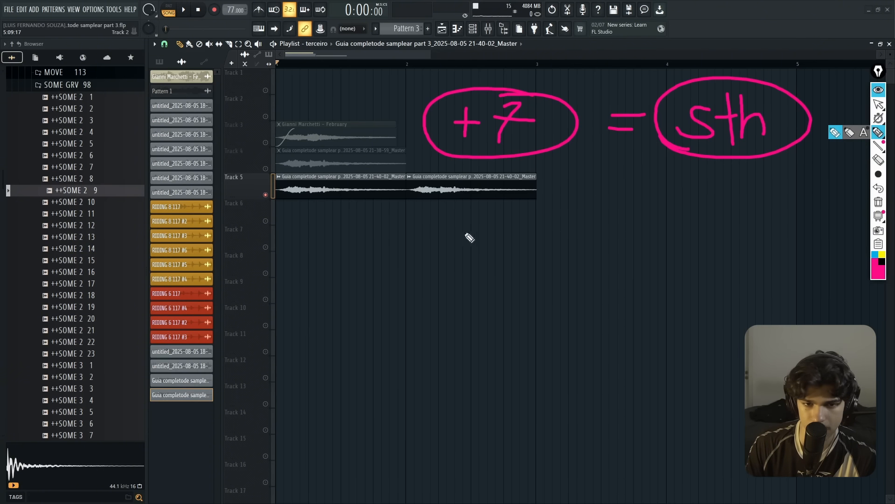
mouse_move(441, 223)
left_mouse_down()
mouse_move(480, 224)
mouse_move(462, 236)
left_mouse_up()
left_click_drag(498, 237, 504, 211)
left_click_drag(569, 227, 613, 223)
left_click_drag(591, 208, 637, 205)
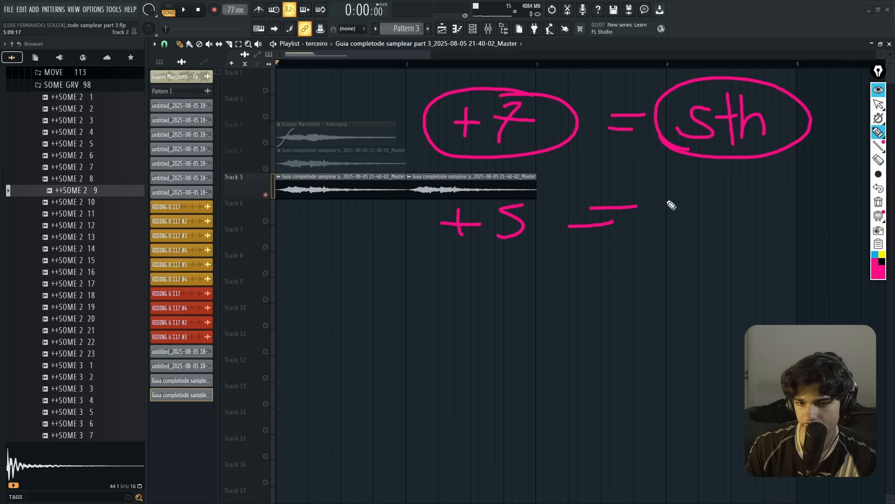
left_click_drag(695, 196, 693, 243)
left_click_drag(677, 199, 713, 231)
mouse_move(709, 217)
left_mouse_down()
mouse_move(728, 215)
mouse_move(753, 231)
left_mouse_up()
mouse_move(409, 260)
left_mouse_down()
mouse_move(813, 210)
mouse_move(391, 242)
mouse_move(812, 234)
left_mouse_up()
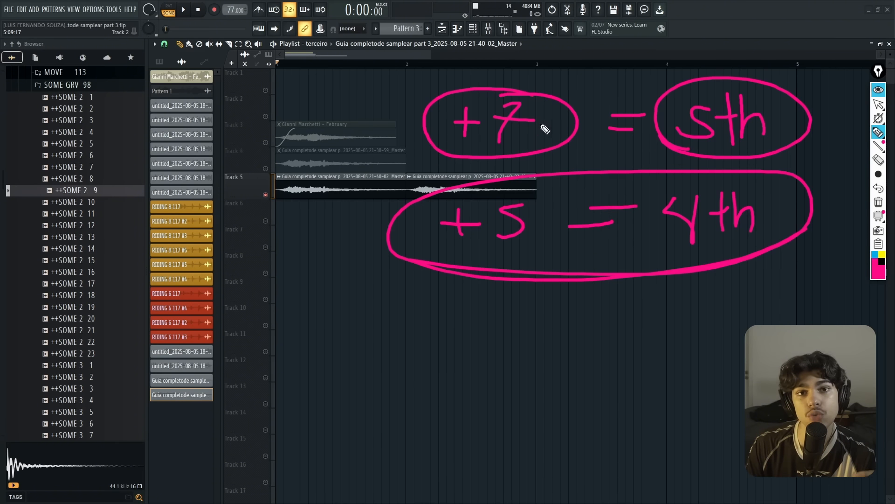
mouse_move(312, 150)
left_mouse_down()
mouse_move(378, 132)
mouse_move(372, 136)
left_mouse_up()
mouse_move(288, 210)
left_mouse_down()
mouse_move(378, 220)
mouse_move(376, 230)
mouse_move(362, 208)
mouse_move(383, 208)
left_mouse_up()
left_click(879, 160)
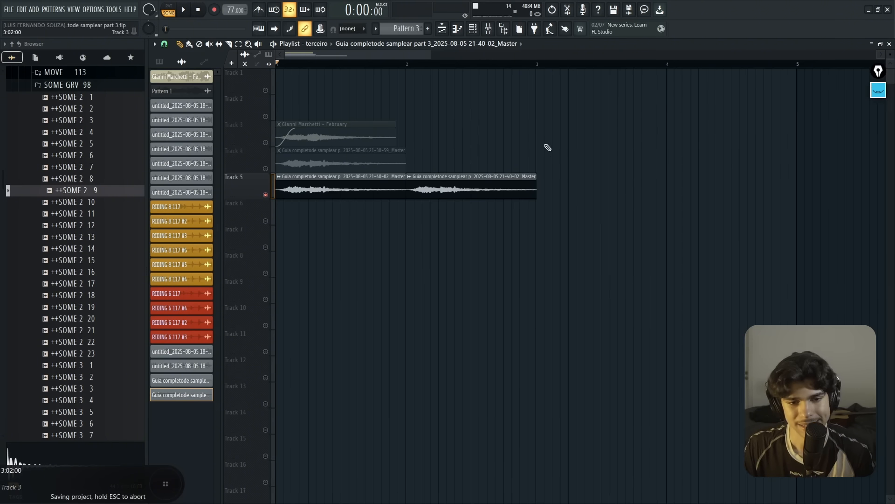
Step: Duplicate the track 5 clip into bar 3 and make the copy unique
left_click_drag(546, 147, 472, 223)
key("ctrl+b")
left_click(540, 177)
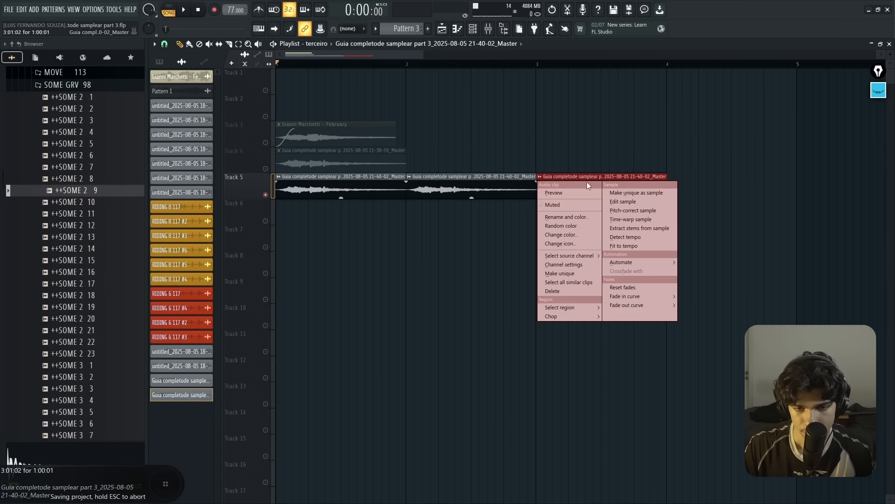
left_click(564, 274)
Step: Trim the track 5 clips to exactly one bar each so that bars 1 to 3 join without gaps
scroll(537, 182, "up", 4)
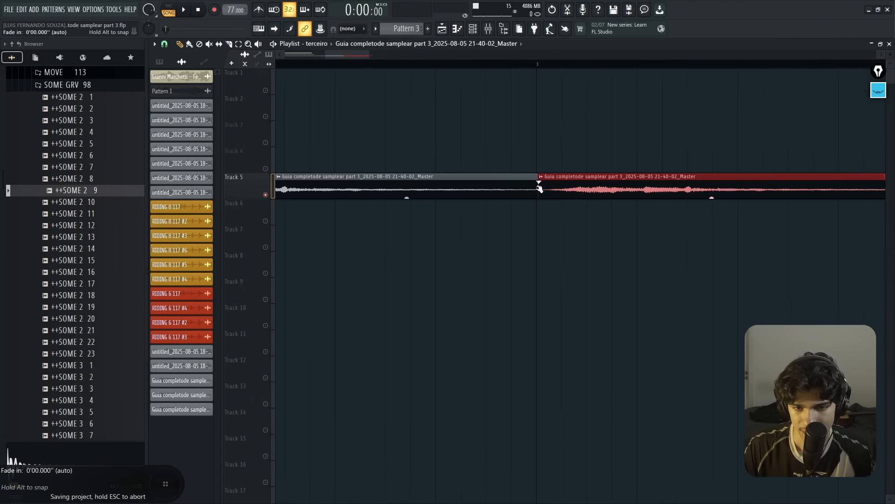
left_click_drag(351, 55, 247, 74)
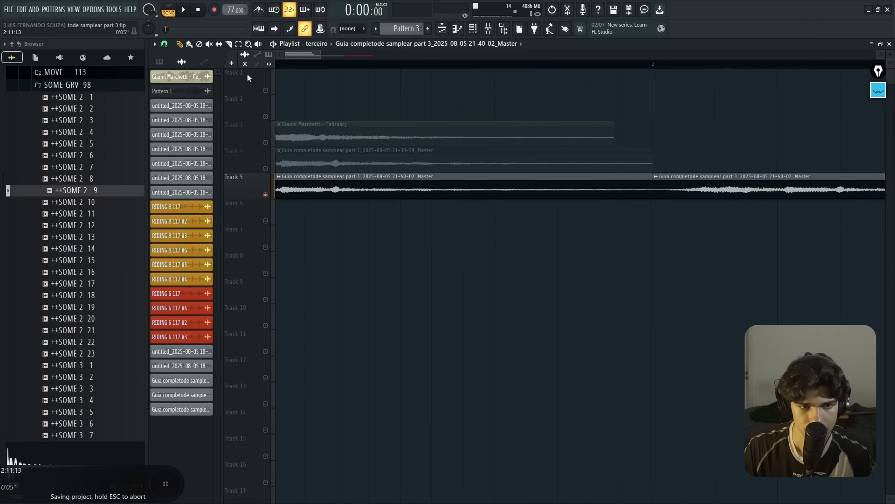
scroll(536, 168, "up", 1)
scroll(588, 176, "down", 2)
scroll(653, 184, "up", 5)
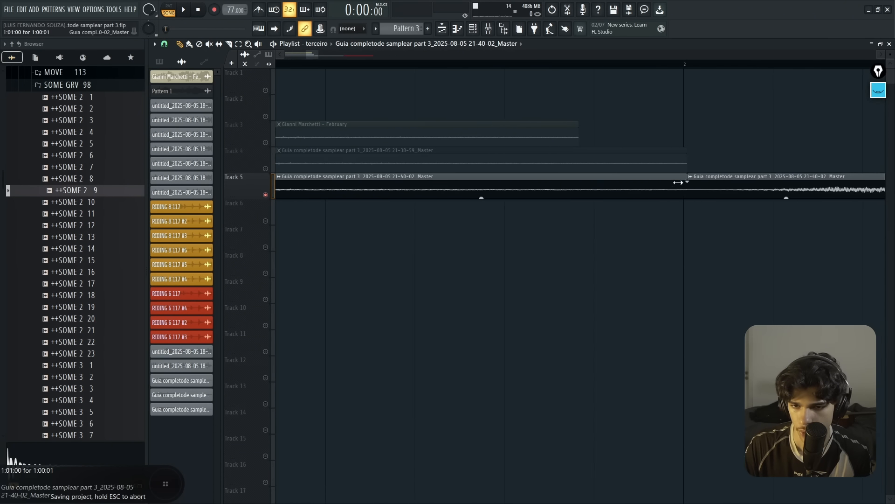
right_click(686, 193)
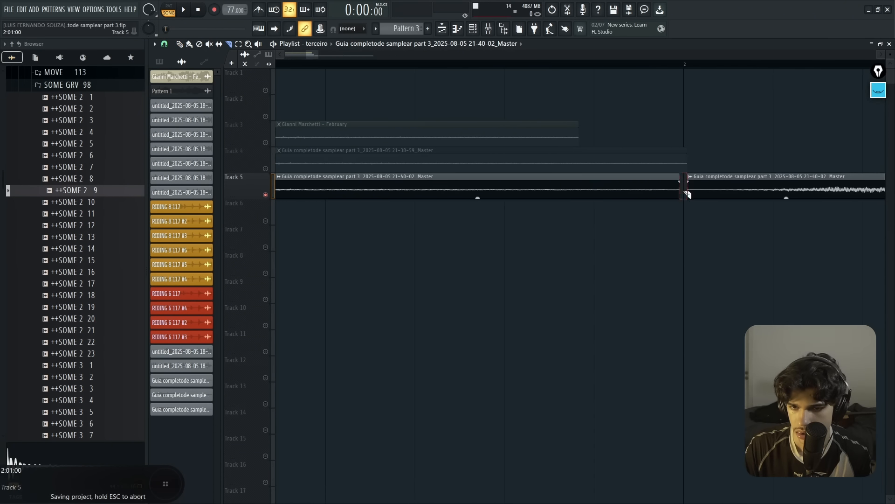
key("p")
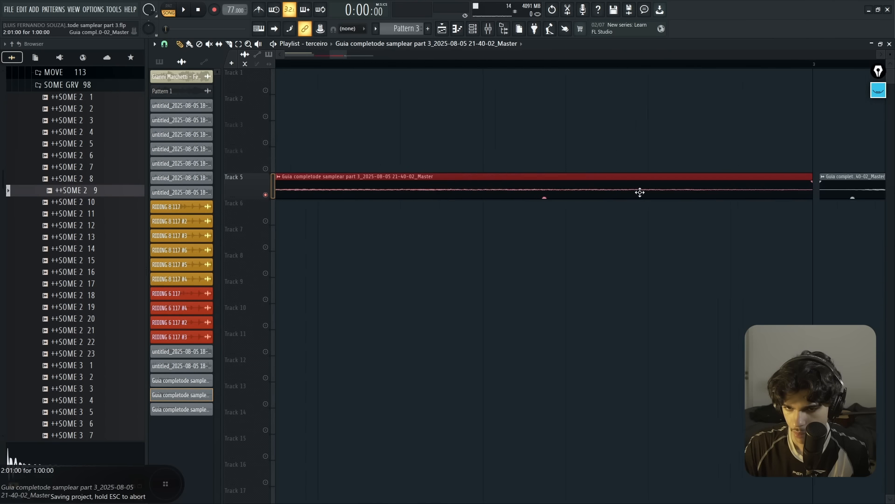
scroll(639, 192, "down", 4)
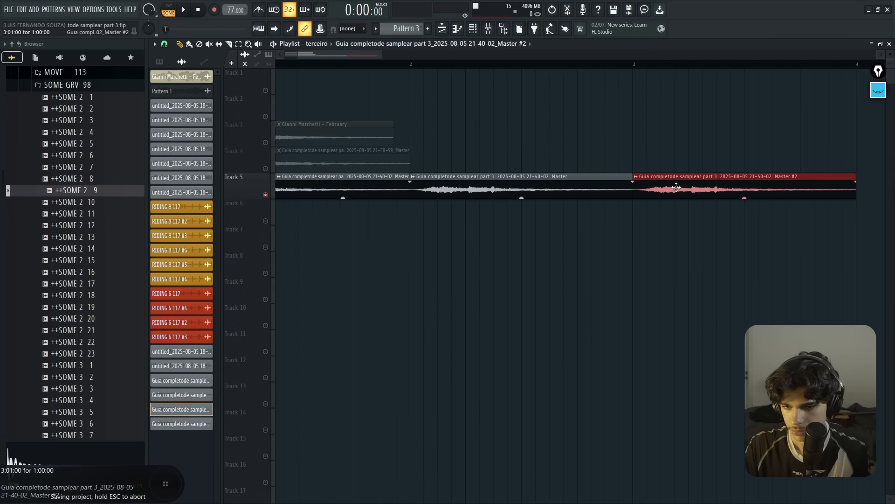
Step: Set the bar 3 clip's pitch shift to +700 cents and audition the three-bar sequence
double_click(676, 186)
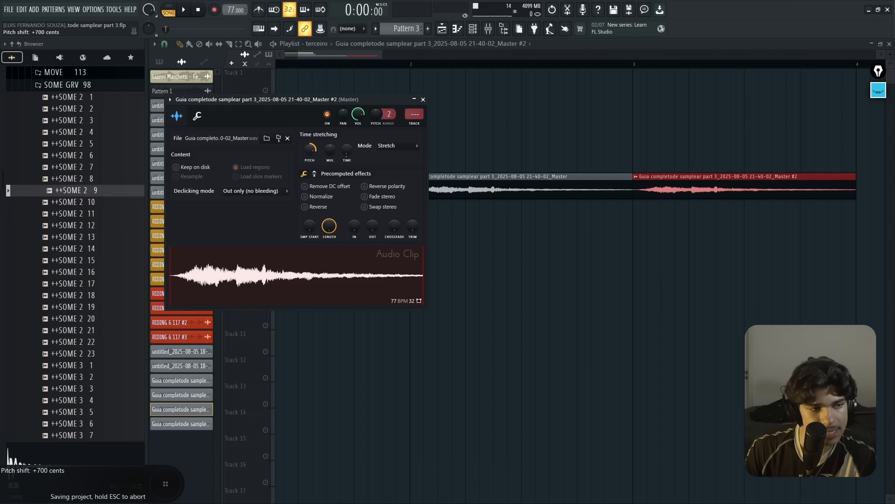
key("Escape")
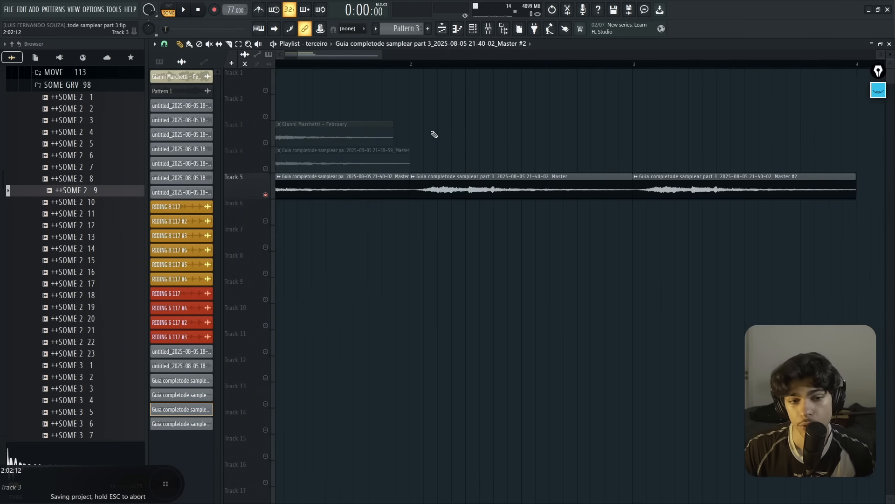
scroll(434, 134, "down", 3)
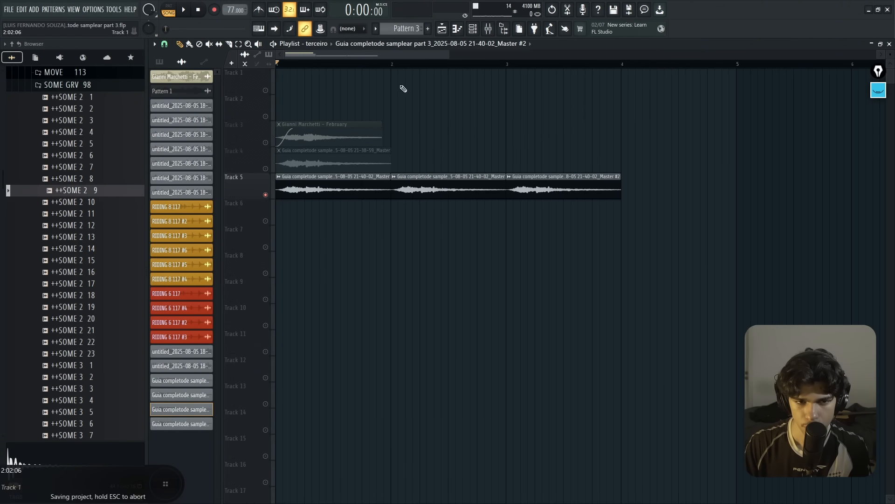
key("space")
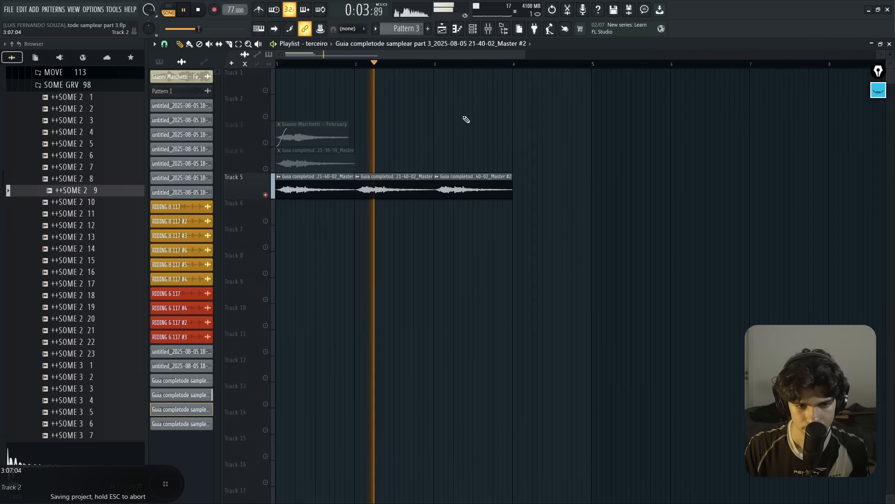
scroll(451, 125, "up", 1)
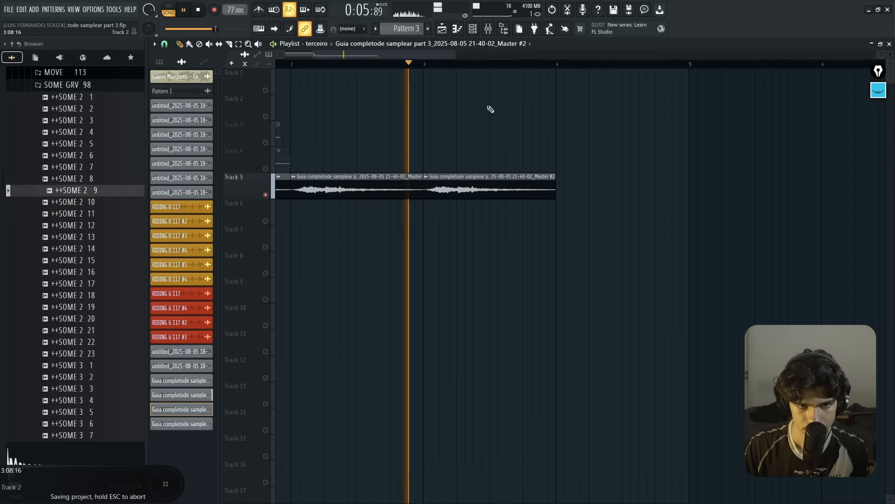
scroll(473, 109, "down", 3)
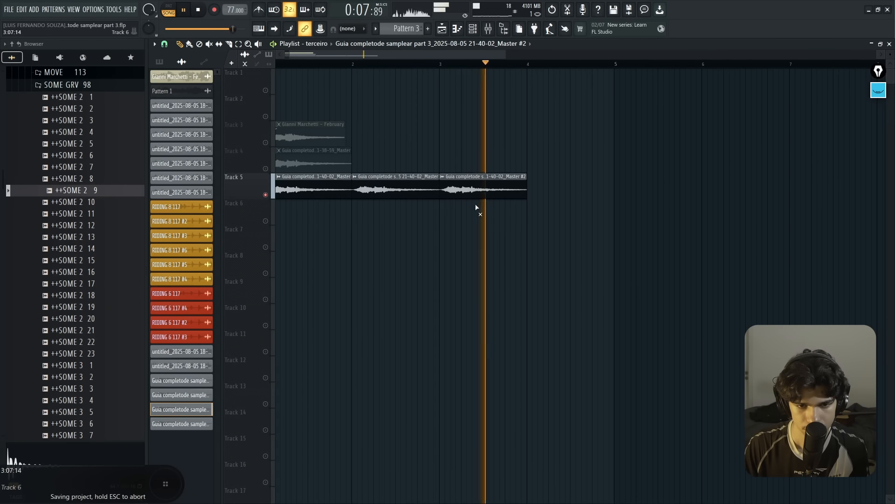
double_click(472, 187)
key("Escape")
key("space")
Step: Add a unique copy of the bar 3 clip at bar 4 and set its pitch shift to +307 cents
left_click(467, 188, "ctrl")
left_click_drag(408, 173, 422, 225)
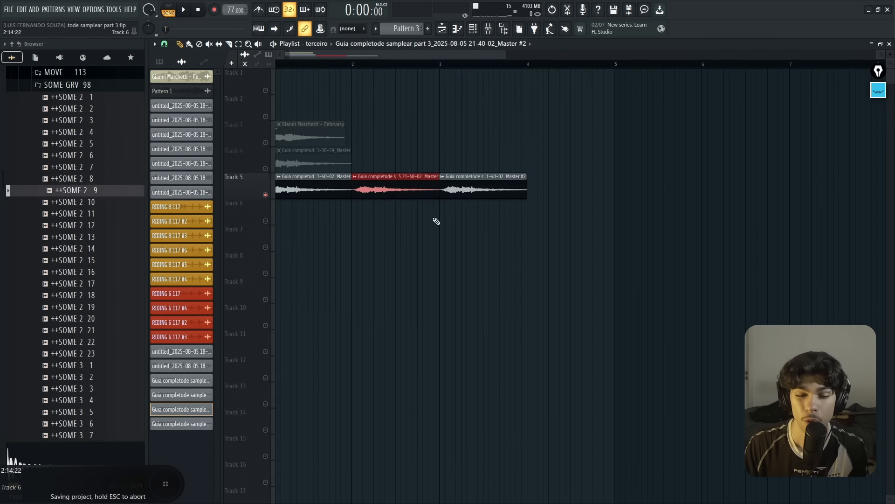
left_click_drag(453, 183, 400, 192)
left_click_drag(490, 213, 564, 193)
left_click(531, 177)
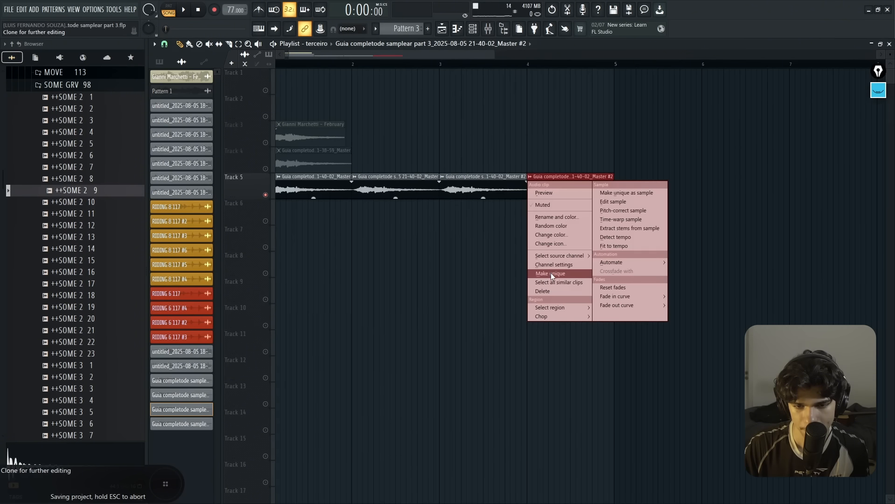
left_click(550, 272)
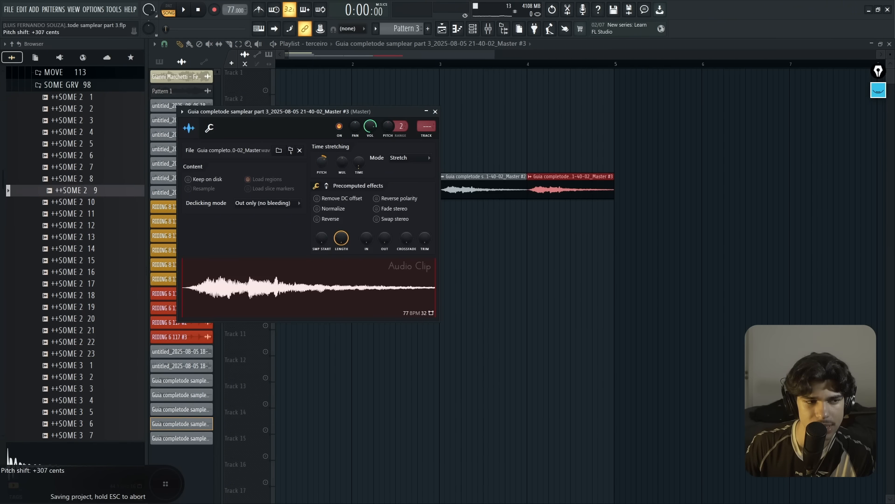
key("Escape")
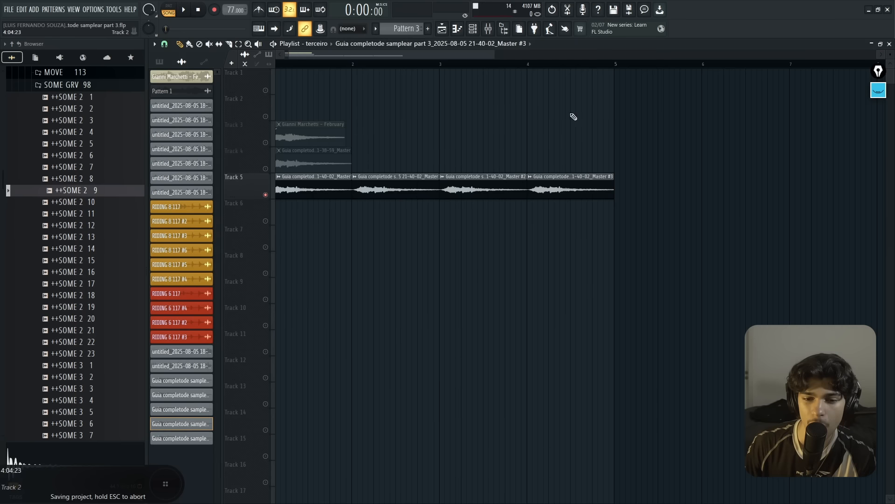
Step: Erase the stray annotation stroke above the clips, close the drawing overlay and save the project
left_click(879, 91)
left_click(880, 161)
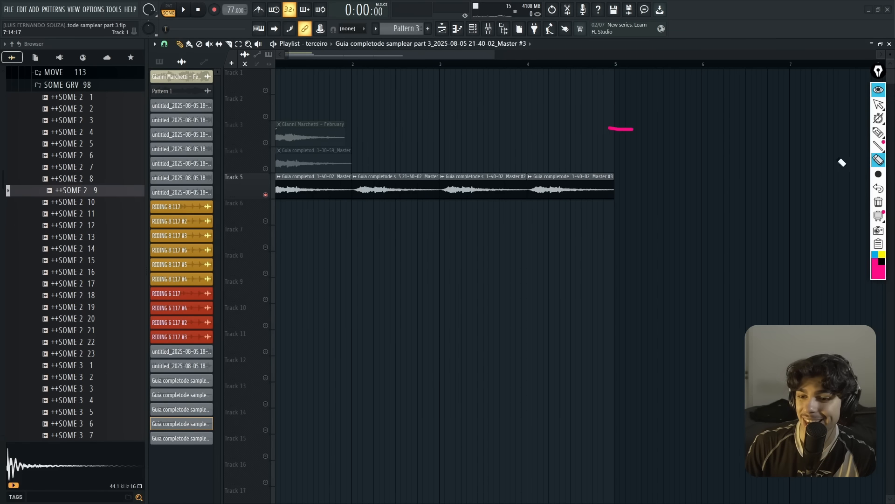
left_click_drag(624, 129, 622, 137)
left_click(879, 132)
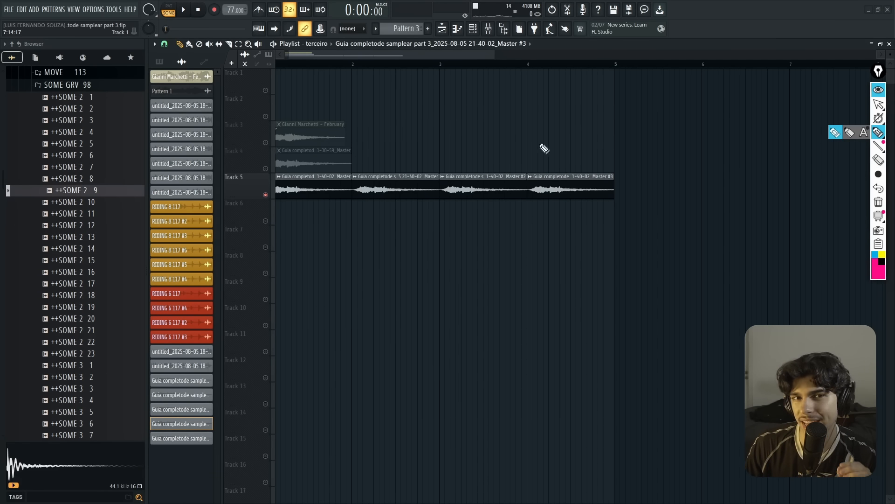
left_click(877, 93)
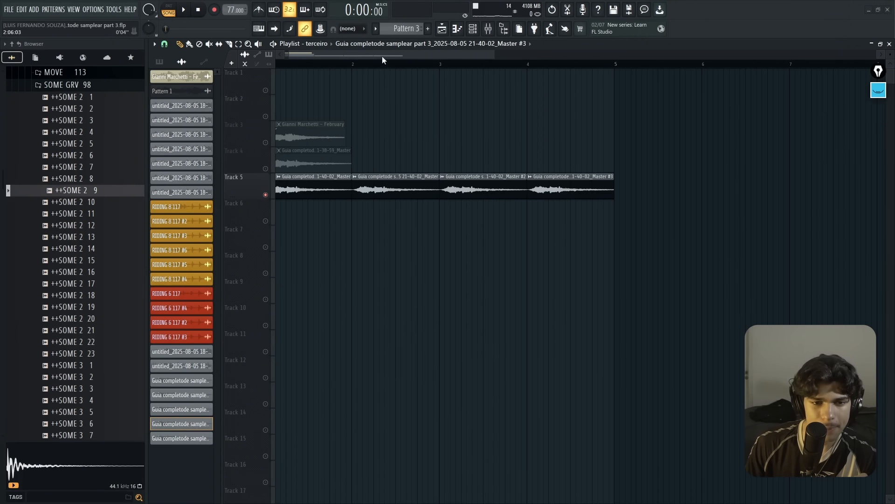
left_click_drag(382, 56, 363, 57)
key("ctrl+s")
Step: Write the chord numeral "IV" above the bar 1 clip and undo the extra strokes beside it
left_click(877, 91)
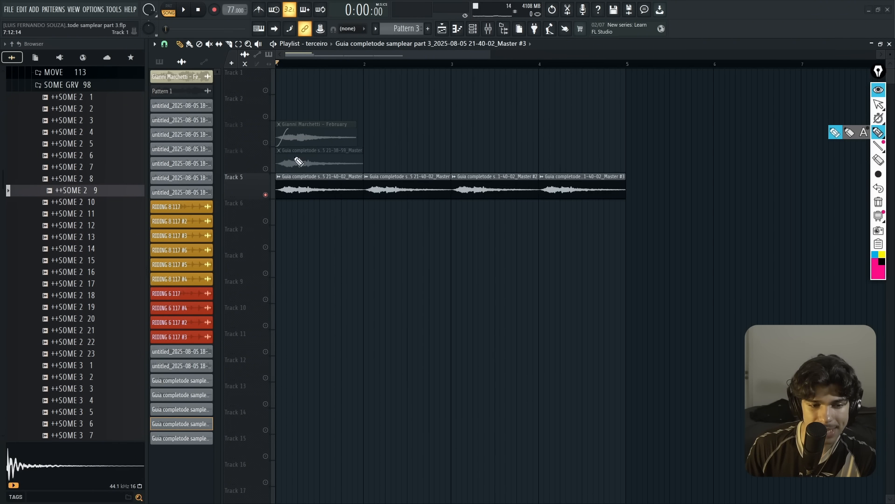
mouse_move(299, 99)
left_mouse_down()
mouse_move(297, 119)
mouse_move(311, 119)
mouse_move(345, 89)
left_mouse_up()
left_click_drag(328, 86, 356, 79)
key("ctrl+z")
mouse_move(347, 70)
left_mouse_down()
mouse_move(347, 86)
mouse_move(382, 68)
mouse_move(368, 69)
left_mouse_up()
mouse_move(363, 76)
left_mouse_down()
mouse_move(387, 77)
mouse_move(401, 112)
left_mouse_up()
key("ctrl+z")
key("ctrl+z")
key("ctrl+z")
key("ctrl+z")
key("ctrl+z")
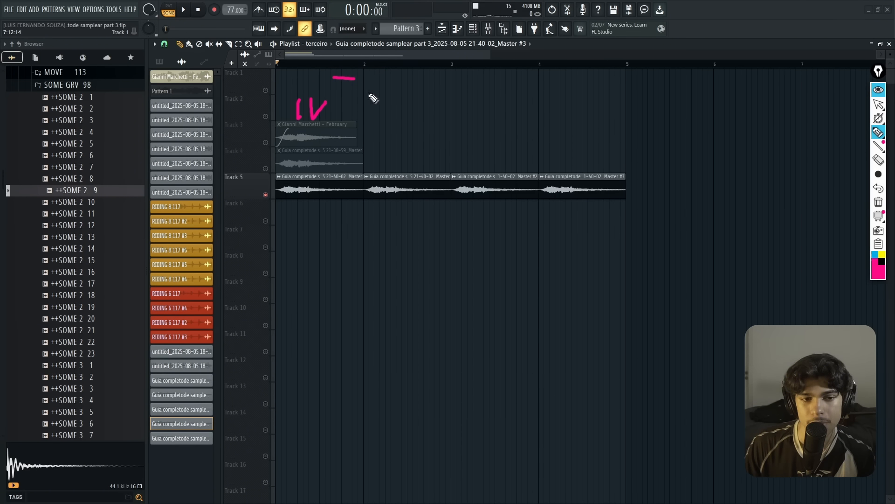
key("ctrl+z")
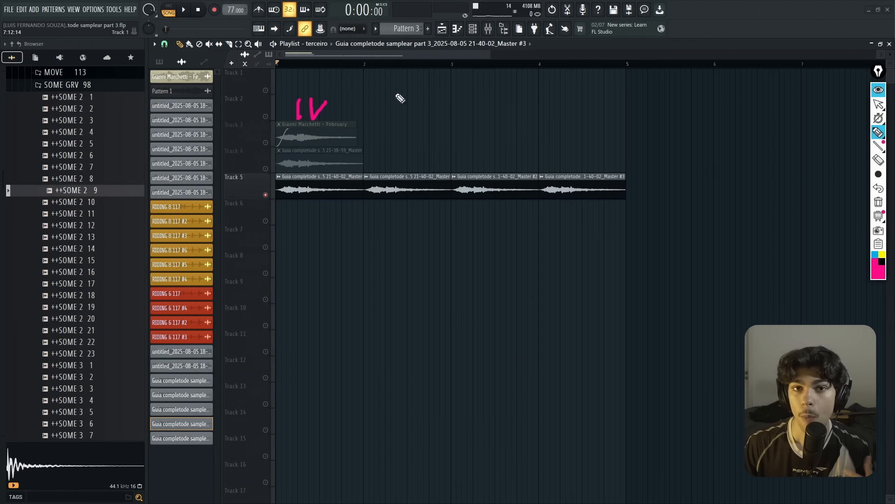
Step: Write a second chord numeral "IV" above the bar 2 clip and undo the arrow and "i" strokes beside it
left_click_drag(389, 103, 388, 124)
left_click_drag(407, 96, 465, 81)
mouse_move(438, 73)
left_mouse_down()
mouse_move(438, 87)
mouse_move(460, 88)
mouse_move(471, 113)
mouse_move(510, 114)
left_mouse_up()
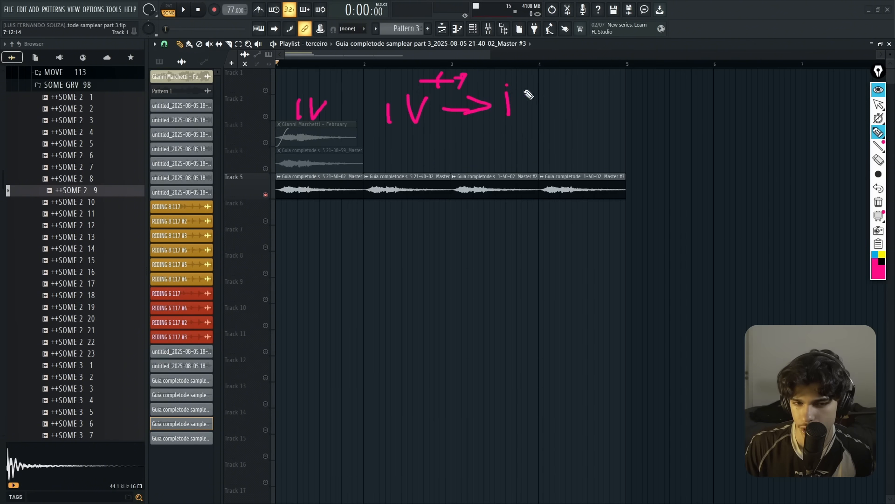
left_click_drag(417, 141, 468, 150)
key("ctrl+z")
key("ctrl+z")
key("ctrl+z")
key("ctrl+z")
key("ctrl+z")
key("ctrl+z")
key("ctrl+z")
key("ctrl+z")
key("ctrl+z")
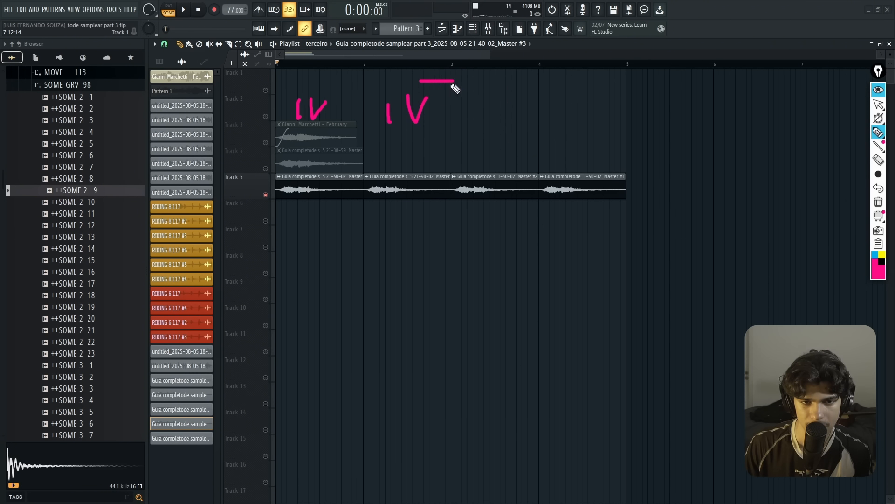
Step: Write the interval formulas "+ 7 = i" and "+ 2 = V" beside the second "IV" annotation
mouse_move(448, 79)
left_mouse_down()
mouse_move(479, 78)
mouse_move(467, 85)
mouse_move(506, 99)
mouse_move(556, 79)
left_mouse_up()
left_click_drag(529, 89, 557, 88)
left_click_drag(574, 76, 598, 74)
mouse_move(442, 139)
left_mouse_down()
mouse_move(476, 139)
mouse_move(461, 142)
left_mouse_up()
mouse_move(498, 140)
left_mouse_down()
mouse_move(557, 145)
mouse_move(555, 130)
left_mouse_up()
key("ctrl+z")
left_click_drag(585, 79, 587, 93)
left_click(581, 72)
mouse_move(580, 120)
left_mouse_down()
mouse_move(591, 146)
mouse_move(609, 119)
left_mouse_up()
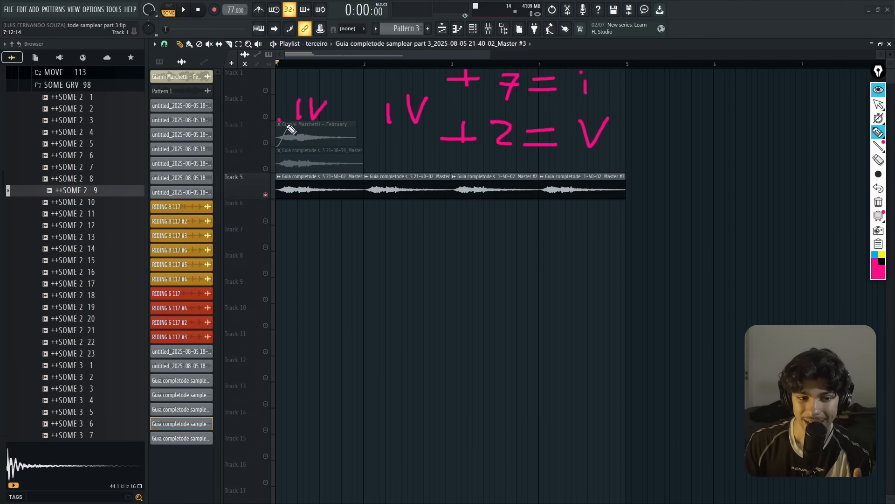
Step: Circle the "7" and mark around the written numerals, undoing each temporary highlight stroke
mouse_move(288, 126)
left_mouse_down()
mouse_move(299, 90)
mouse_move(291, 97)
left_mouse_up()
key("ctrl+z")
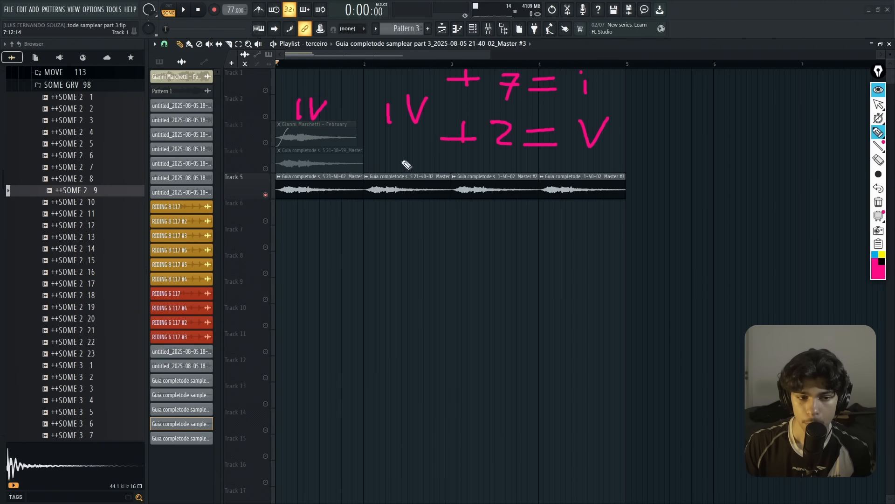
left_click_drag(365, 138, 481, 179)
key("ctrl+z")
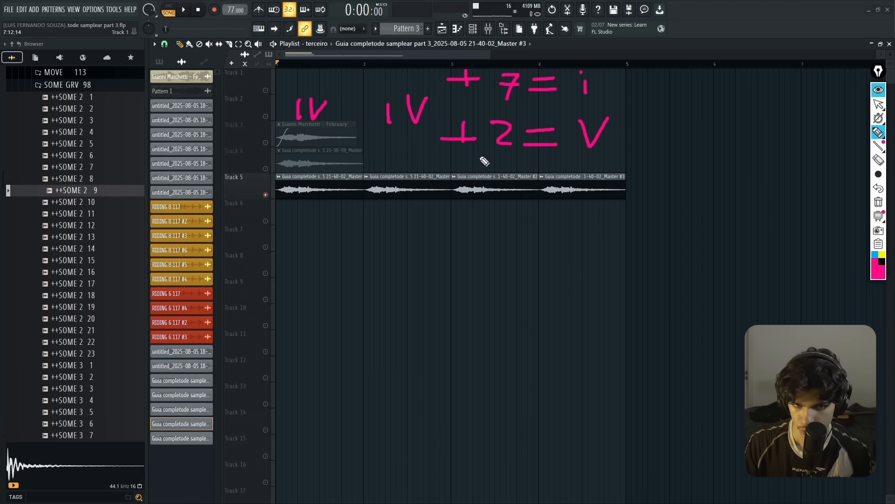
left_click_drag(473, 118, 366, 120)
key("ctrl+z")
mouse_move(487, 103)
left_mouse_down()
mouse_move(513, 75)
mouse_move(489, 99)
left_mouse_up()
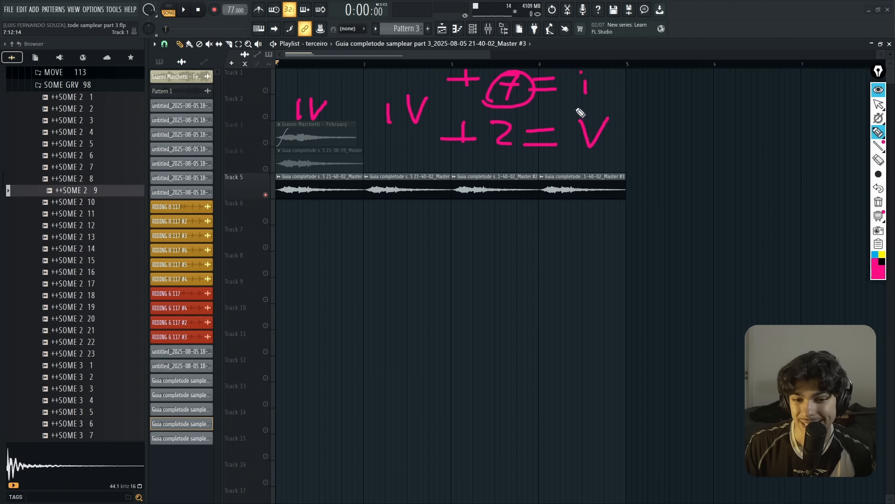
key("ctrl+z")
mouse_move(581, 113)
left_mouse_down()
mouse_move(603, 69)
mouse_move(579, 110)
left_mouse_up()
key("ctrl+z")
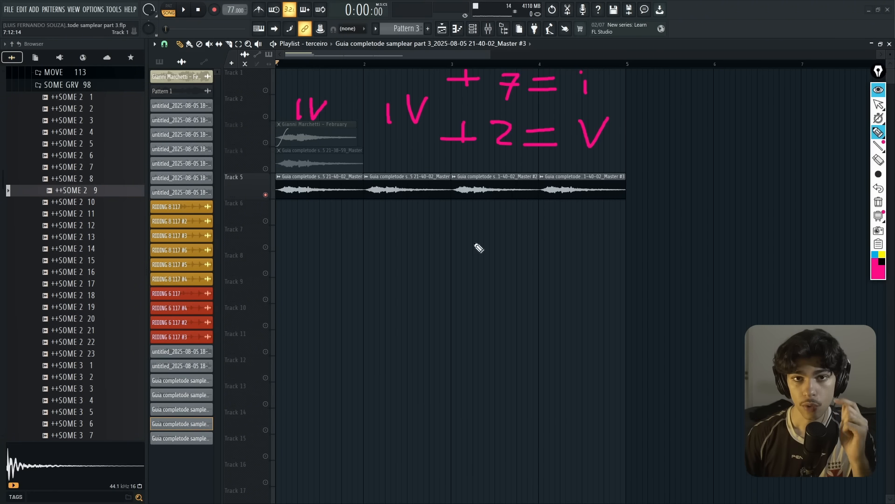
Step: Write "+7 +5" in large strokes below the Track 5 clips
mouse_move(350, 247)
left_mouse_down()
mouse_move(408, 254)
mouse_move(376, 269)
left_mouse_up()
left_click_drag(427, 232, 437, 278)
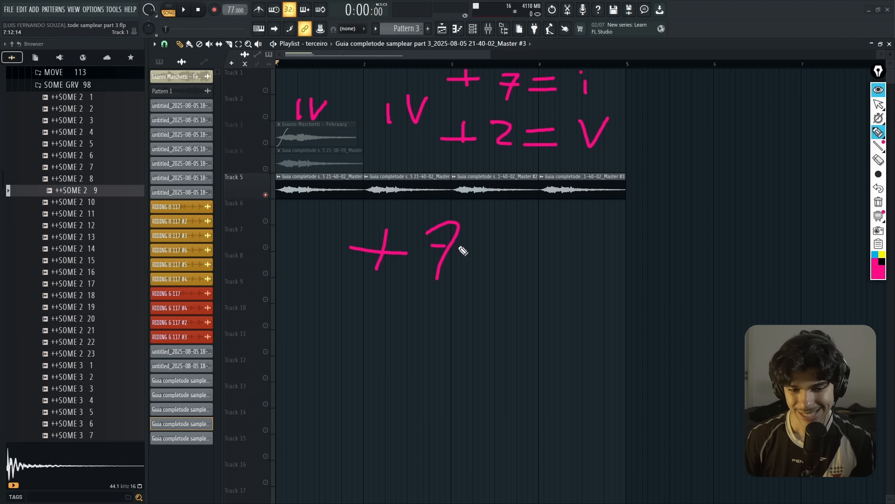
mouse_move(512, 247)
left_mouse_down()
mouse_move(580, 251)
mouse_move(547, 269)
left_mouse_up()
mouse_move(603, 274)
left_mouse_down()
mouse_move(638, 255)
mouse_move(644, 235)
left_mouse_up()
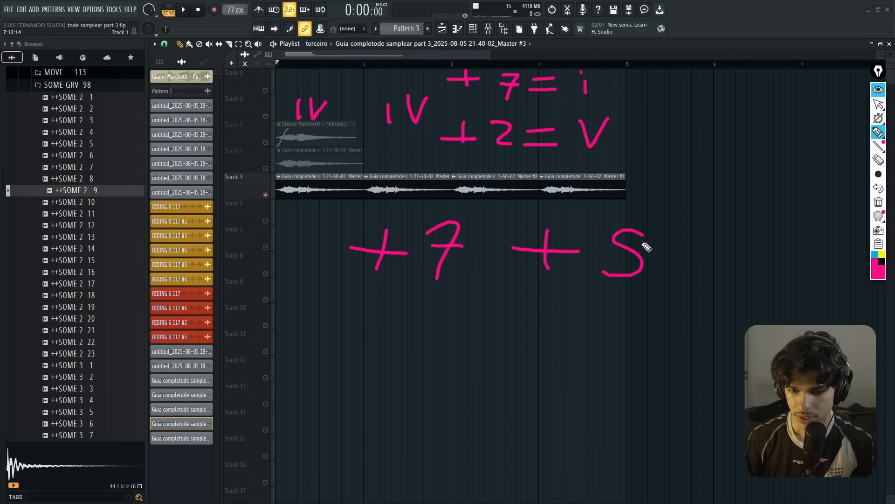
mouse_move(289, 293)
left_mouse_down()
mouse_move(436, 319)
mouse_move(379, 205)
mouse_move(365, 321)
left_mouse_up()
mouse_move(510, 286)
left_mouse_down()
mouse_move(480, 280)
mouse_move(717, 262)
mouse_move(532, 275)
mouse_move(432, 206)
mouse_move(354, 314)
left_mouse_up()
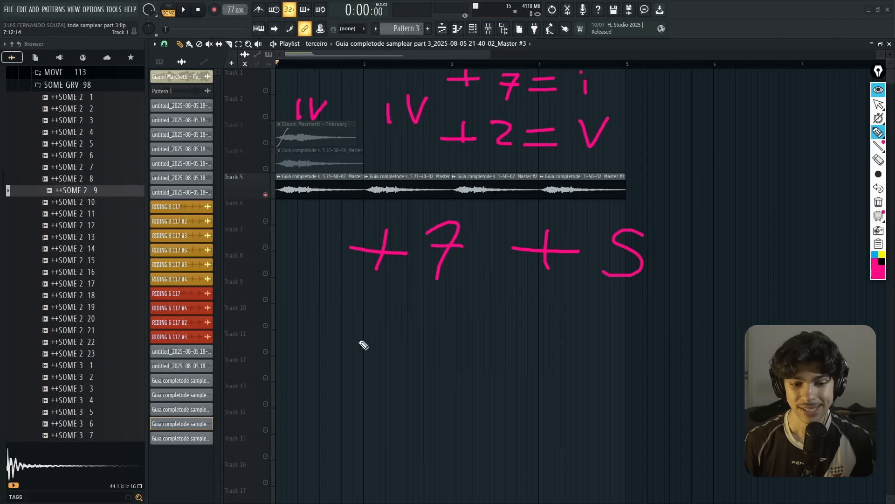
Step: Write "Normal" below the "+7 +5" annotation and circle the word
mouse_move(294, 367)
left_mouse_down()
mouse_move(321, 358)
mouse_move(339, 318)
left_mouse_up()
left_click_drag(337, 342, 345, 328)
left_click_drag(364, 323, 381, 330)
mouse_move(295, 369)
left_mouse_down()
mouse_move(393, 294)
mouse_move(269, 360)
left_mouse_up()
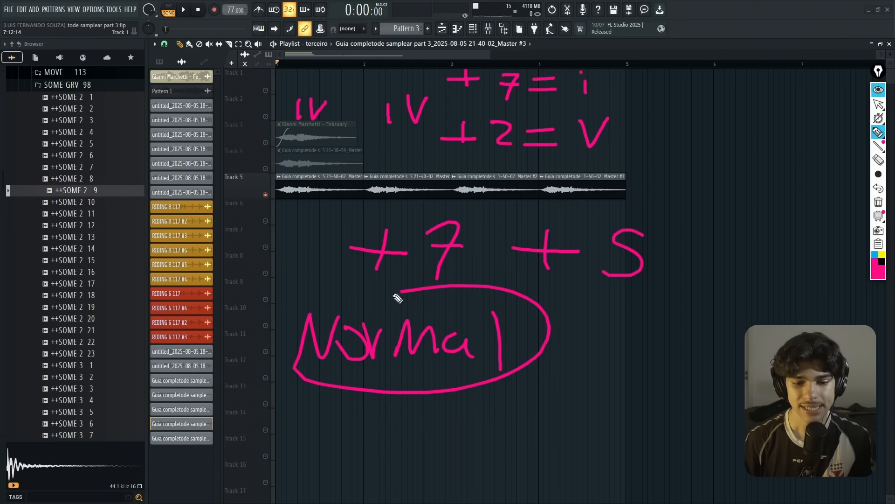
mouse_move(302, 301)
left_mouse_down()
mouse_move(300, 264)
mouse_move(321, 246)
left_mouse_up()
mouse_move(562, 332)
left_mouse_down()
mouse_move(634, 324)
mouse_move(617, 304)
mouse_move(605, 319)
mouse_move(284, 287)
left_mouse_up()
Step: Erase all the handwritten annotations from the playlist and reactivate the drawing pen
left_click(879, 188)
left_click(879, 160)
mouse_move(393, 275)
left_mouse_down()
mouse_move(560, 84)
mouse_move(362, 104)
mouse_move(539, 120)
mouse_move(536, 156)
left_mouse_up()
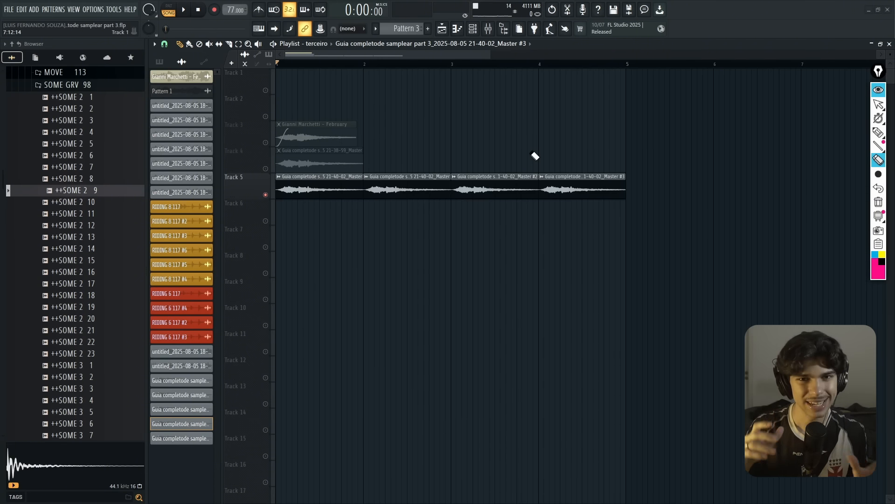
left_click(879, 132)
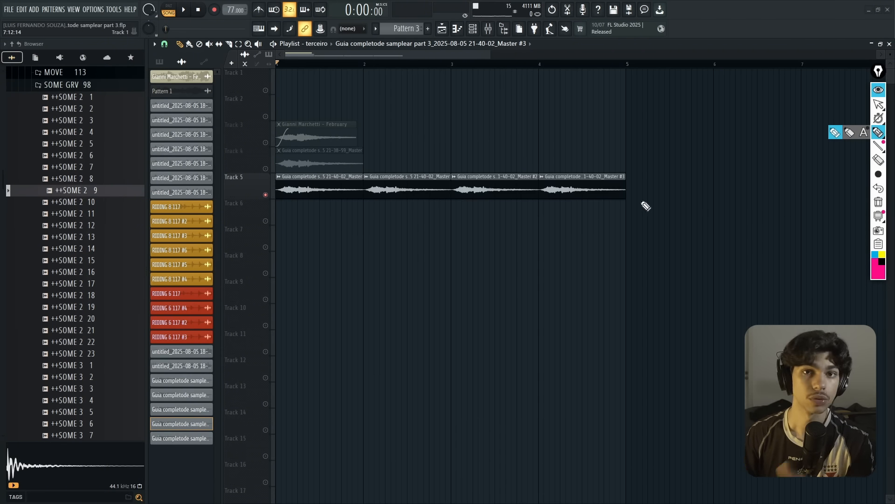
Step: Save the project, audition the clips and set the playback loop over bars 1 to 4
key("ctrl+s")
key("space")
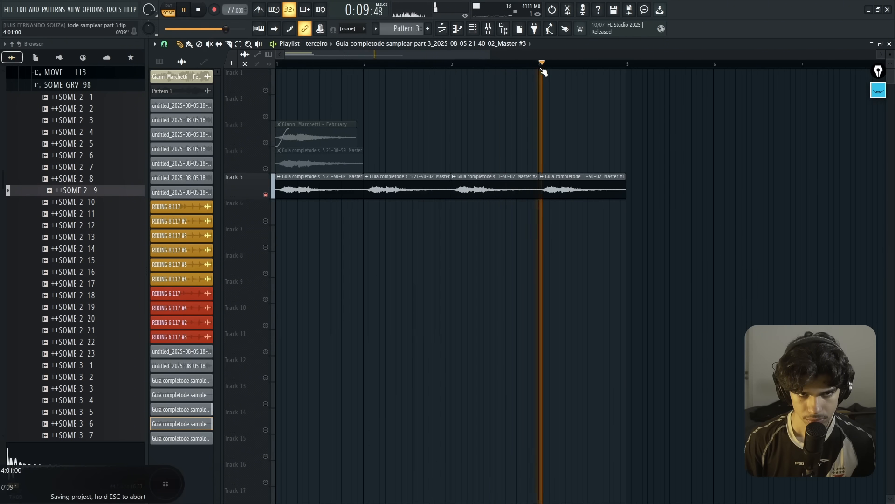
left_click_drag(675, 167, 643, 94)
left_click_drag(628, 64, 275, 66)
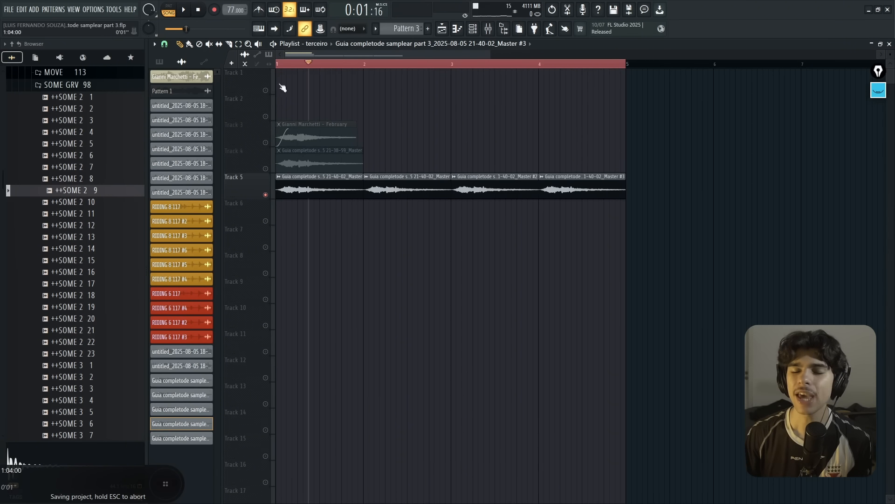
key("space")
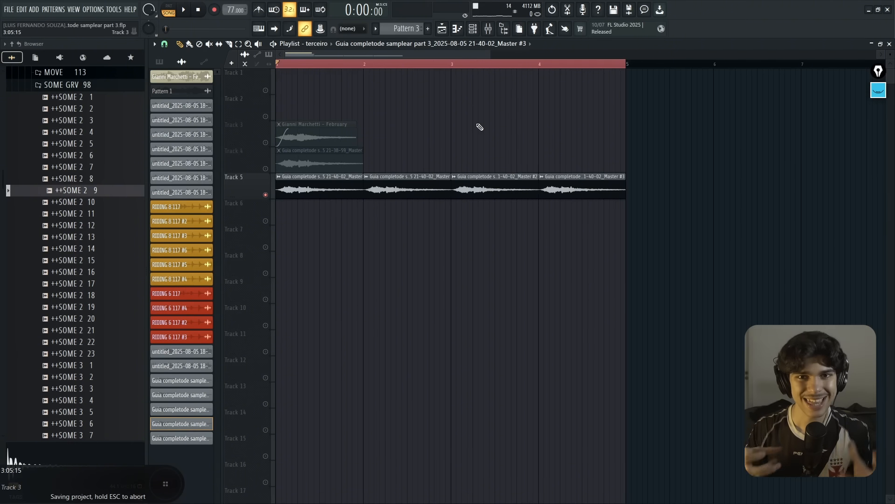
Step: Place a Pattern 3 clip spanning bars 1 to 4 on Track 6 of the playlist
left_click(417, 29)
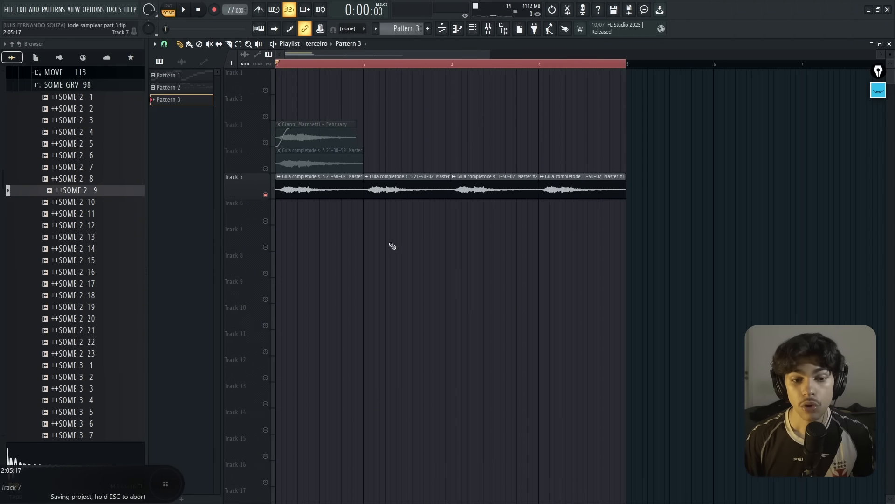
left_click_drag(399, 216, 283, 217)
left_click(266, 221)
left_click_drag(360, 206, 622, 216)
Step: Add an Omnisphere instrument channel and load the Broken OSCar Bass patch
type("i")
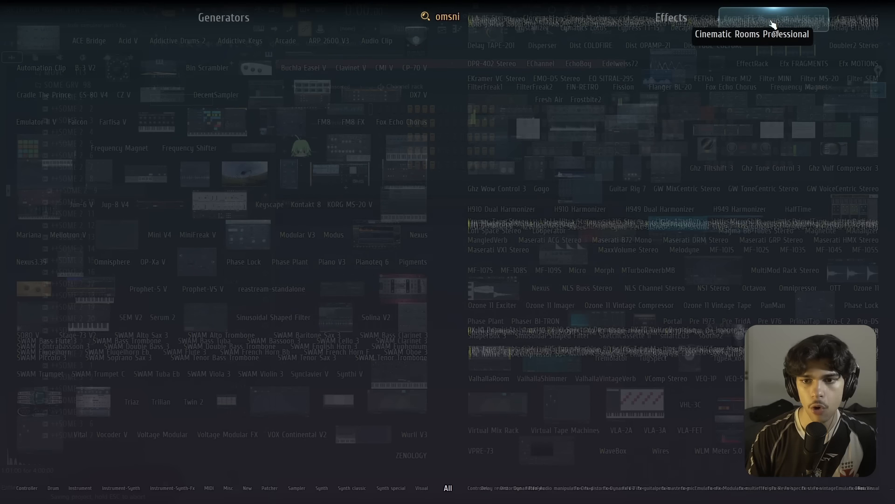
key("BackSpace")
key("BackSpace")
key("BackSpace")
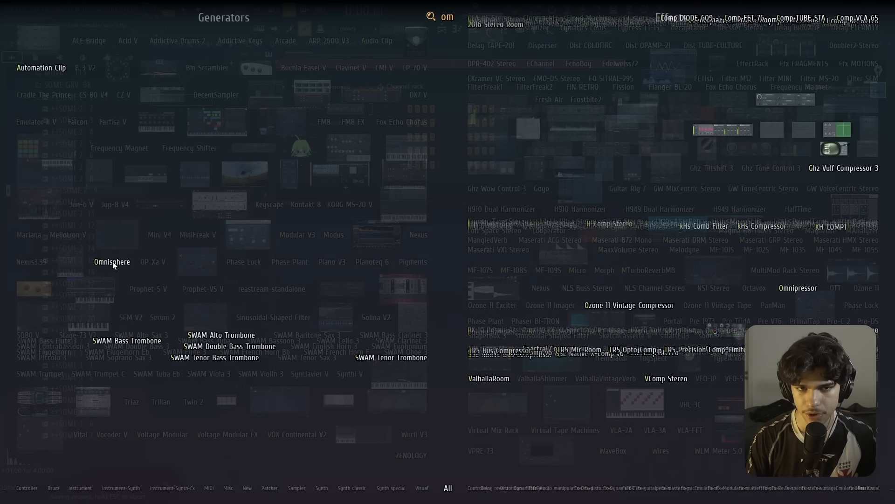
type("nisphere")
key("Return")
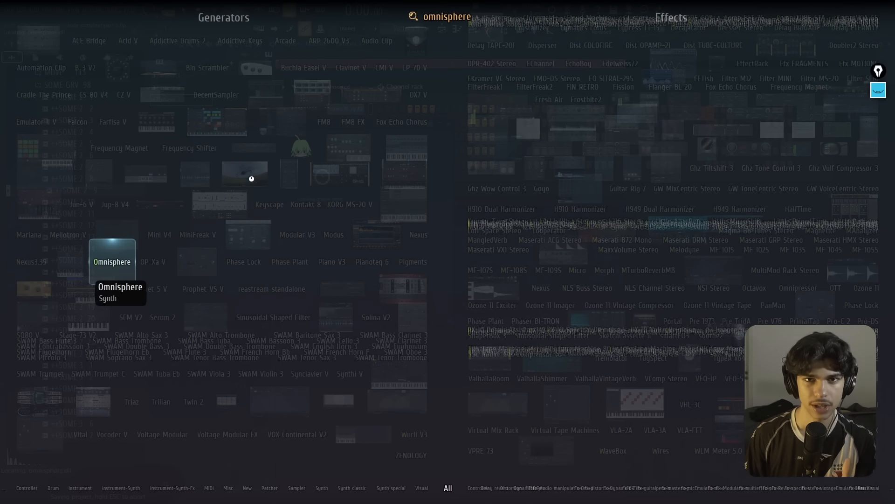
type("broken oscar")
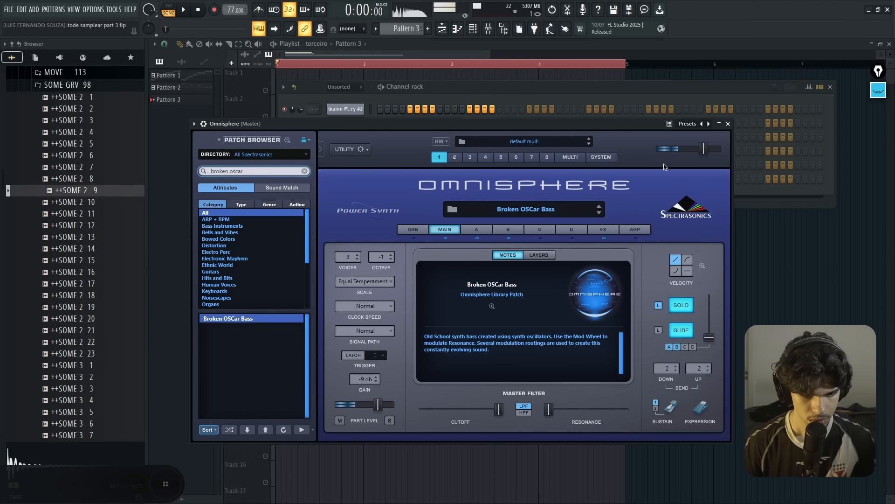
left_click(728, 124)
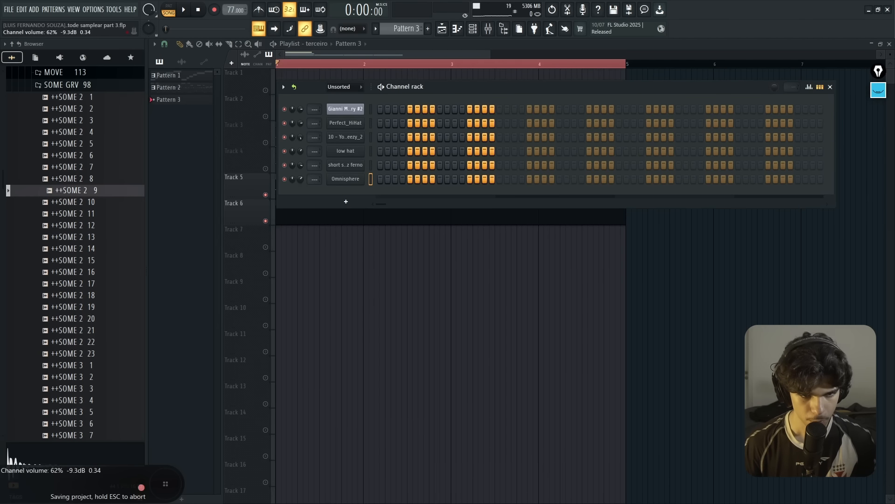
Step: Turn off the looping in the Omnisphere piano roll, place a first bass note in bar 1 and return to the playlist
left_click(374, 179)
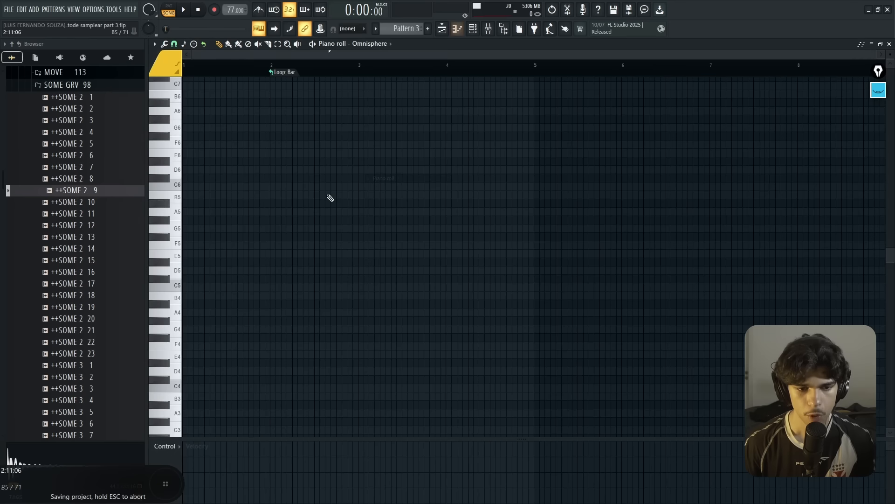
left_click(273, 73)
left_click(290, 88)
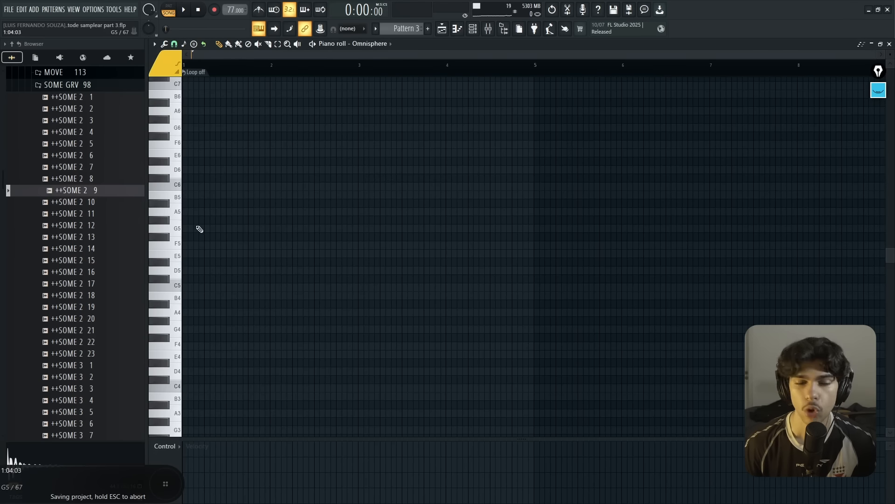
left_click(191, 198)
key("F5")
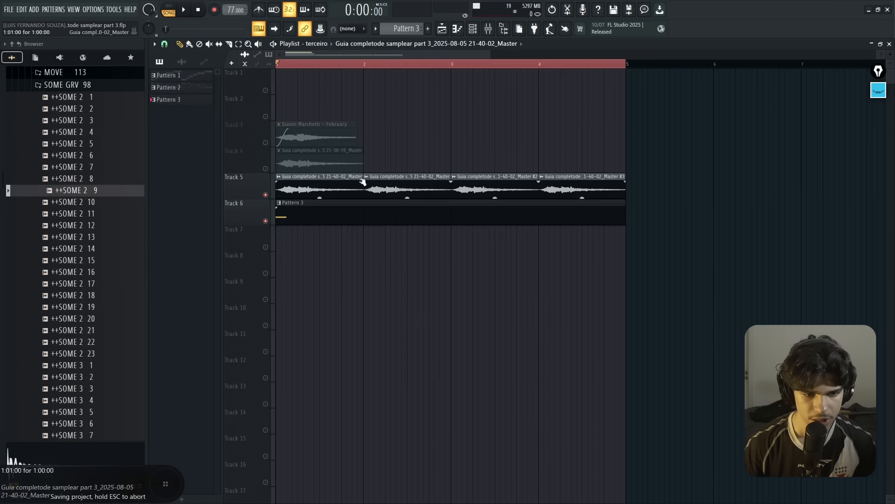
Step: Route the resampled audio clip of bars 1 and 2 to mixer insert 6
left_click(488, 30)
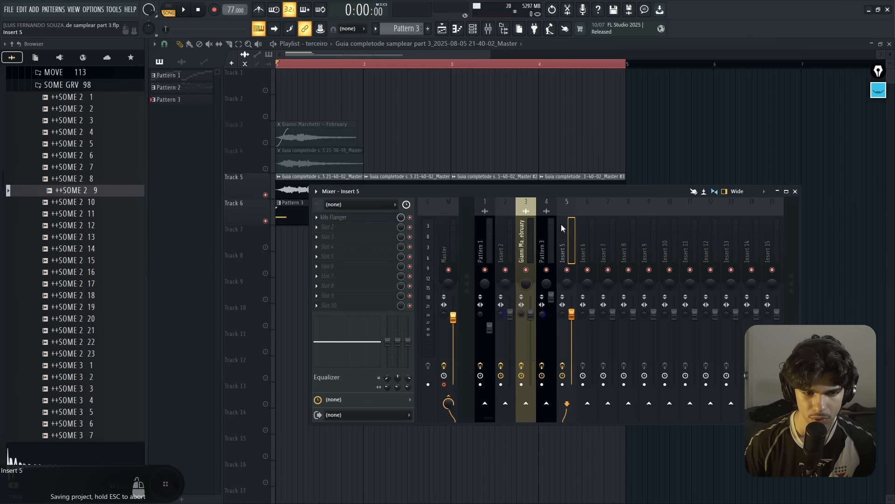
double_click(435, 176)
left_click(487, 196)
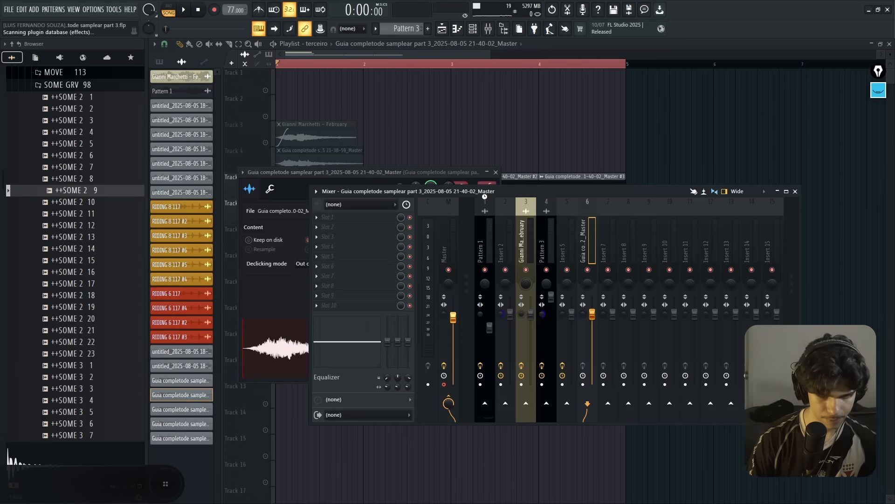
Step: Add Fruity Parametric EQ 2 to the sample's mixer insert and cut the lows around 119 Hz while the loop plays
key("F8")
type("para")
left_click(522, 129)
left_click_drag(269, 238, 293, 293)
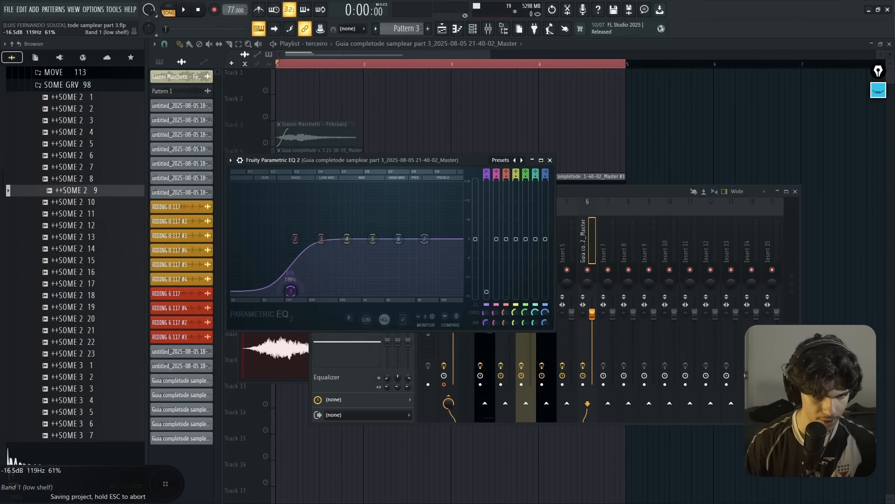
key("space")
left_click_drag(295, 239, 283, 272)
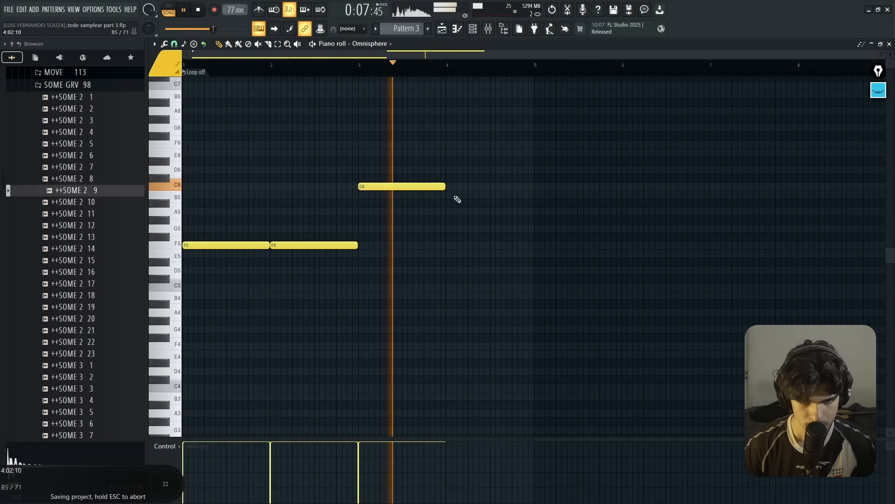
Step: Place a one-bar G5 bass note in bar 4 of the Omnisphere piano roll and audition the line
left_click(446, 229)
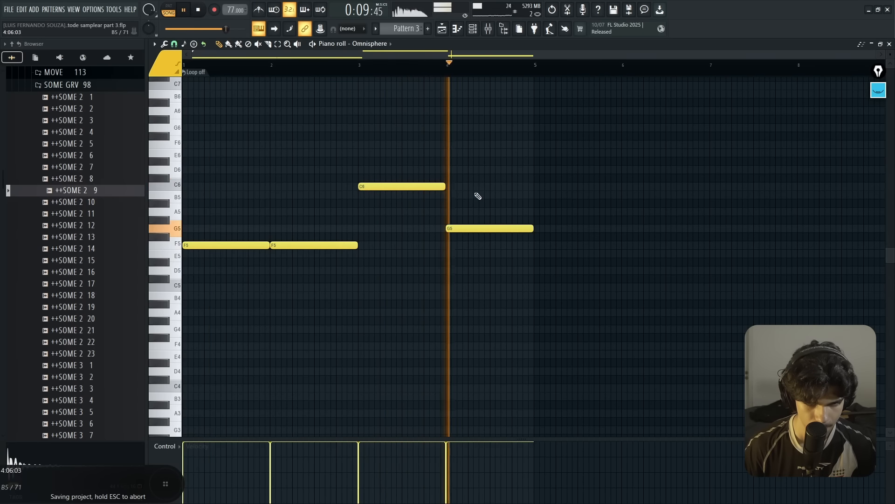
key("space")
left_click_drag(525, 169, 381, 233)
left_click_drag(382, 233, 243, 261)
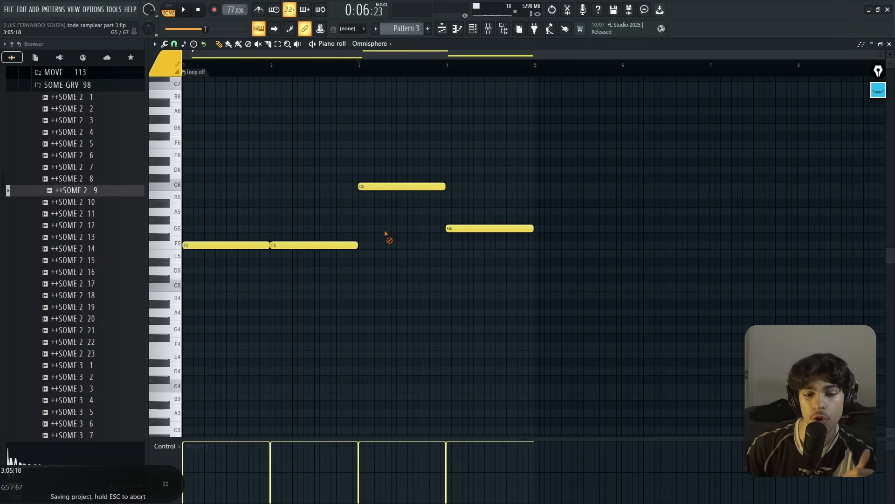
Step: Write +7 between the F5 and C6 notes and an interval mark before the G5 note with the pink screen pen
left_click(878, 90)
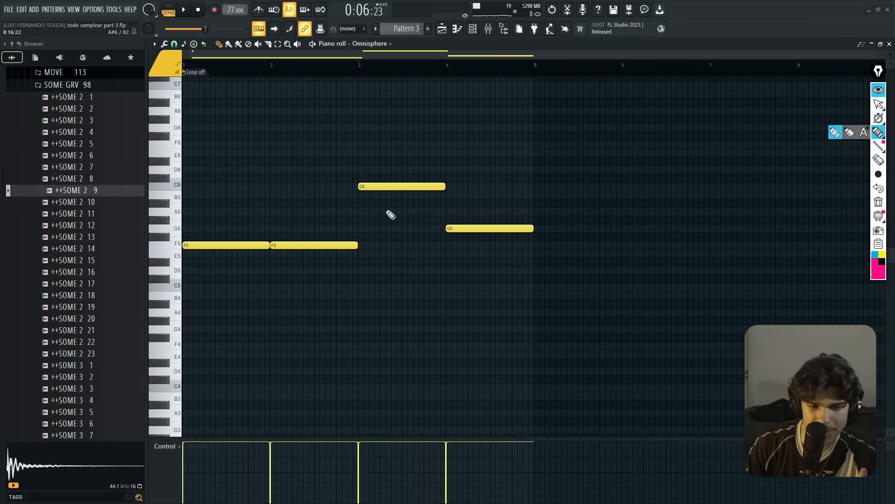
left_click_drag(339, 206, 358, 217)
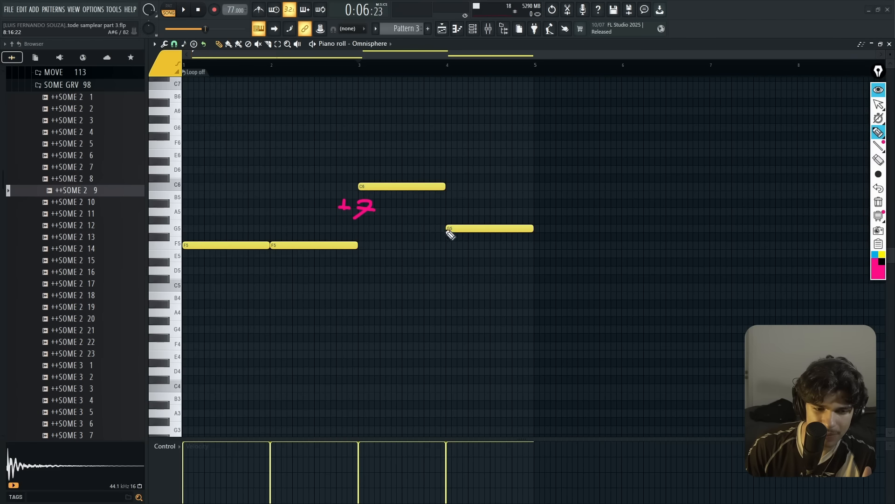
mouse_move(419, 214)
left_mouse_down()
mouse_move(434, 228)
mouse_move(425, 231)
left_mouse_up()
left_click_drag(430, 221, 454, 220)
left_click_drag(440, 212, 441, 233)
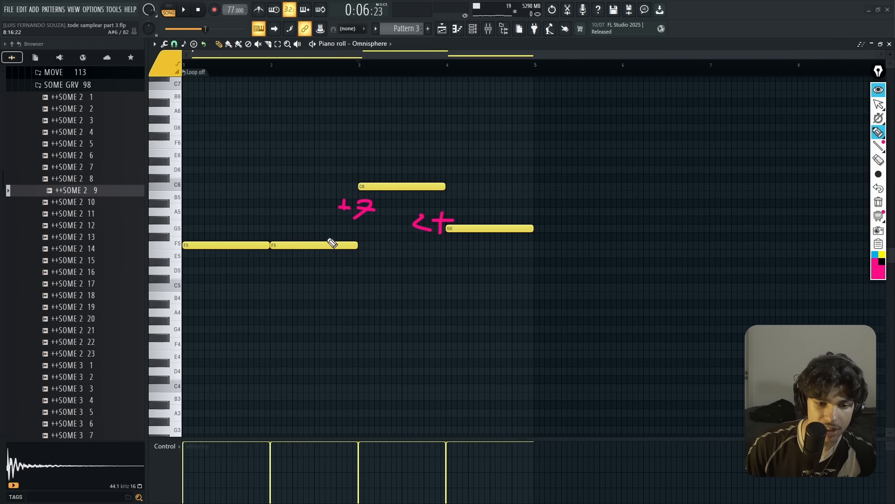
Step: Trace the movement between the F5, C6 and G5 bass notes with temporary pen strokes, undoing each one
mouse_move(354, 235)
left_mouse_down()
mouse_move(329, 239)
mouse_move(325, 252)
left_mouse_up()
key("ctrl+z")
key("ctrl+z")
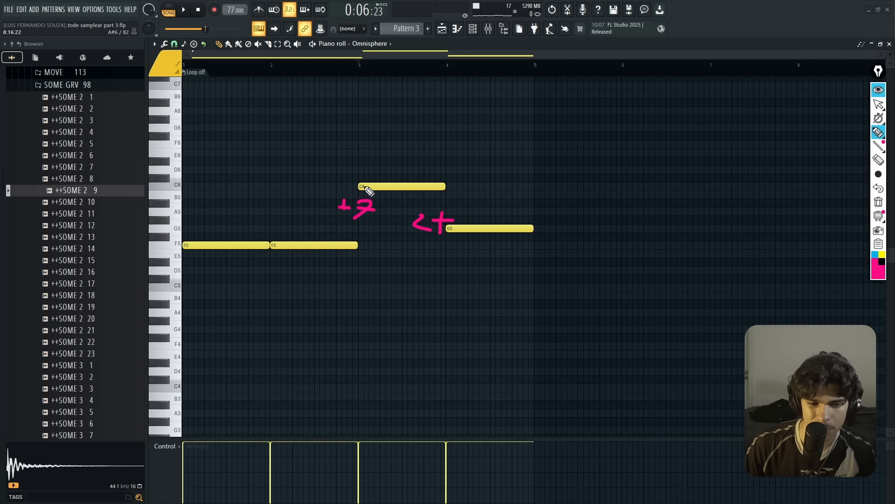
left_click_drag(365, 188, 355, 196)
key("ctrl+z")
left_click_drag(300, 241, 326, 245)
key("ctrl+z")
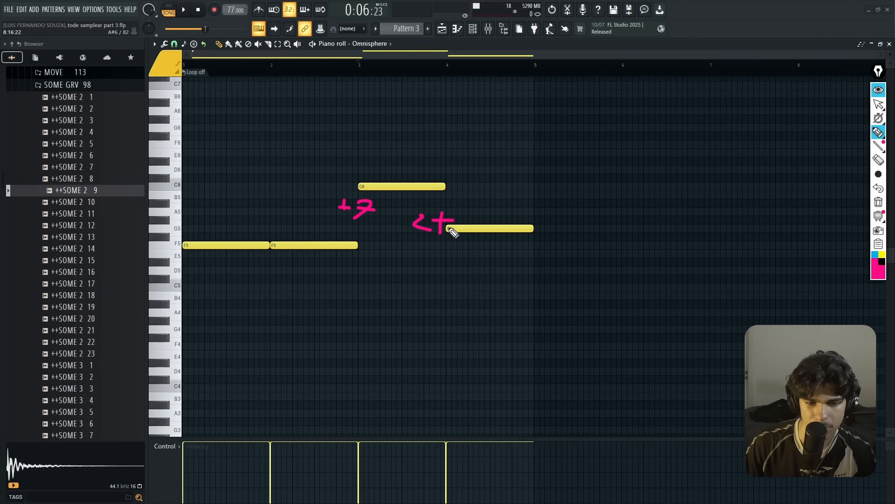
mouse_move(472, 225)
left_mouse_down()
mouse_move(490, 218)
mouse_move(475, 219)
left_mouse_up()
key("ctrl+z")
mouse_move(310, 242)
left_mouse_down()
mouse_move(329, 249)
mouse_move(443, 228)
left_mouse_up()
key("ctrl+z")
key("ctrl+z")
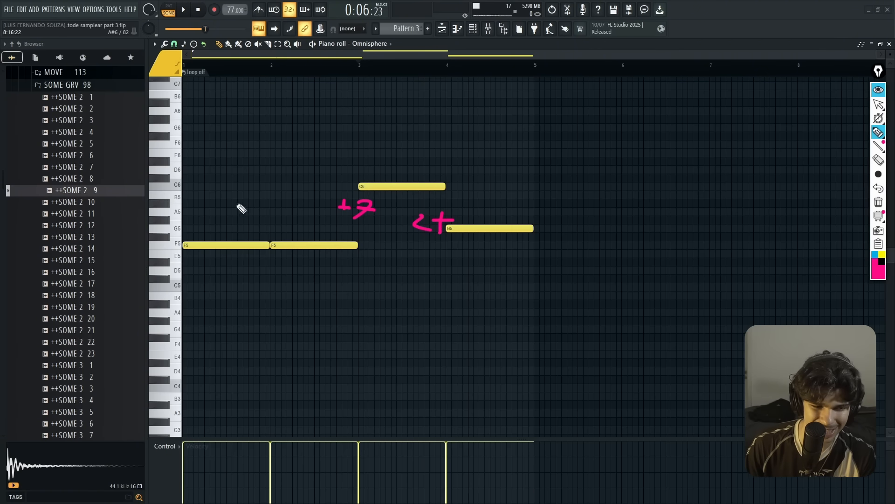
Step: Write the degrees IV, I and V above the F5, C6 and G5 bass notes
mouse_move(205, 190)
left_mouse_down()
mouse_move(206, 208)
mouse_move(228, 192)
mouse_move(190, 213)
left_mouse_up()
left_click_drag(393, 135, 394, 159)
left_click_drag(474, 176, 513, 163)
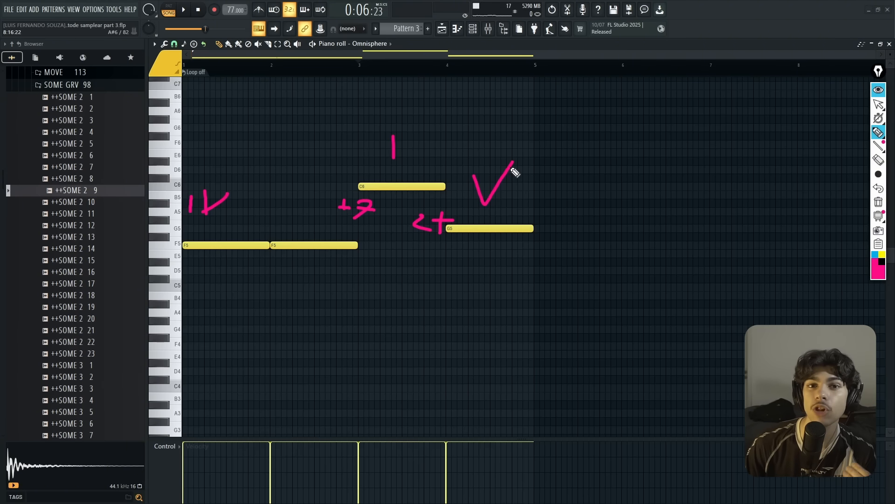
Step: Erase the V annotation and undo most of the other Roman numeral strokes
left_click(879, 160)
left_click_drag(513, 163, 476, 179)
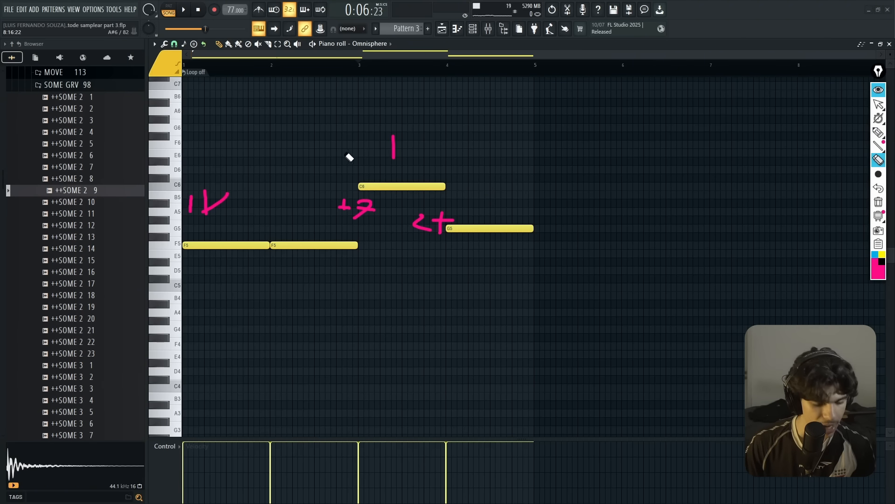
key("ctrl+z")
key("ctrl+z")
key("ctrl+z")
key("ctrl+z")
key("ctrl+z")
Step: Write IV V above the notes in bars 2 and 3, underline the IV and circle the pair
left_click(879, 132)
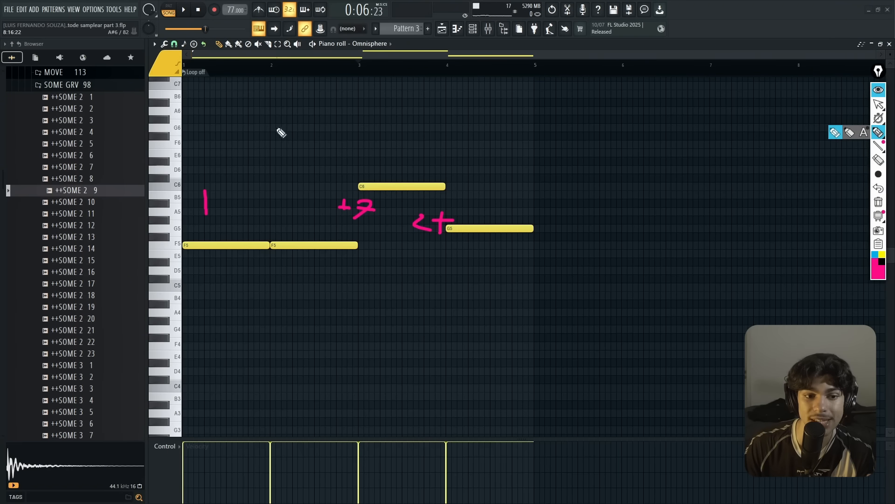
mouse_move(273, 107)
left_mouse_down()
mouse_move(275, 131)
mouse_move(307, 102)
mouse_move(348, 138)
mouse_move(360, 104)
left_mouse_up()
mouse_move(259, 138)
left_mouse_down()
mouse_move(395, 135)
mouse_move(326, 144)
left_mouse_up()
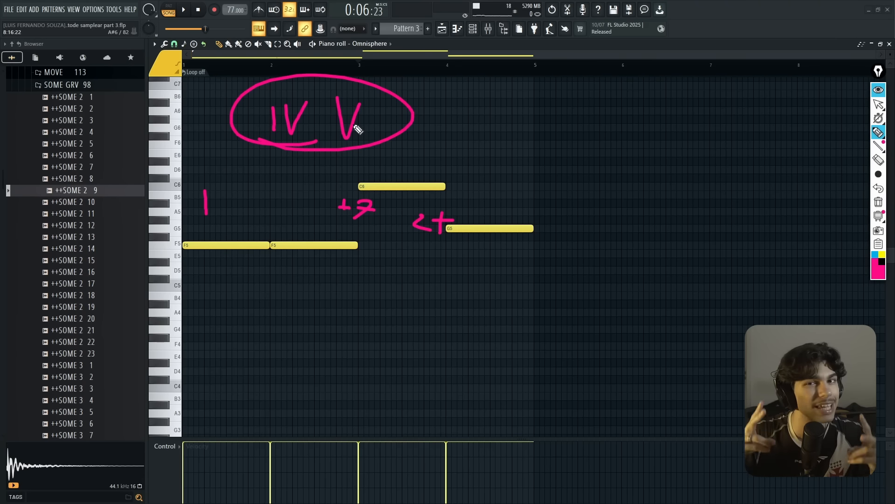
Step: Erase the remaining pen annotations from the Omnisphere piano roll
left_click(878, 161)
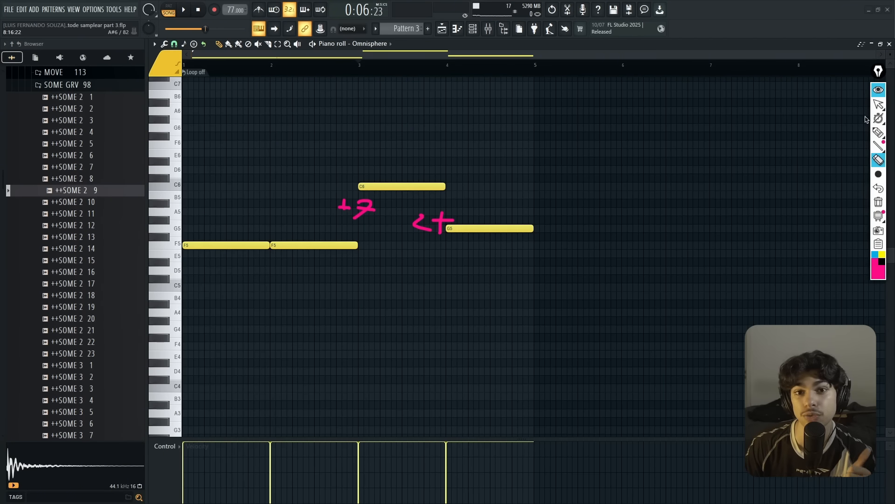
mouse_move(883, 129)
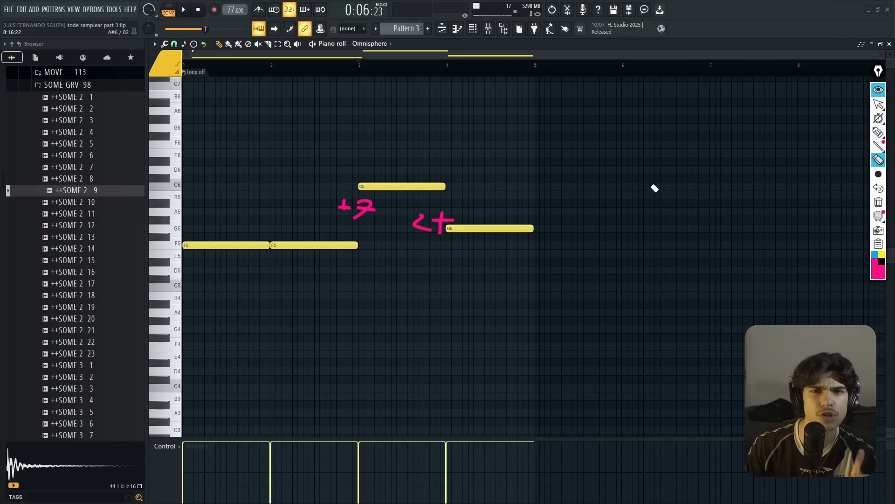
mouse_move(654, 188)
left_mouse_down()
mouse_move(354, 238)
mouse_move(412, 208)
left_mouse_up()
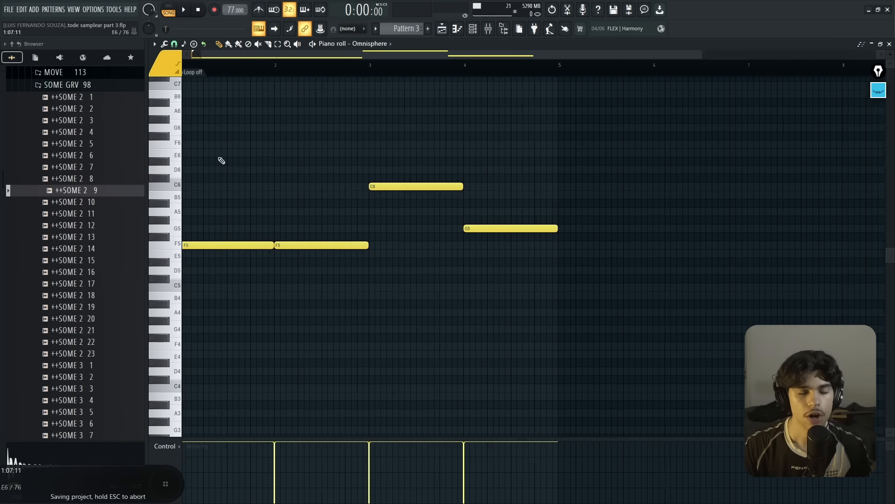
Step: Add short C6 and G#5 notes leading into the first F5 bass note, and lower the whole line an octave
scroll(220, 160, "up", 3)
left_click_drag(354, 55, 317, 56)
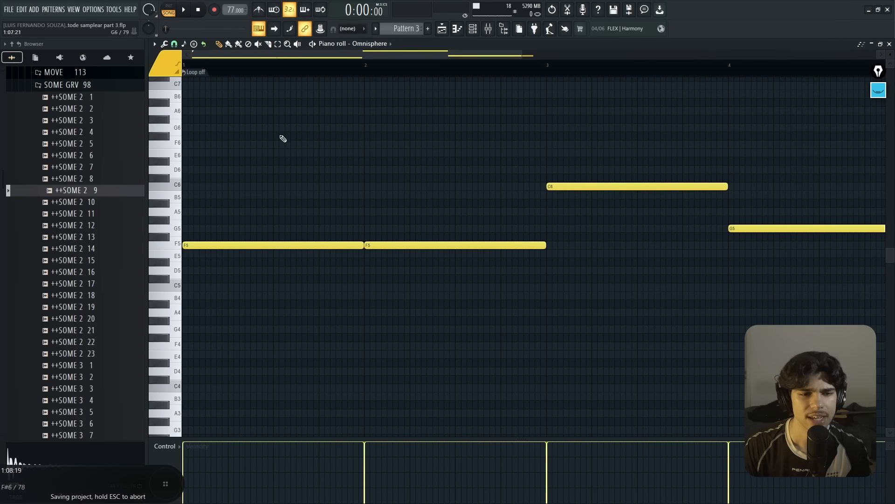
left_click(191, 220)
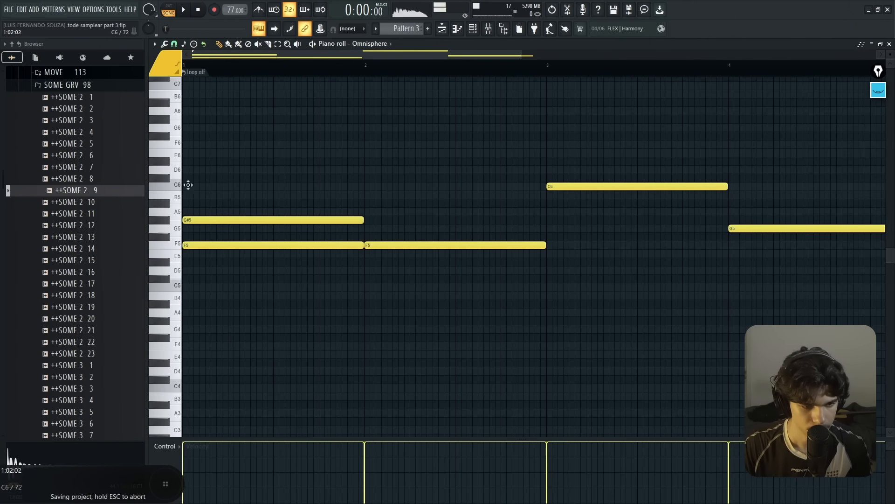
left_click(188, 185)
left_click_drag(205, 254, 182, 172)
key("ctrl+l")
key("space")
key("ctrl+d")
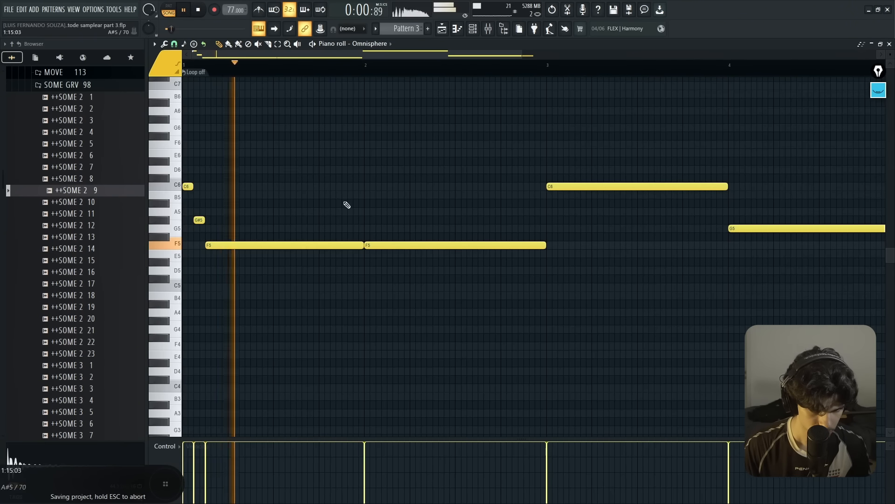
scroll(344, 206, "down", 1)
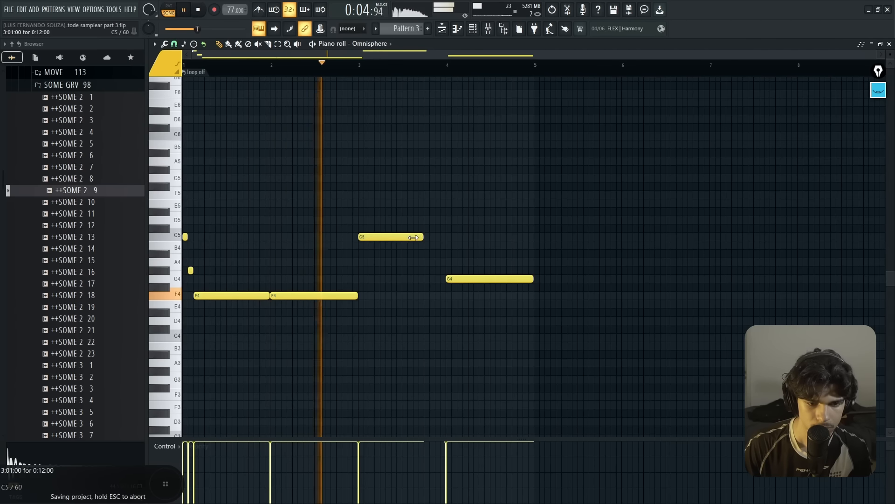
Step: Fill the last four steps of bars 3 and 4 with short G5 and C5 notes, shortening the G4 note to 12 steps
left_click(425, 220)
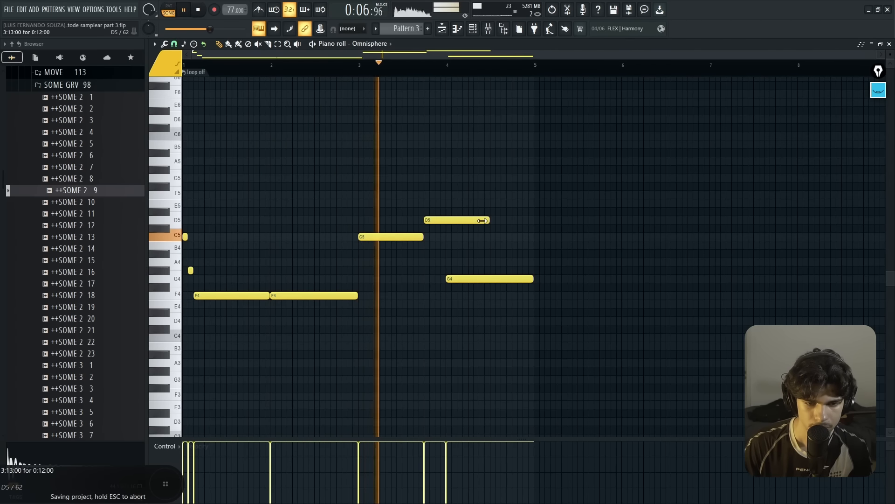
left_click_drag(487, 220, 440, 235)
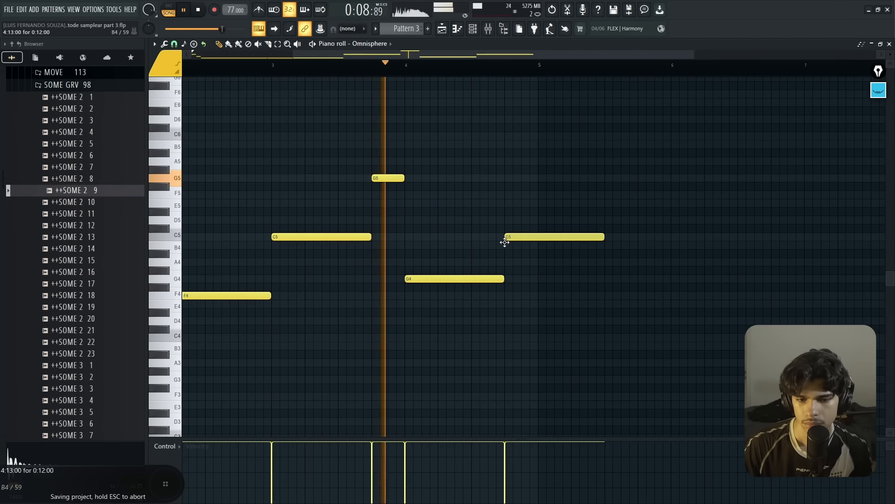
left_click_drag(603, 237, 537, 238)
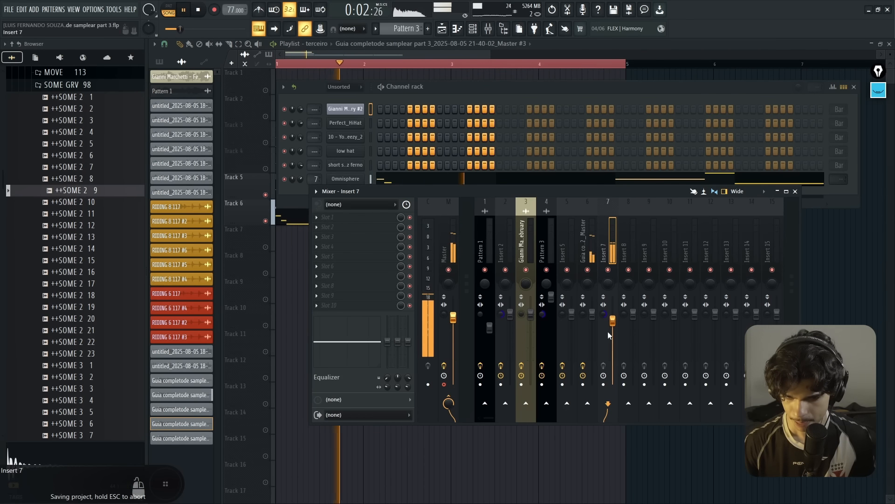
Step: Lower the sample's level on mixer insert 6, set the bass on insert 7 to -1.1 dB and return to the playlist
left_click_drag(592, 313, 595, 330)
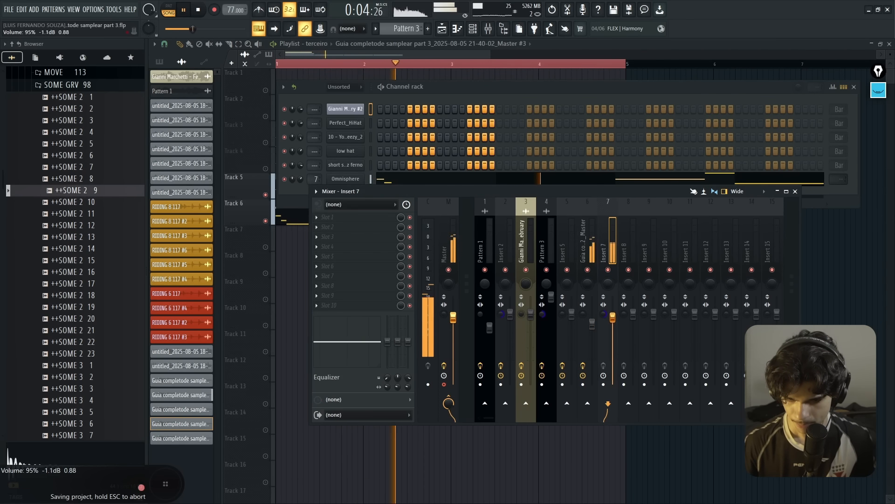
key("F9")
key("F6")
Step: Audition the loop in the playlist, removing and restoring the Pattern 3 bass clip, and stop playback
scroll(375, 233, "down", 2)
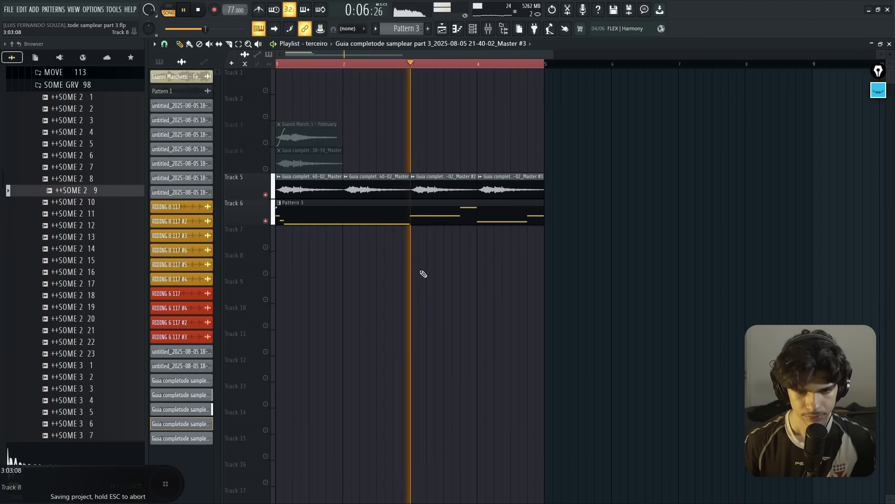
scroll(327, 198, "up", 3)
left_click_drag(387, 55, 242, 86)
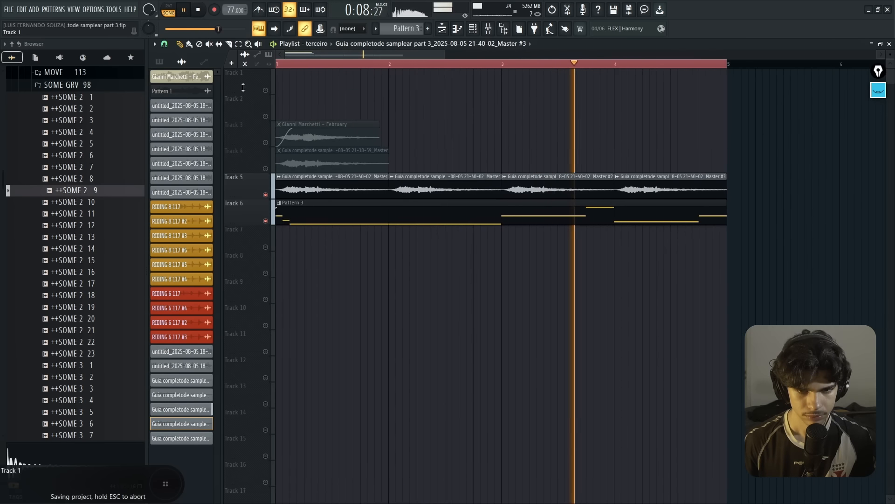
right_click(365, 217)
key("ctrl+z")
key("space")
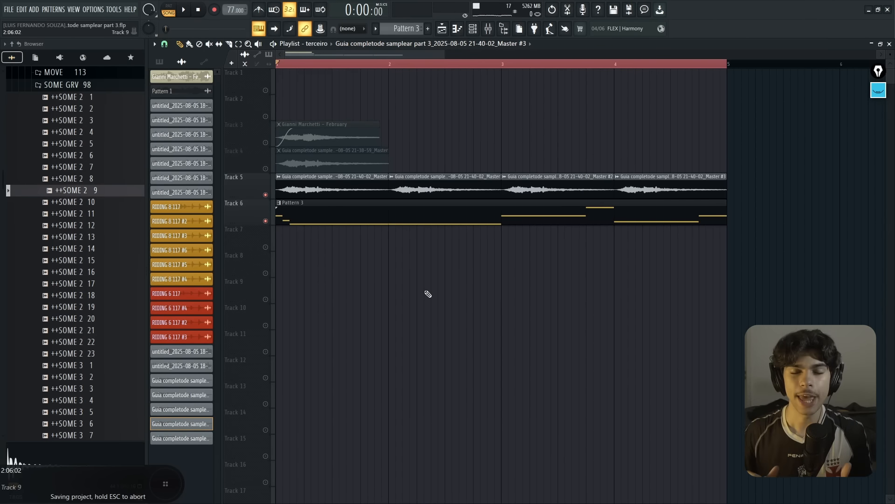
Step: Show the channel rack and look through the samples in the SOME GRV 98 folder of Partition B
key("F6")
scroll(84, 240, "up", 3)
scroll(86, 238, "down", 7)
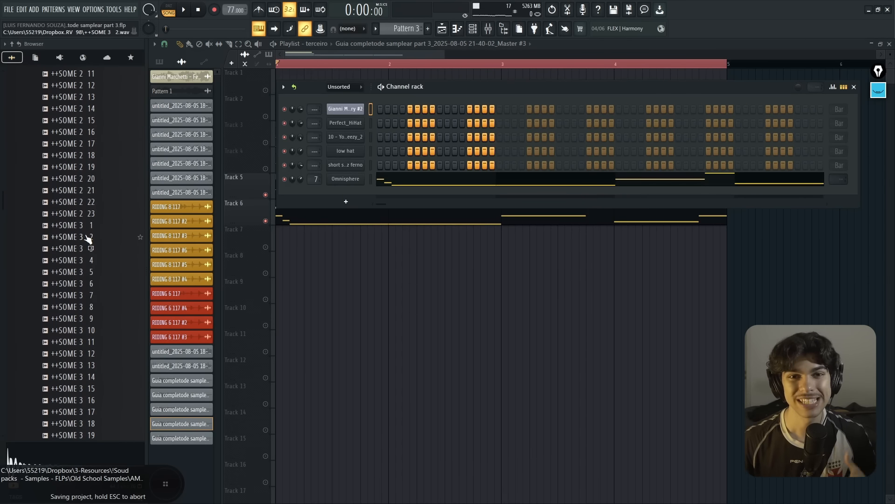
scroll(88, 235, "up", 7)
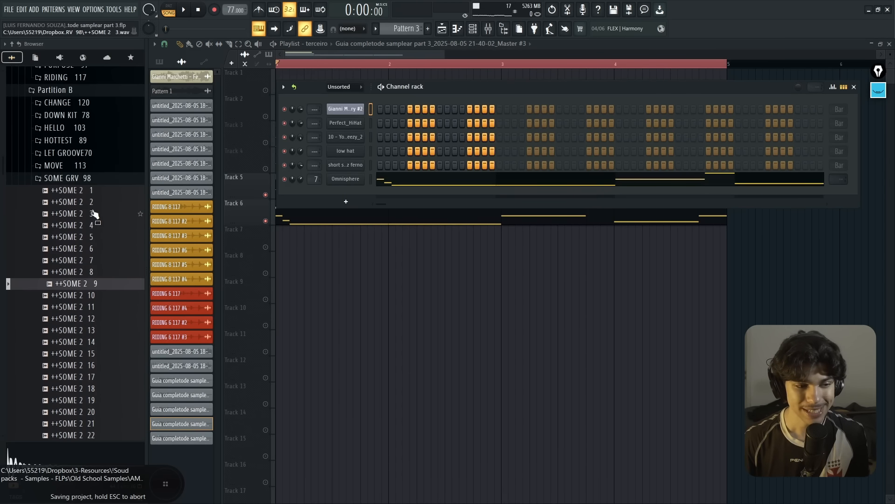
scroll(91, 217, "up", 4)
scroll(87, 220, "down", 4)
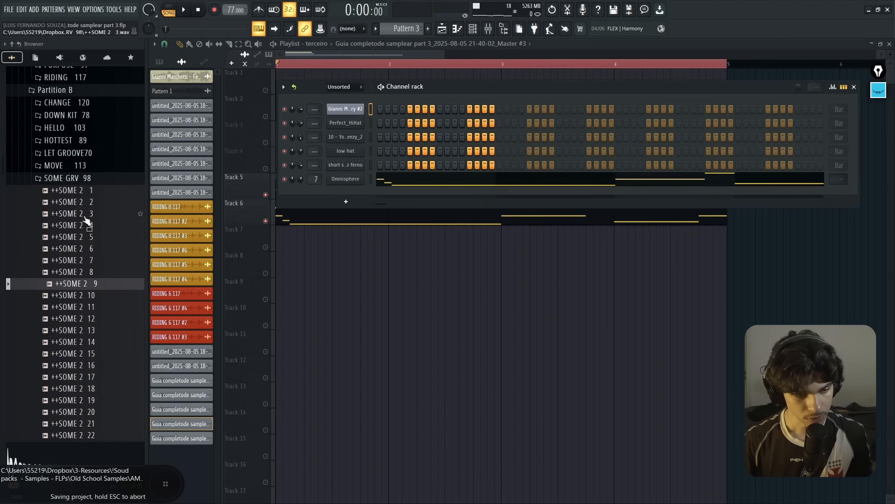
left_click(66, 178)
left_click(65, 178)
scroll(82, 201, "down", 4)
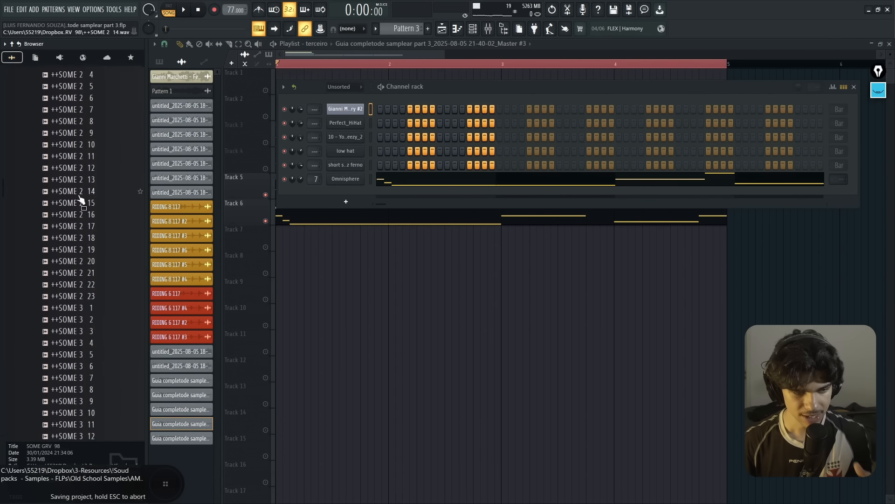
scroll(83, 196, "down", 2)
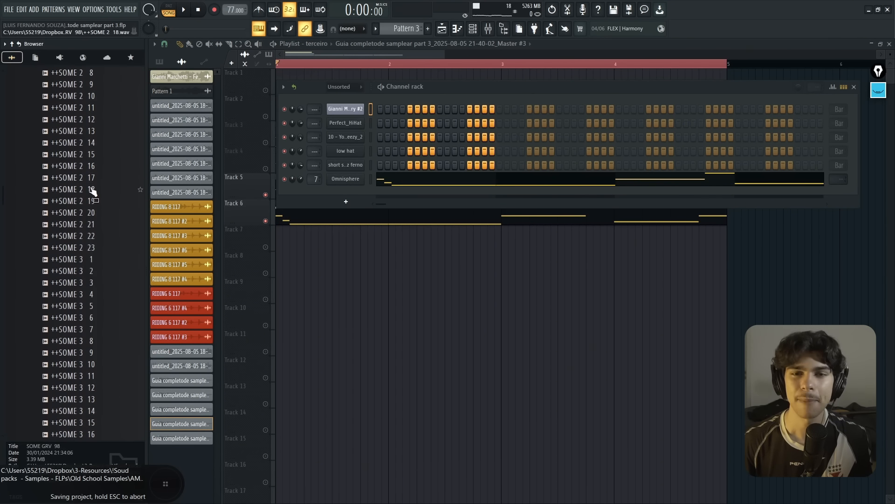
scroll(92, 184, "up", 2)
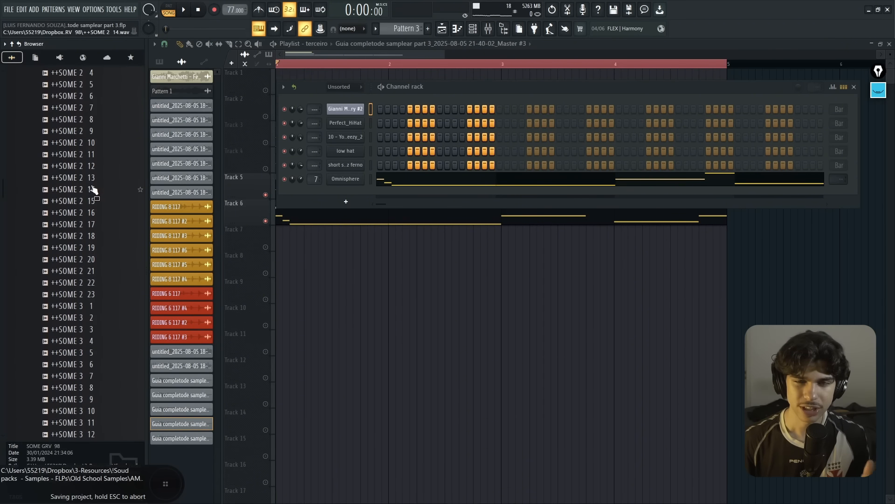
Step: Preview several SOME GRV 98 samples, including ++SOME 2 12, ++SOME 3 10, ++SOME 3 13 and ++SOME 2 21
scroll(91, 187, "up", 2)
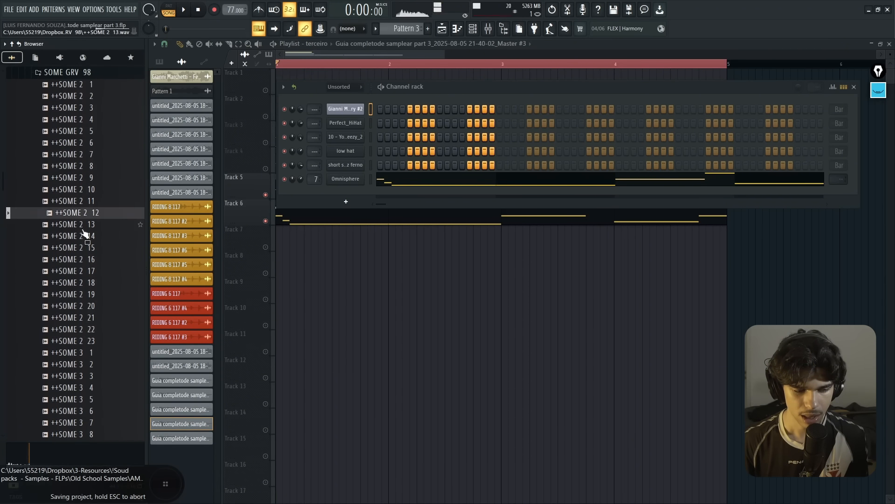
left_click(90, 318)
scroll(89, 323, "down", 3)
left_click(86, 320)
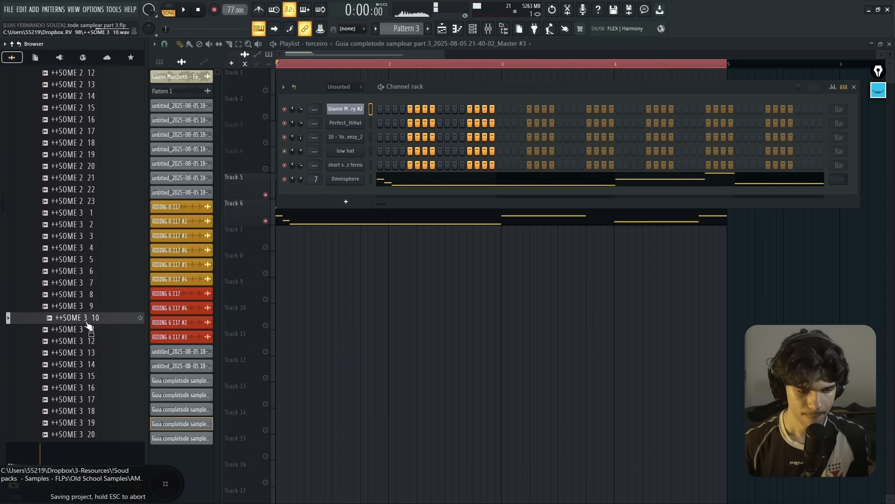
left_click(80, 352)
left_click(74, 376)
left_click(72, 388)
left_click(74, 259)
left_click(75, 224)
left_click(77, 201)
left_click(80, 178)
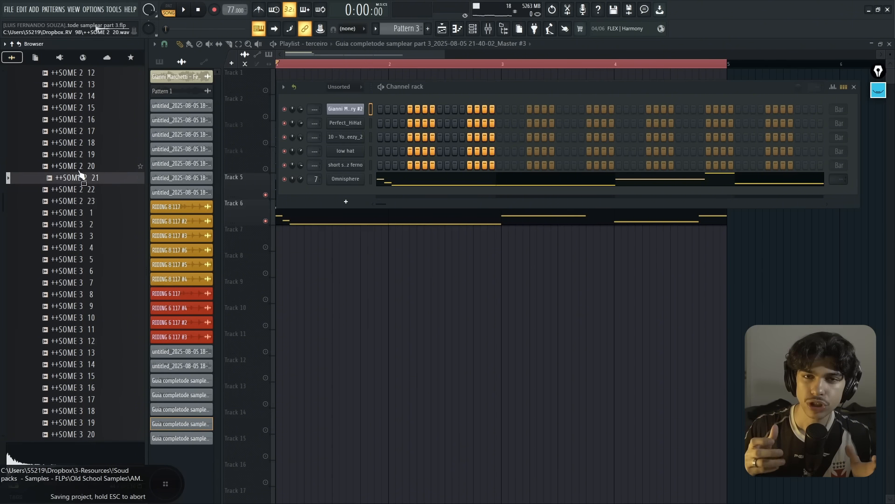
Step: Check the sample list in the Emacs notes and add ++CHANGE2 8 and 7, ++SOME 2 9, 18 and 19, and ++SOME 4 5 and 6 as channels
scroll(80, 173, "up", 3)
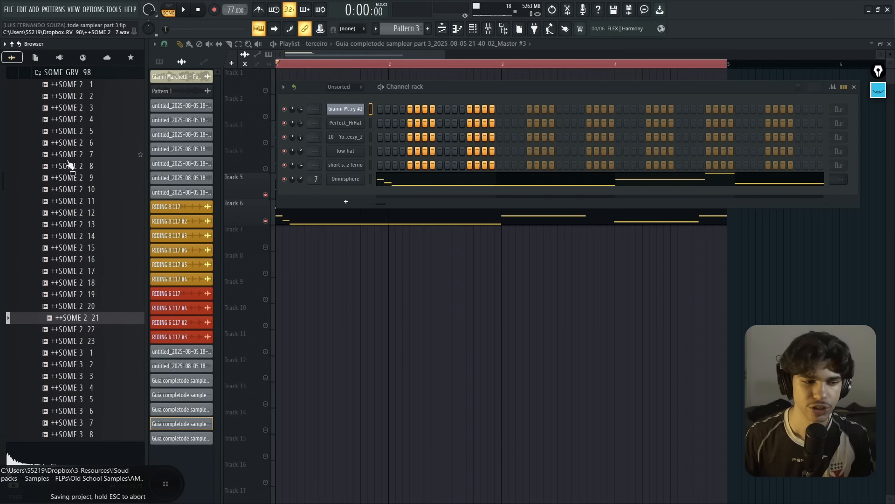
scroll(68, 164, "up", 1)
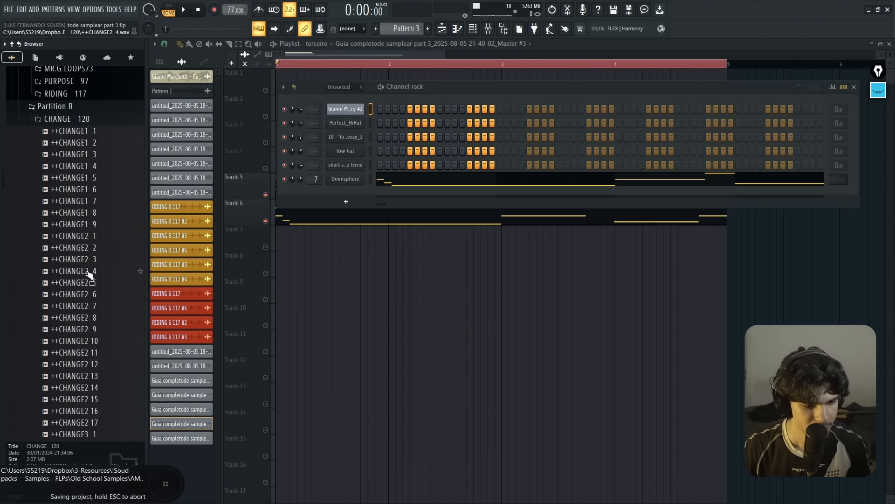
key("alt+Tab")
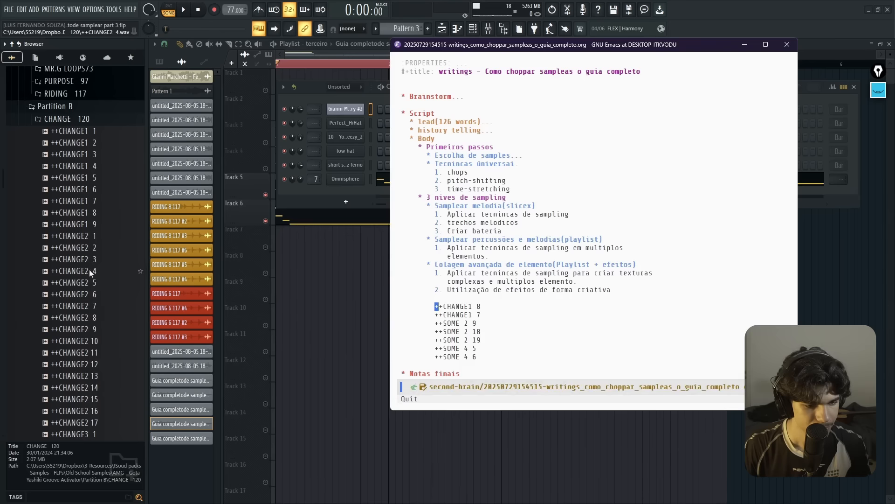
left_click_drag(88, 270, 382, 211)
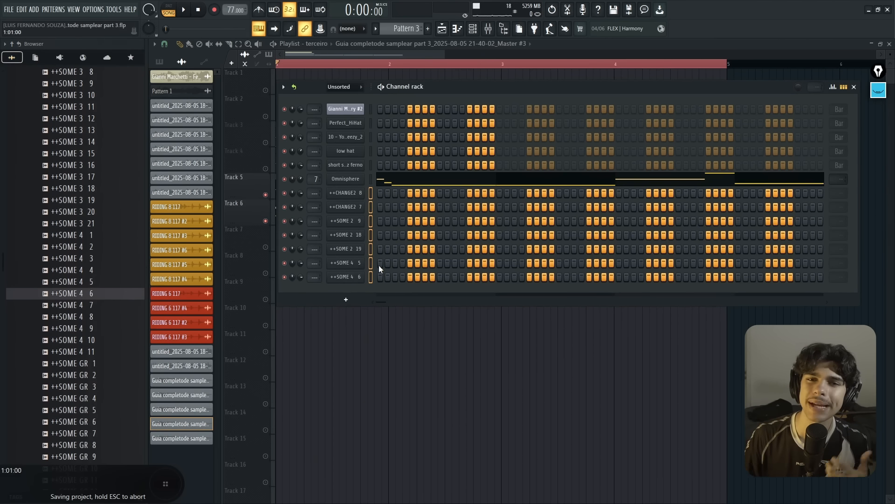
Step: Place ++CHANGE2 8 hits on steps 5, 13, 21 and 29 of Pattern 3 during playback and adjust the channel's volume
left_click(372, 193)
key("space")
left_click(410, 193)
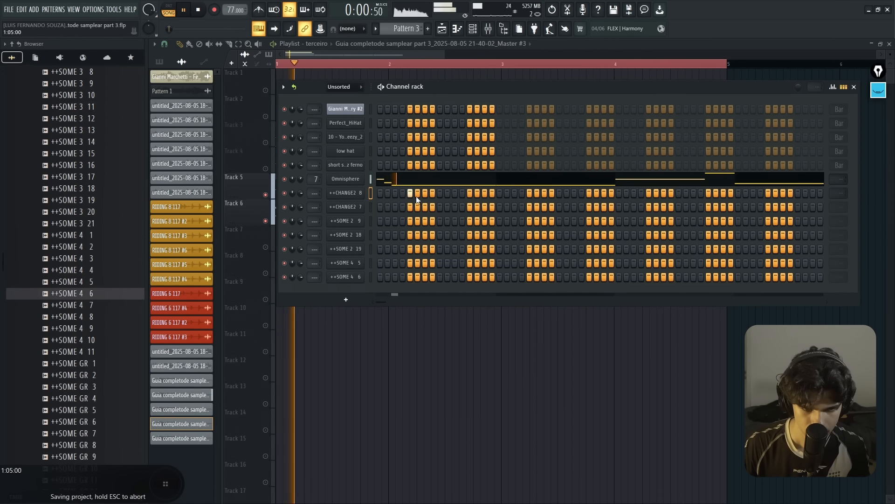
left_click_drag(300, 193, 301, 187)
left_click(470, 193)
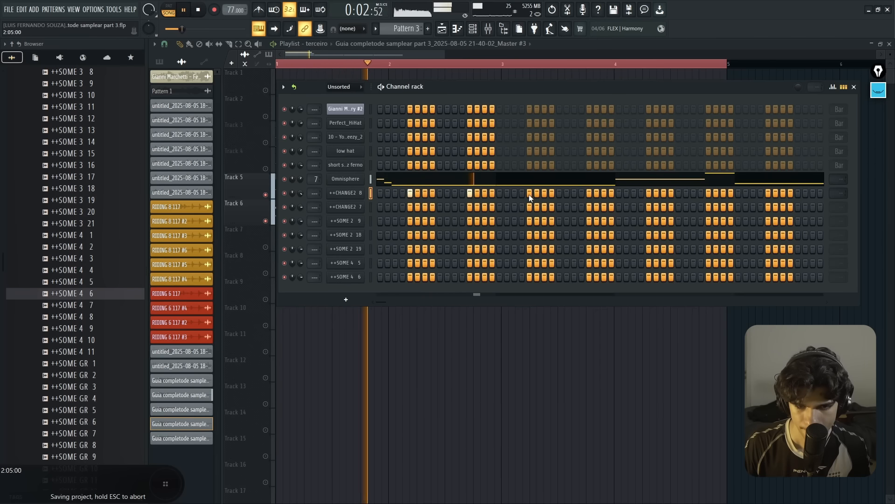
left_click(529, 193)
left_click(589, 193)
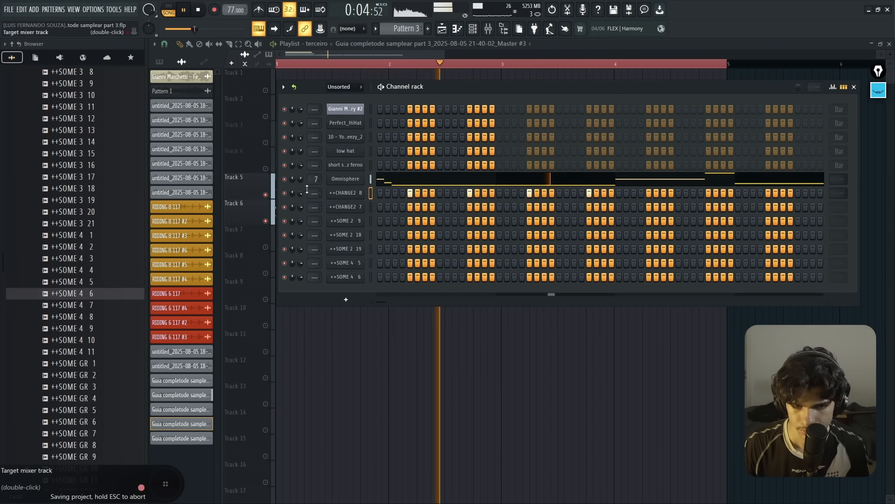
Step: Mute the Omnisphere bass, audition Pattern 3 and keep the ++CHANGE2 8 hits only on steps 5 and 13
left_click(284, 179)
key("space")
left_click(295, 88)
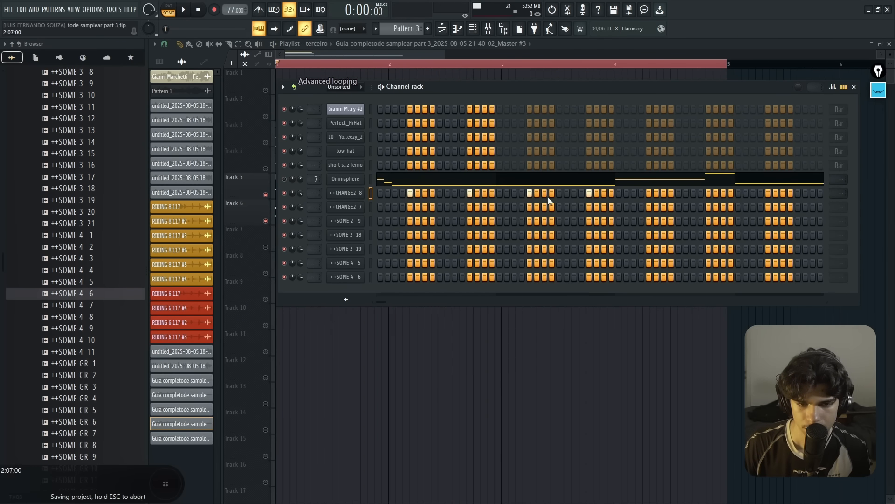
key("space")
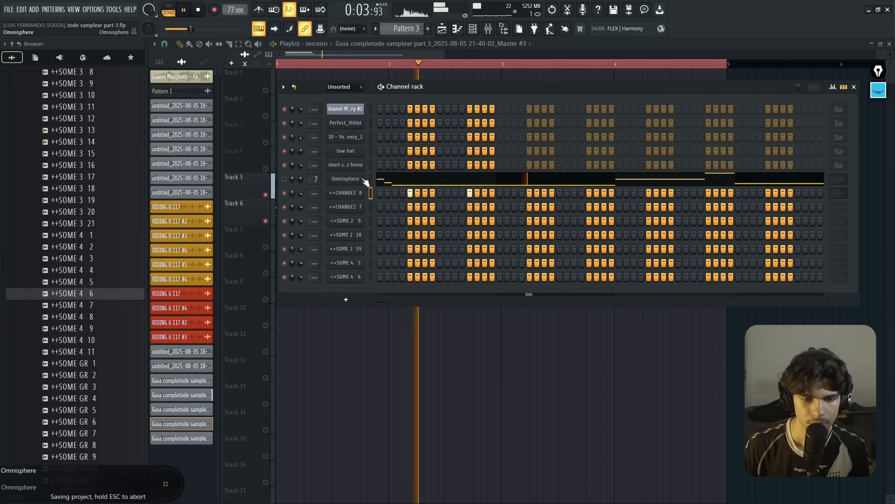
key("space")
Step: Move the Omnisphere bass notes from Pattern 3 into a new Pattern 4 and return to Pattern 3
left_click(428, 29)
key("ctrl+v")
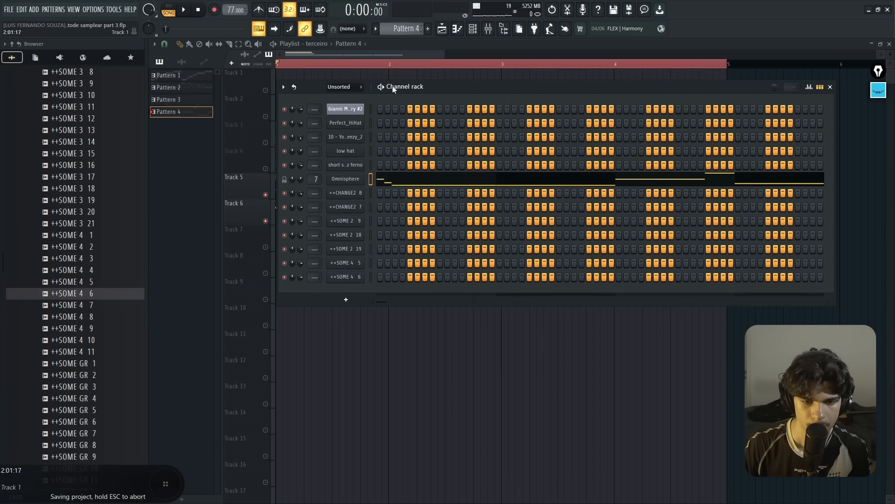
scroll(402, 29, "up", 1)
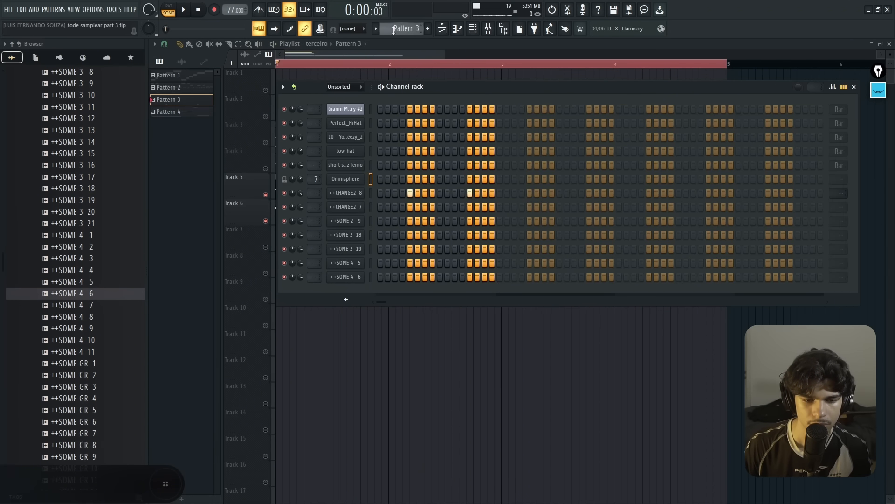
Step: Program one-bar step hits for ++CHANGE2 7, ++SOME 2 9, 18 and 19, and ++SOME 4 5 and 6 in Pattern 3 and audition them
key("space")
key("space")
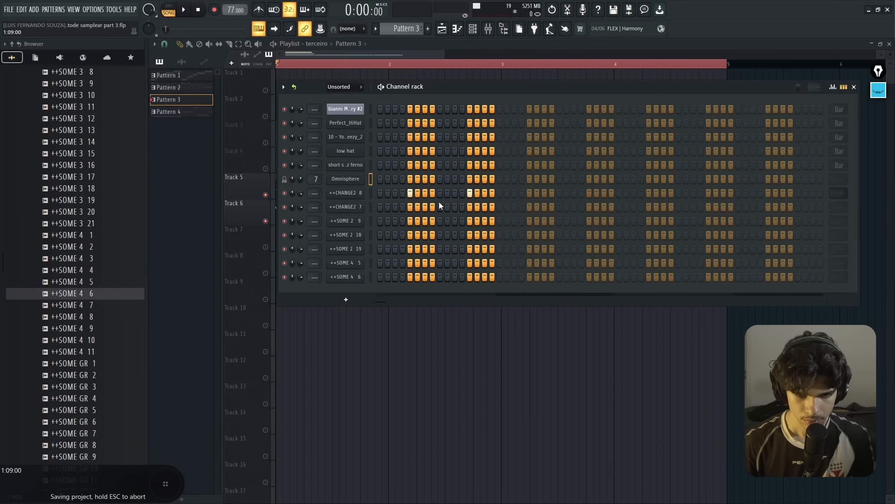
key("space")
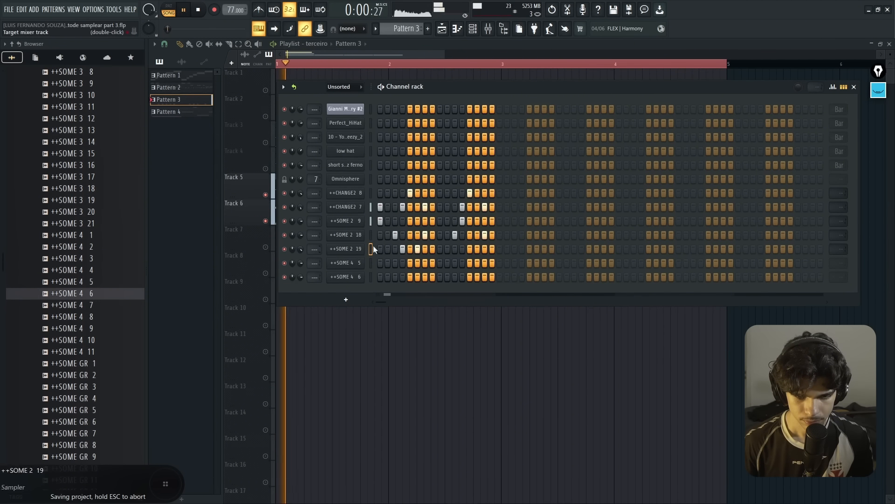
left_click(461, 248)
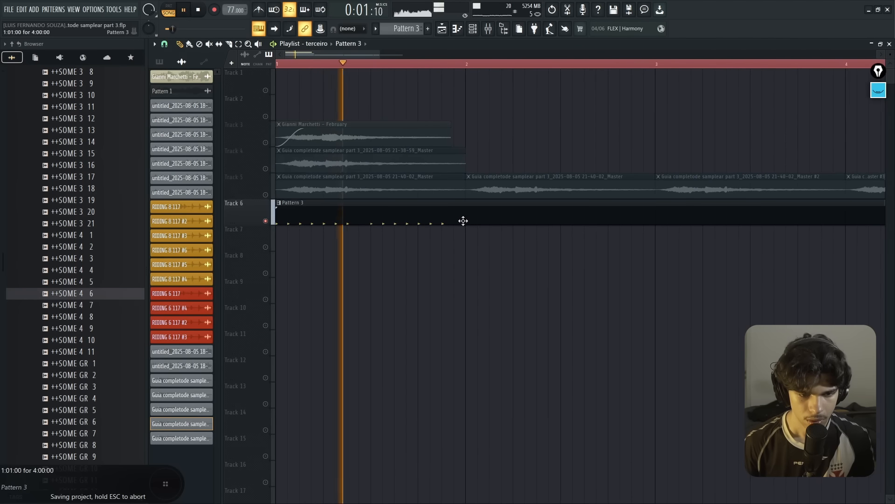
key("space")
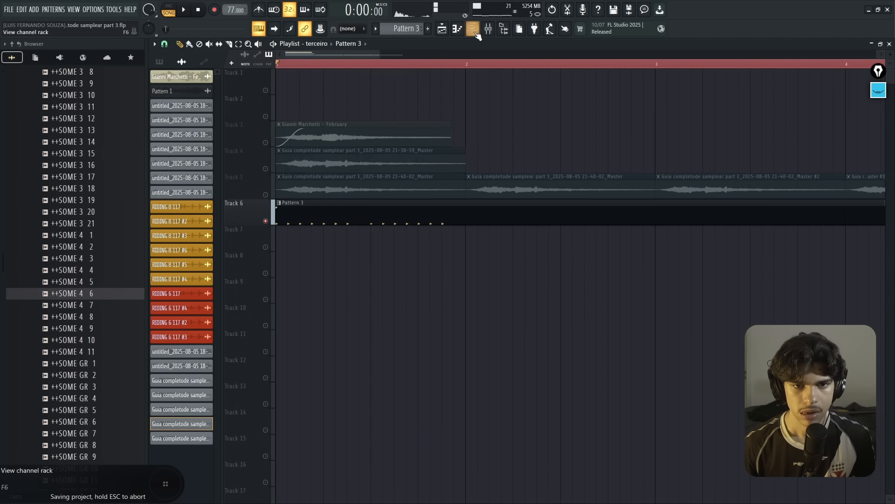
Step: Select the new percussion channels and render the Pattern 3 clip on track 6 to a WAV audio clip, leaving the remainder
left_click(473, 29)
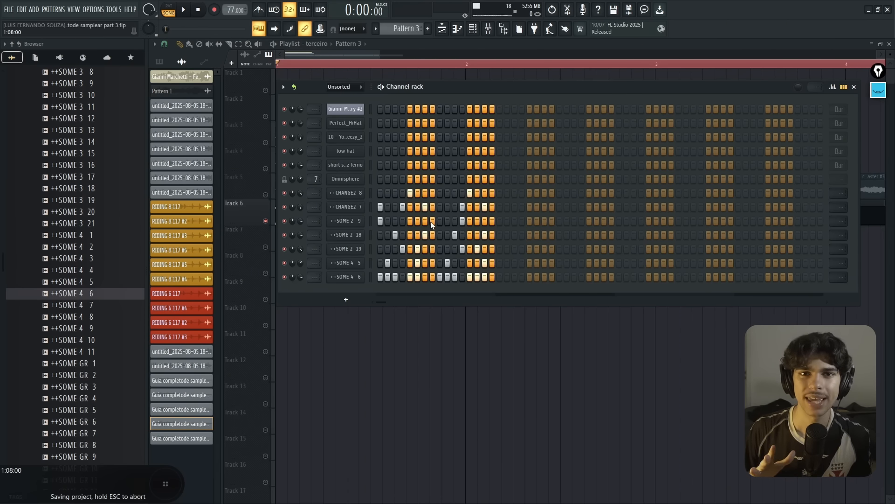
left_click_drag(371, 193, 372, 278)
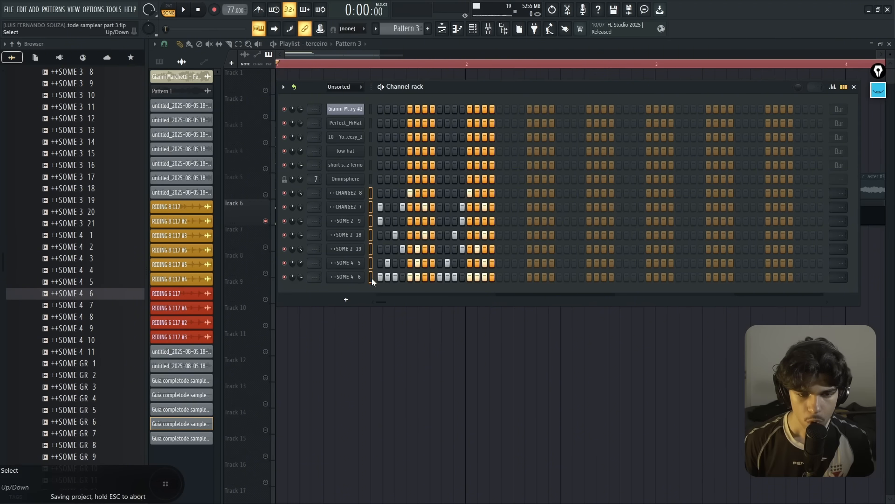
key("F6")
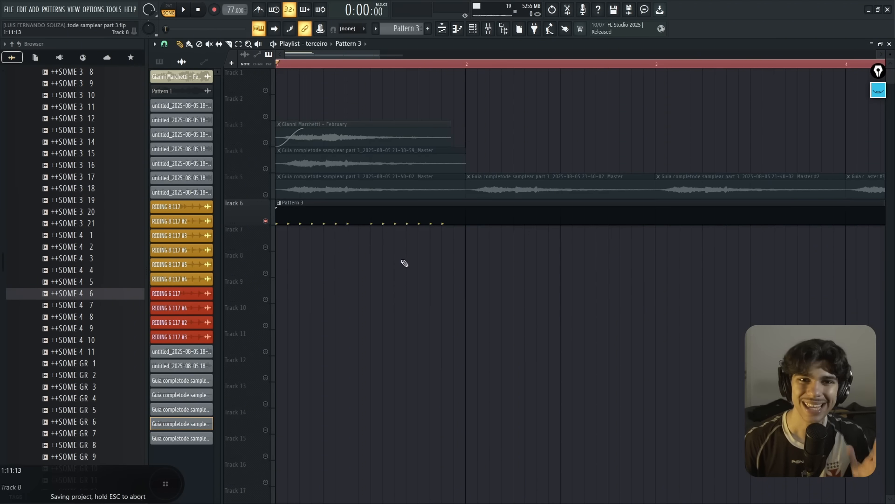
left_click(440, 212)
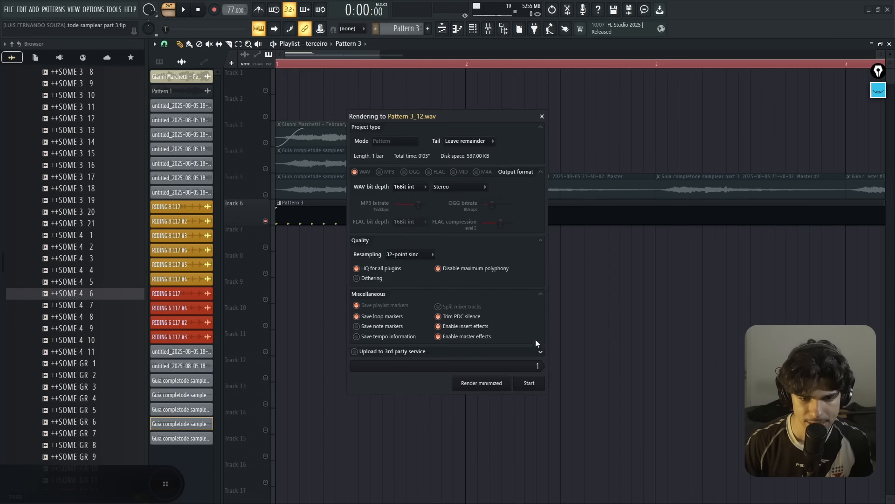
left_click(530, 381)
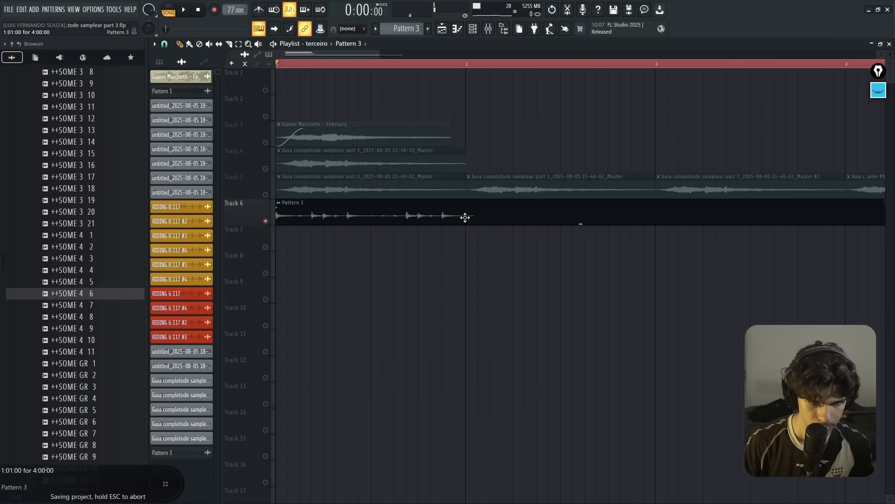
Step: Trim the rendered Pattern 3 audio clip to one bar, loop bar 1 and set the clip's gain to 3.4 dB
left_click(494, 213)
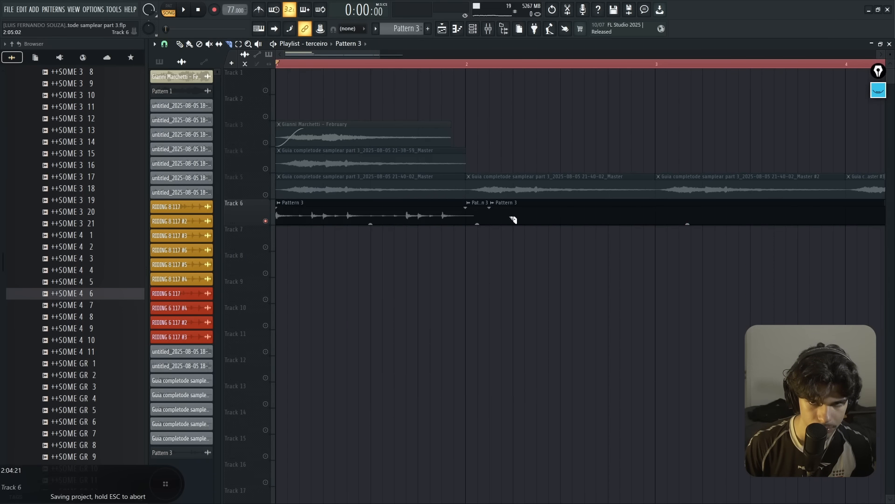
left_click_drag(278, 64, 474, 74)
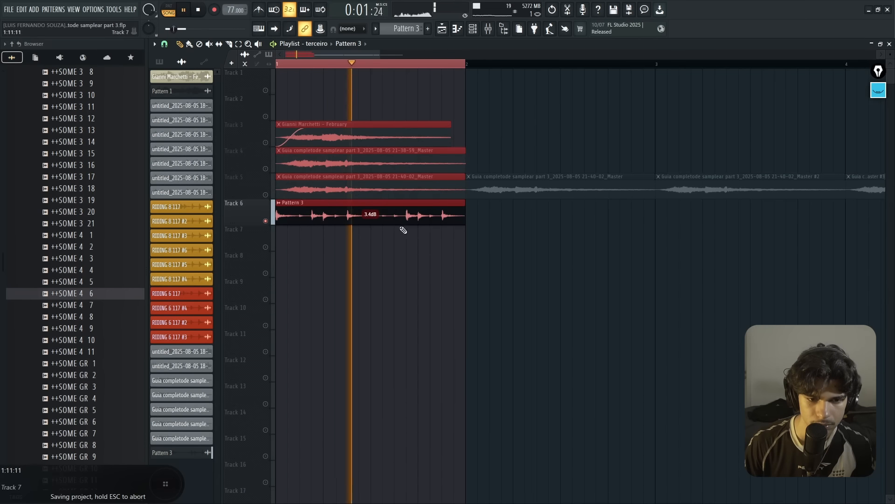
left_click(427, 245, "ctrl")
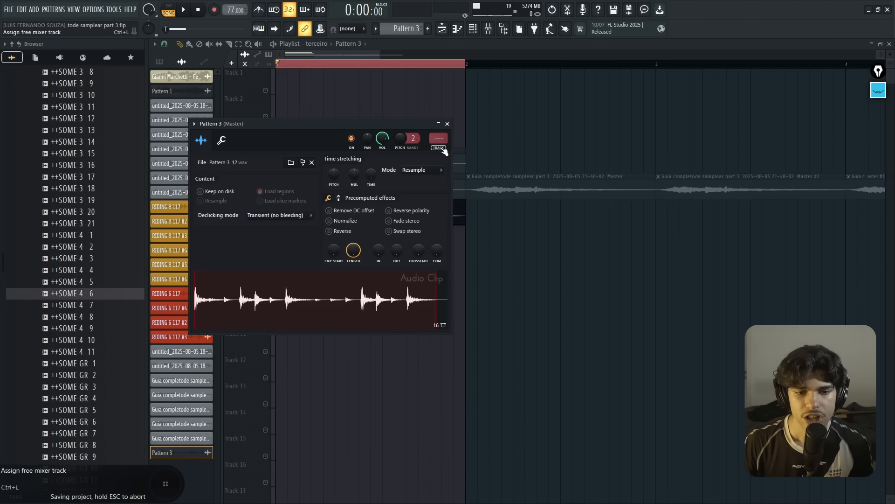
Step: Assign the Pattern 3 audio clip to free mixer track 8 and load Virtual Tape Machines in its first effect slot
left_click(442, 148)
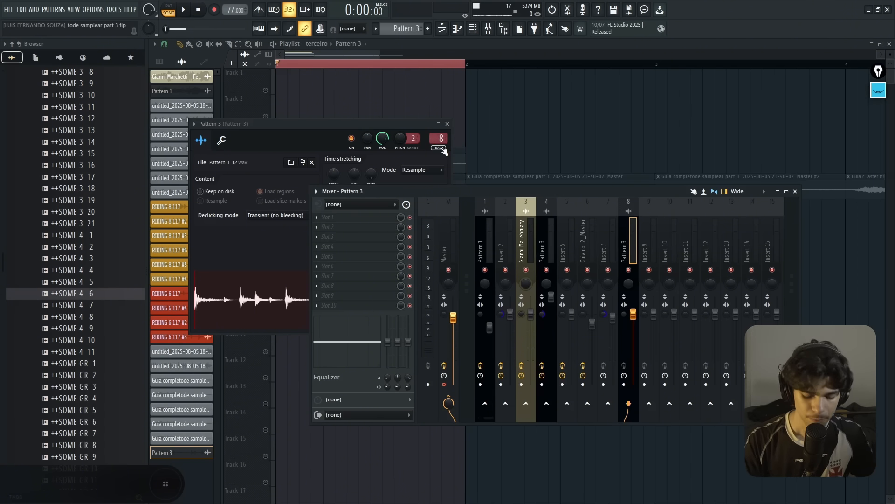
key("F8")
type("vir")
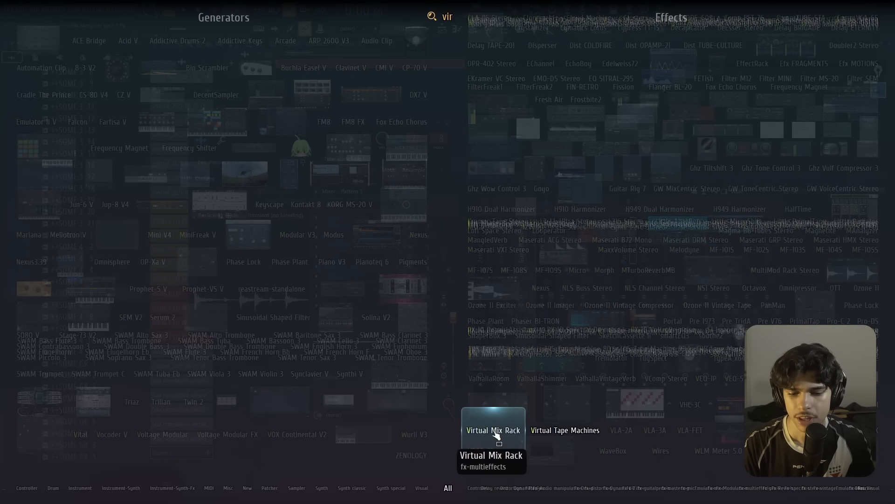
left_click_drag(303, 286, 264, 227)
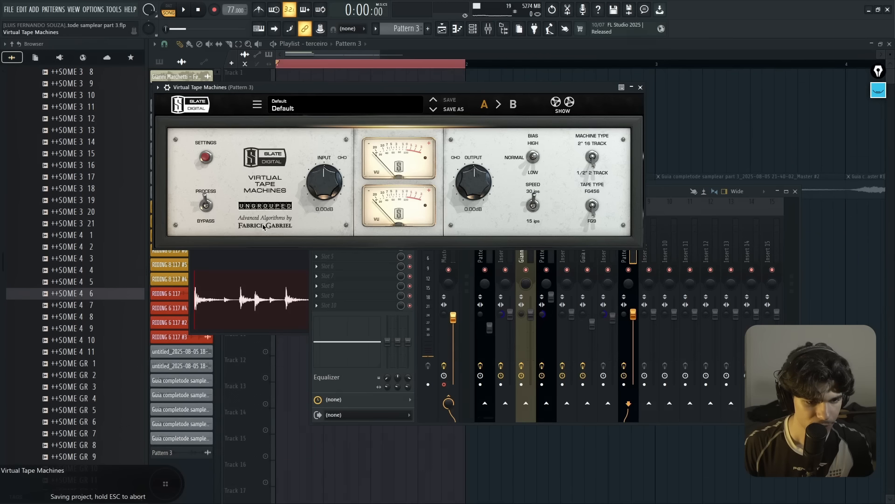
Step: Drive the tape effect's input to about +15 dB with the output lowered to compensate, while auditioning the loop
key("space")
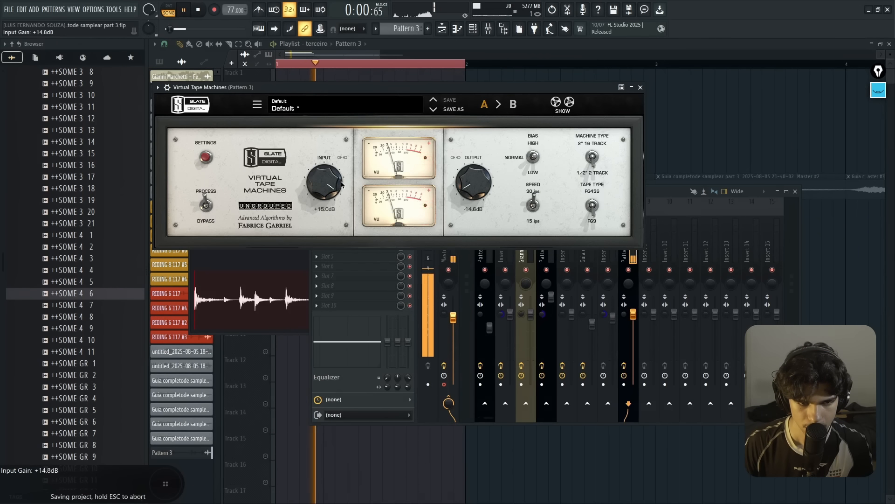
left_click(641, 88)
key("space")
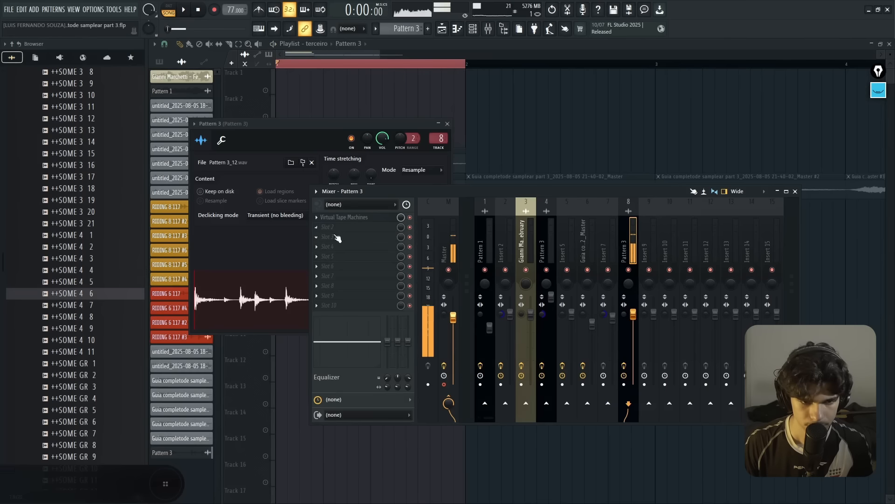
Step: Add a second Virtual Tape Machines in slot 2 with +14.7 dB input gain and reduced output, and play the loop
left_click(316, 217)
left_click_drag(337, 269, 363, 229)
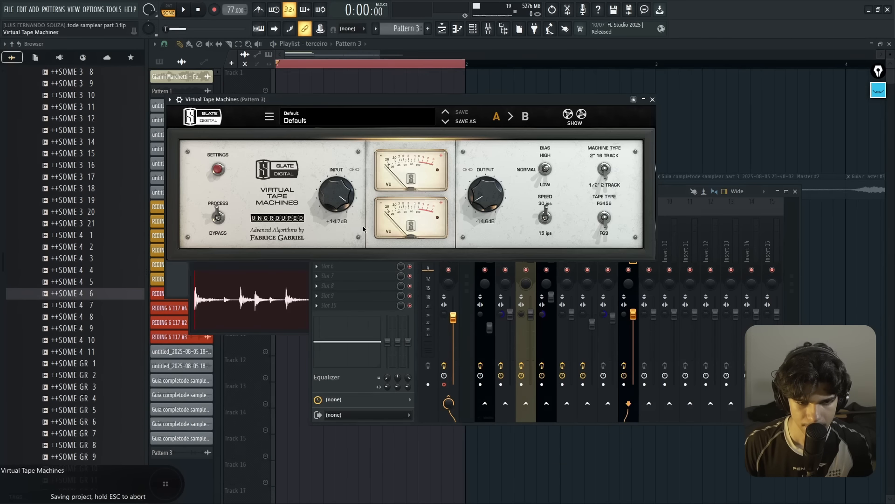
key("space")
left_click(653, 100)
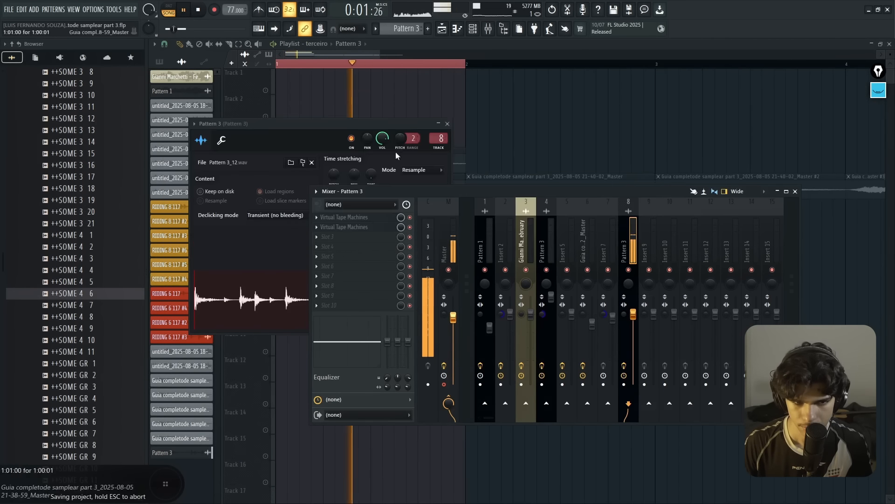
Step: Close the clip settings and replay the loop, toggling mixer track 8's effects to compare the tape saturation
left_click(453, 130)
key("space")
key("space")
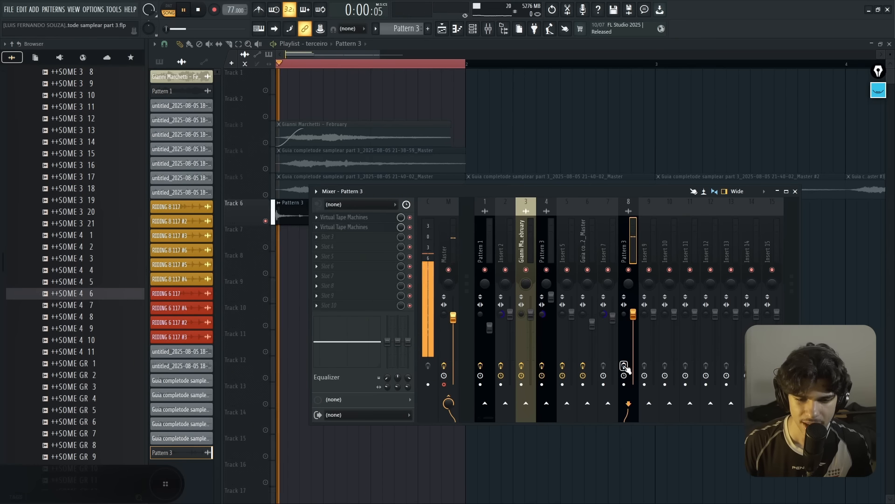
left_click(625, 365)
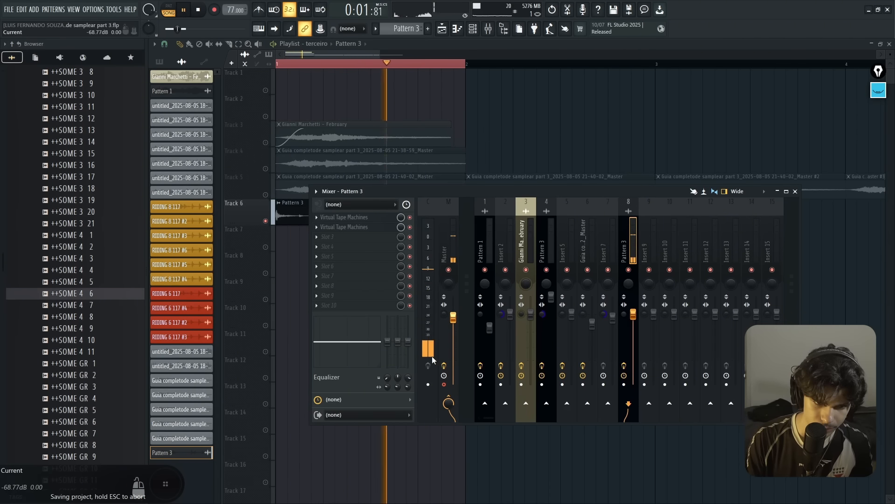
Step: Load Transient Processor on mixer track 8, raise its attack, set release to -28% and audition the loop
key("F8")
type("transien")
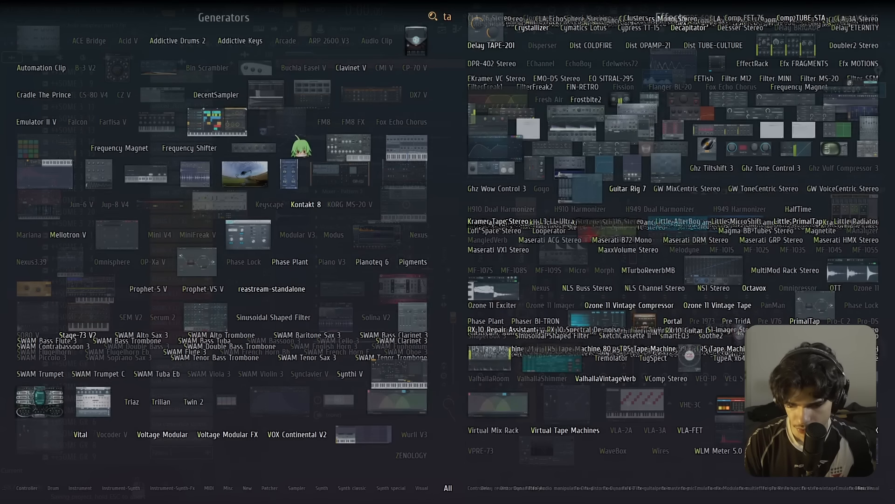
left_click(490, 358)
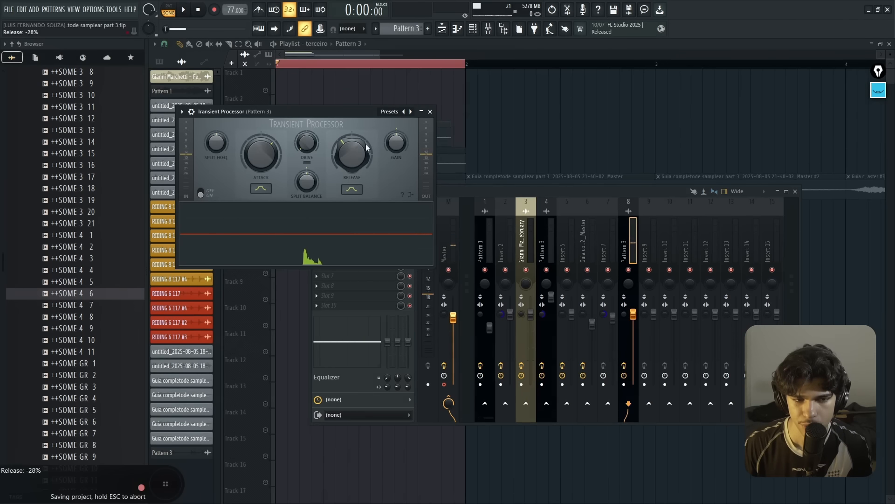
key("space")
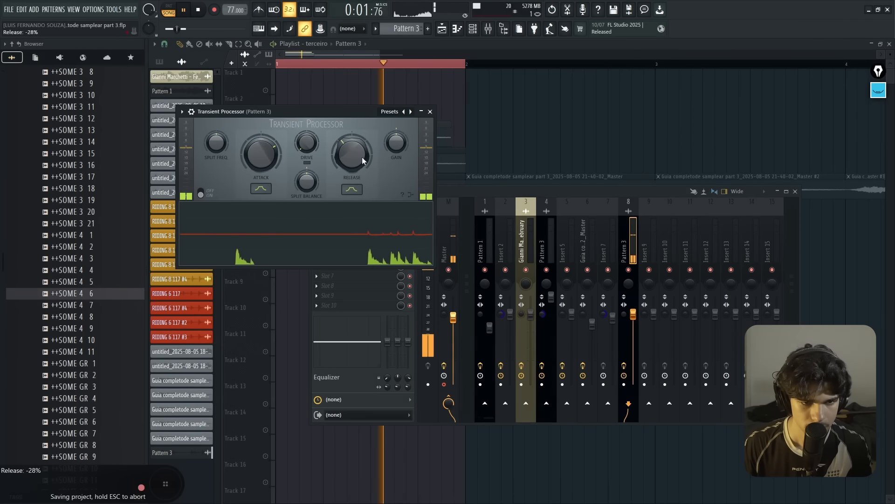
Step: Close Transient Processor and compare the loop with the effect switched on and off in mixer track 8
left_click(430, 112)
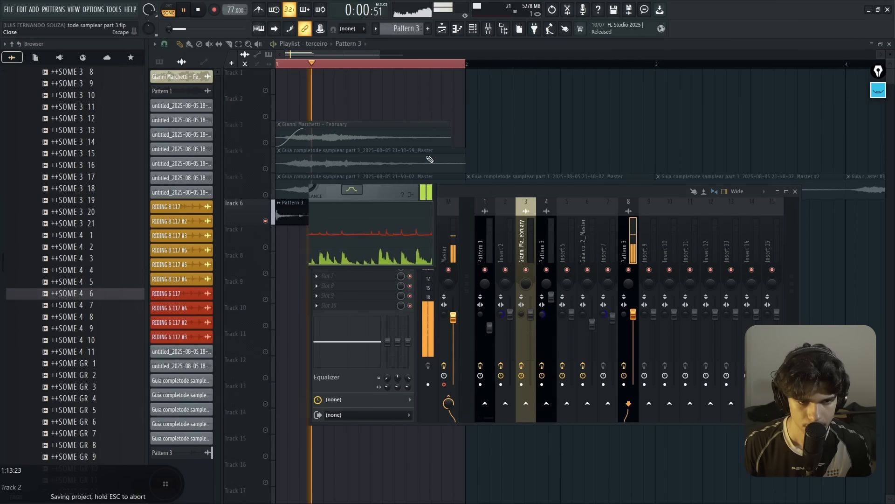
key("space")
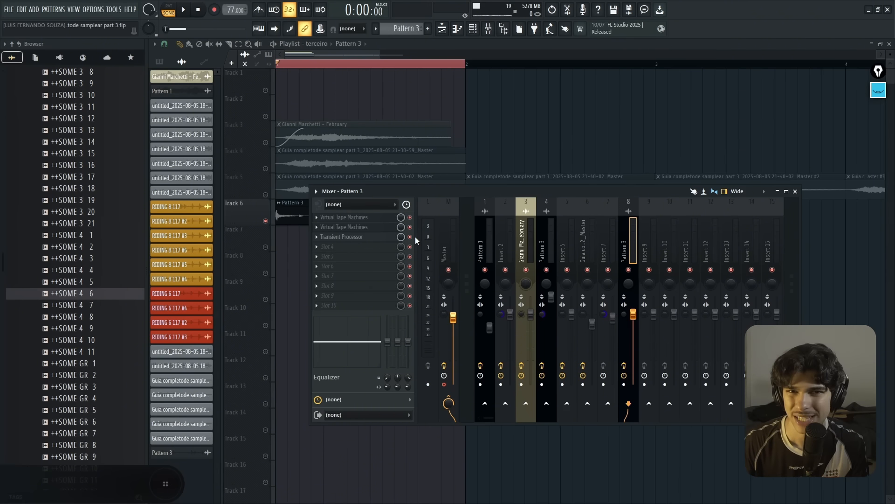
left_click(410, 237)
key("space")
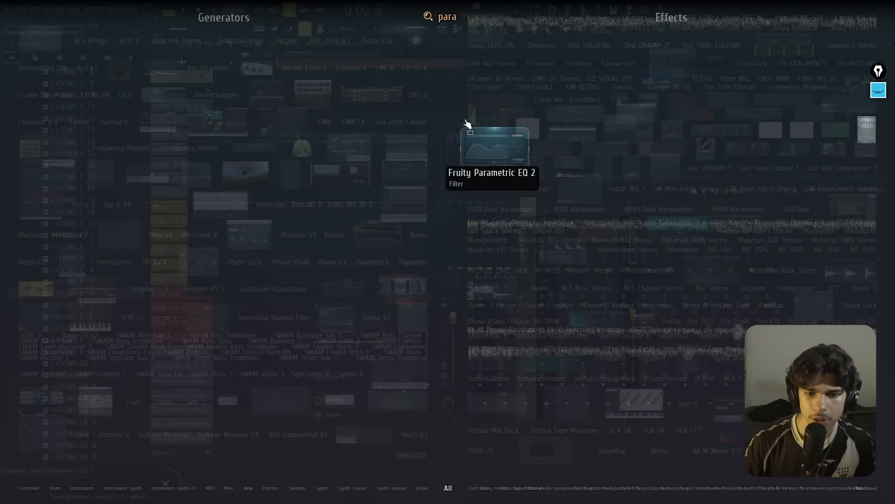
Step: Add Fruity Parametric EQ 2 to mixer track 8, lower the band 7 high shelf to about -3.4 dB at 1726 Hz, and audition it
left_click(468, 125)
left_click_drag(370, 205, 346, 213)
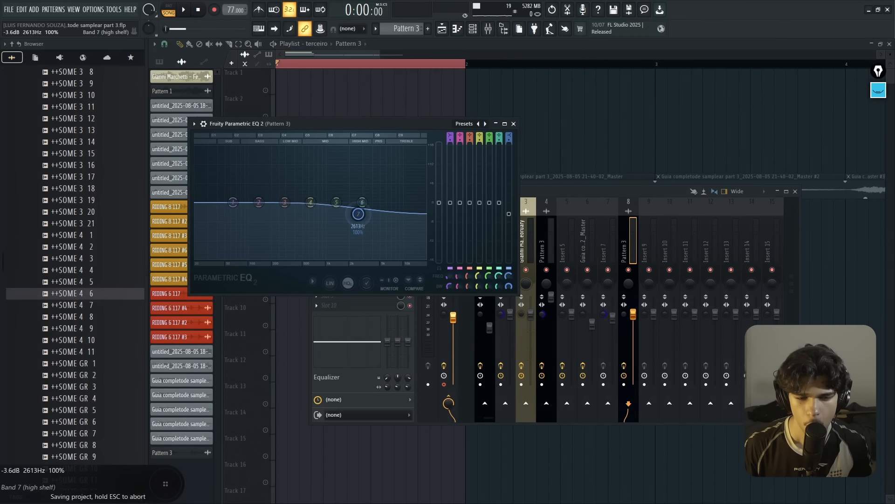
key("space")
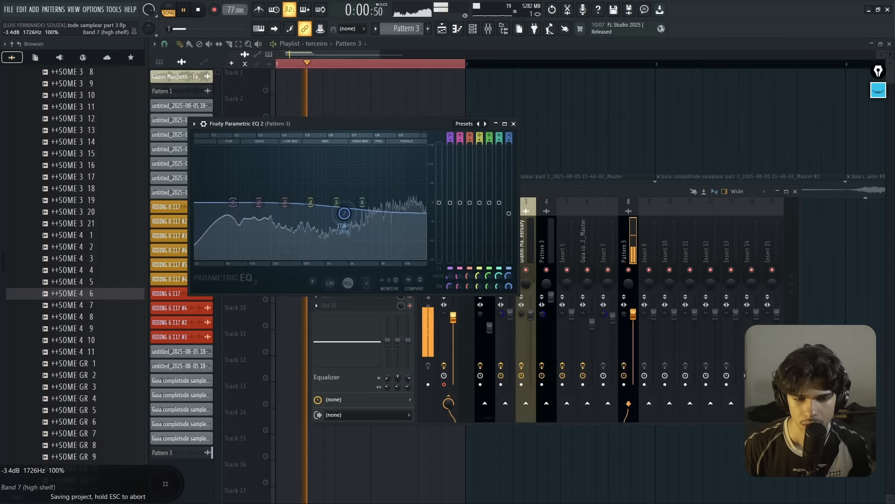
left_click(513, 123)
key("space")
key("space")
key("space")
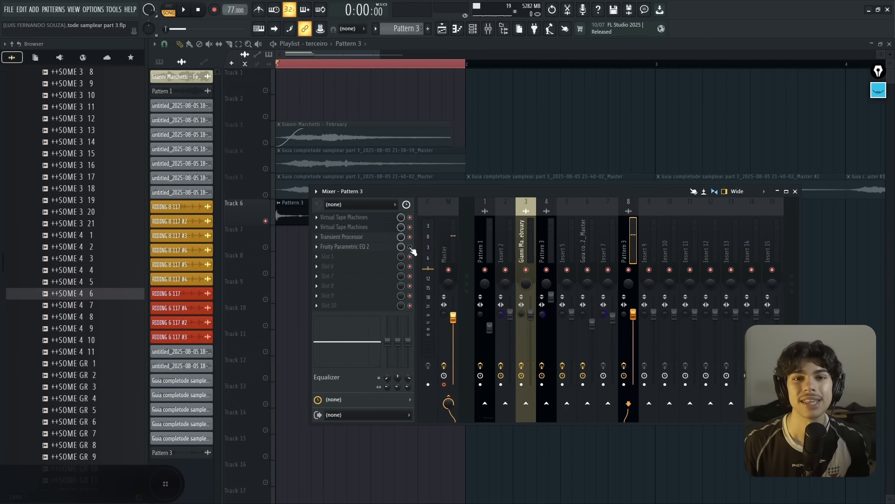
key("space")
key("space")
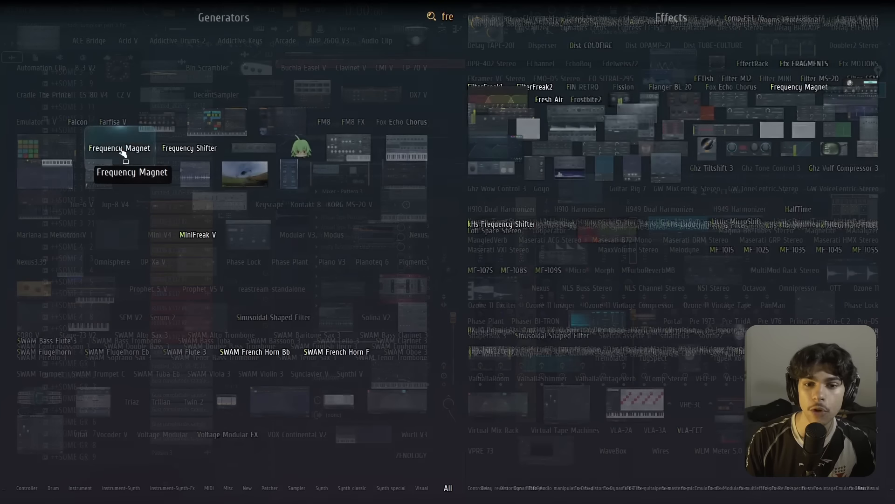
Step: Add Fresh Air to mixer track 8 and set the linked Mid Air and High Air to 10
type("sh")
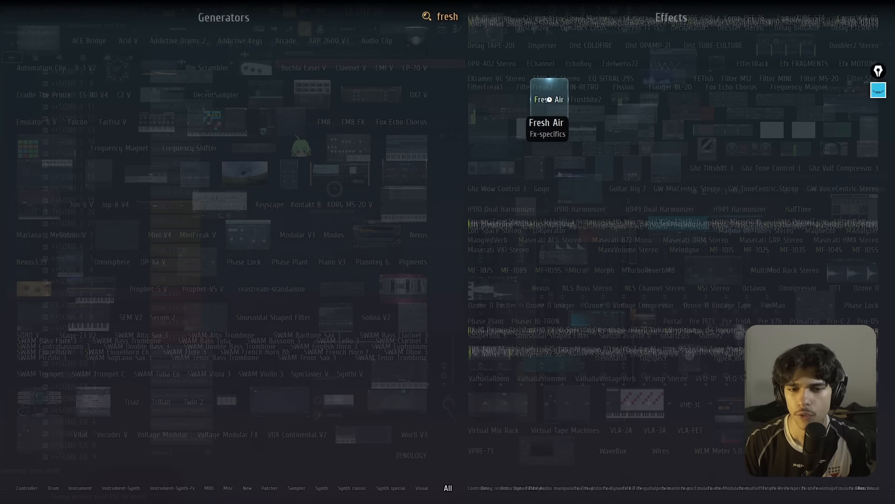
left_click(549, 100)
scroll(310, 311, "up", 9)
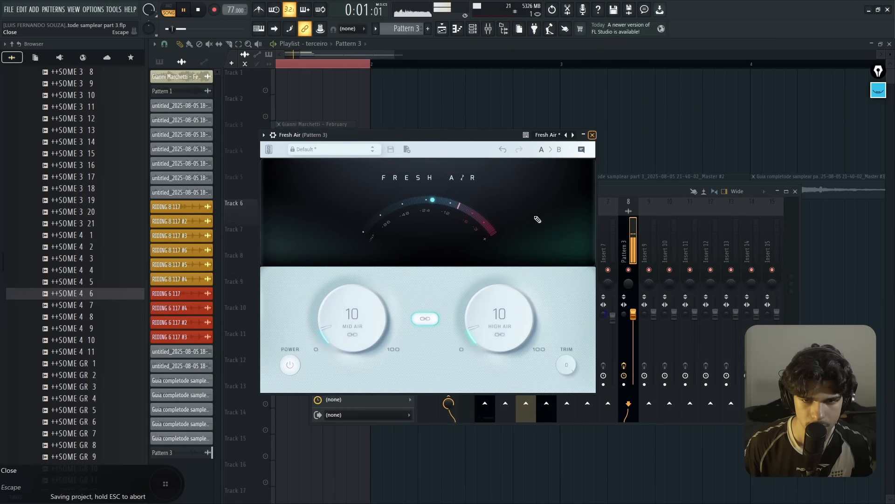
left_click(592, 135)
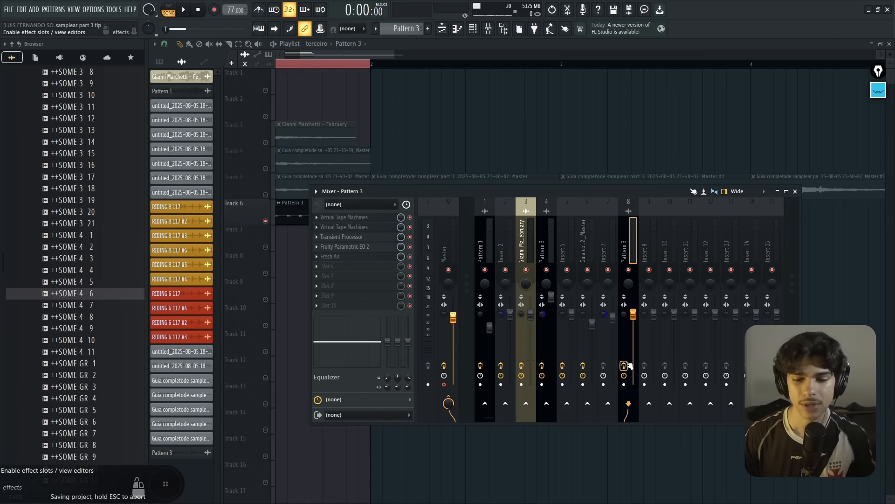
Step: Play the loop through mixer track 8's full effects chain and save the project
key("space")
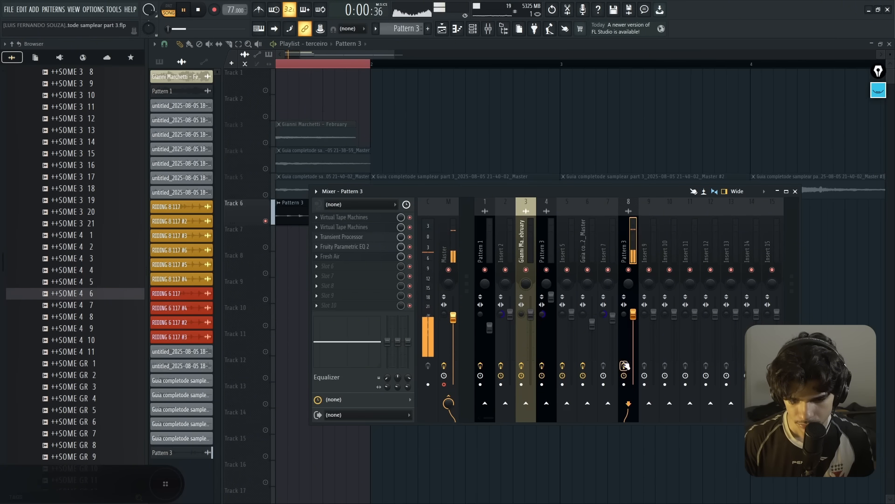
key("ctrl+s")
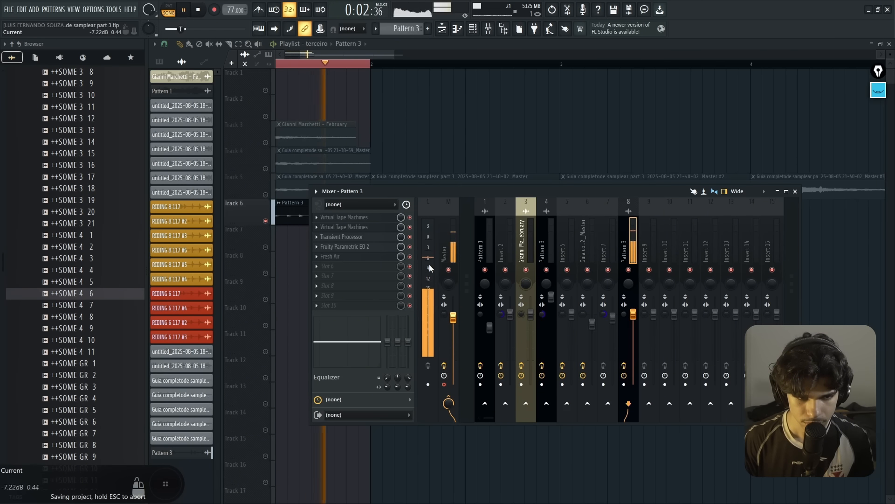
key("space")
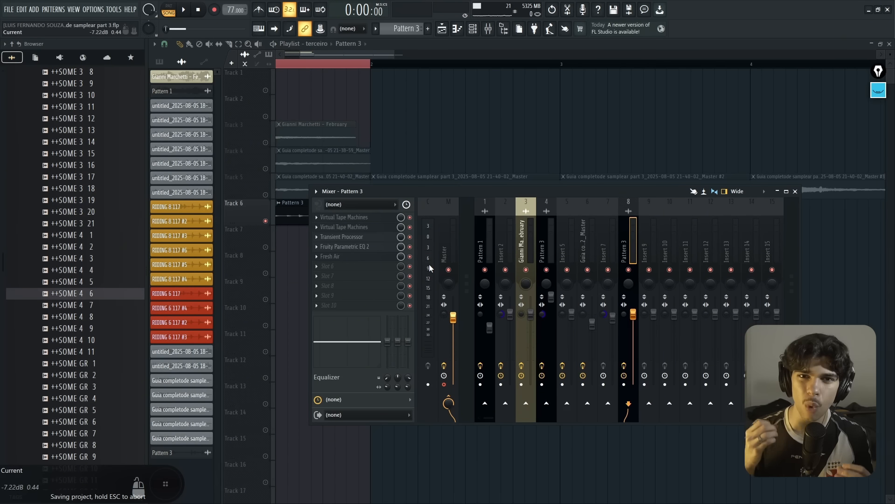
Step: Hide the mixer and choose the time-stretching mode in the Pattern 3 audio clip's settings
key("F9")
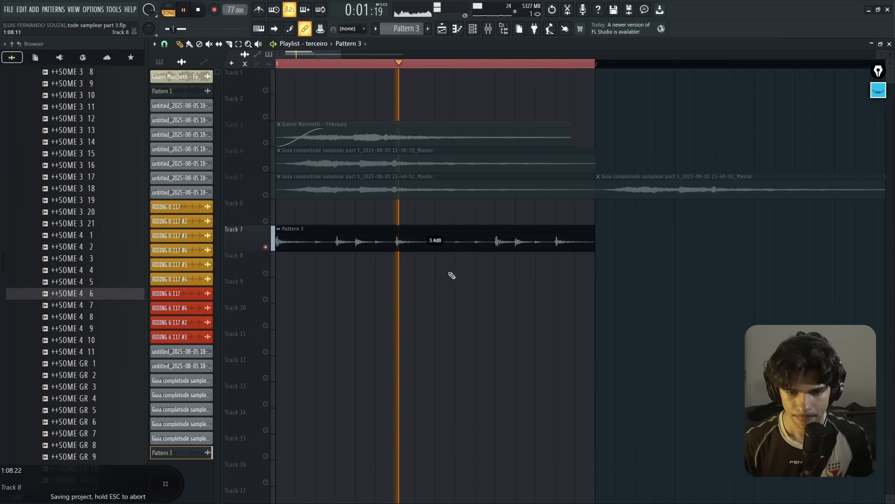
scroll(500, 244, "down", 1)
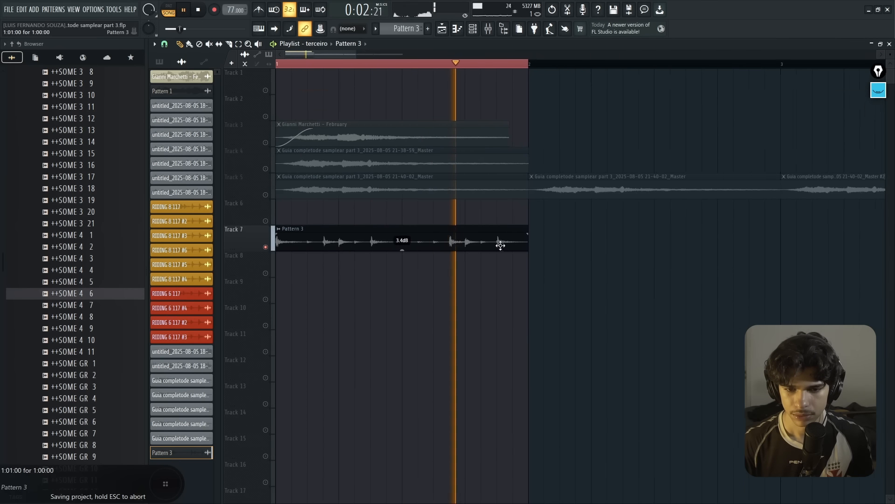
key("space")
double_click(480, 230)
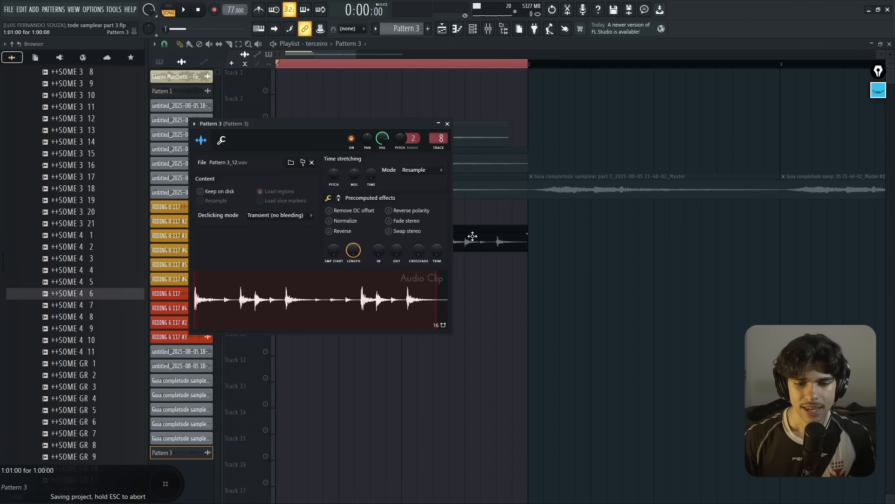
left_click(432, 175)
left_click(502, 244)
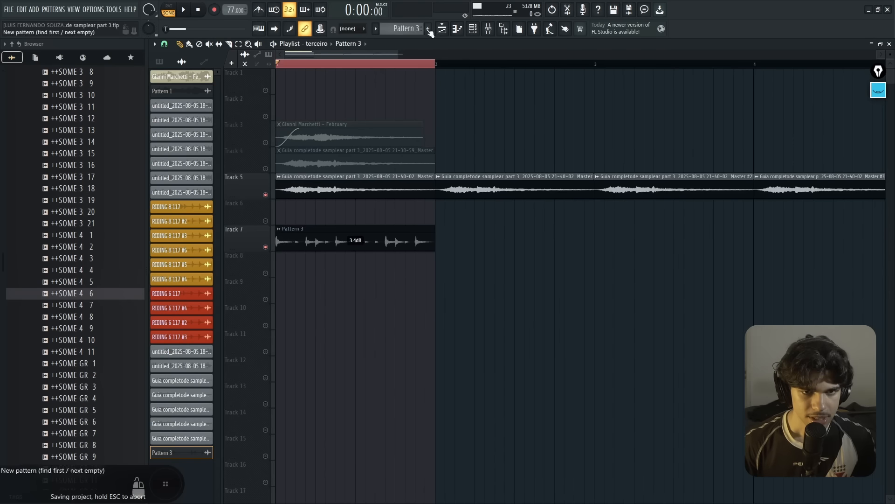
Step: Place Pattern 4 on playlist track 6 from bar 1 and play it with the sample and the percussion loop
scroll(408, 31, "up", 1)
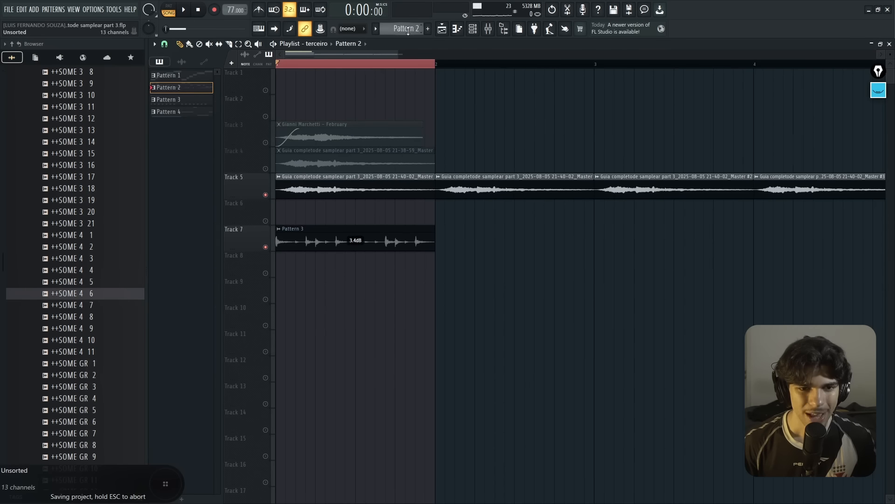
scroll(407, 31, "down", 2)
left_click_drag(405, 213, 282, 220)
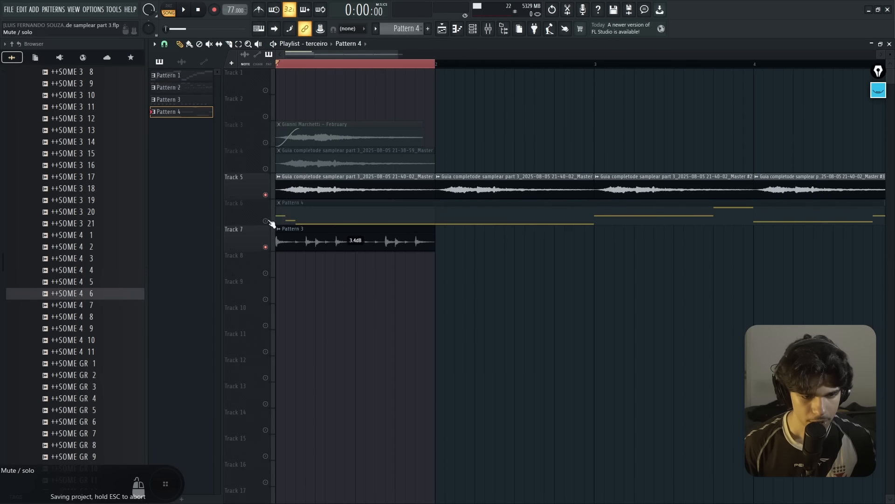
scroll(336, 226, "down", 4)
key("space")
Step: Duplicate the Pattern 3 loop clip into bar 2 and raise the gain of both clips to about 5 dB
left_click(339, 244, "ctrl")
key("ctrl+b")
left_click(328, 247, "ctrl+shift")
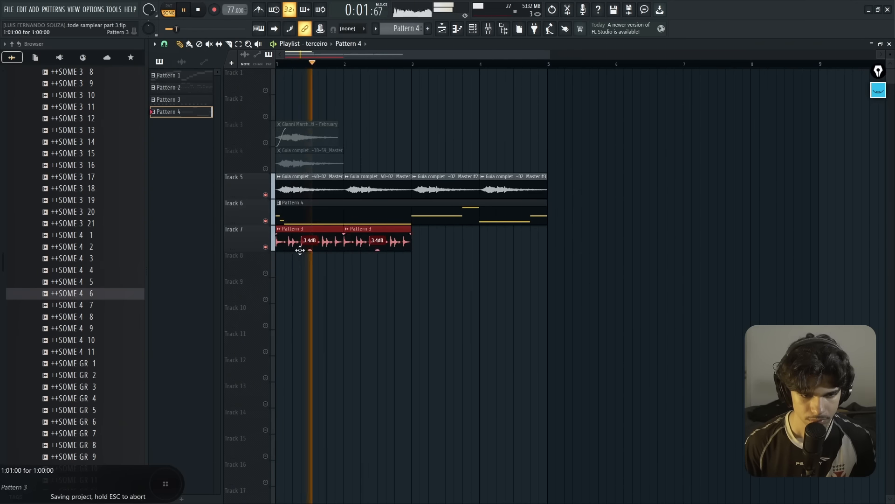
left_click_drag(310, 249, 310, 240)
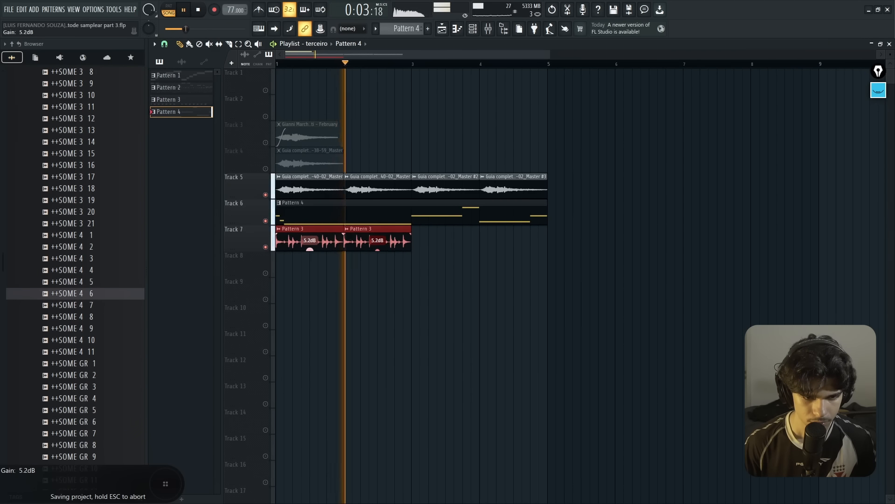
Step: Duplicate the loop clips on track 7 to fill bars 3 and 4, and loop playback over the whole four-bar section
left_click(381, 247, "ctrl")
key("ctrl+b")
key("ctrl+b")
right_click(488, 285)
key("ctrl+a")
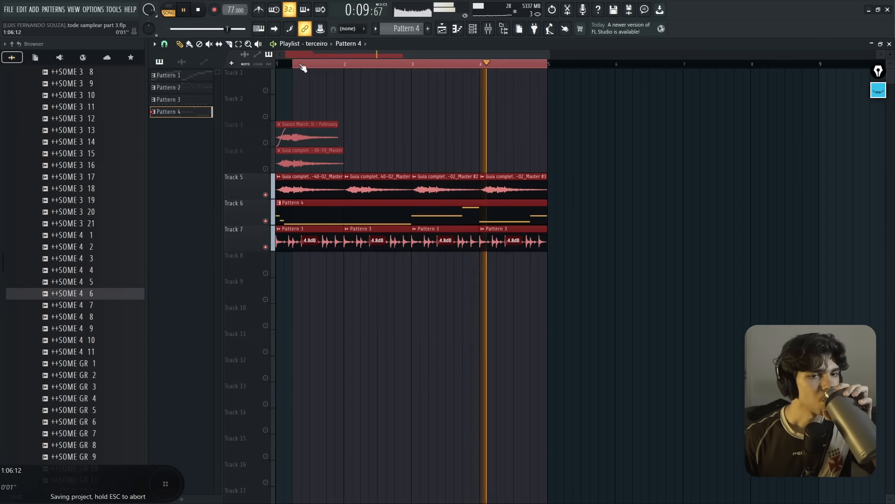
Step: Shorten Pattern 4's G5 note before bar 4 and its final C5 note before bar 5 so both start later
double_click(458, 216)
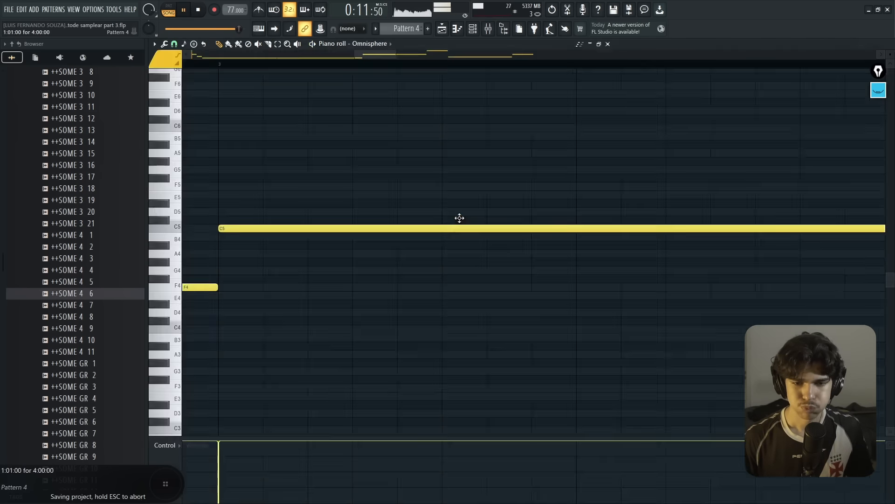
left_click_drag(304, 171, 311, 171)
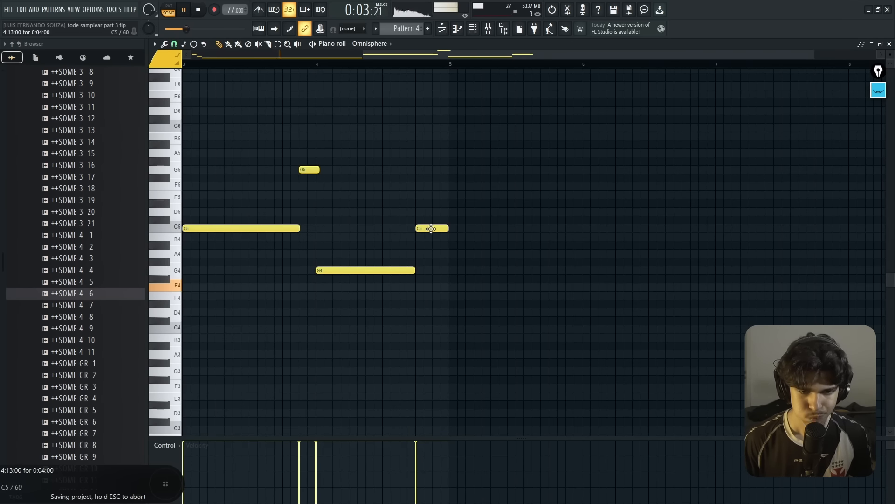
left_click_drag(465, 229, 453, 231)
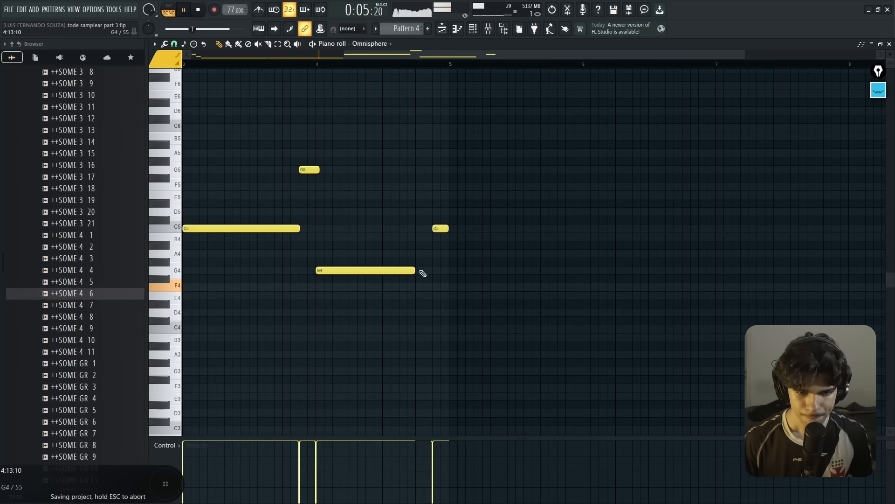
scroll(303, 203, "down", 3)
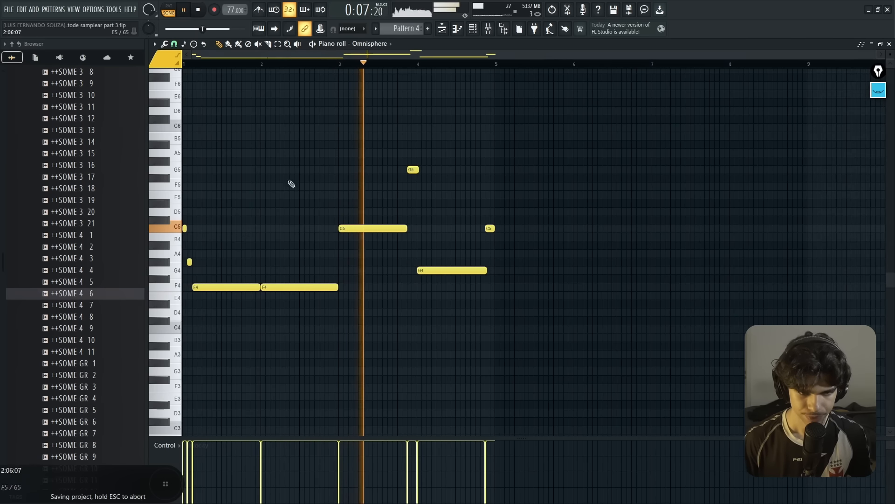
Step: Return to the playlist, trim off the part of the Pattern 4 clip extending past bar 5, and save the project
key("F5")
scroll(408, 261, "up", 3)
key("ctrl+d")
key("c")
right_click(704, 212)
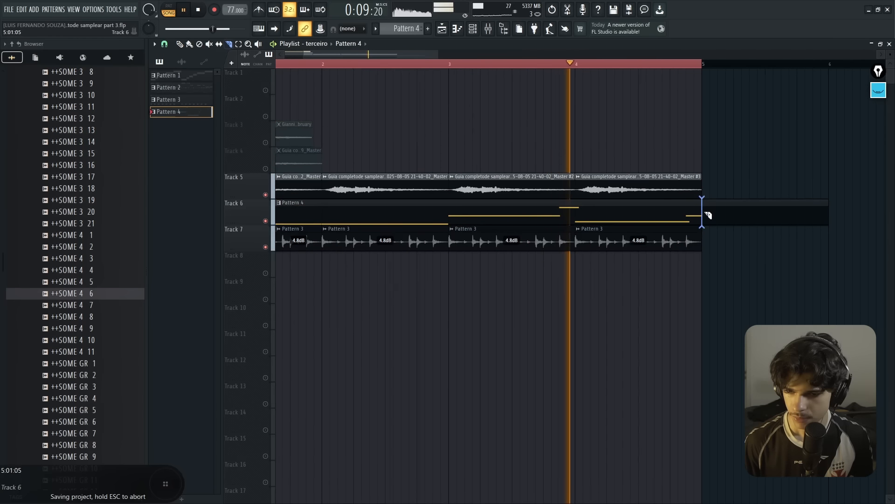
key("p")
left_click_drag(409, 54, 327, 54)
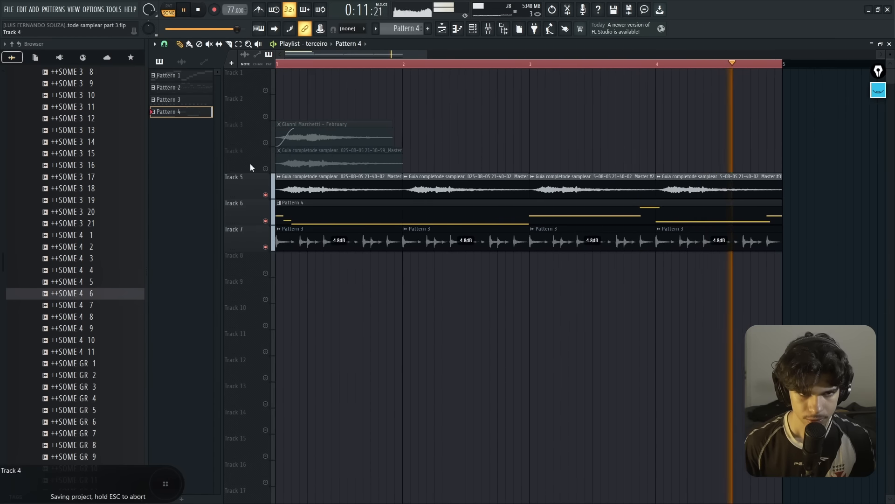
key("ctrl+s")
Step: Delete the loop clip in bar 2, copy the bar 1 Pattern 3 clip onto track 8, and solo that track
right_click(682, 232)
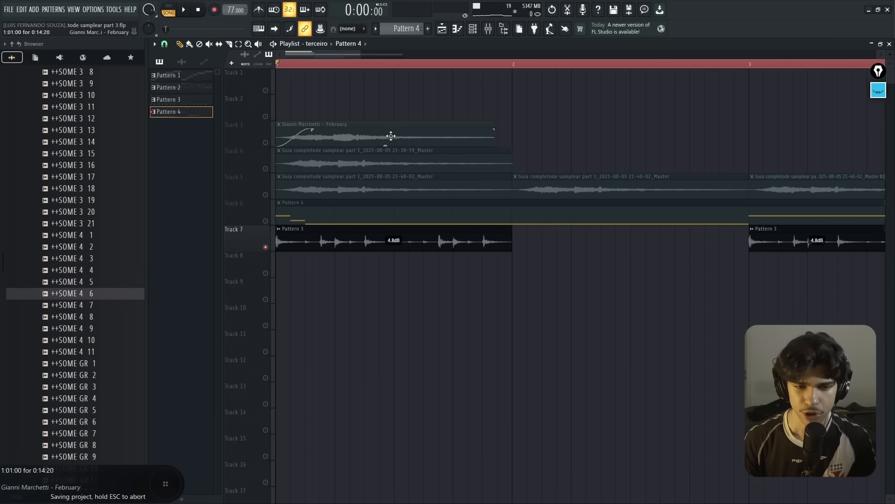
scroll(331, 64, "up", 2)
left_click_drag(351, 239, 300, 248)
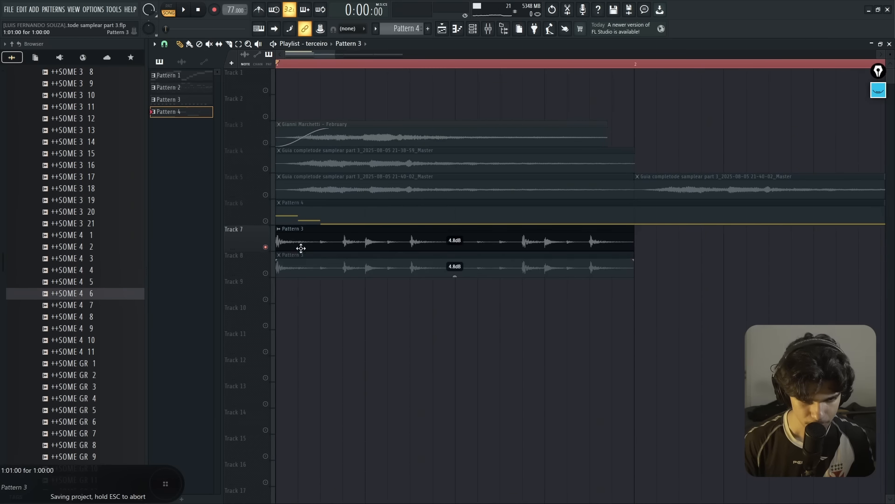
right_click(272, 273)
right_click(266, 274)
right_click(265, 274)
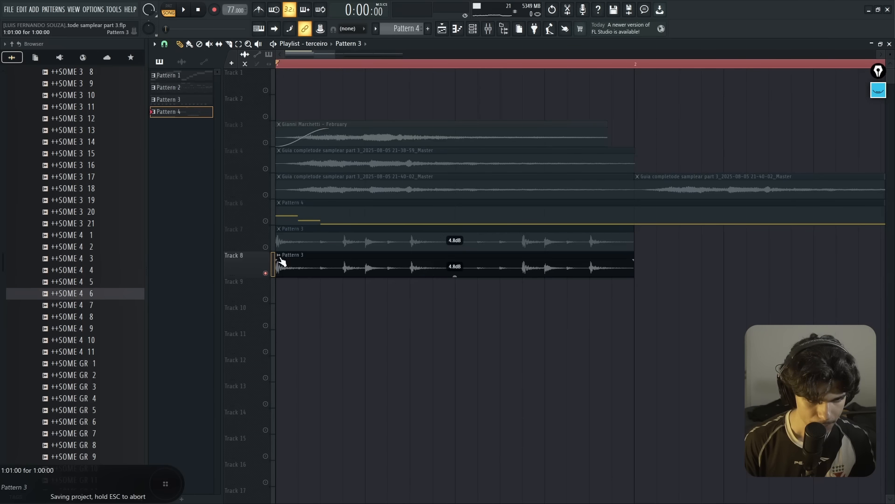
Step: Make the Pattern 3 copy on track 8 unique, move it down to track 9, and solo track 7
left_click(279, 255)
left_click(296, 350)
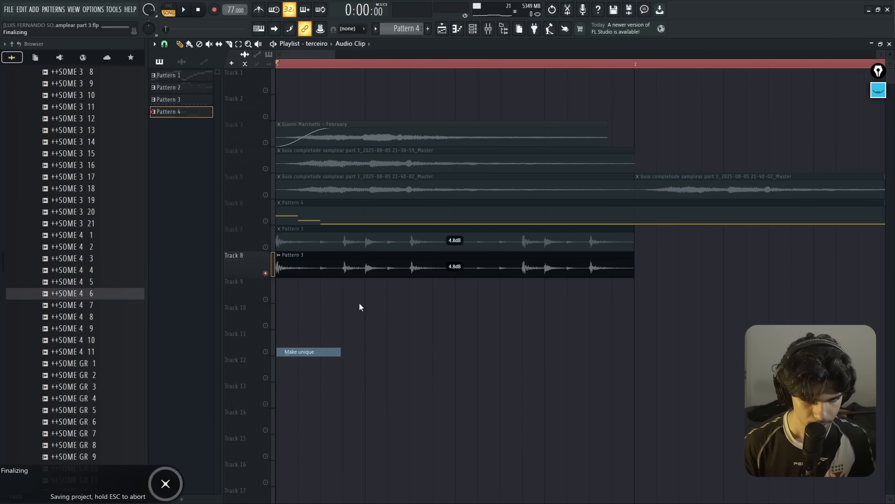
right_click(266, 248)
left_click_drag(373, 265, 379, 278)
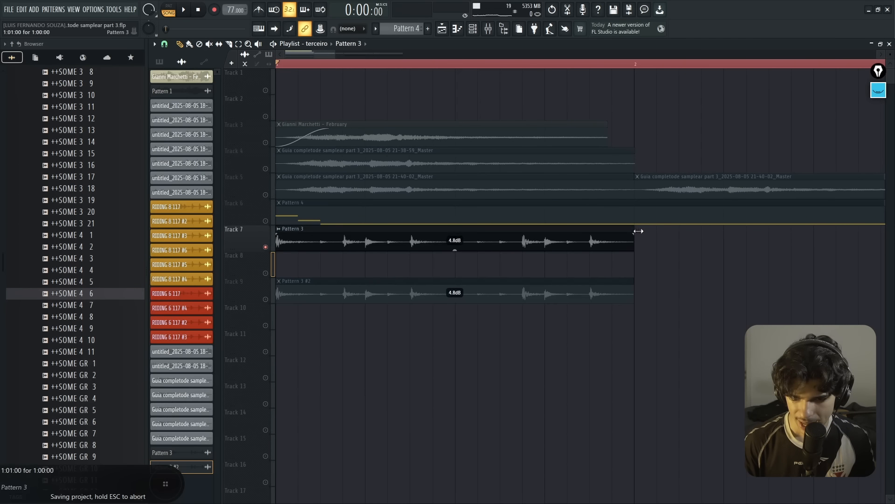
Step: Stretch the bar 1 Pattern 3 clip on track 7 to a length of 1:02:00 and audition the slower loop
mouse_move(678, 230)
left_mouse_down()
mouse_move(638, 233)
mouse_move(684, 234)
left_mouse_up()
key("shift+m")
key("space")
key("space")
key("space")
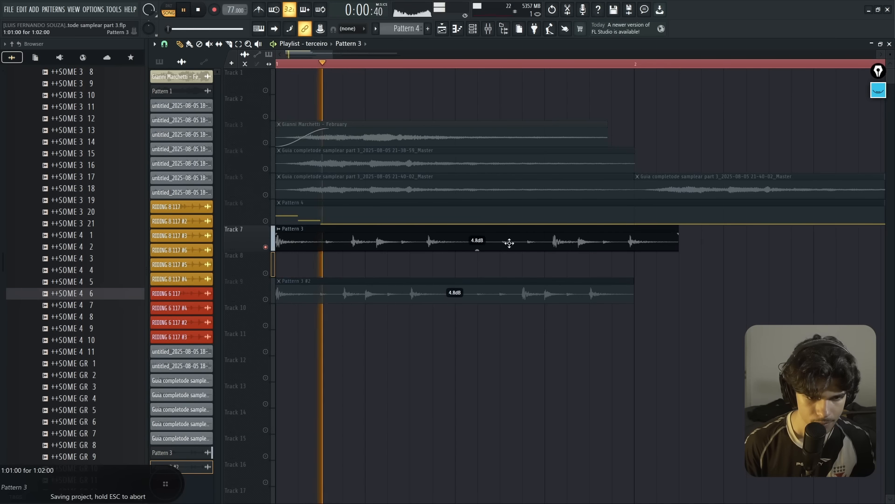
key("space")
key("space")
key("space")
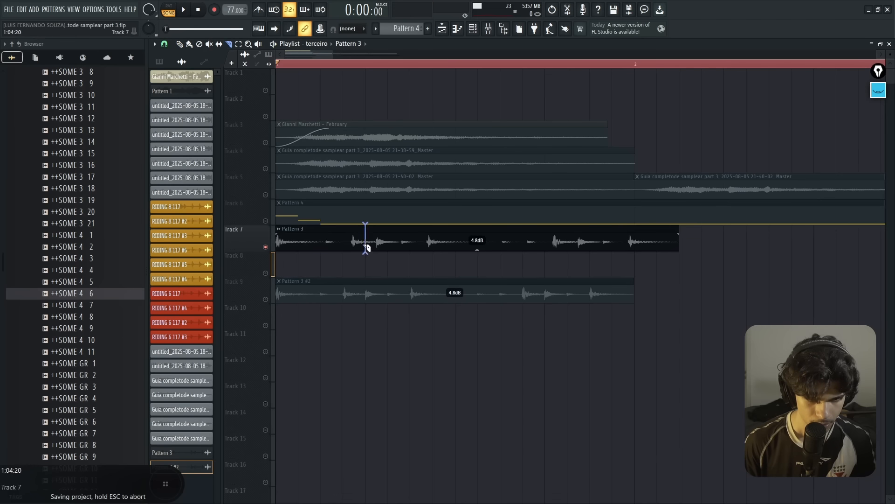
Step: Slice the Pattern 3 clip on track 7 at the second beat, move the remainder to 1:04:14 on track 8, unmute track 8 and audition
left_click_drag(387, 250, 381, 275)
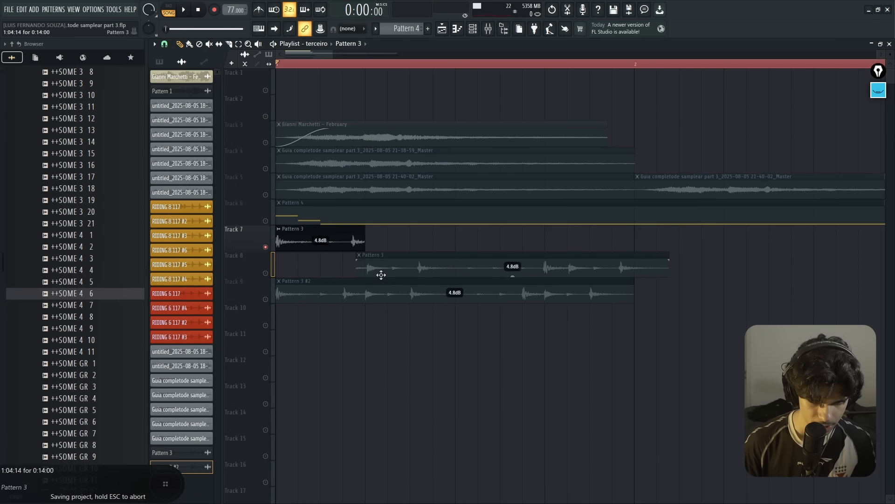
left_click(266, 274)
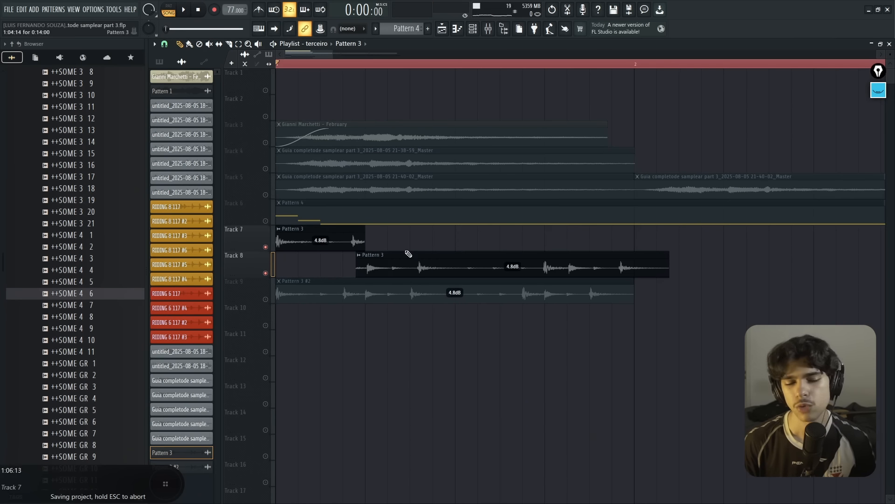
key("space")
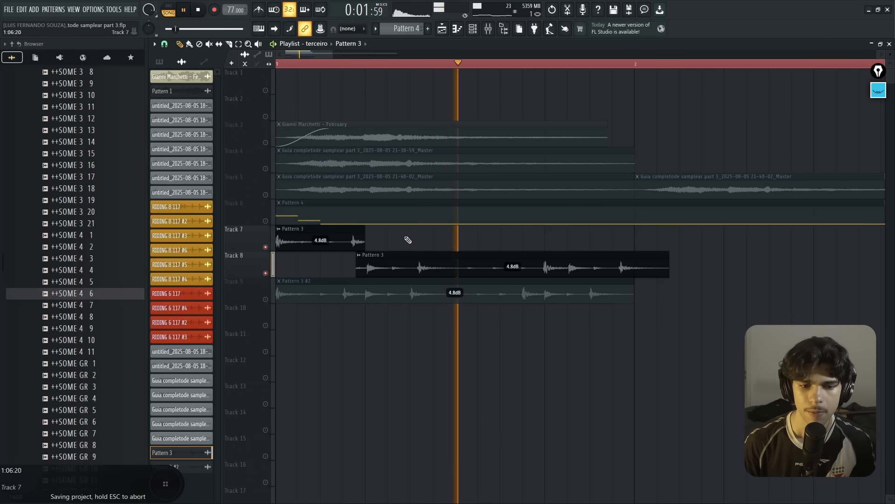
key("space")
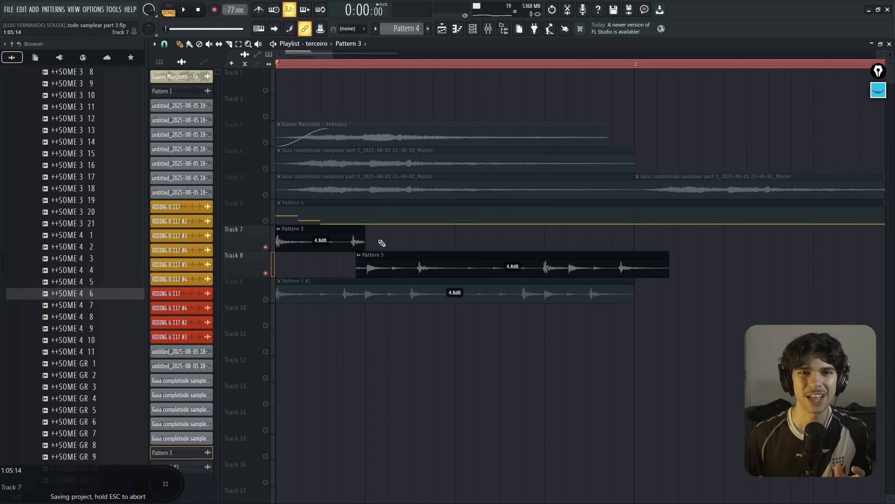
key("space")
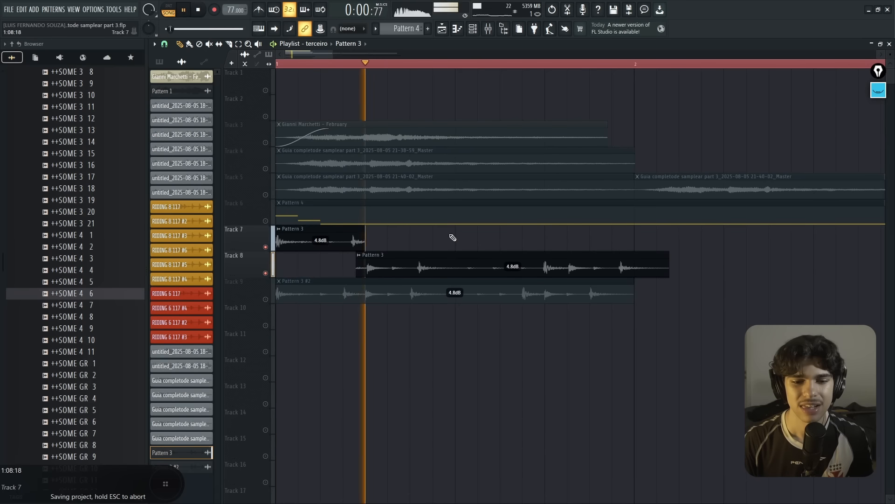
key("space")
Step: Slice the track 8 clip after its second hit, move the remainder up to track 7, and split that piece before its first loud hit
left_click(463, 268)
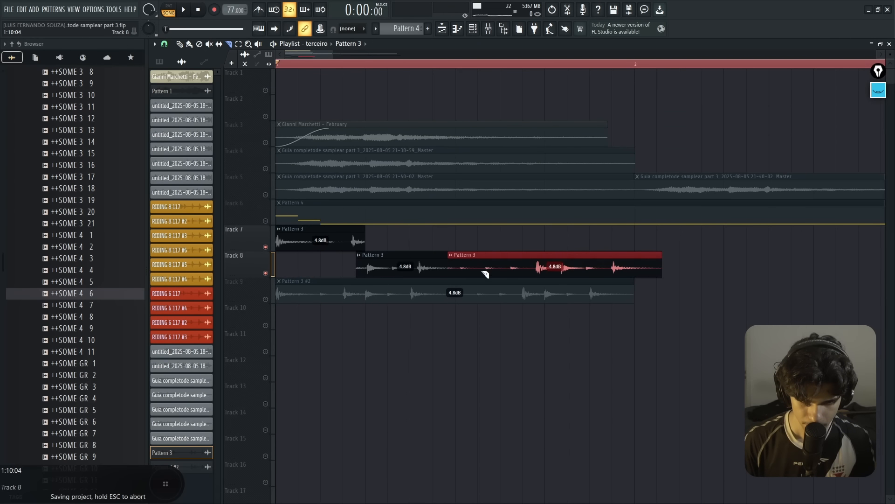
key("shift+Up")
key("space")
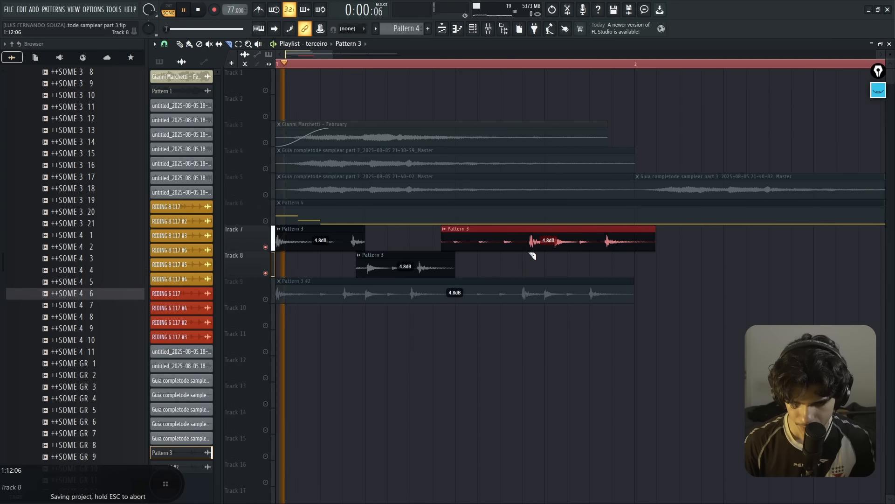
left_click(536, 247)
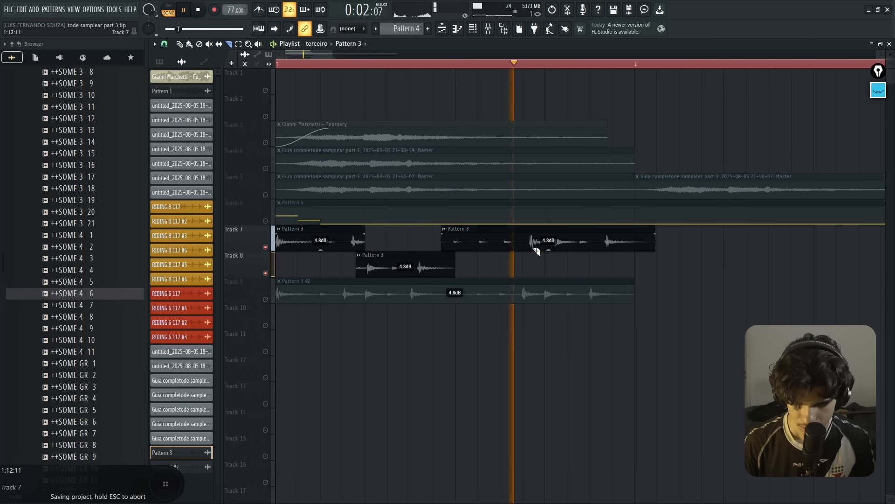
left_click(527, 243)
right_click(533, 246)
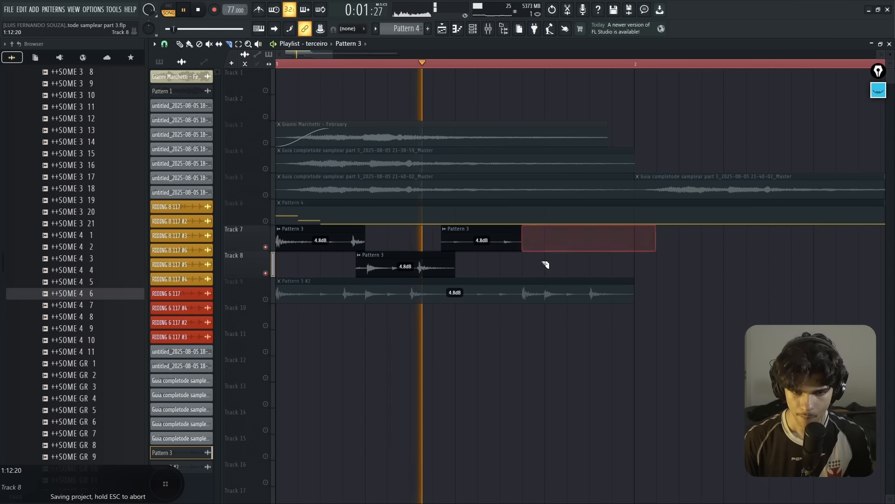
Step: Nudge the short second slice on track 7 to start at 1:08:13 and delete the Pattern 3 #2 clip from track 9
key("p")
key("space")
mouse_move(488, 243)
left_mouse_down()
mouse_move(496, 243)
mouse_move(486, 245)
left_mouse_up()
key("space")
right_click(502, 280)
key("space")
key("ctrl+z")
key("ctrl+z")
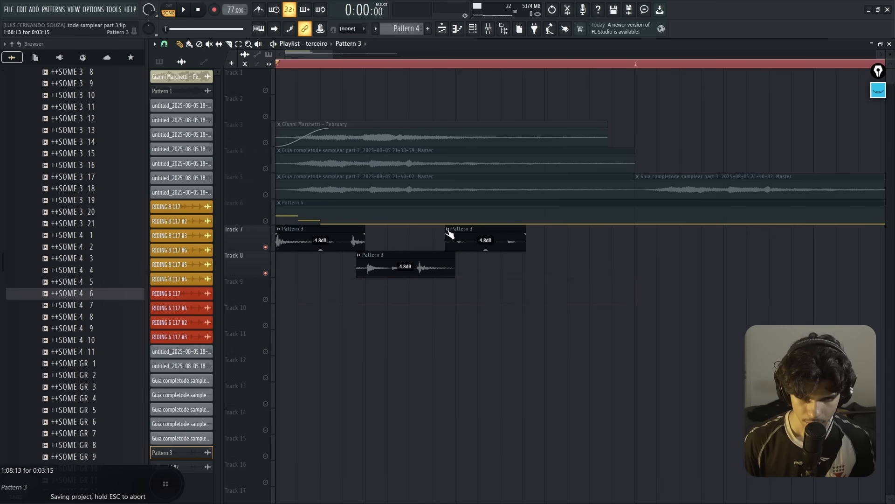
Step: Try making the second track 7 slice unique and stretching it longer
left_click(449, 229)
left_click(461, 343)
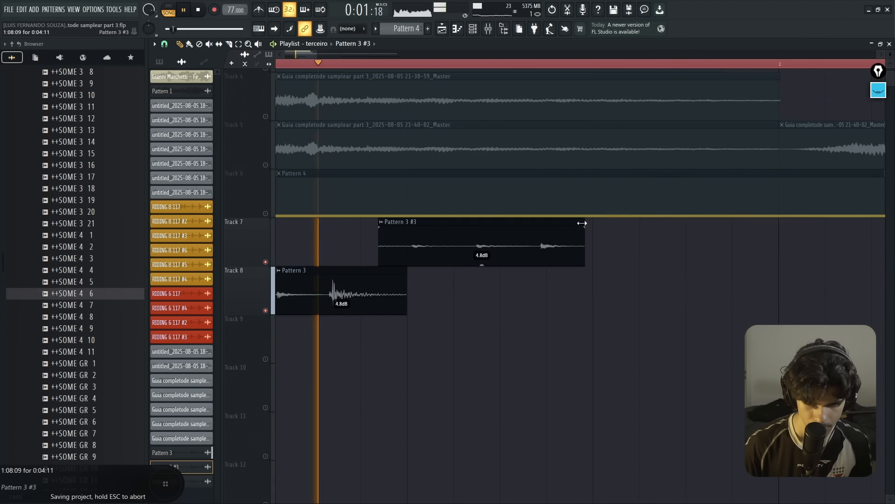
left_click_drag(583, 223, 588, 223)
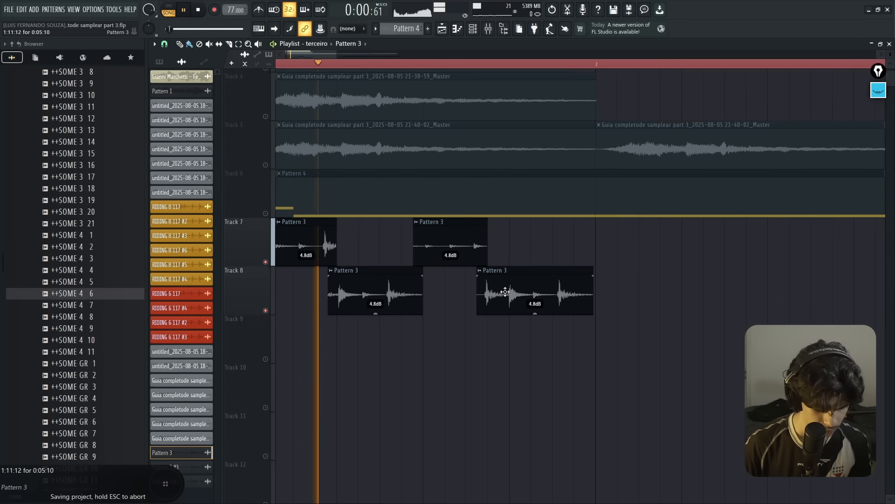
Step: Audition the rearranged slices and position the short 0:01:00 Pattern 3 slice on track 7 at about 1:12:02
key("space")
key("space")
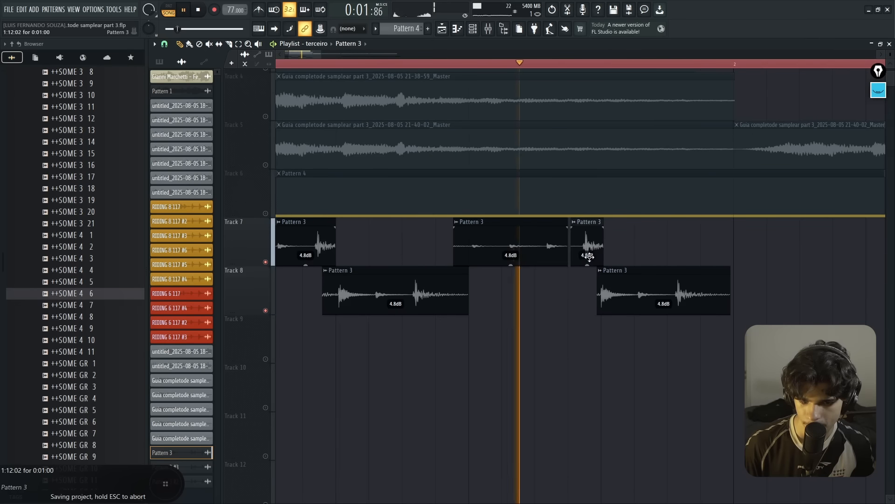
left_click_drag(586, 252, 591, 255)
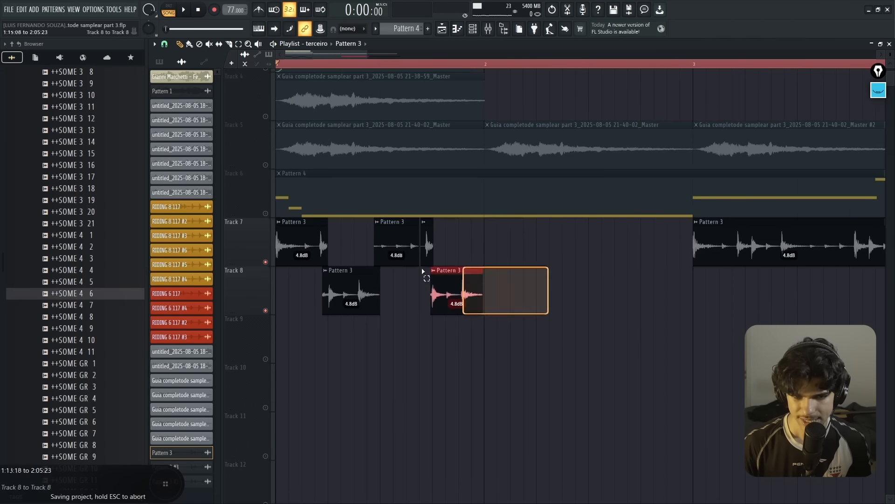
Step: Copy the bar 1 Pattern 3 slices on tracks 7 and 8 into bar 2 and play the result
left_click_drag(285, 252, 494, 252)
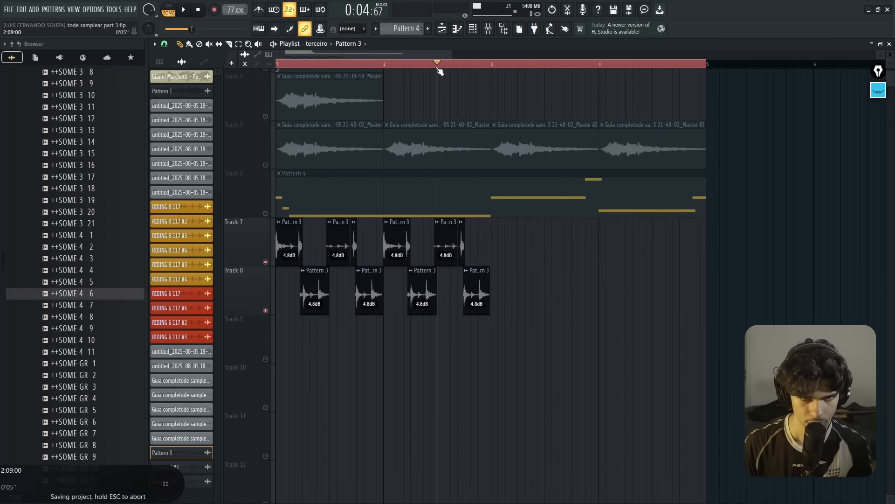
left_click(439, 67)
key("space")
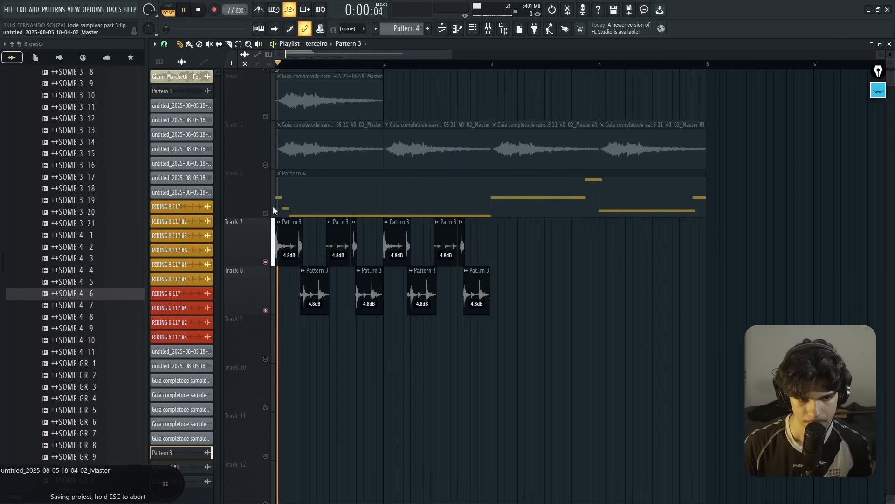
Step: Duplicate the two bars of Pattern 3 slices on tracks 7 and 8 into bars 3 and 4
left_click_drag(556, 284, 397, 283)
left_click_drag(551, 283, 359, 284)
left_click_drag(575, 284, 283, 248)
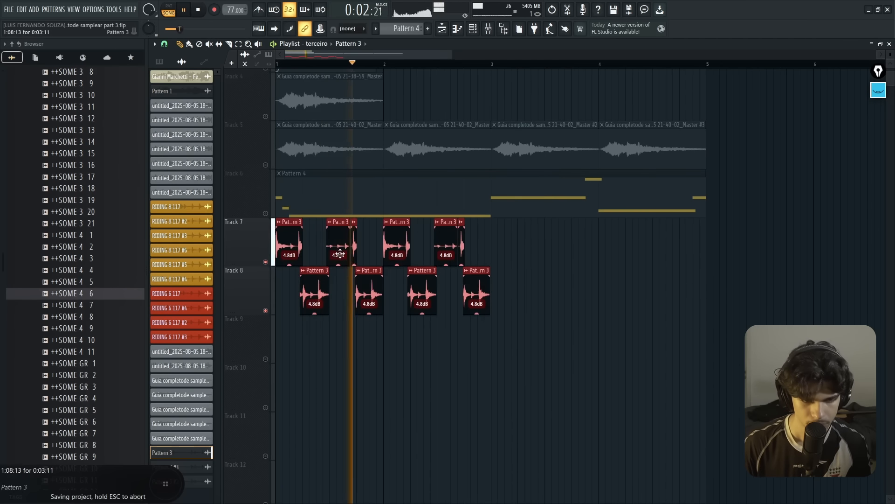
left_click_drag(338, 254, 557, 238)
key("ctrl+d")
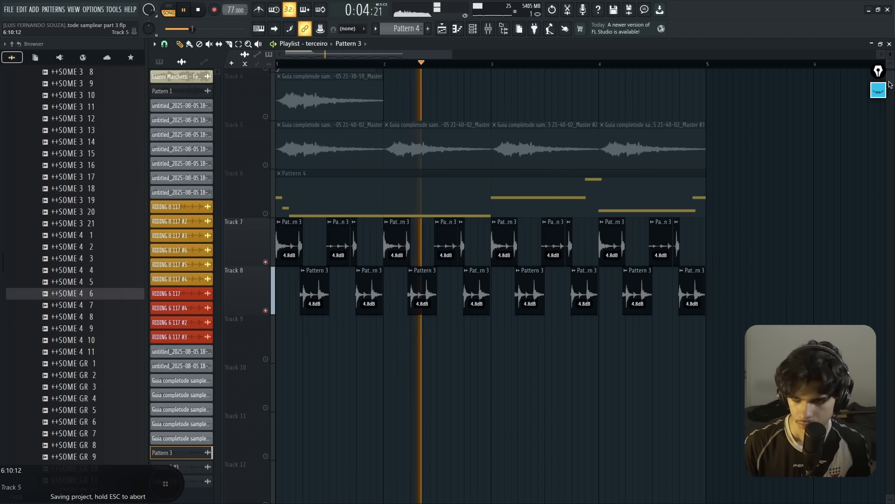
scroll(747, 205, "down", 2)
key("space")
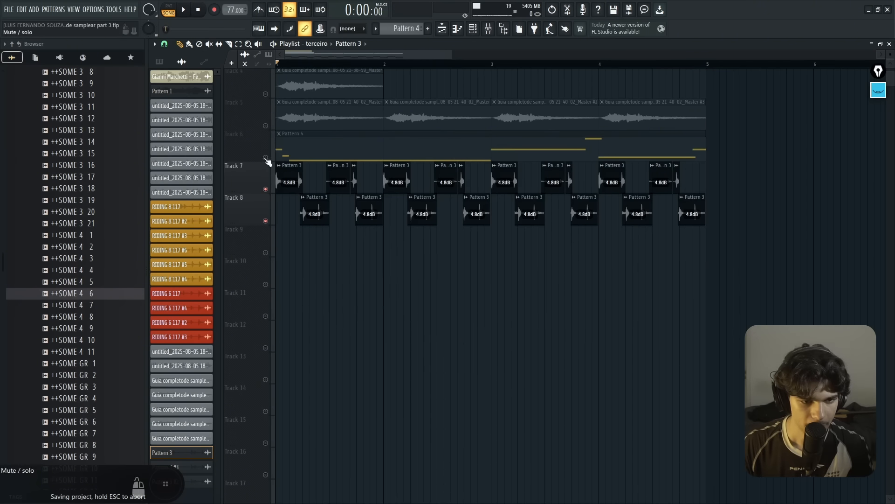
Step: Unmute tracks 5 and 6, play them together with the sliced loop, and check the mixer
left_click_drag(266, 158, 266, 126)
key("space")
key("F9")
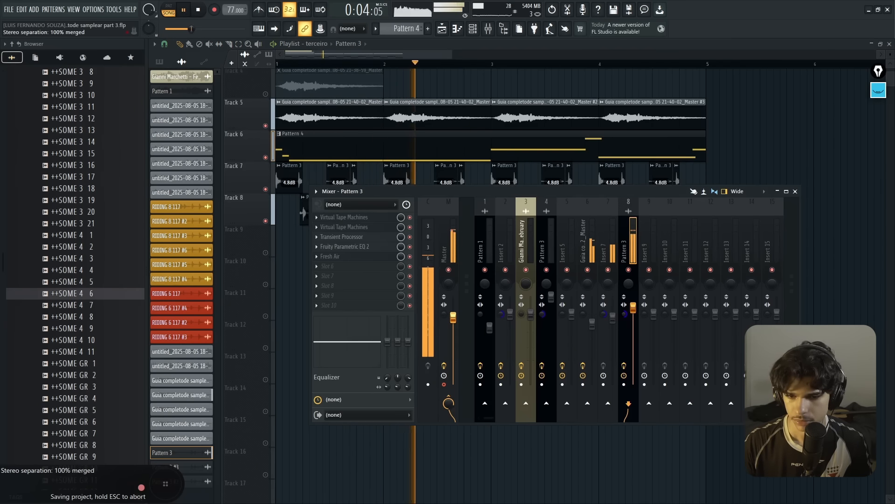
key("F9")
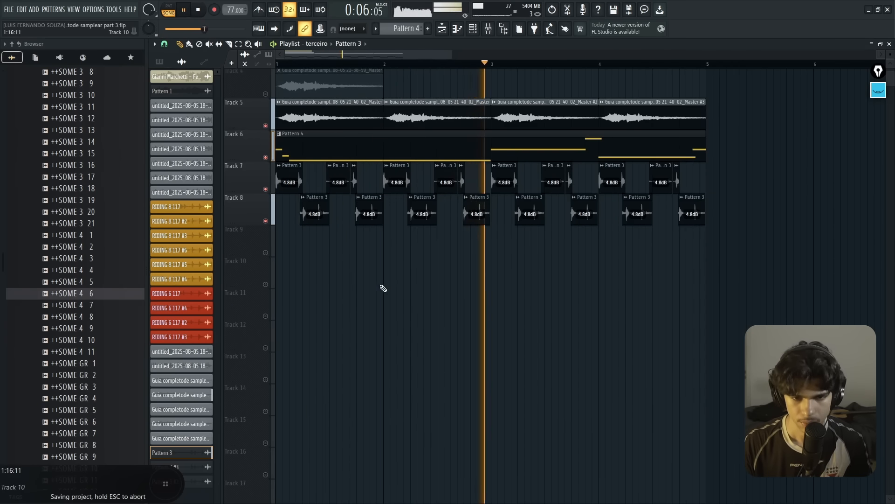
Step: Set the playlist time selection from 1:01:00 to 5:01:00 around the four-bar arrangement
scroll(382, 286, "down", 2)
right_click(397, 266)
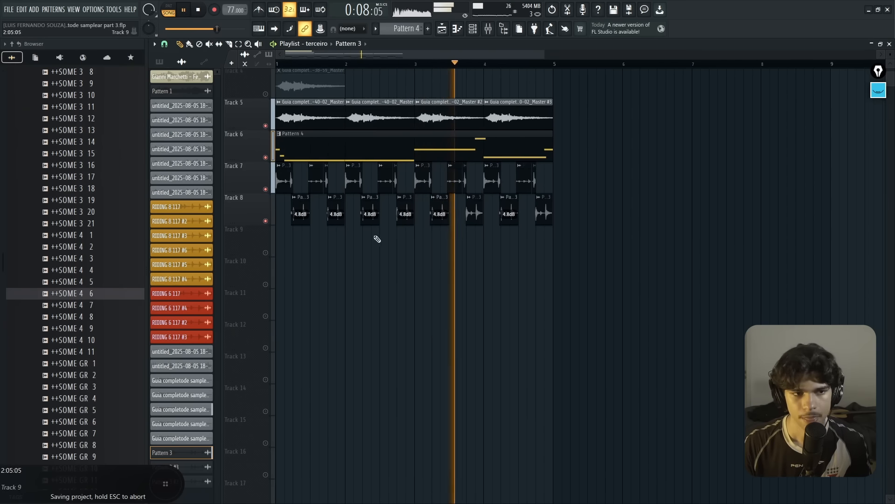
left_click_drag(621, 248, 227, 153)
right_click(498, 254)
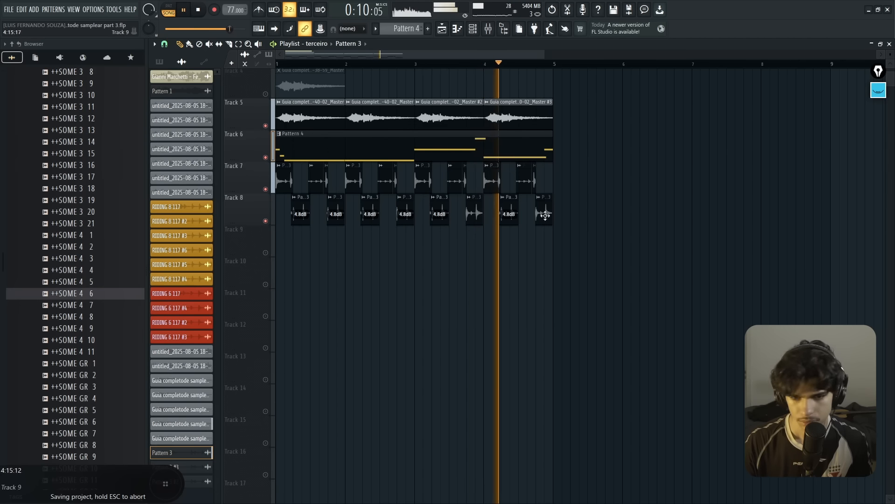
left_click_drag(554, 64, 276, 64)
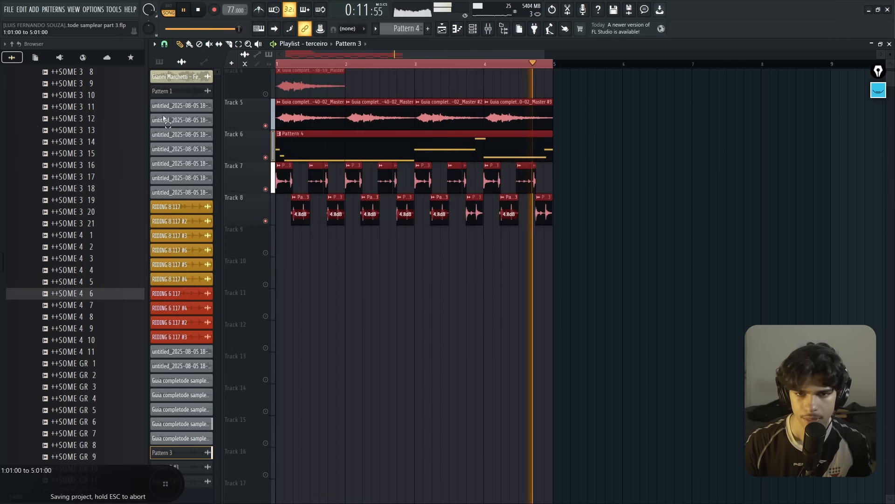
right_click(436, 268)
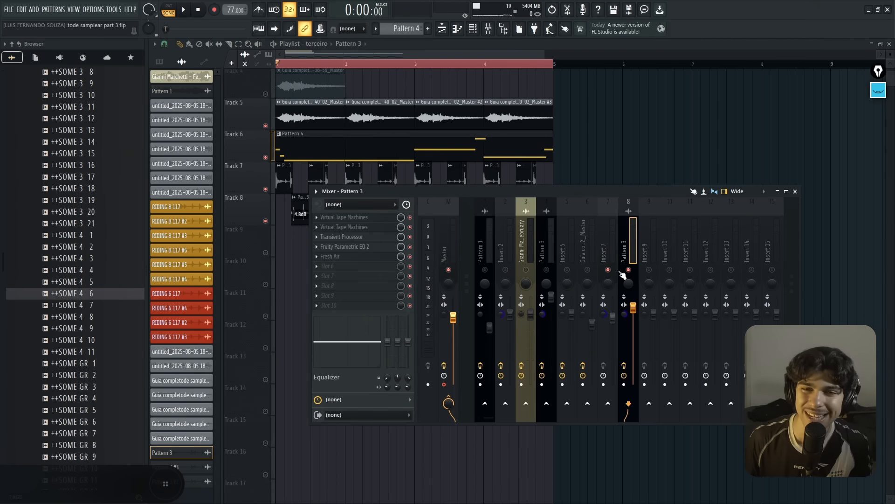
Step: Sidechain the Pattern 3 mixer track into Insert 7 and load Fruity Limiter there in compressor mode with sidechain input 1
left_click(613, 317)
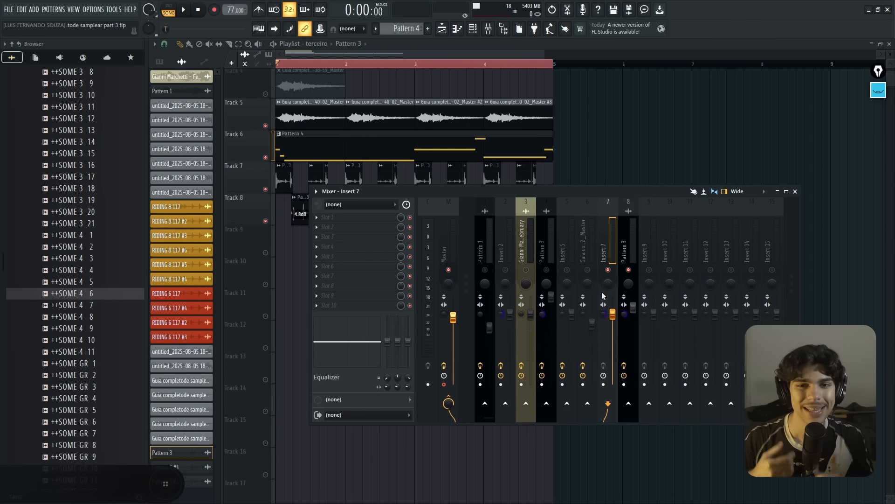
left_click(633, 247)
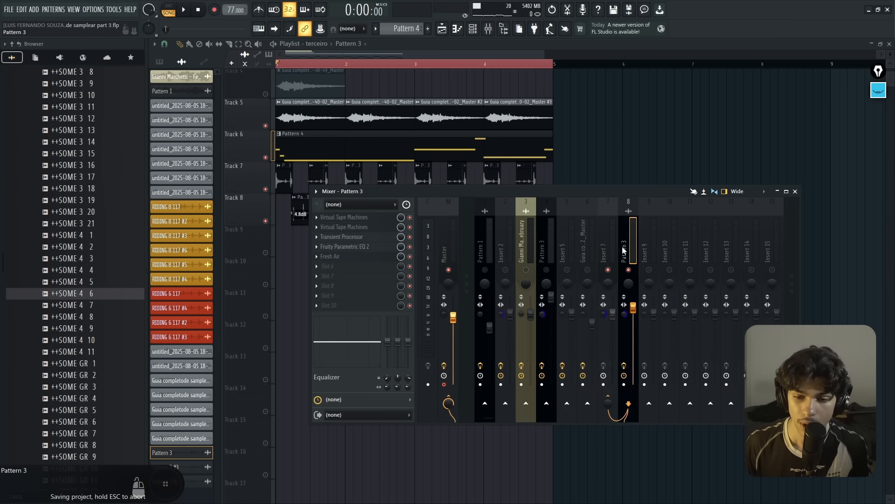
key("F8")
type("limiter")
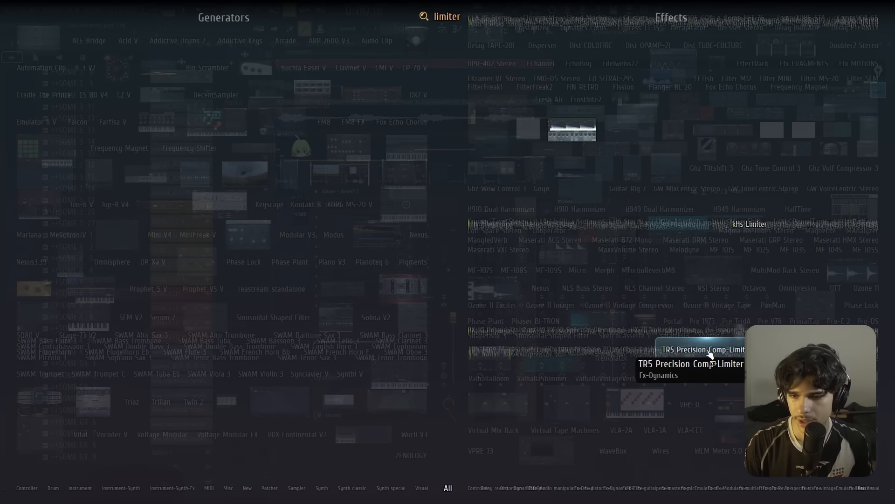
key("Return")
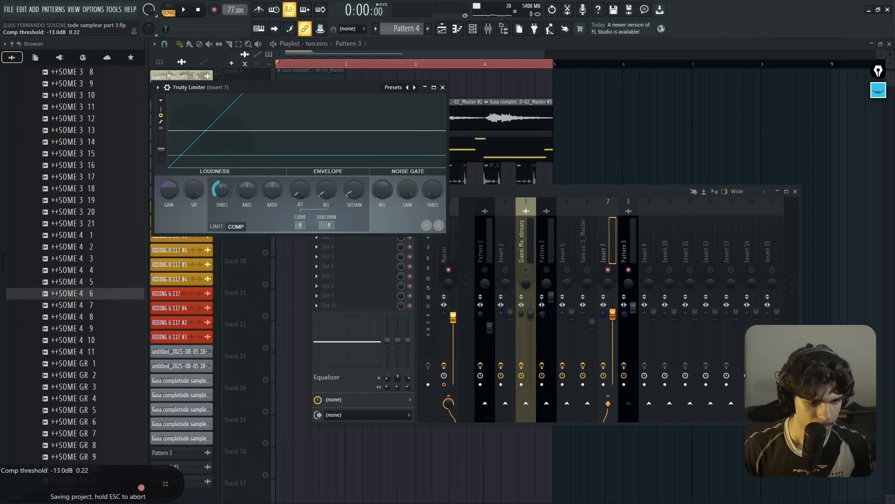
Step: Lower the compressor threshold, raise the knee, set the ratio to 7.2:1 and the release to about 44.93 ms, auditioning the ducking during playback
left_click_drag(221, 189, 221, 185)
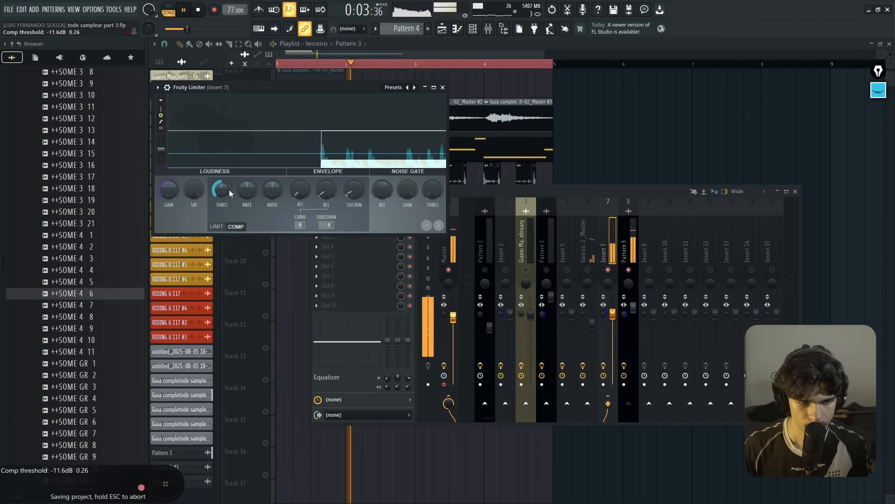
key("space")
key("space")
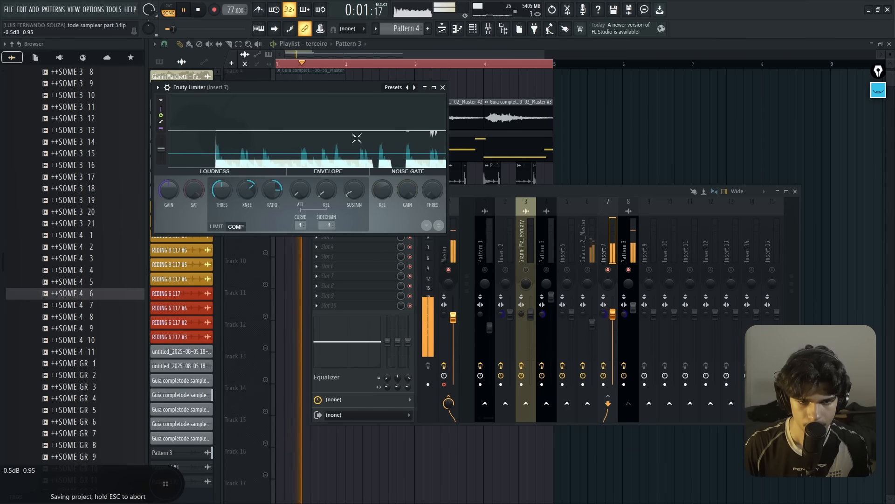
left_click_drag(221, 189, 222, 201)
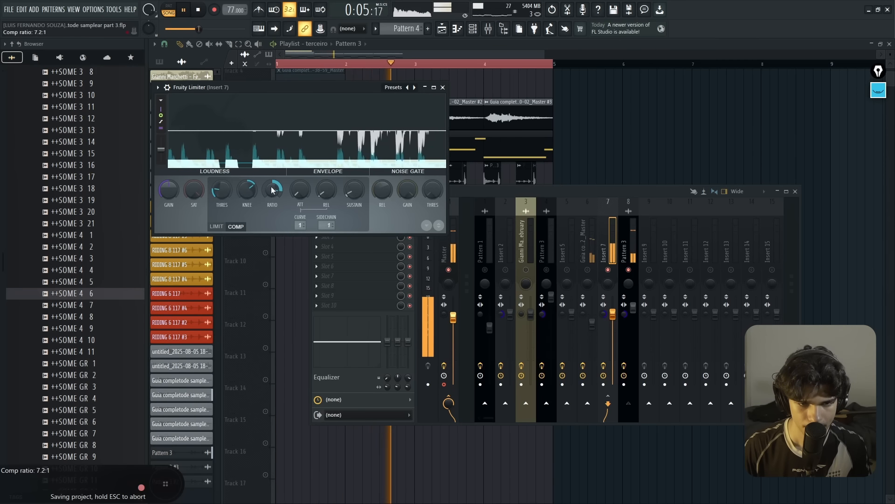
left_click_drag(222, 190, 221, 200)
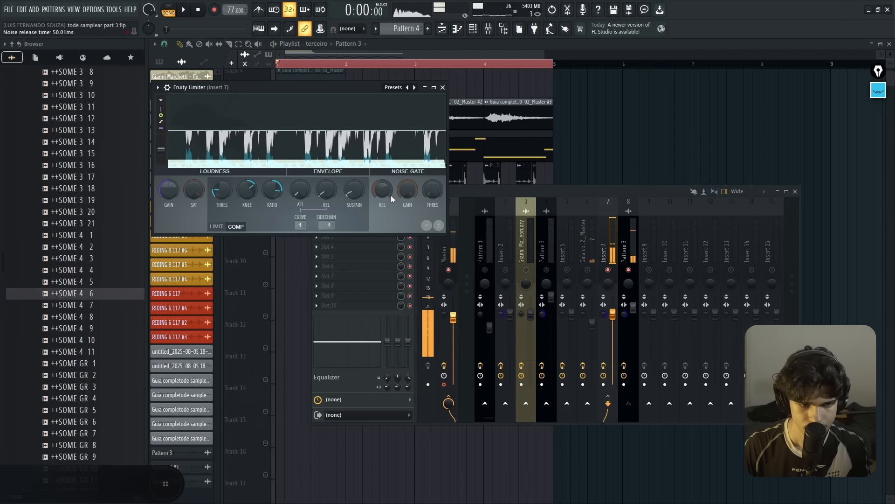
mouse_move(328, 191)
left_mouse_down()
mouse_move(328, 175)
mouse_move(309, 189)
mouse_move(354, 185)
mouse_move(326, 183)
mouse_move(354, 193)
mouse_move(334, 185)
left_mouse_up()
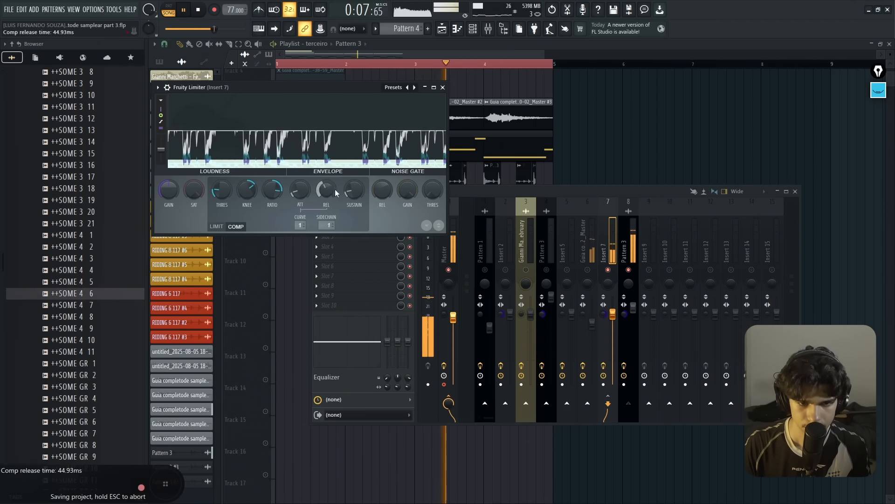
left_click(443, 88)
key("space")
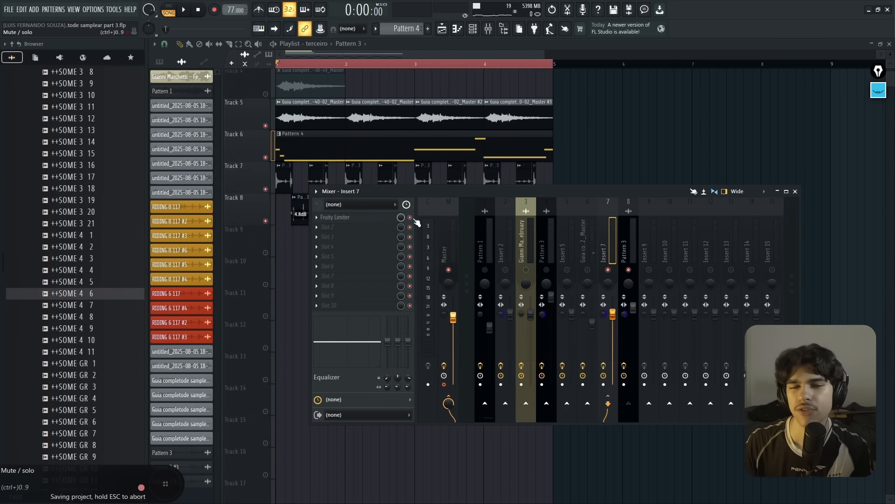
Step: Play the arrangement with Fruity Limiter on Insert 7 bypassed and re-enabled to compare the ducking
key("space")
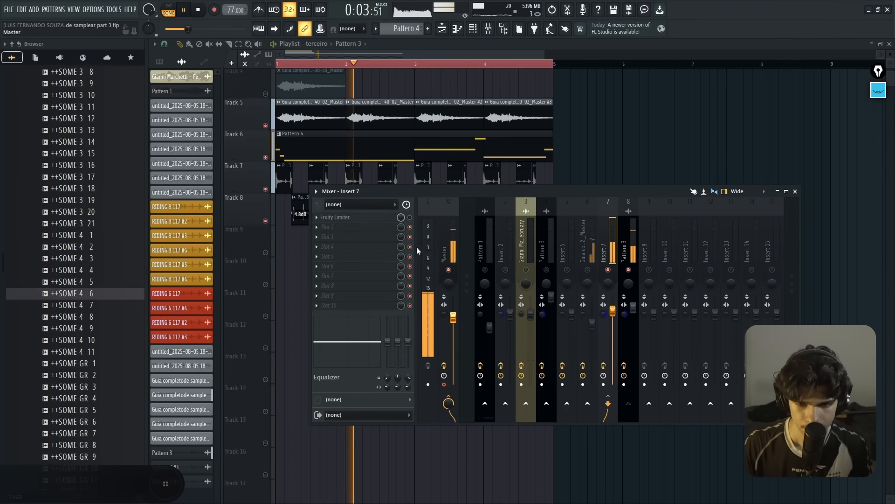
key("space")
key("space")
left_click(410, 217)
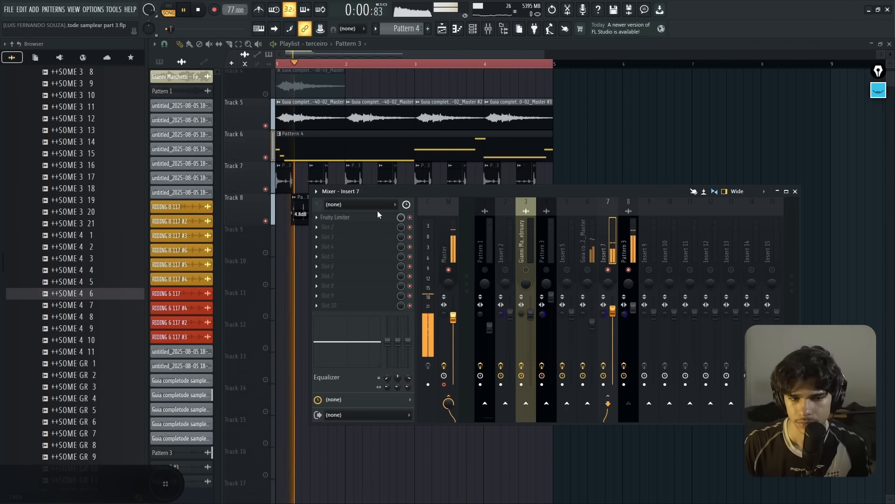
Step: Raise the compressor threshold slightly in Insert 7's Fruity Limiter, and close the limiter and the mixer
left_click(383, 217)
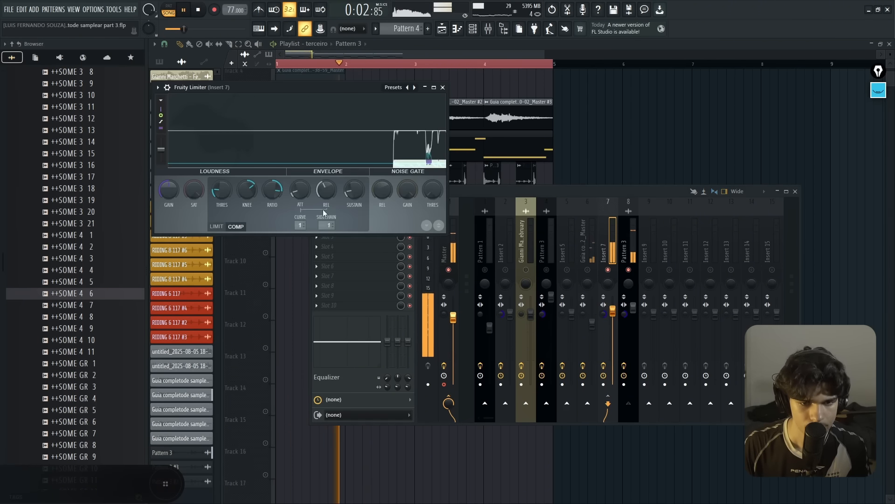
left_click_drag(221, 191, 221, 187)
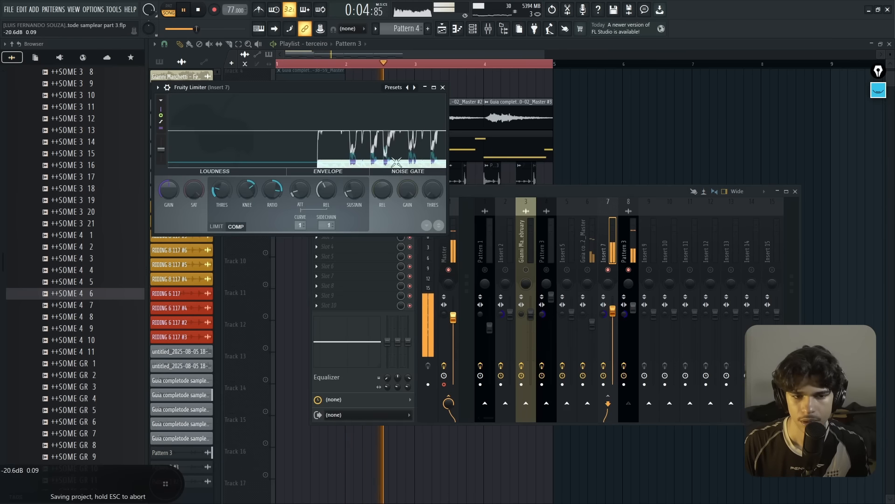
left_click(443, 88)
left_click(795, 191)
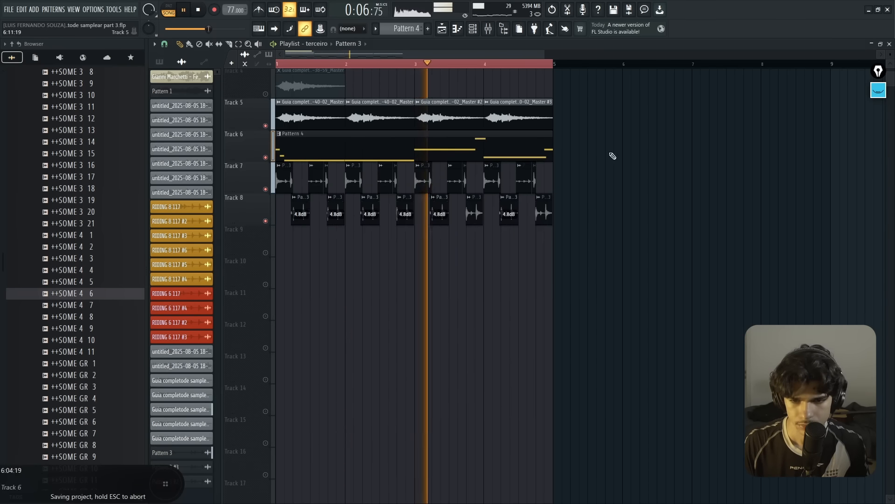
Step: Load Fruity Parametric EQ 2 on Insert 7 and cut band 4 to -5.7 dB at about 426 Hz
key("F9")
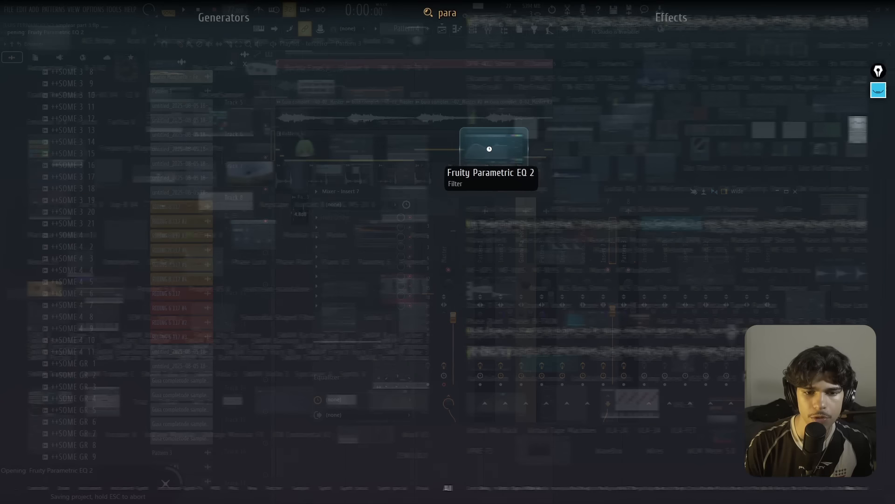
left_click(489, 149)
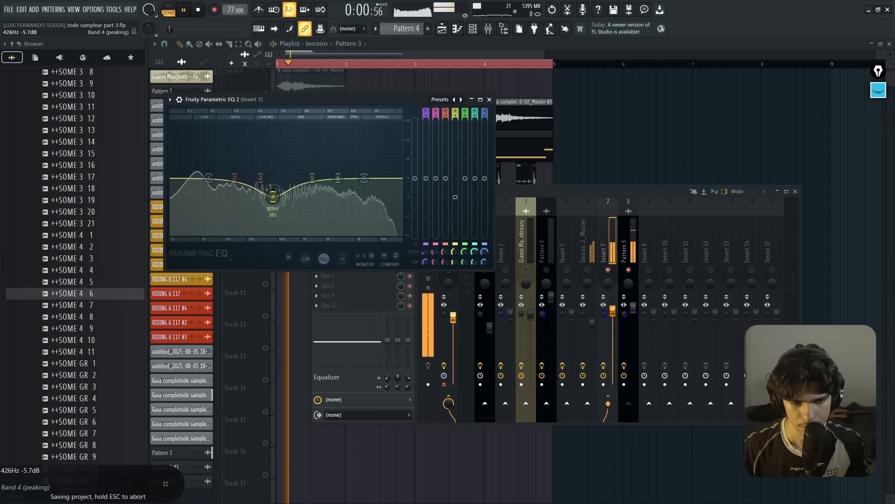
Step: Set the volume of the Guia completode samplear track in the mixer to -3.0 dB during playback
left_click(594, 246)
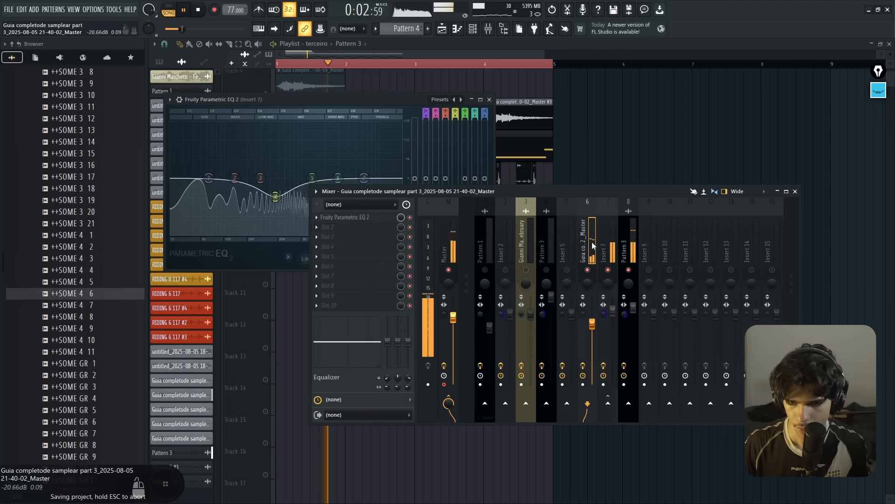
left_click_drag(586, 317, 586, 327)
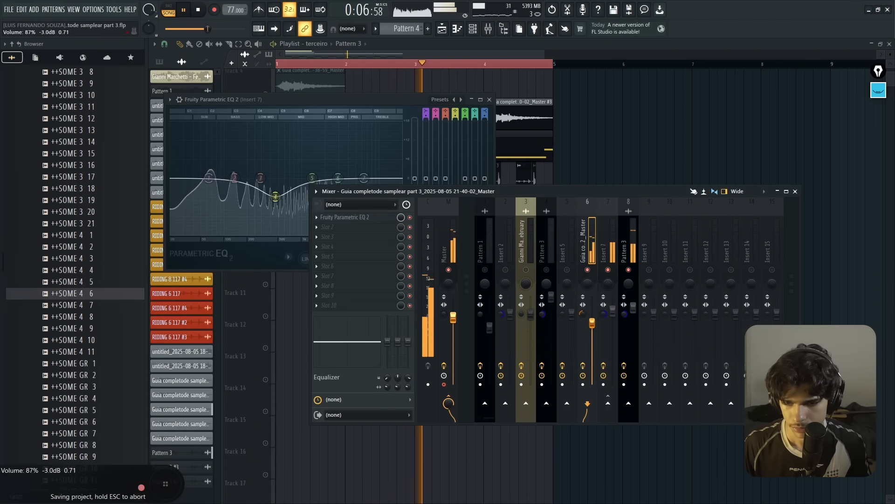
left_click_drag(613, 321, 612, 320)
right_click(613, 158)
left_click_drag(610, 255, 282, 110)
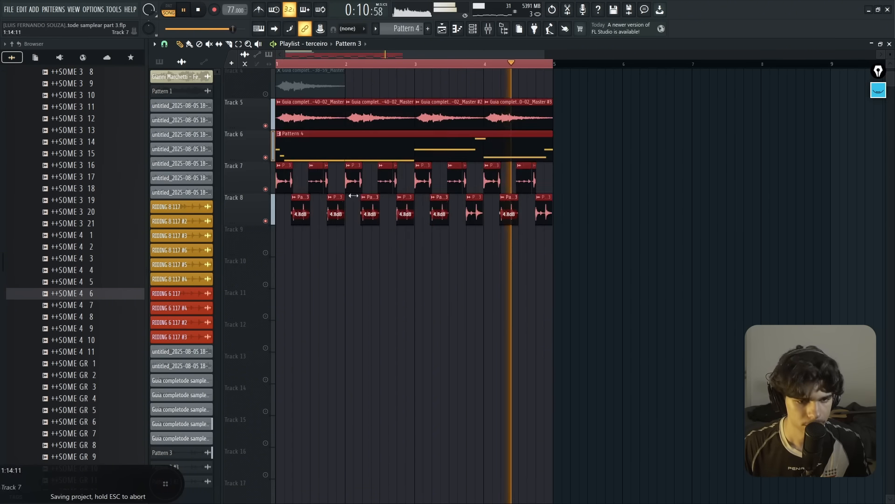
key("ctrl+d")
right_click(599, 189)
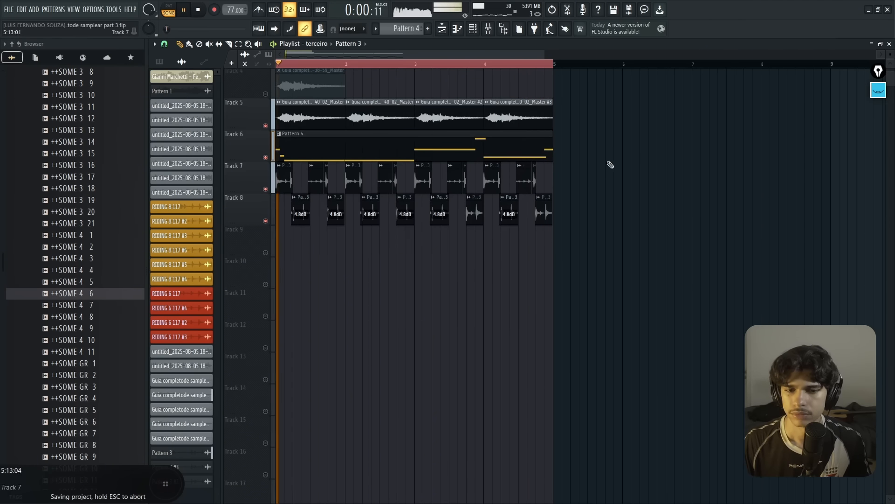
left_click_drag(606, 224, 256, 121)
key("ctrl+d")
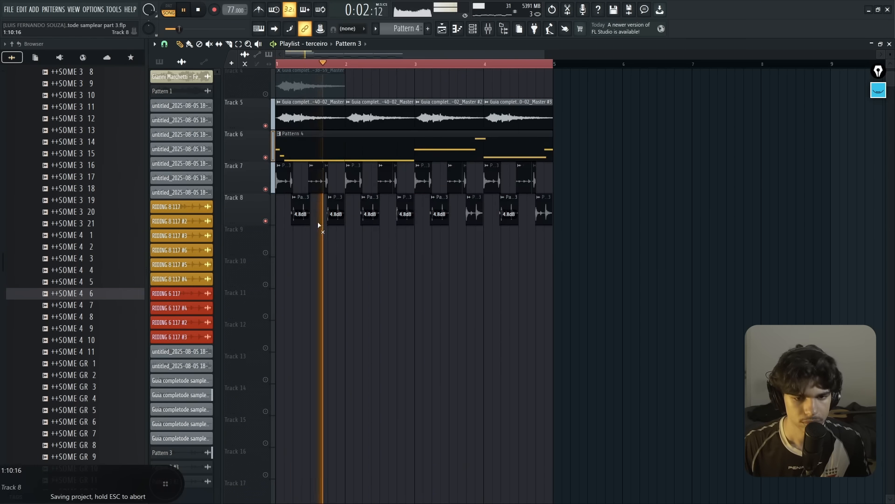
left_click_drag(596, 224, 189, 115)
key("ctrl+d")
left_click_drag(614, 235, 271, 145)
key("ctrl+d")
left_click_drag(576, 232, 125, 123)
key("ctrl+d")
left_click_drag(612, 257, 277, 102)
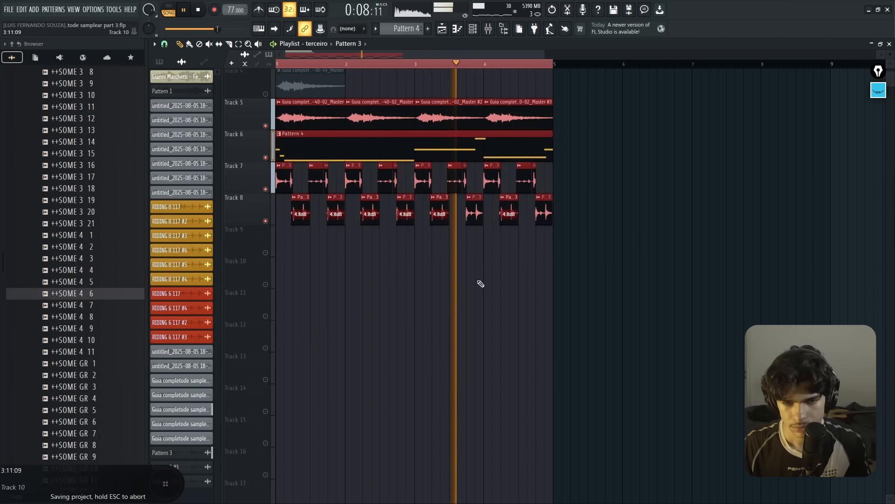
key("ctrl+d")
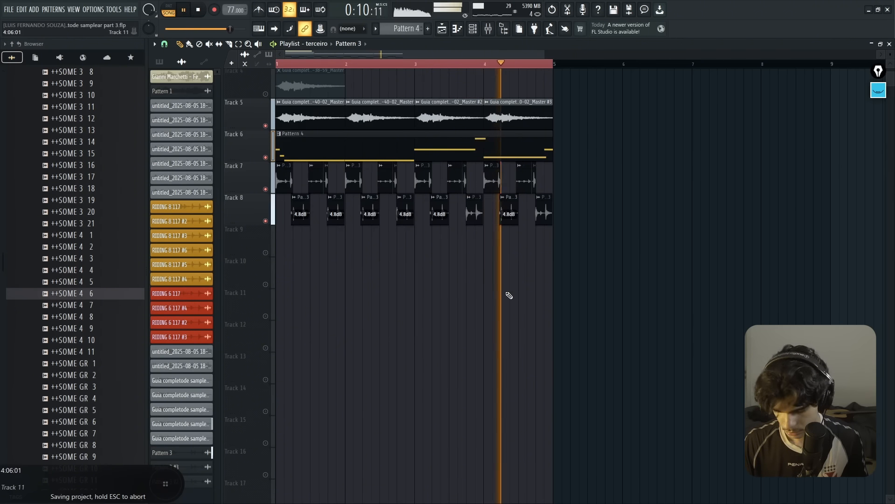